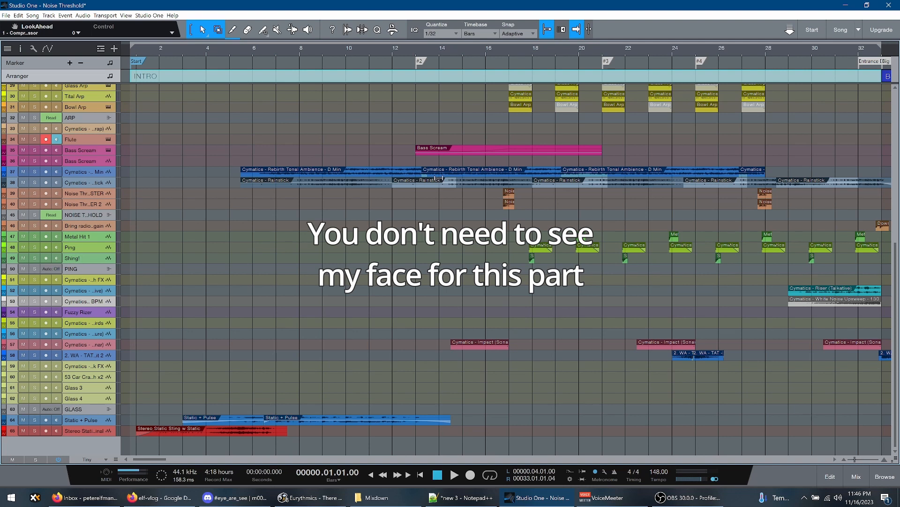
{"action": "left_click", "coordinate": [136, 244]}
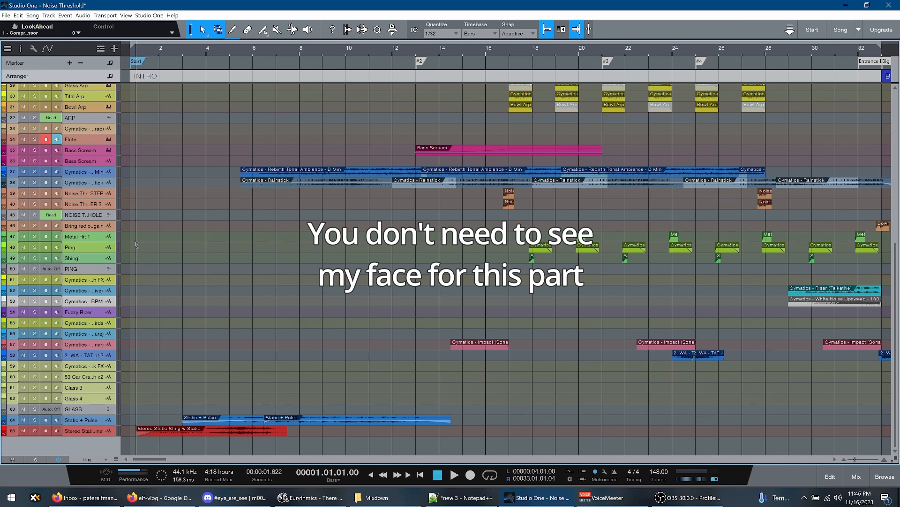
{"action": "scroll", "coordinate": [197, 179], "scroll_direction": "up", "scroll_amount": 10}
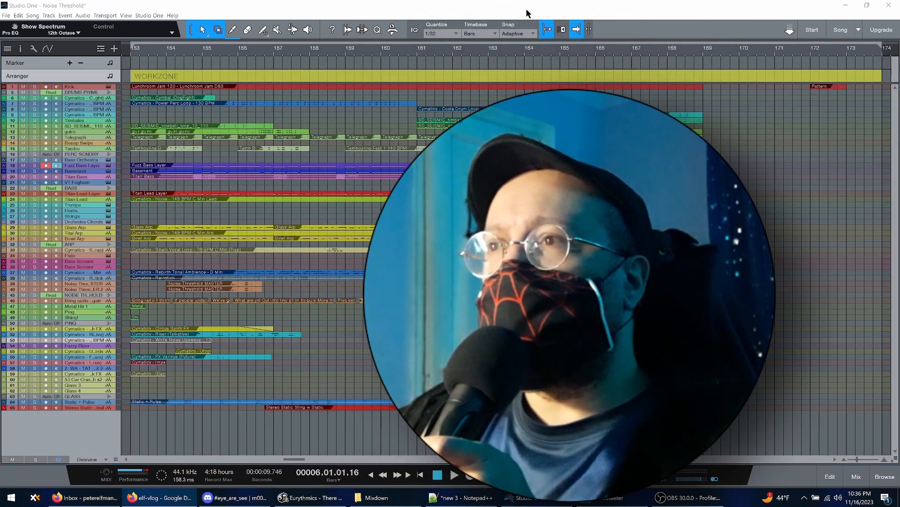
{"action": "left_click", "coordinate": [527, 10]}
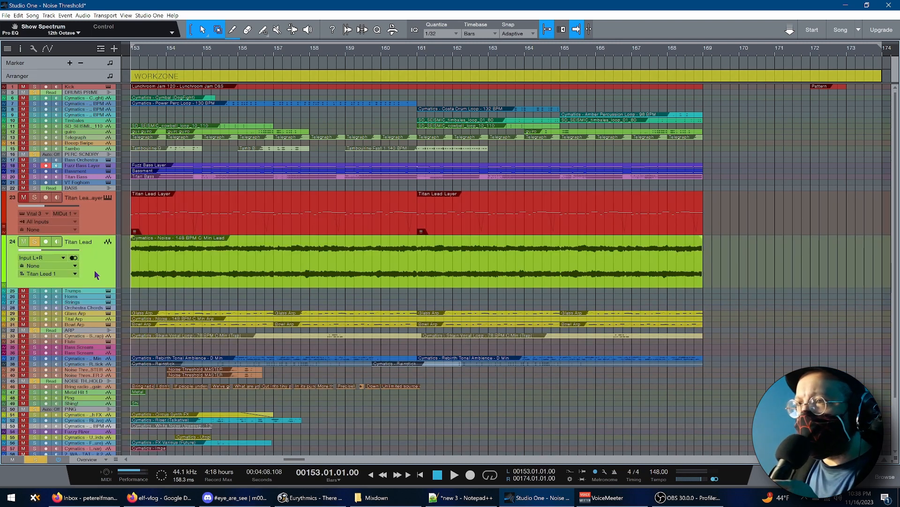
Play the soloed Titan Lead track from bar 153, then stop and return to the start of the WORKZONE section
{"action": "key", "text": "space"}
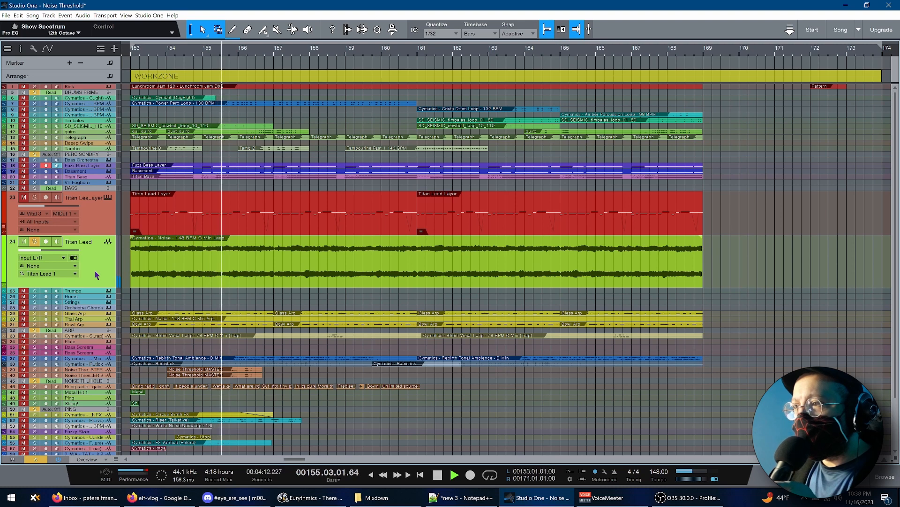
{"action": "key", "text": "space"}
{"action": "key", "text": "KP_1"}
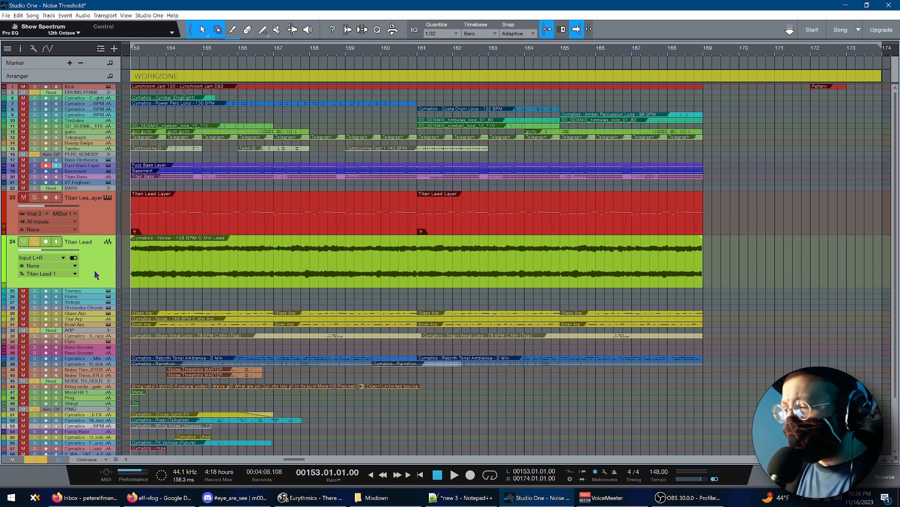
Show the track inspector and examine the TDR Nova equalizer curve on the mixer's Main channel, then close the equalizer and mixer
{"action": "key", "text": "F4"}
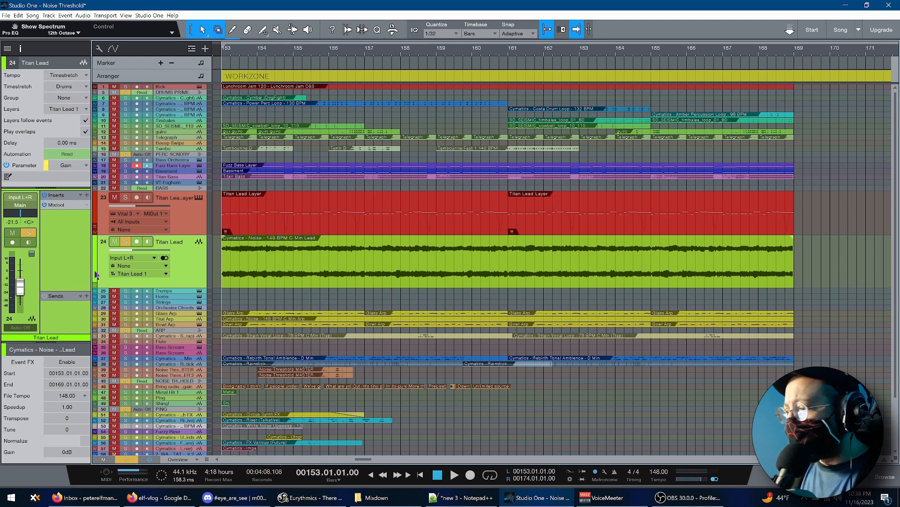
{"action": "key", "text": "F3"}
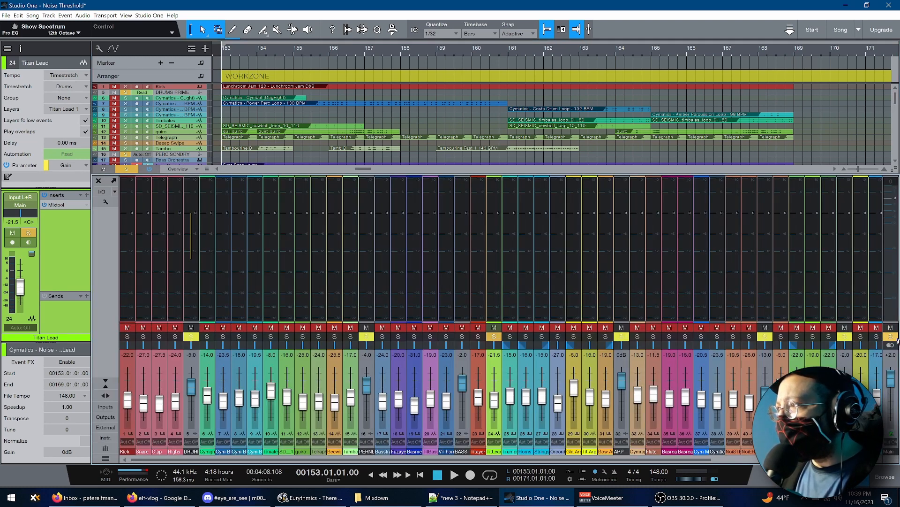
{"action": "left_click", "coordinate": [891, 367]}
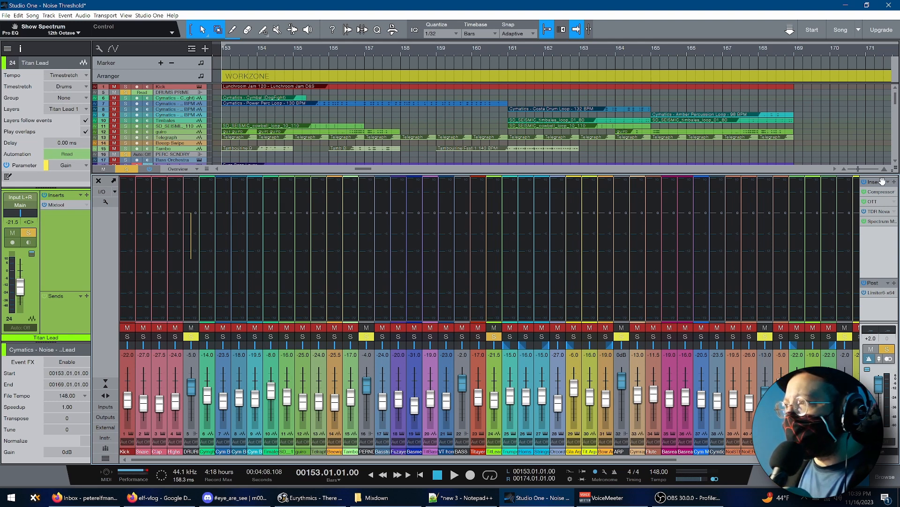
{"action": "left_click", "coordinate": [879, 213]}
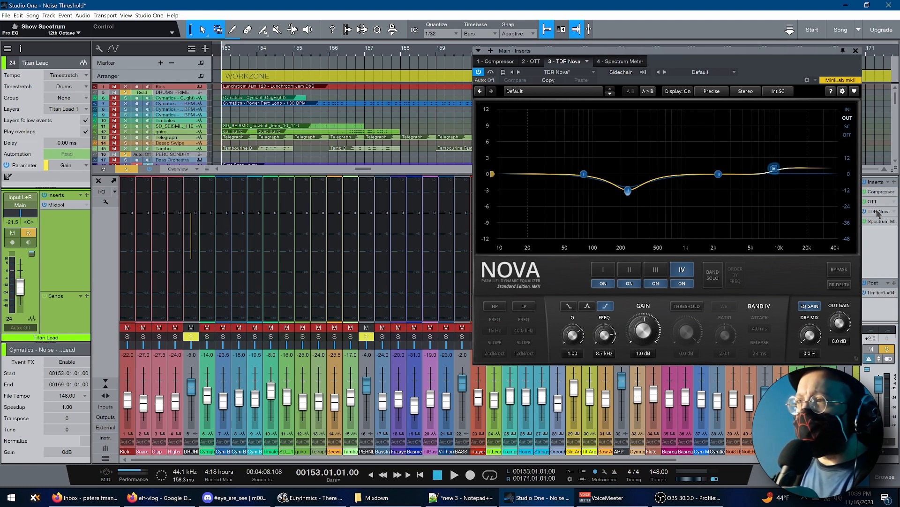
{"action": "left_click", "coordinate": [878, 213]}
{"action": "key", "text": "F3"}
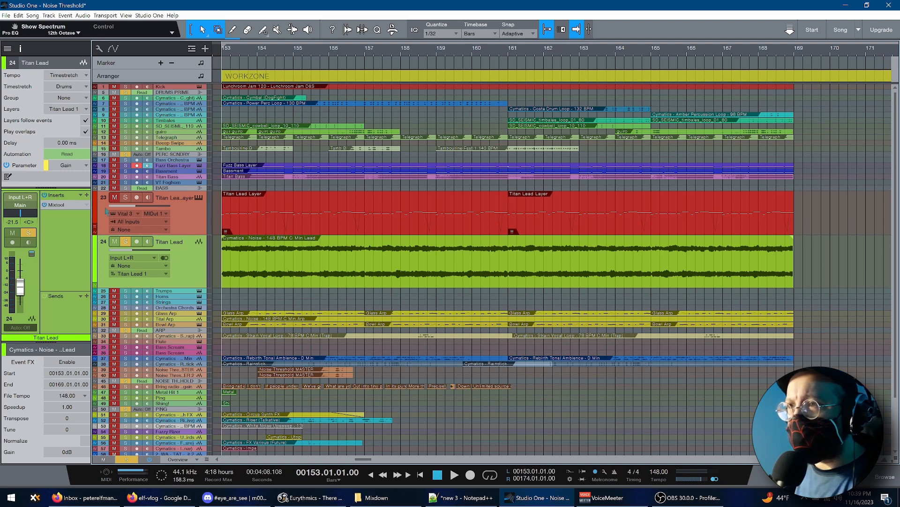
Open the Titan Lead Layer track's Vital instrument and view the Hyperpop preset's save details and comments
{"action": "left_click", "coordinate": [180, 227]}
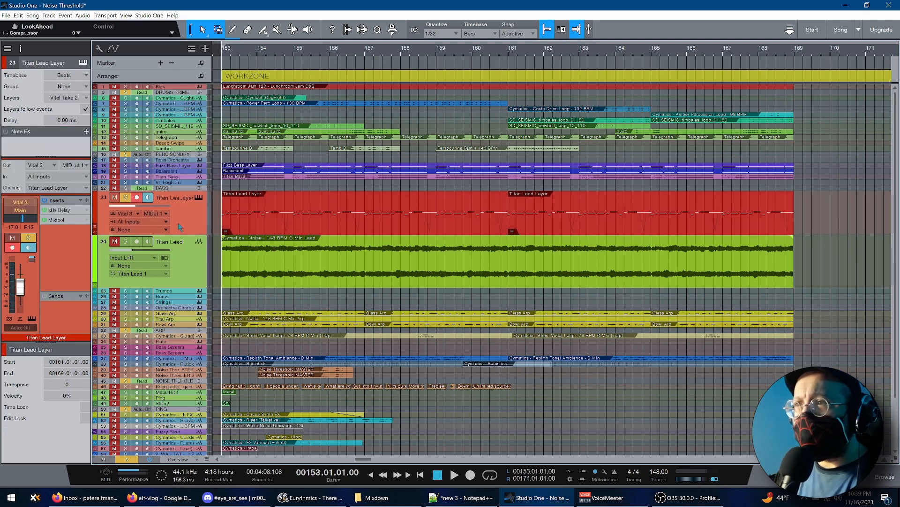
{"action": "left_click", "coordinate": [199, 198]}
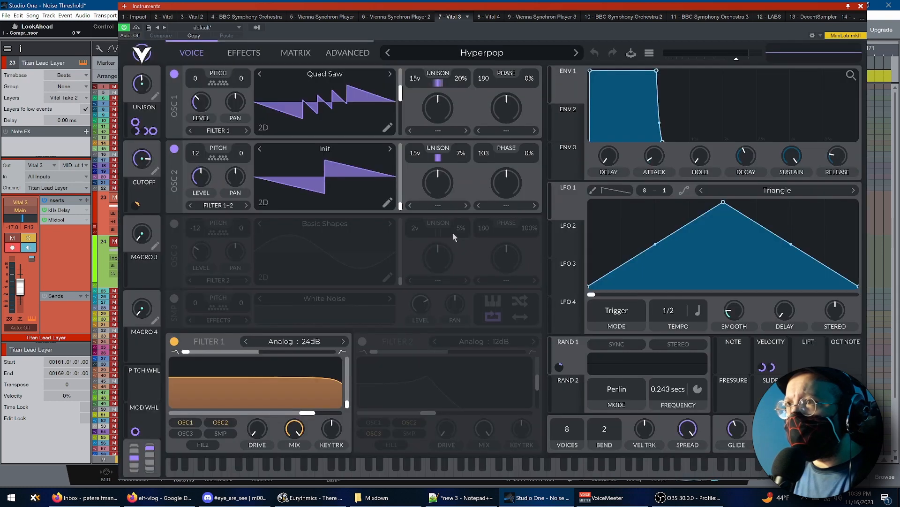
{"action": "left_click", "coordinate": [631, 54]}
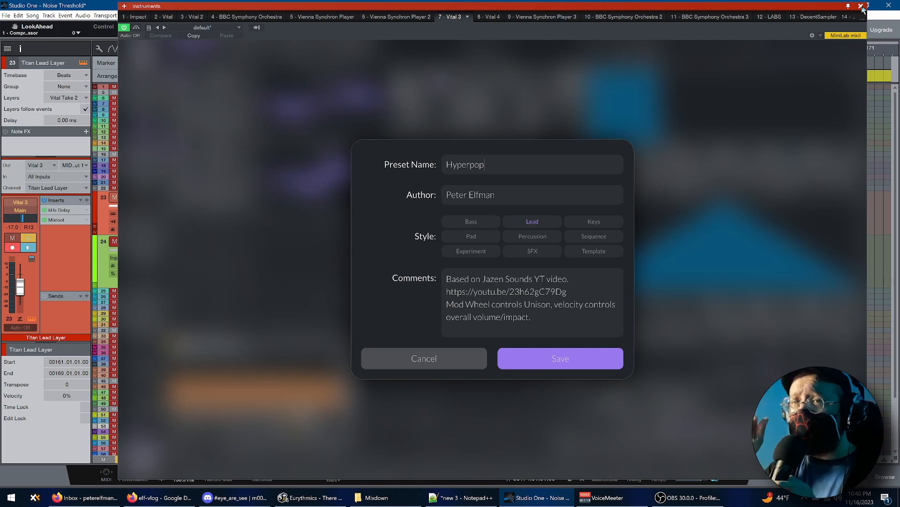
{"action": "key", "text": "Return"}
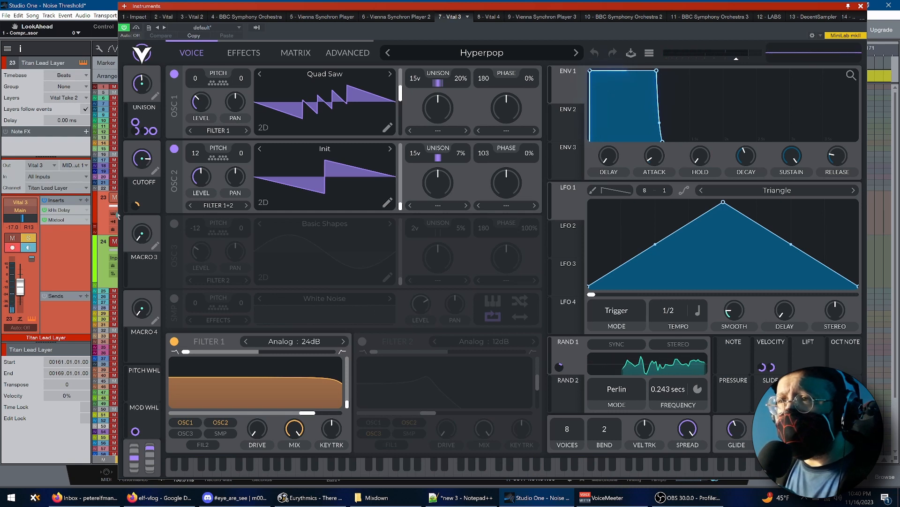
Examine the kHs Delay and Mixtool inserts on the Titan Lead Layer track, then close the instrument window
{"action": "double_click", "coordinate": [70, 221]}
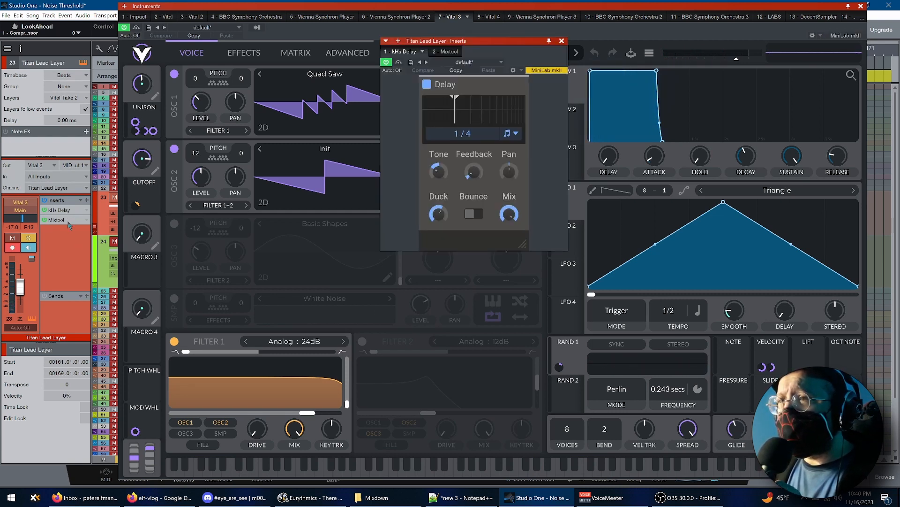
{"action": "left_click", "coordinate": [68, 221]}
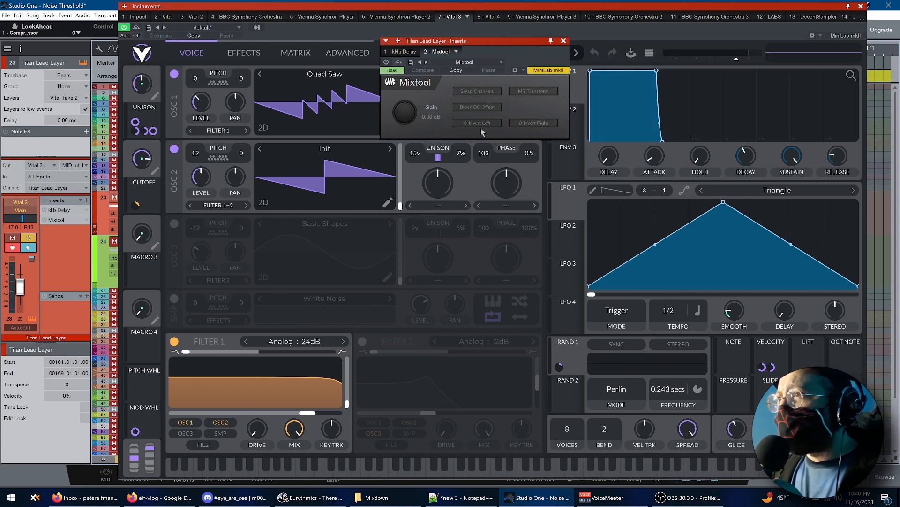
{"action": "left_click", "coordinate": [862, 6]}
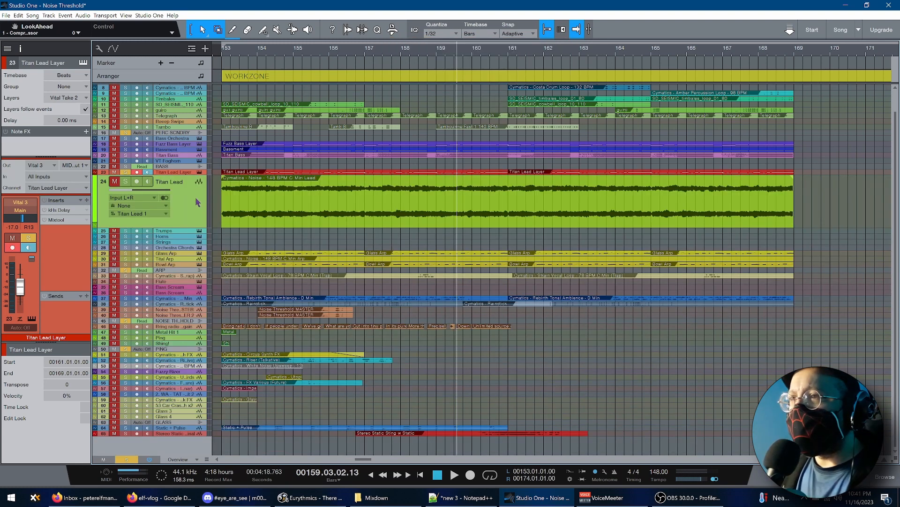
Collapse the Titan Lead track and listen to the soloed Titan Bass track, then stop playback
{"action": "double_click", "coordinate": [190, 228]}
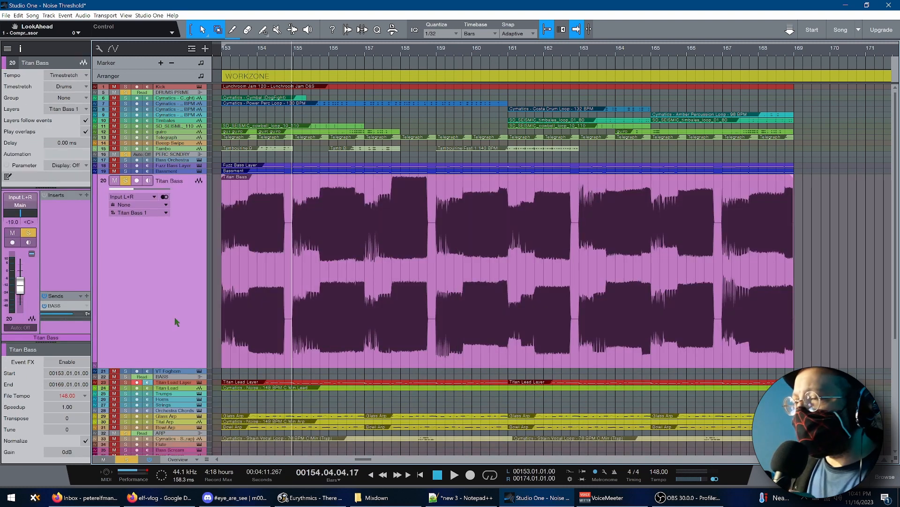
{"action": "left_click", "coordinate": [216, 291]}
{"action": "key", "text": "space"}
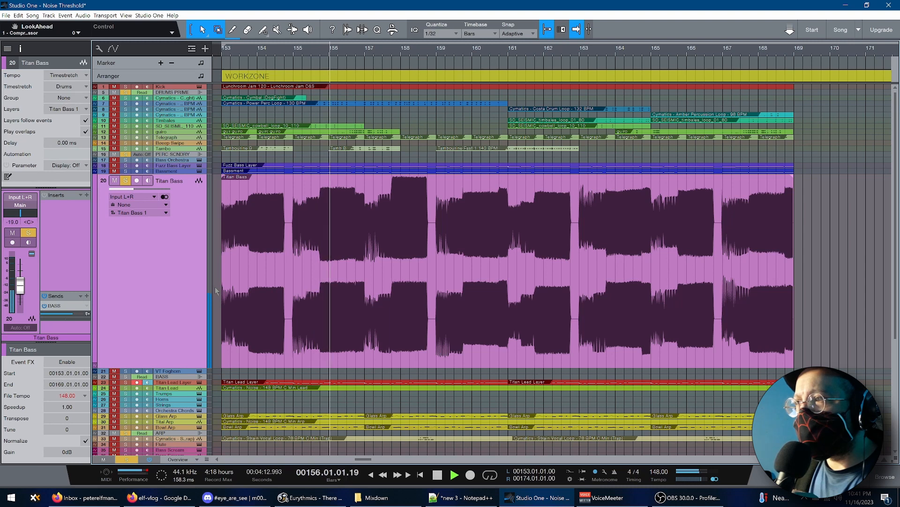
{"action": "key", "text": "space"}
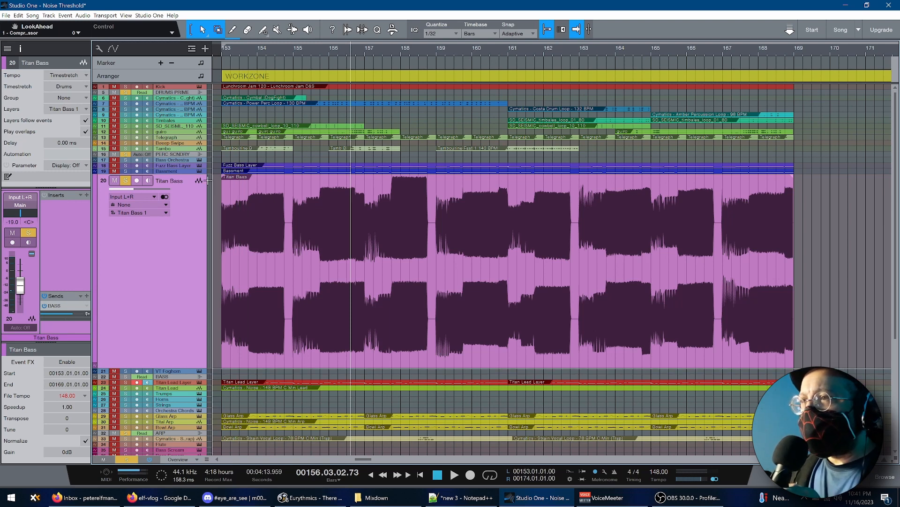
Enlarge and solo the Fuzz Bass Layer track, and inspect its Vital Bazz2 patch, TDR Nova insert and Pro EQ curve
{"action": "left_click_drag", "start_coordinate": [192, 173], "coordinate": [185, 289]}
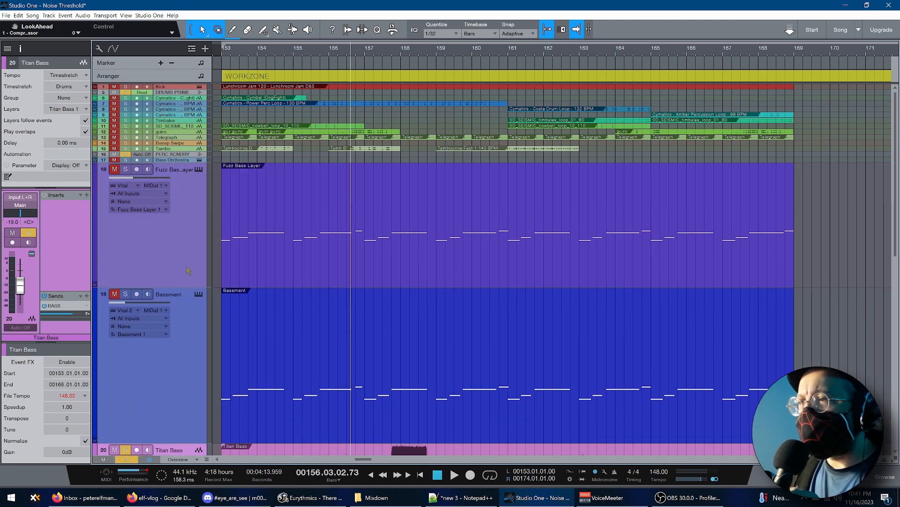
{"action": "left_click", "coordinate": [200, 169]}
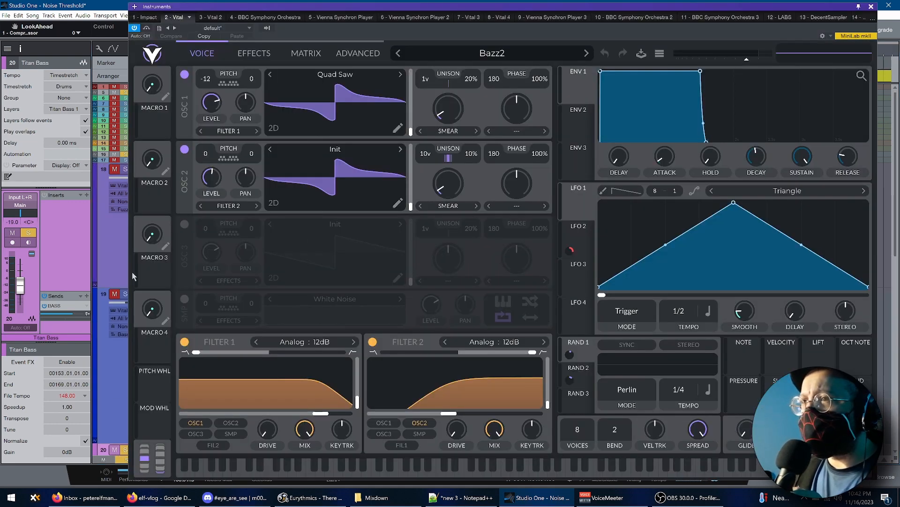
{"action": "left_click", "coordinate": [125, 168]}
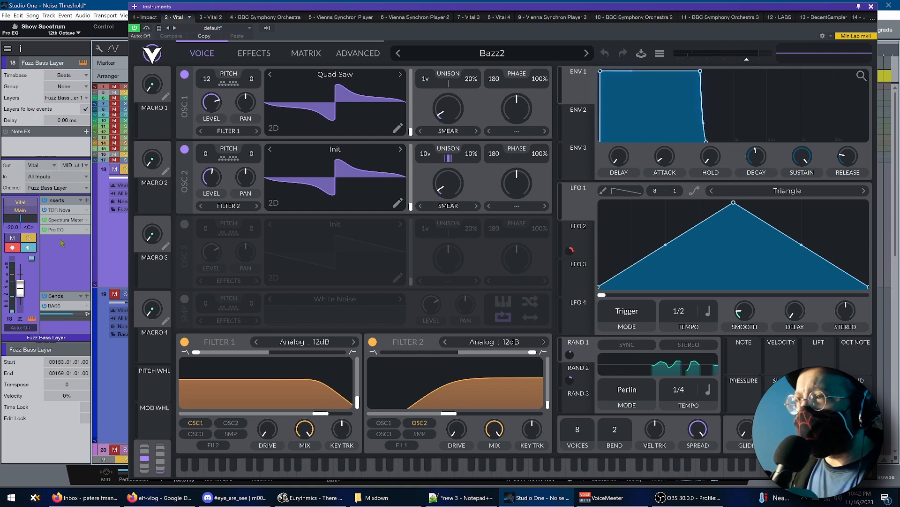
{"action": "left_click", "coordinate": [58, 210]}
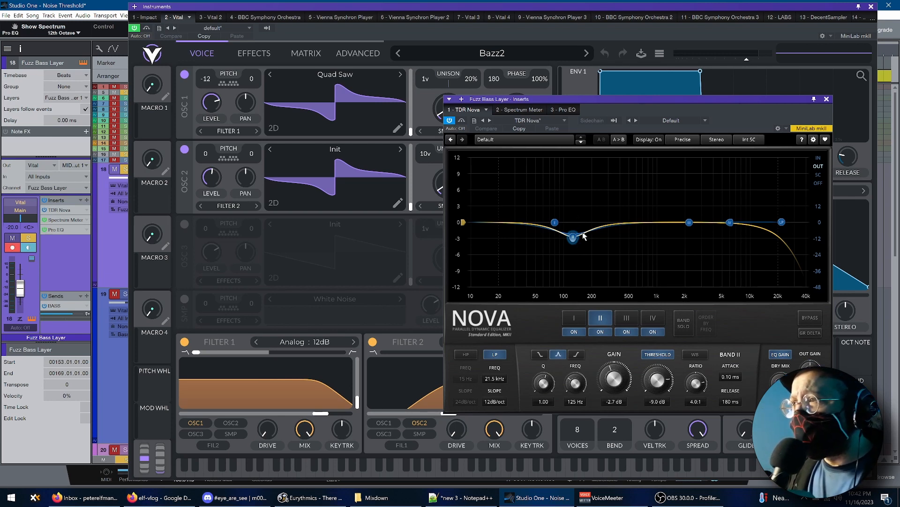
{"action": "mouse_move", "coordinate": [69, 235]}
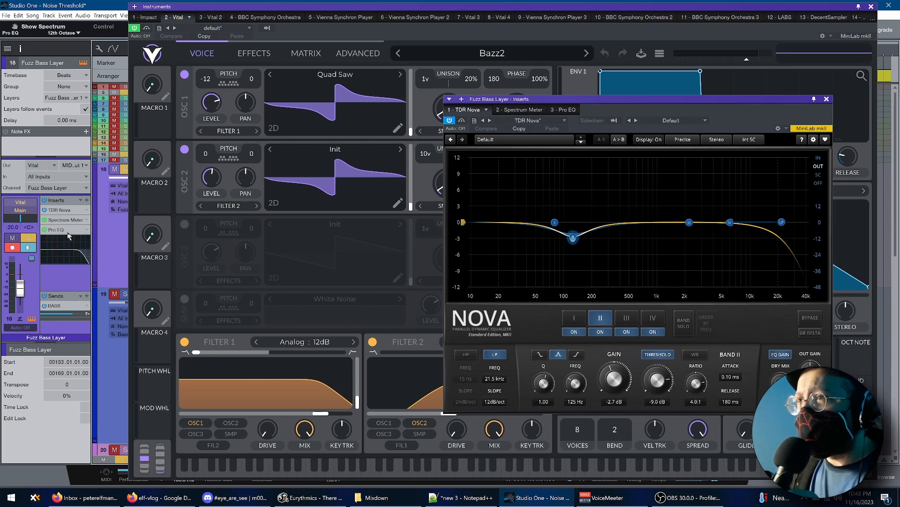
{"action": "key", "text": "Escape"}
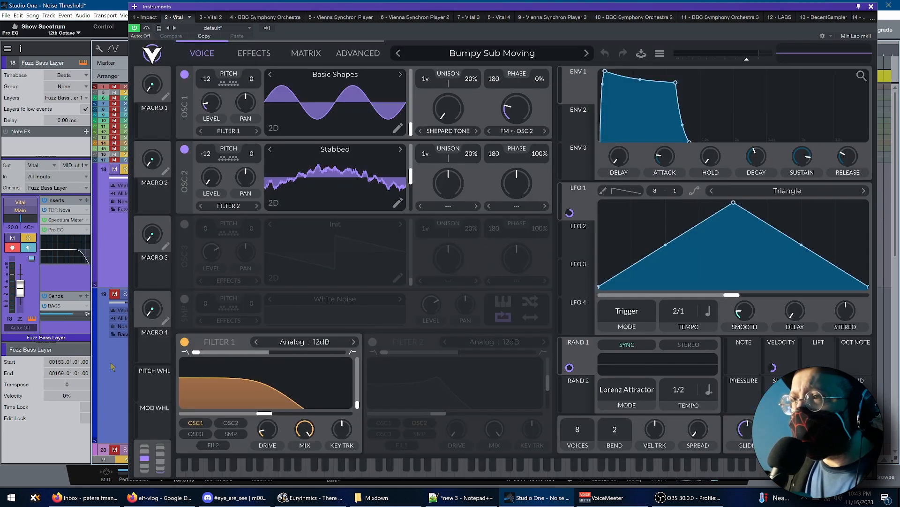
Select the Bassment track, listen to it, and review its Vital Bumpy Sub Moving patch before closing the instrument window
{"action": "key", "text": "Down"}
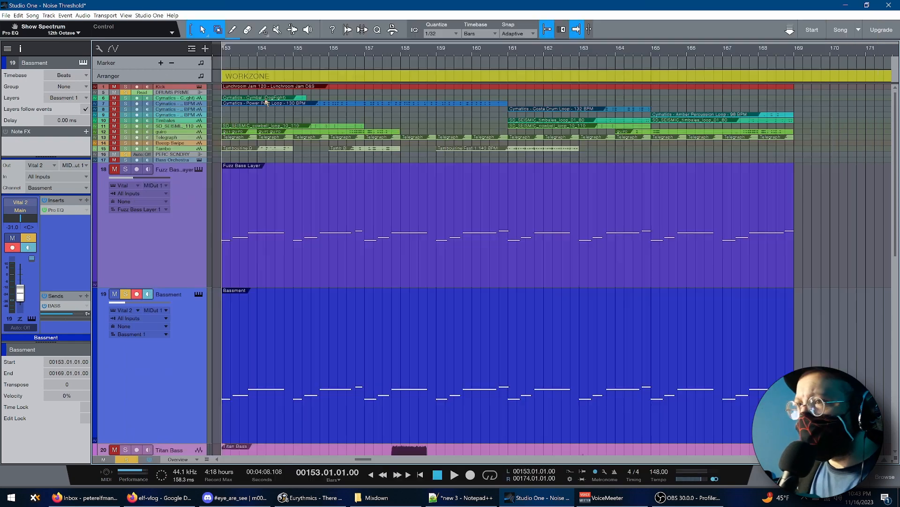
{"action": "key", "text": "space"}
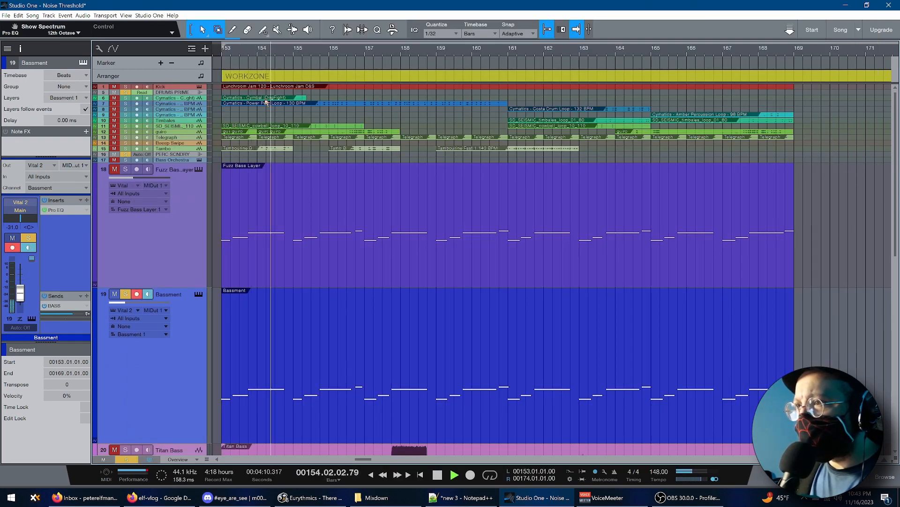
{"action": "key", "text": "F11"}
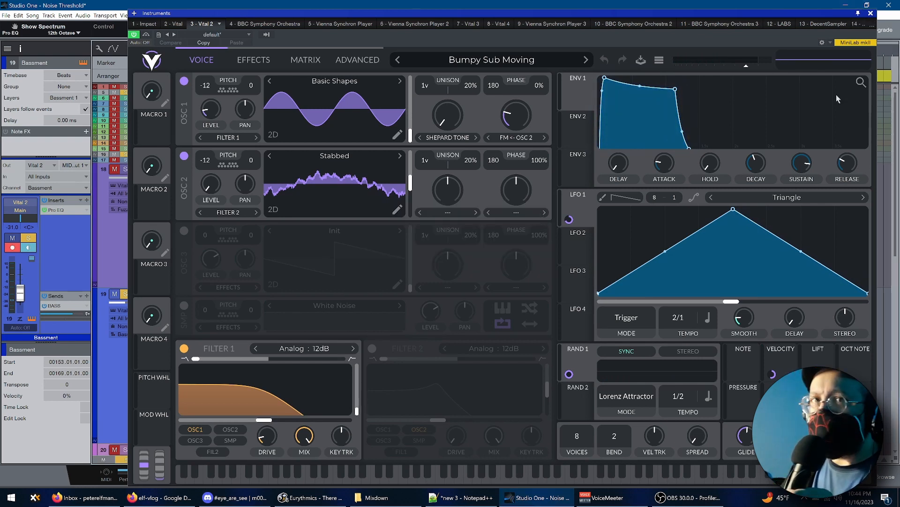
{"action": "left_click", "coordinate": [871, 14]}
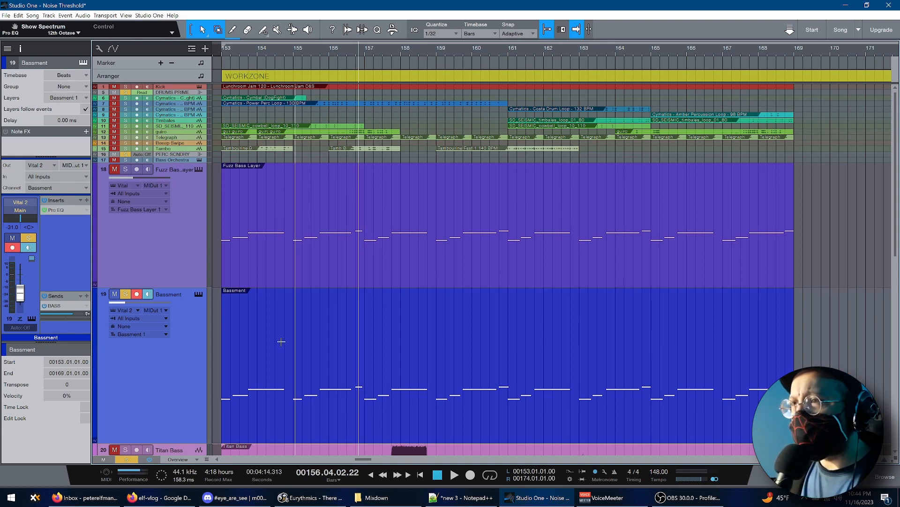
Collapse the enlarged Fuzz Bass Layer, Bassment and Titan Bass tracks back to overview height
{"action": "double_click", "coordinate": [186, 288]}
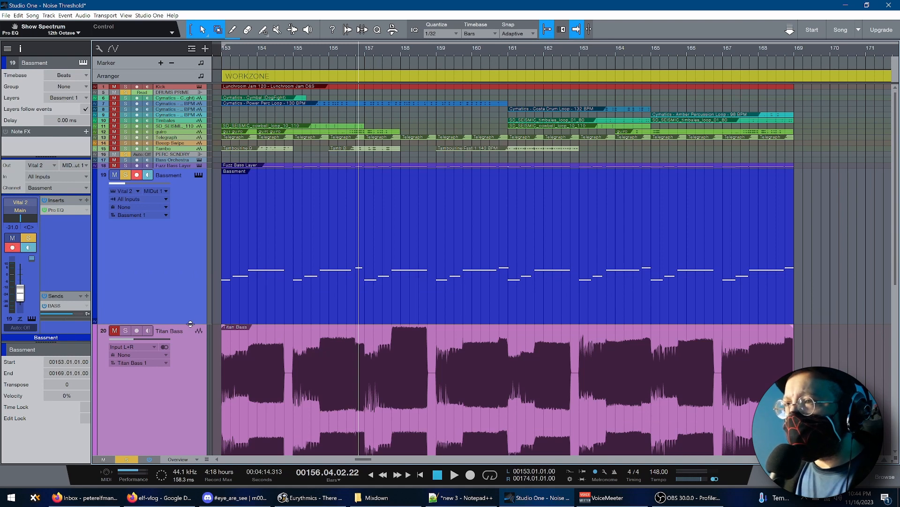
{"action": "double_click", "coordinate": [190, 324]}
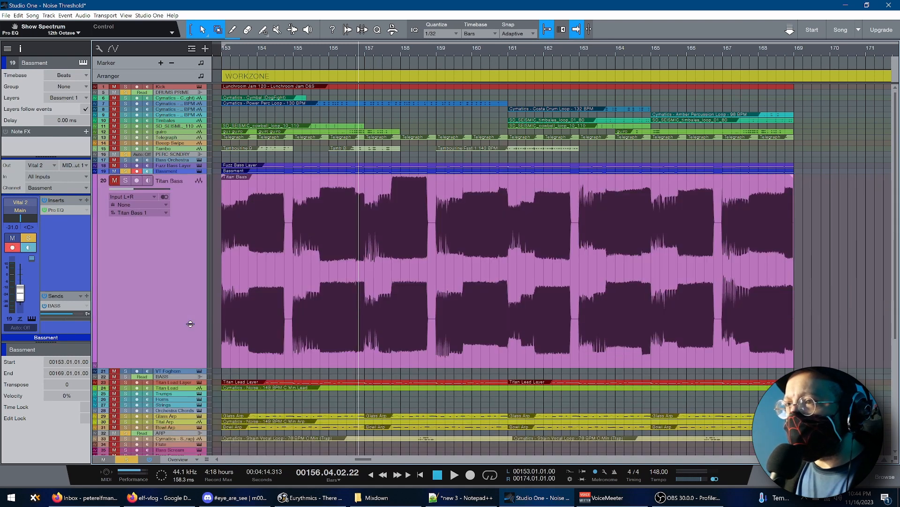
{"action": "double_click", "coordinate": [187, 368]}
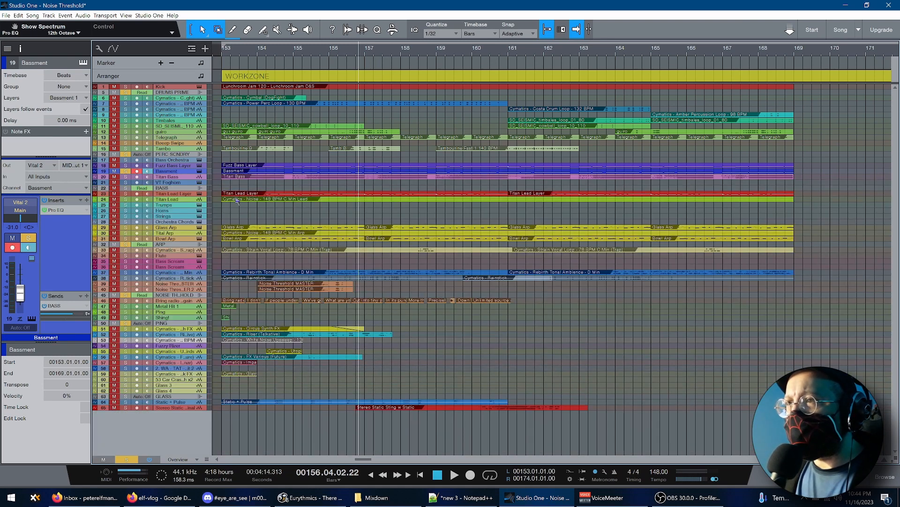
Return to bar 153, select the BASS bus, and review its RedlightDist, Wider, Pro EQ, Mixtool and TDR Nova inserts before closing the window
{"action": "key", "text": "Home"}
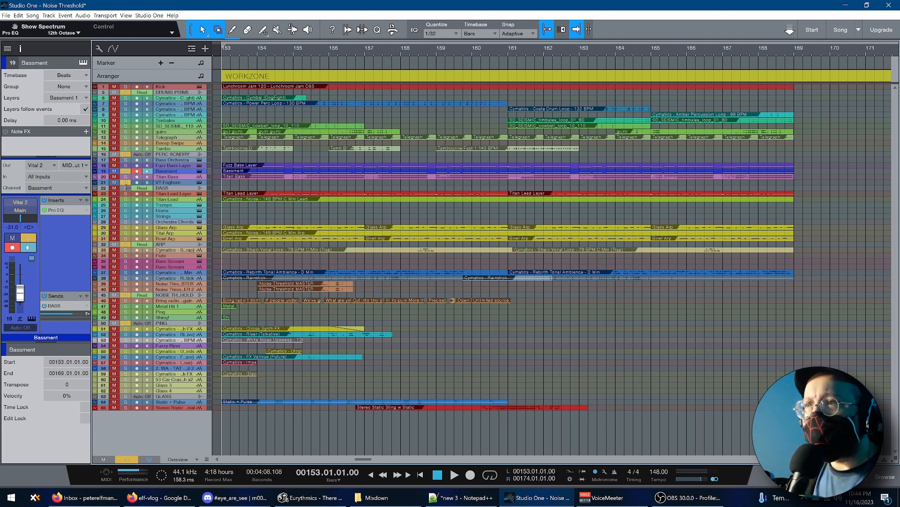
{"action": "double_click", "coordinate": [166, 188]}
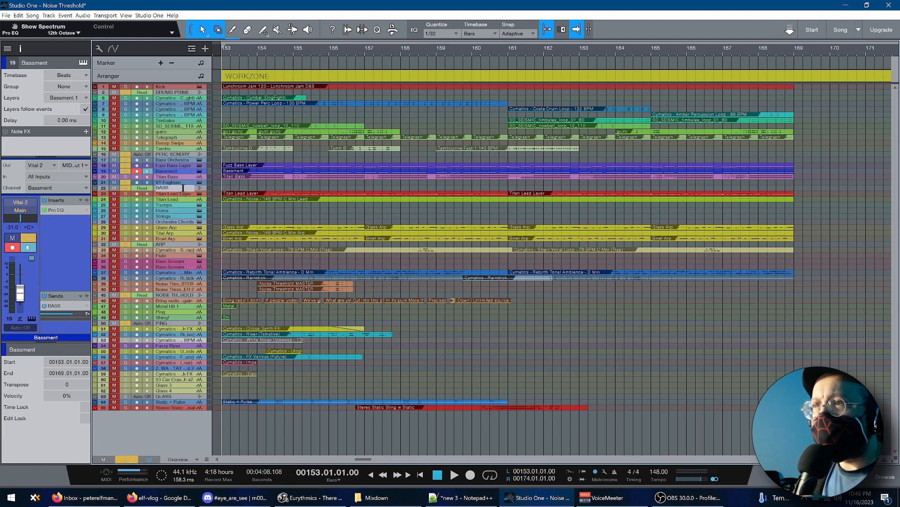
{"action": "key", "text": "Return"}
{"action": "left_click", "coordinate": [180, 188]}
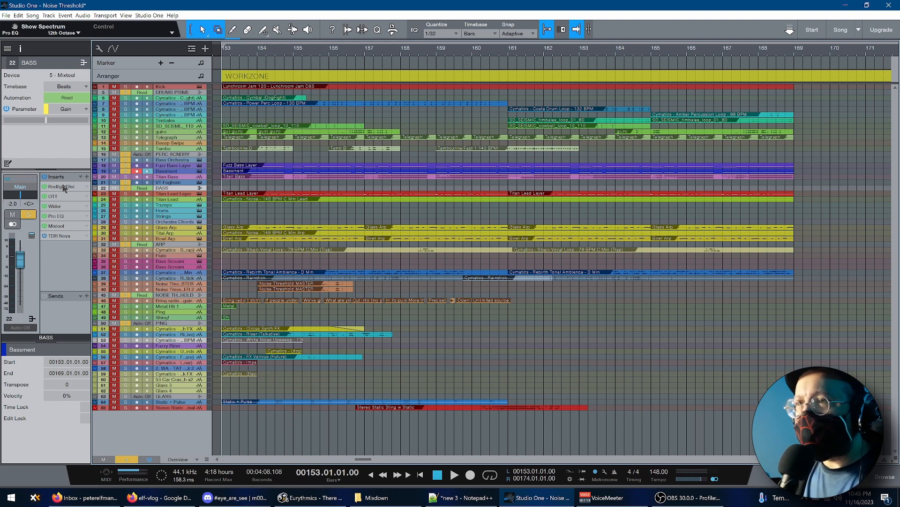
{"action": "left_click", "coordinate": [65, 187]}
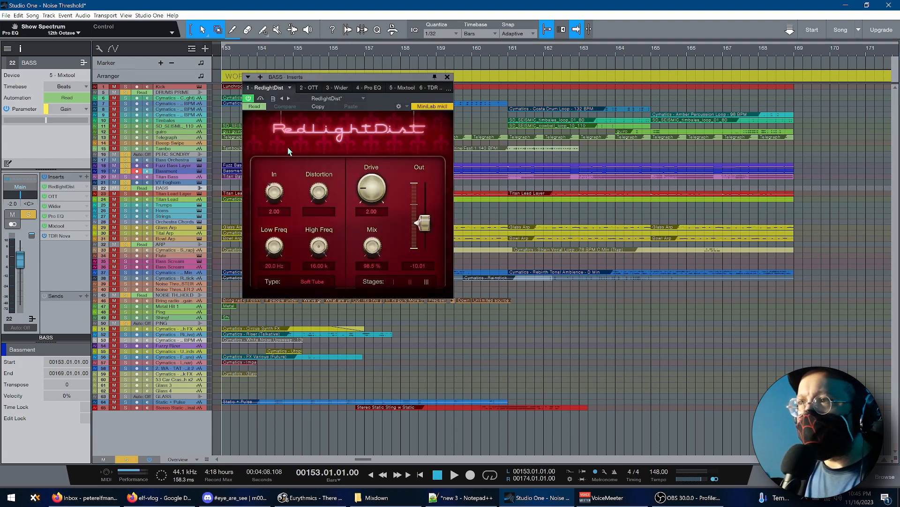
{"action": "left_click", "coordinate": [336, 88]}
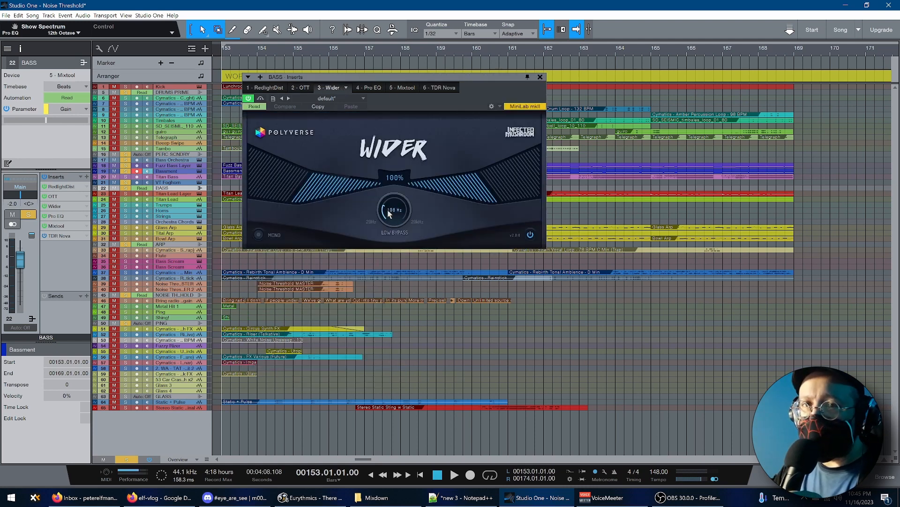
{"action": "left_click", "coordinate": [373, 89]}
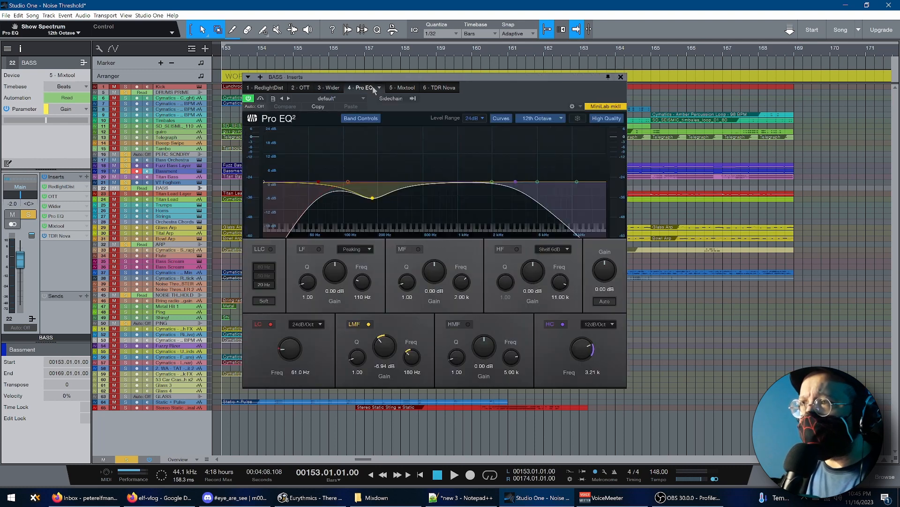
{"action": "left_click", "coordinate": [404, 89]}
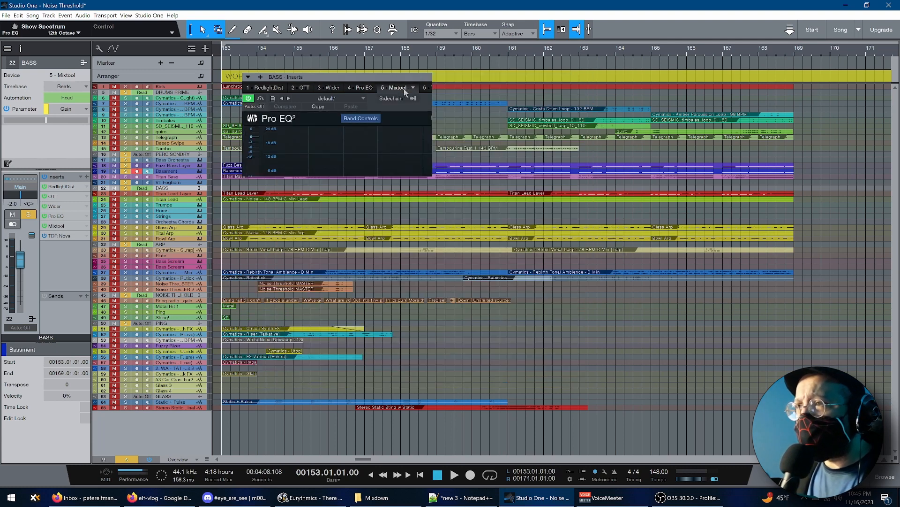
{"action": "left_click", "coordinate": [436, 88]}
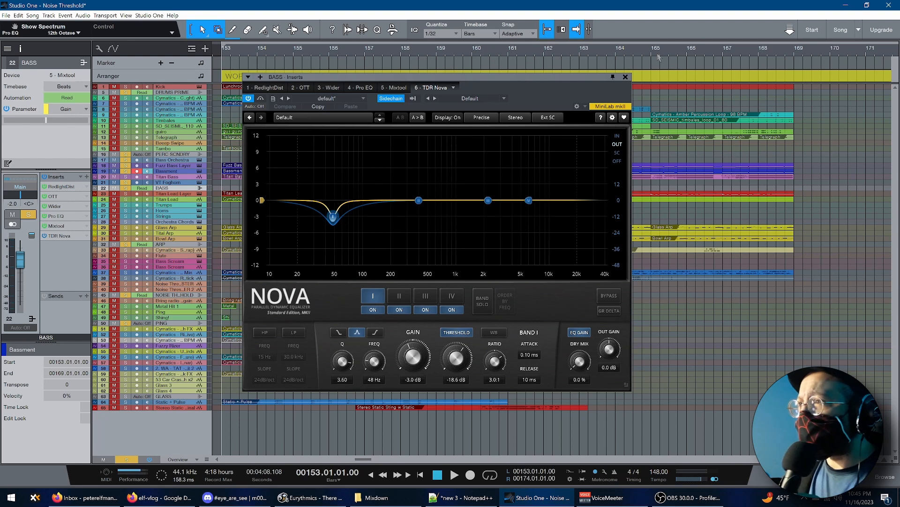
{"action": "left_click", "coordinate": [626, 77]}
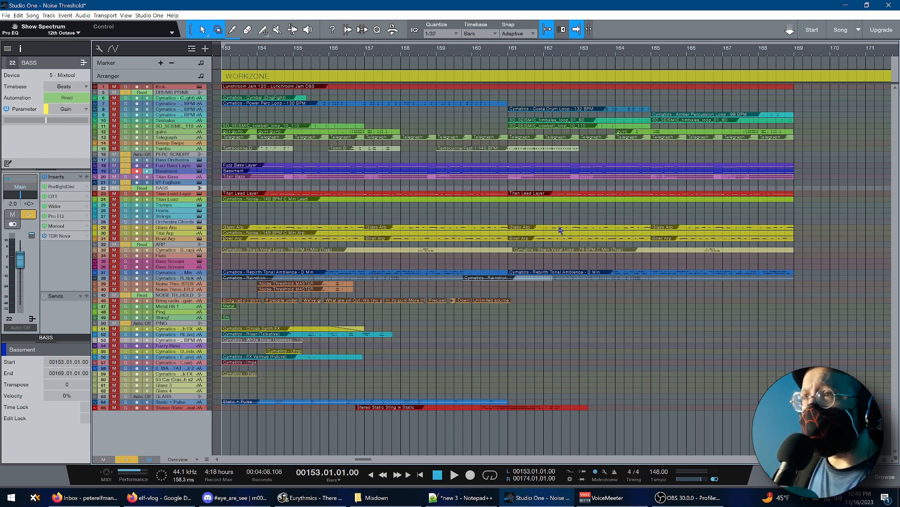
Listen to the soloed bass tracks together through the BASS bus, stop playback, and return to bar 153
{"action": "key", "text": "space"}
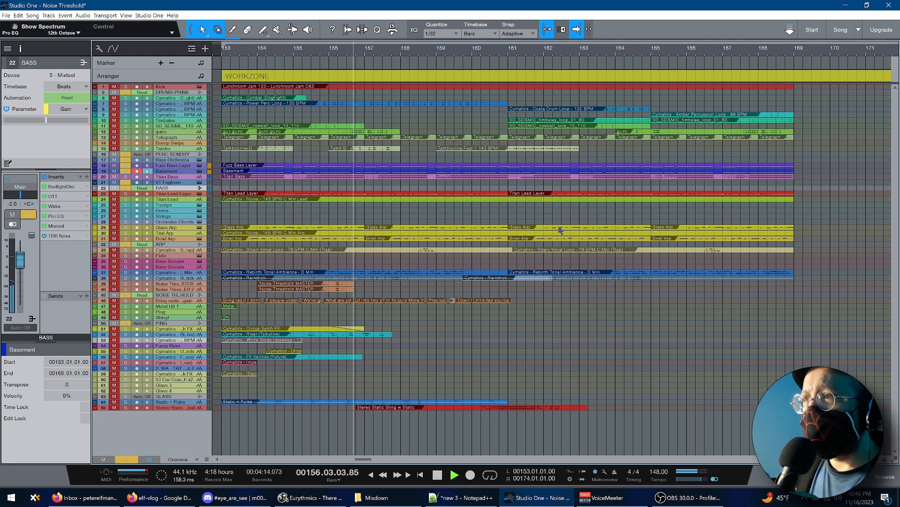
{"action": "key", "text": "space"}
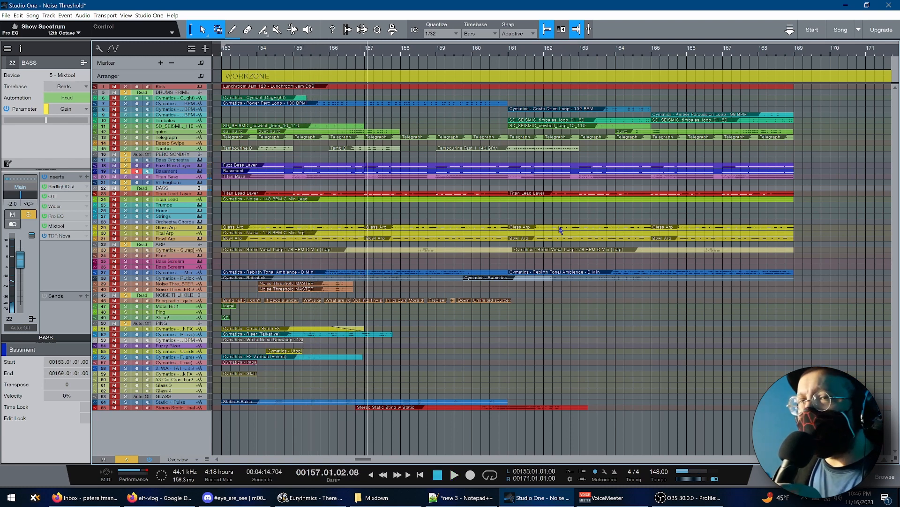
{"action": "key", "text": "KP_1"}
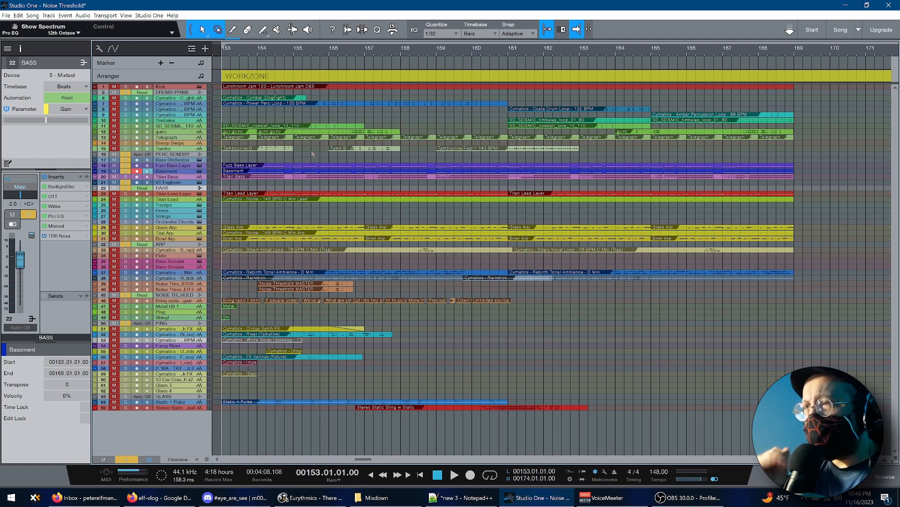
Enlarge and solo the Tital Arp track, and review the ARP bus's kHs Dual Delay, kHs Reverb, Pro EQ and Wider inserts before closing them
{"action": "left_click", "coordinate": [260, 178]}
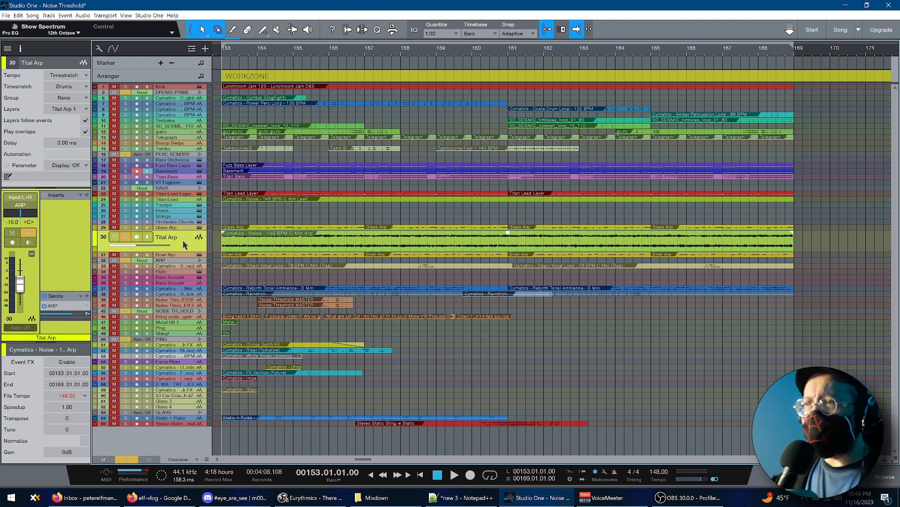
{"action": "left_click", "coordinate": [183, 261]}
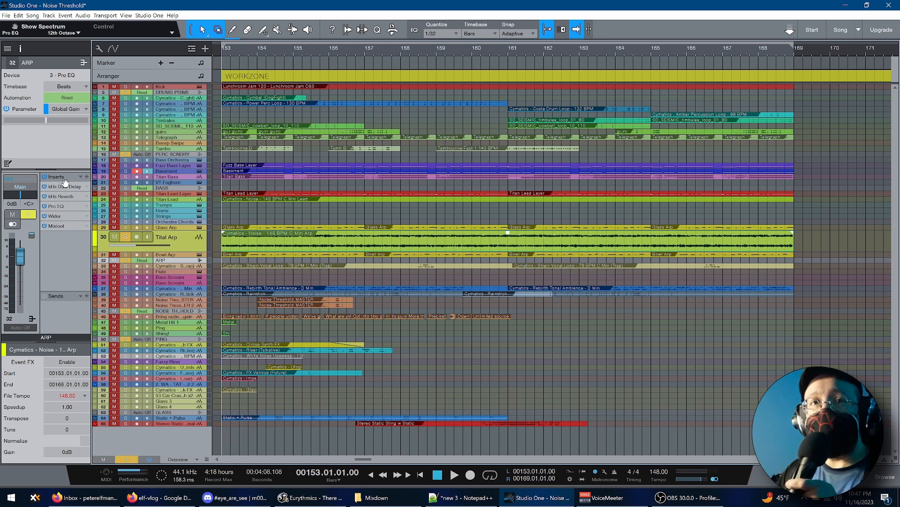
{"action": "left_click", "coordinate": [65, 186]}
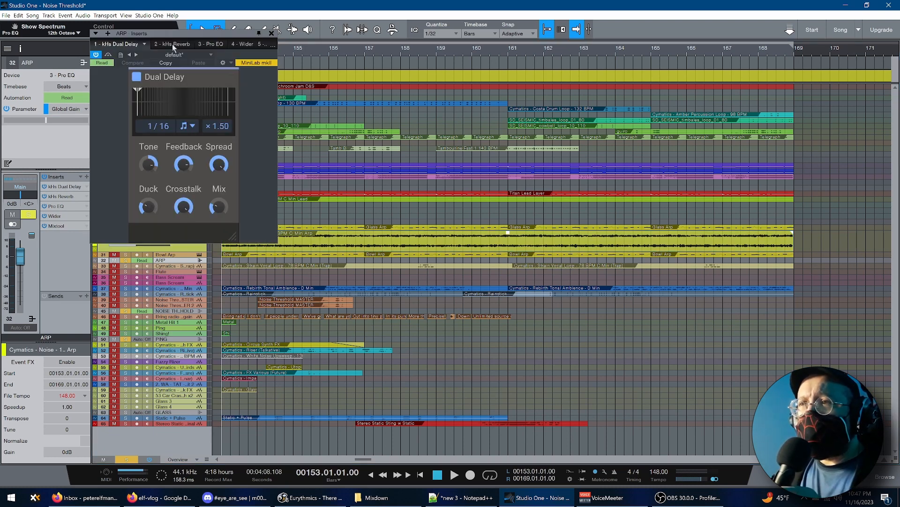
{"action": "left_click", "coordinate": [173, 44]}
{"action": "left_click", "coordinate": [216, 45]}
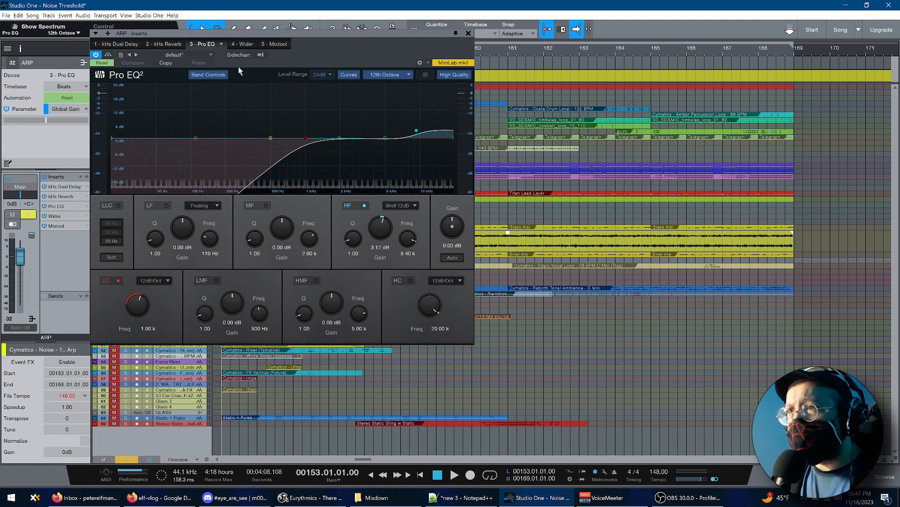
{"action": "left_click", "coordinate": [244, 44]}
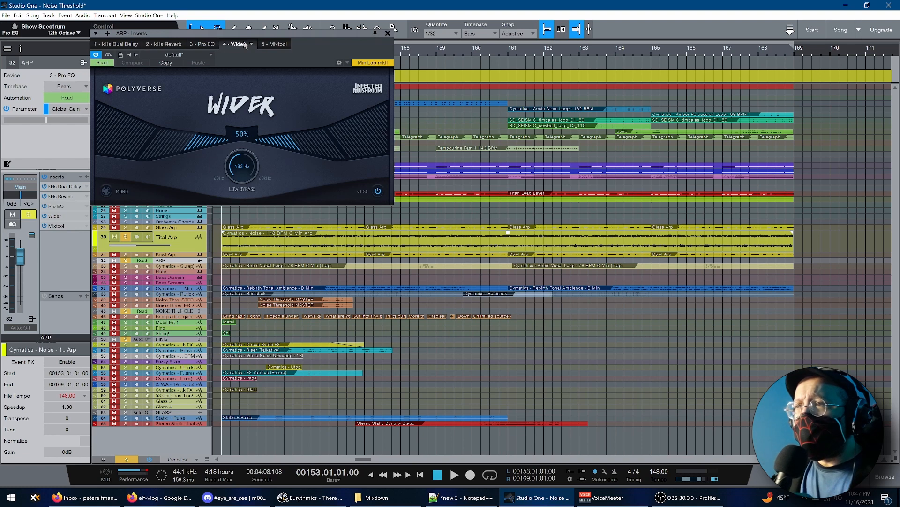
{"action": "left_click", "coordinate": [388, 33]}
Listen to the soloed Tital Arp track, stop playback, and collapse the track to overview height
{"action": "key", "text": "space"}
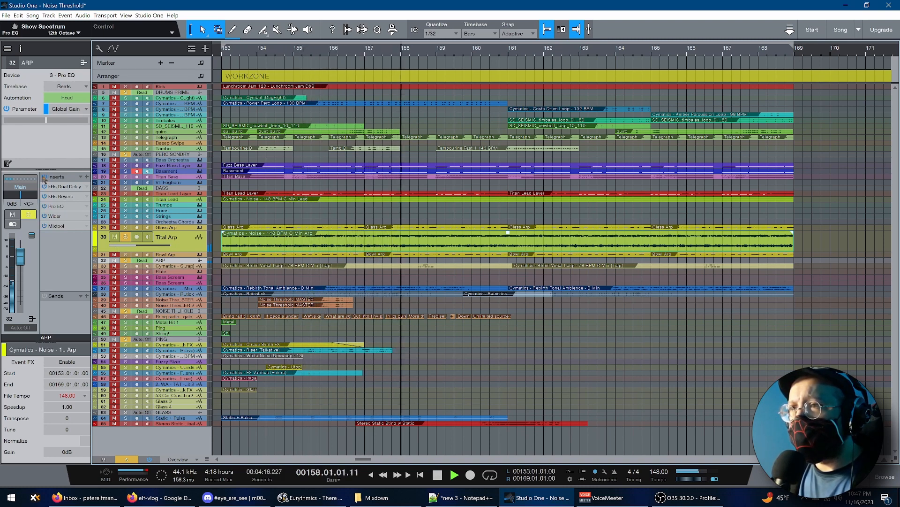
{"action": "key", "text": "space"}
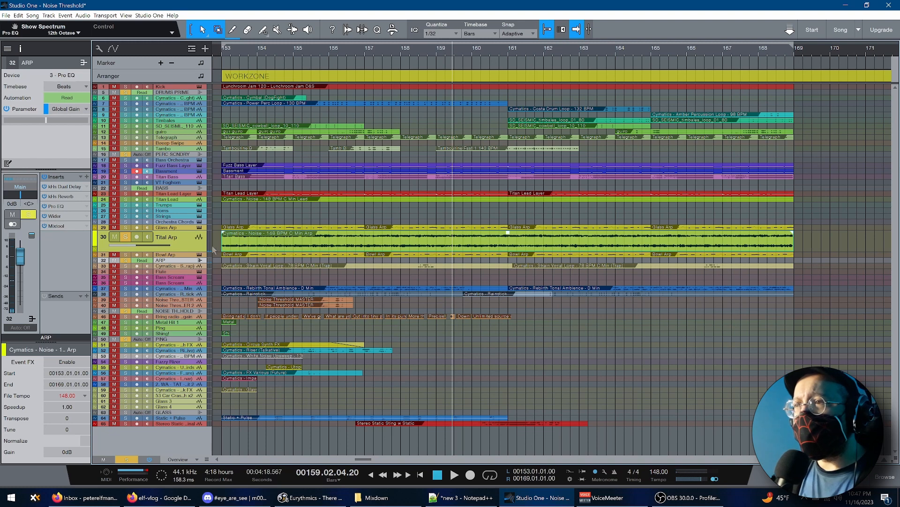
{"action": "double_click", "coordinate": [188, 252]}
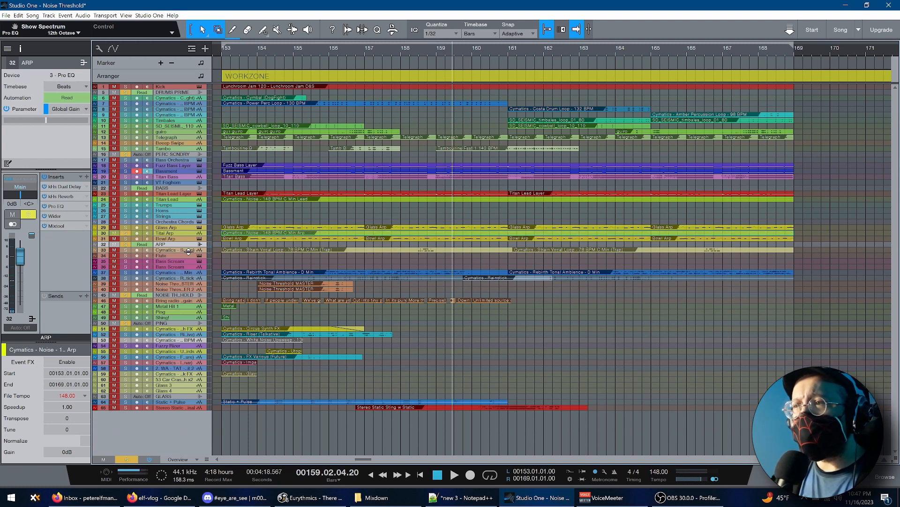
Select the Glass Arp track, open its DecentSampler patch The Glass, and listen to the track soloed from bar 153
{"action": "left_click", "coordinate": [186, 228]}
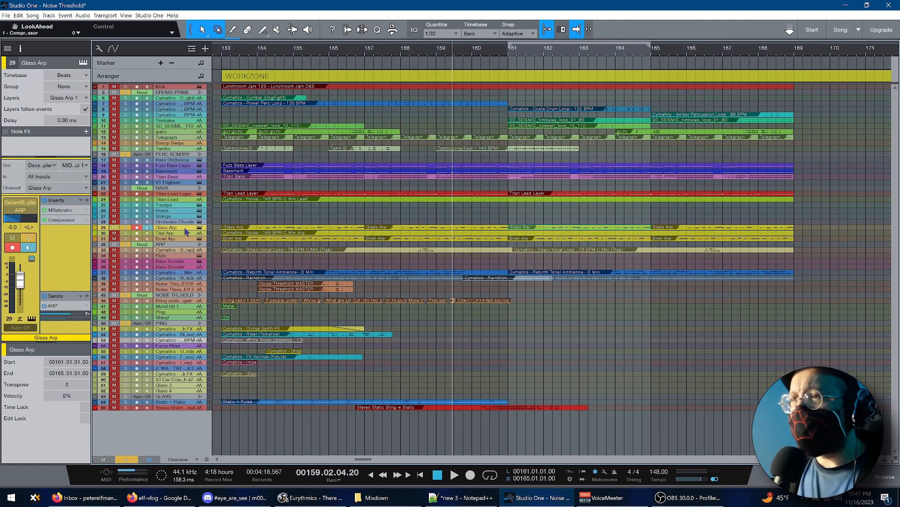
{"action": "left_click", "coordinate": [222, 215]}
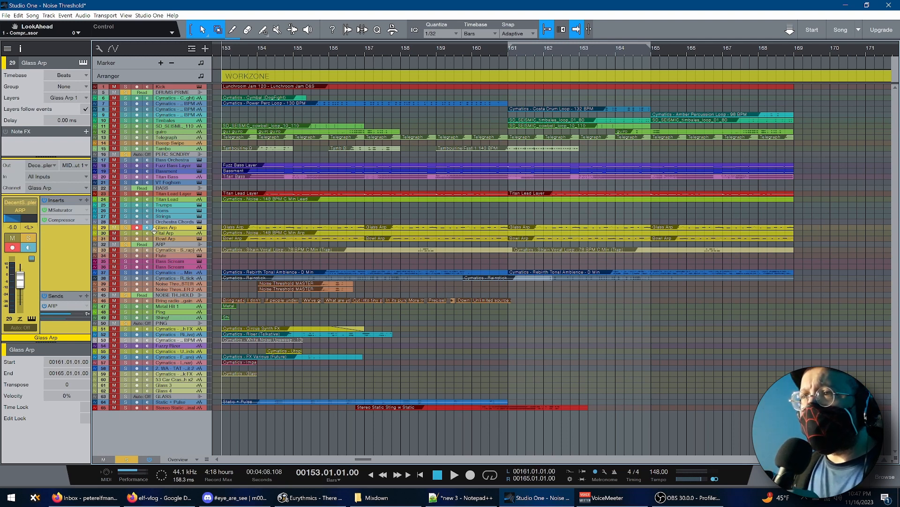
{"action": "left_click", "coordinate": [200, 228]}
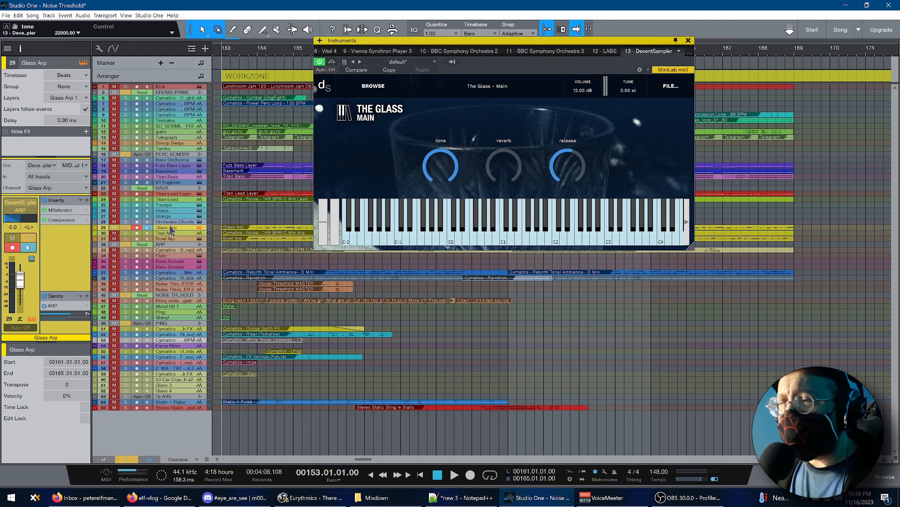
{"action": "key", "text": "space"}
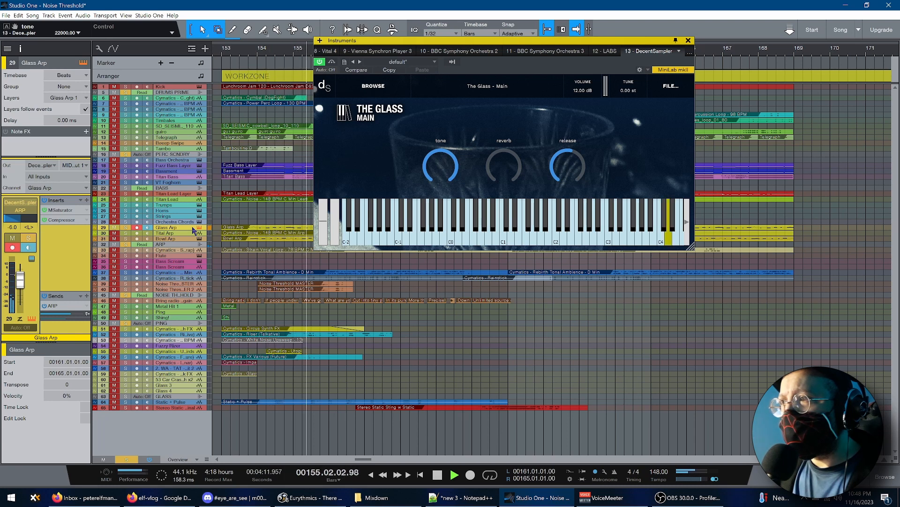
{"action": "key", "text": "space"}
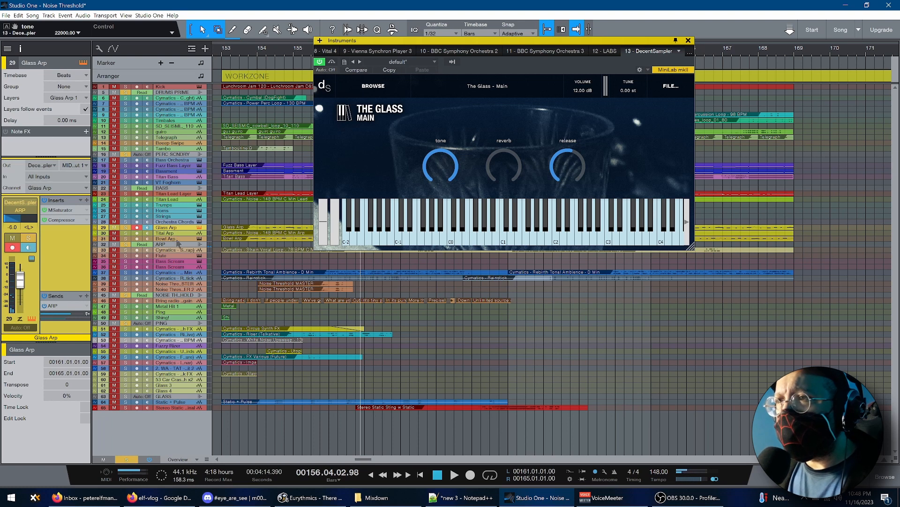
Select the Bowl Arp track, listen to it soloed from bar 153 with its Singing Bowl patch shown, and close the instrument window
{"action": "left_click", "coordinate": [181, 239]}
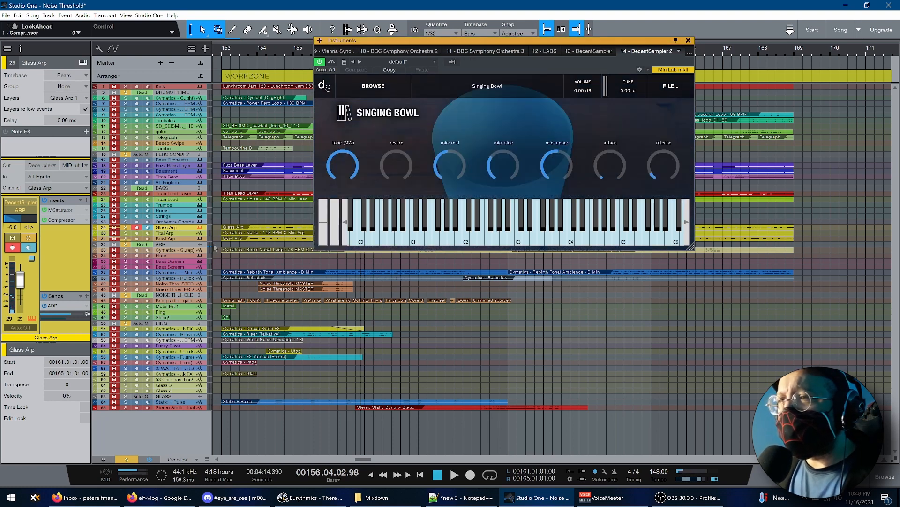
{"action": "left_click", "coordinate": [222, 215]}
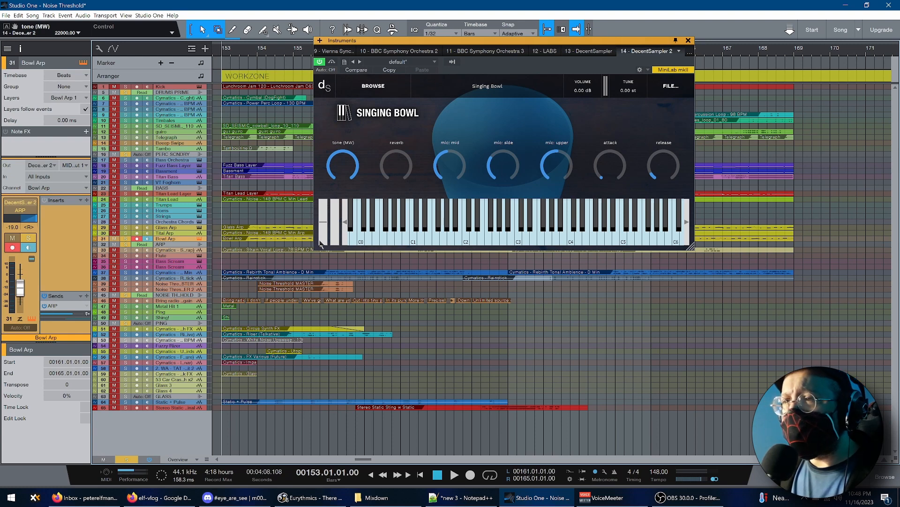
{"action": "key", "text": "space"}
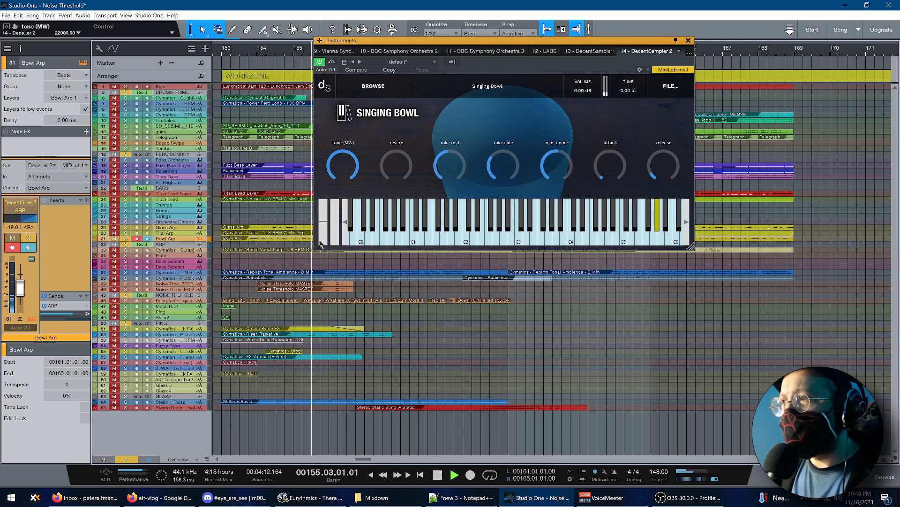
{"action": "key", "text": "space"}
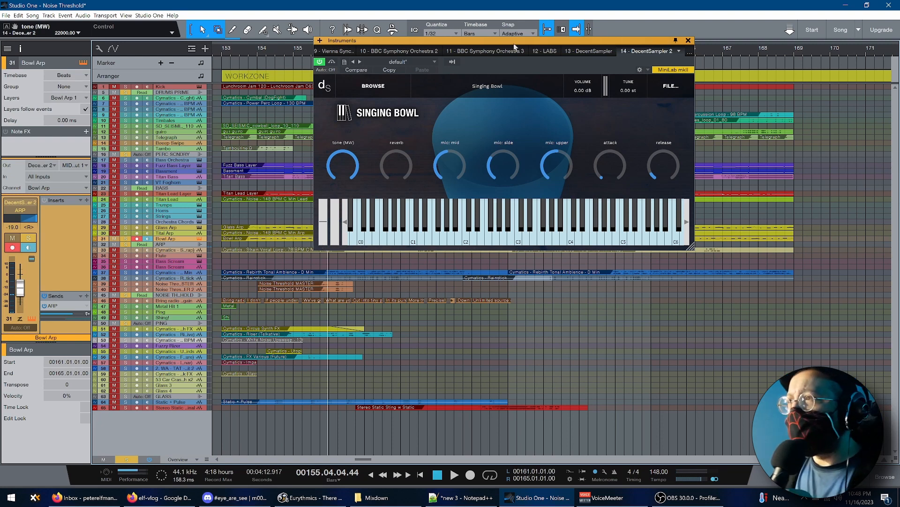
{"action": "left_click", "coordinate": [689, 41]}
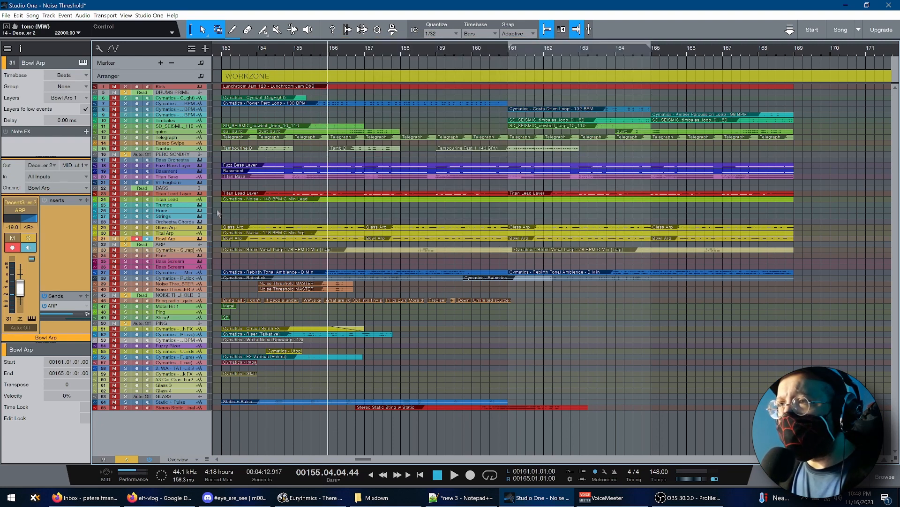
Solo the Glass Arp, Tital Arp and Bowl Arp tracks together and listen to them from bar 153
{"action": "left_click", "coordinate": [221, 214]}
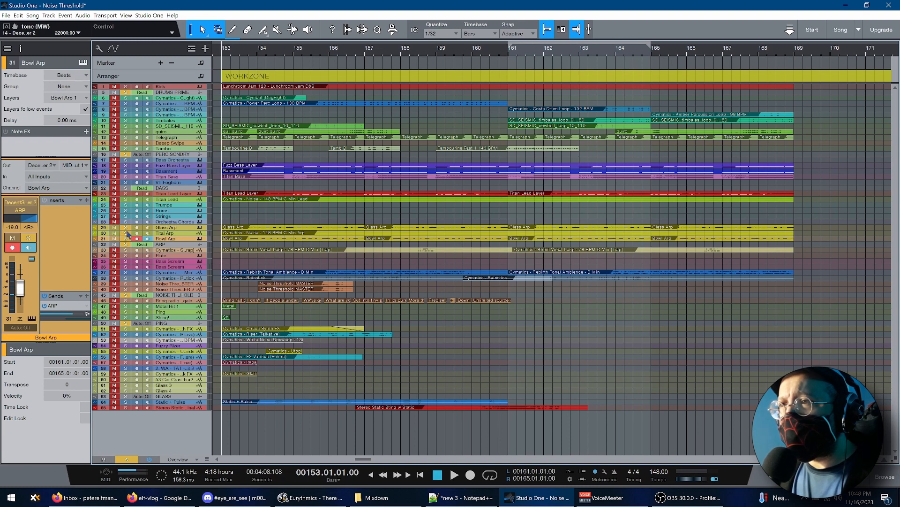
{"action": "key", "text": "space"}
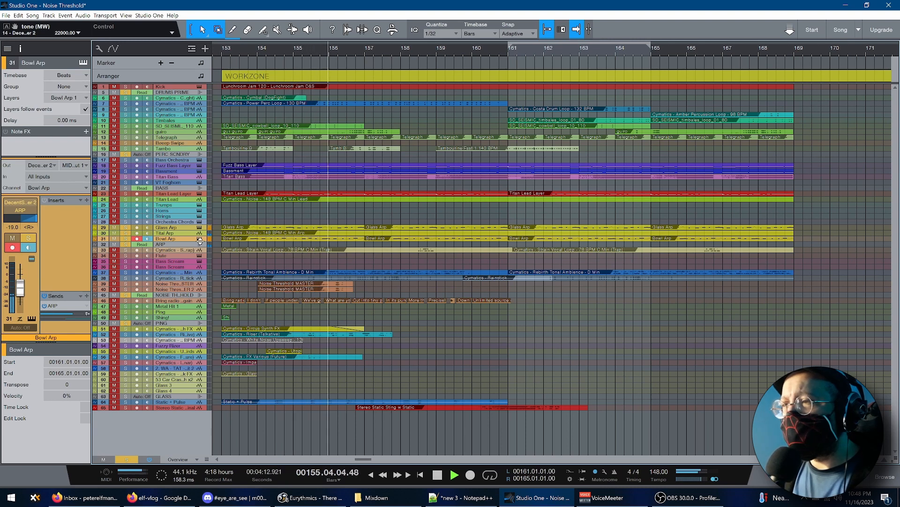
{"action": "key", "text": "space"}
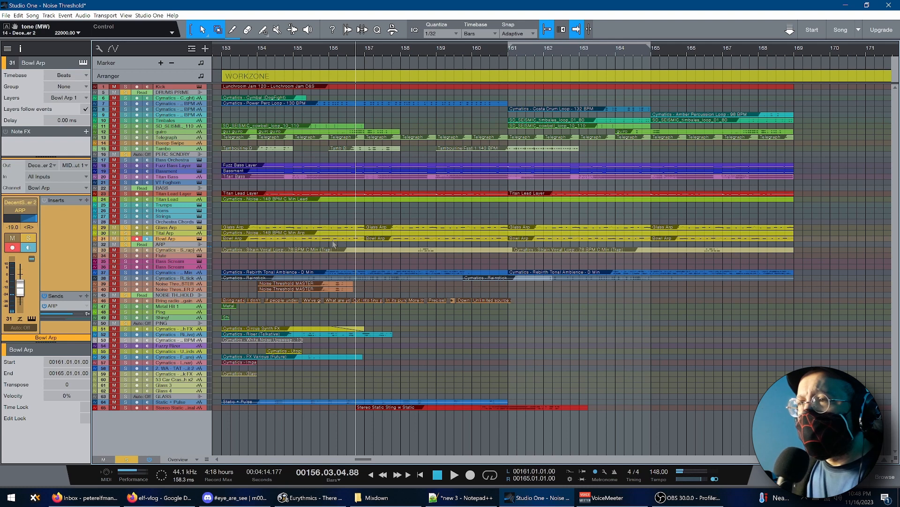
Enlarge the Cymatics Strain Vocal Loop track, select it, and listen to it soloed from bar 153
{"action": "left_click_drag", "start_coordinate": [182, 252], "coordinate": [181, 336]}
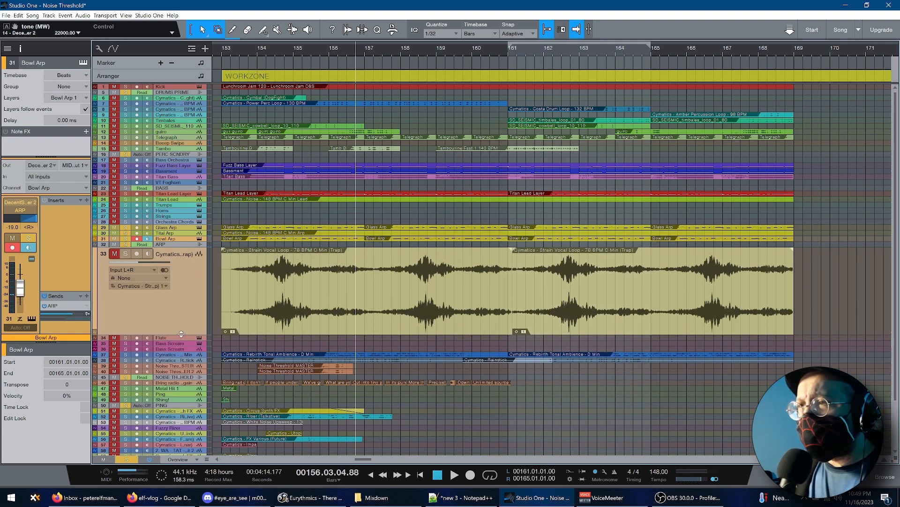
{"action": "left_click", "coordinate": [191, 291]}
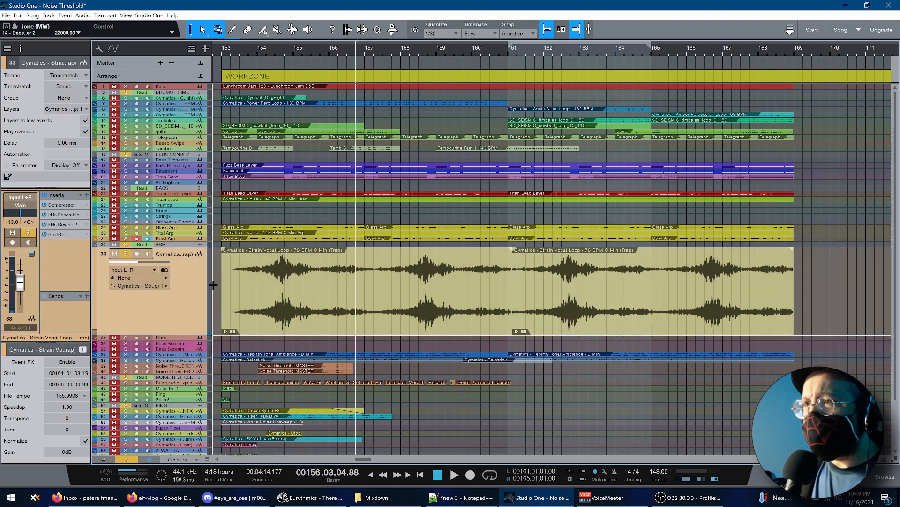
{"action": "left_click", "coordinate": [214, 286]}
{"action": "key", "text": "space"}
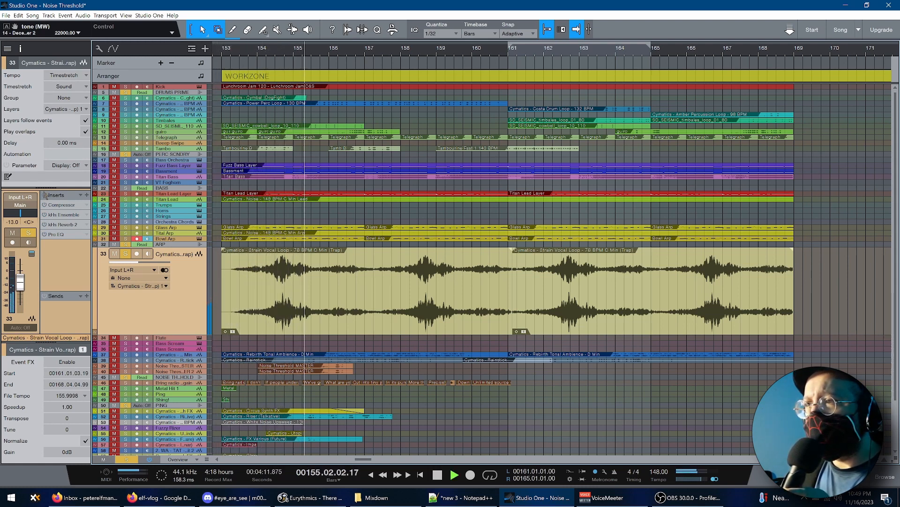
{"action": "key", "text": "space"}
Set the loop range to the first Strain Vocal Loop clip and return the playhead to just before bar 153
{"action": "left_click", "coordinate": [354, 313]}
{"action": "key", "text": "p"}
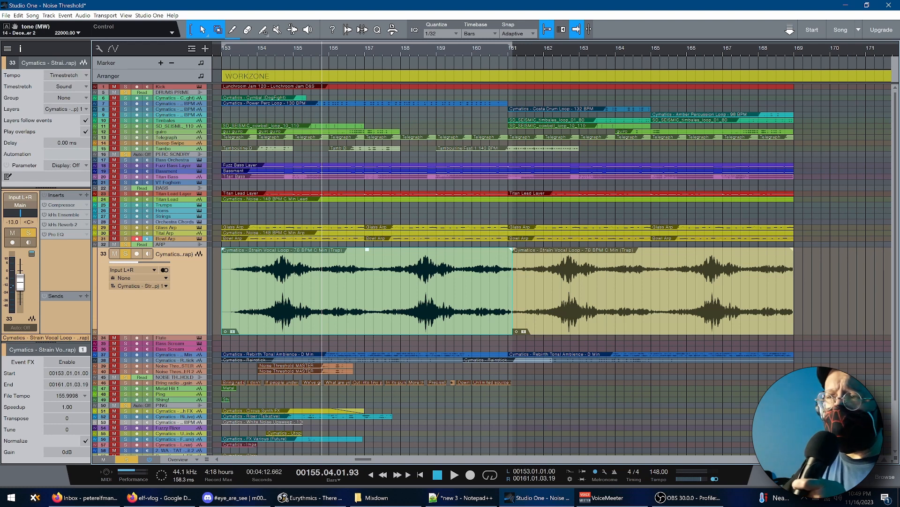
{"action": "key", "text": "KP_0"}
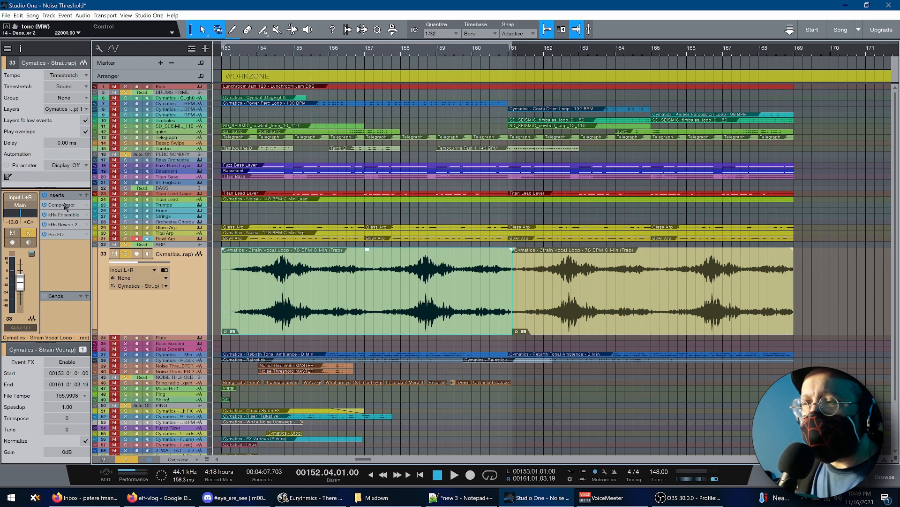
Inspect the vocal loop's Compressor, kHs Ensemble, kHs Reverb 2 and Pro EQ inserts, and close the effects window
{"action": "left_click", "coordinate": [65, 206]}
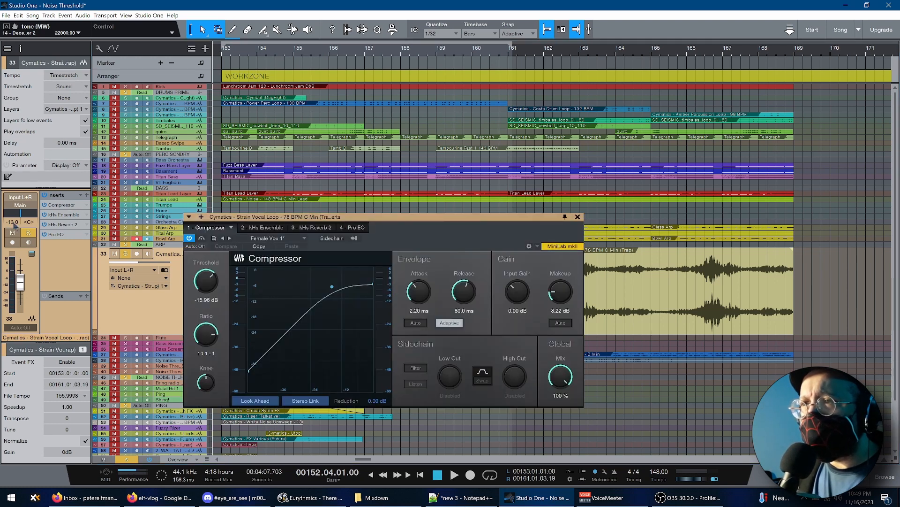
{"action": "left_click", "coordinate": [266, 229]}
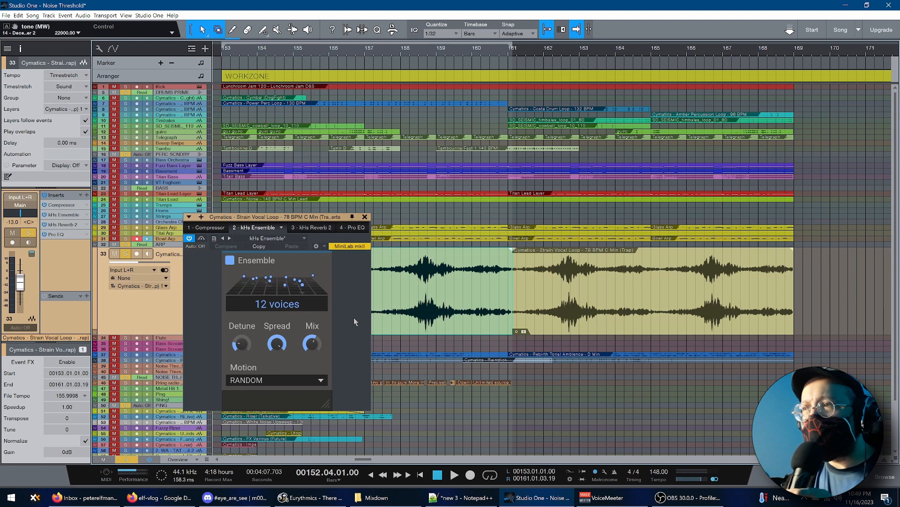
{"action": "left_click", "coordinate": [312, 227]}
{"action": "left_click", "coordinate": [355, 228]}
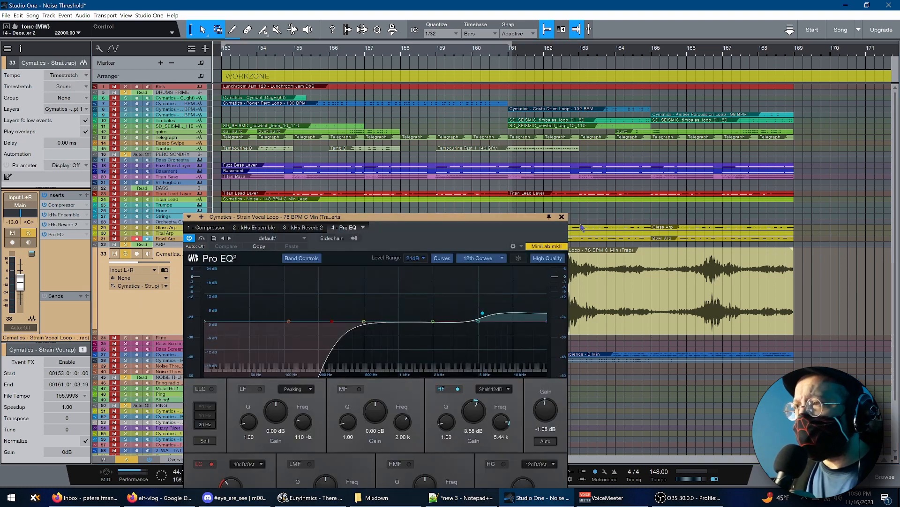
{"action": "left_click", "coordinate": [561, 217]}
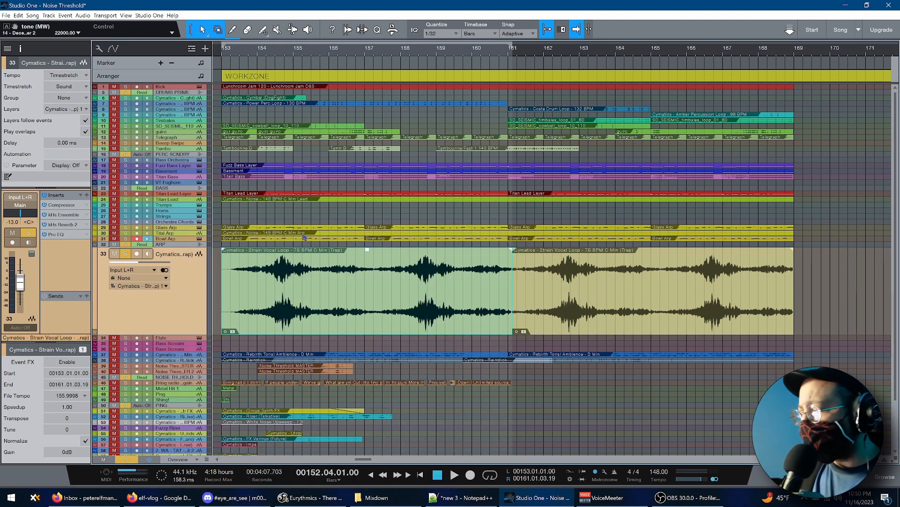
Listen to the soloed Strain Vocal Loop again, stop playback, and collapse the track to overview height
{"action": "key", "text": "space"}
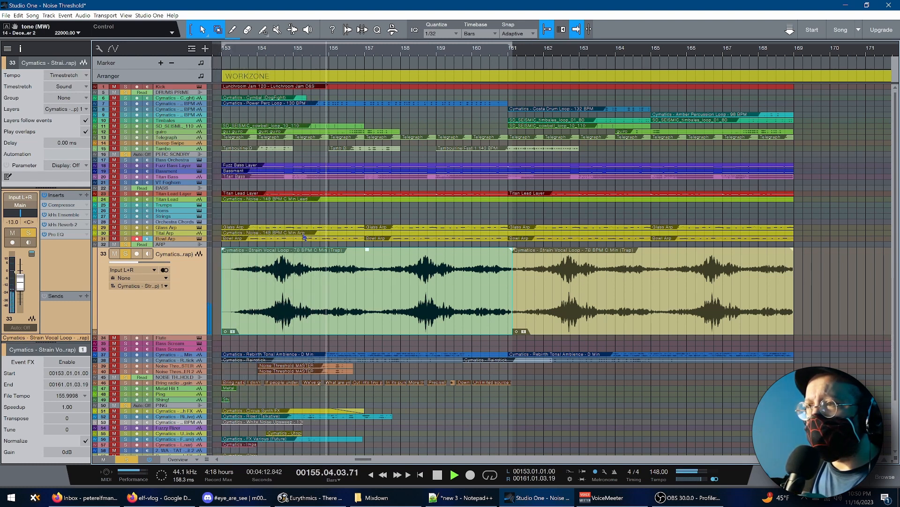
{"action": "key", "text": "space"}
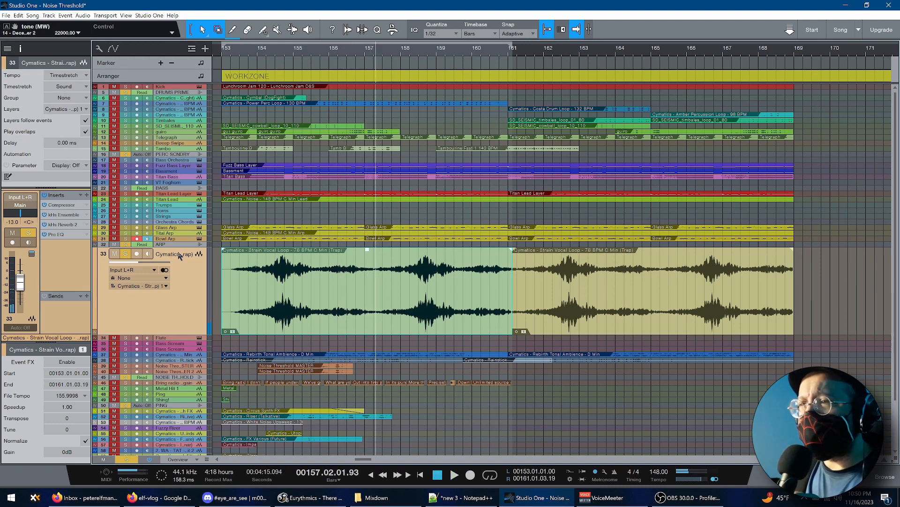
{"action": "double_click", "coordinate": [187, 334]}
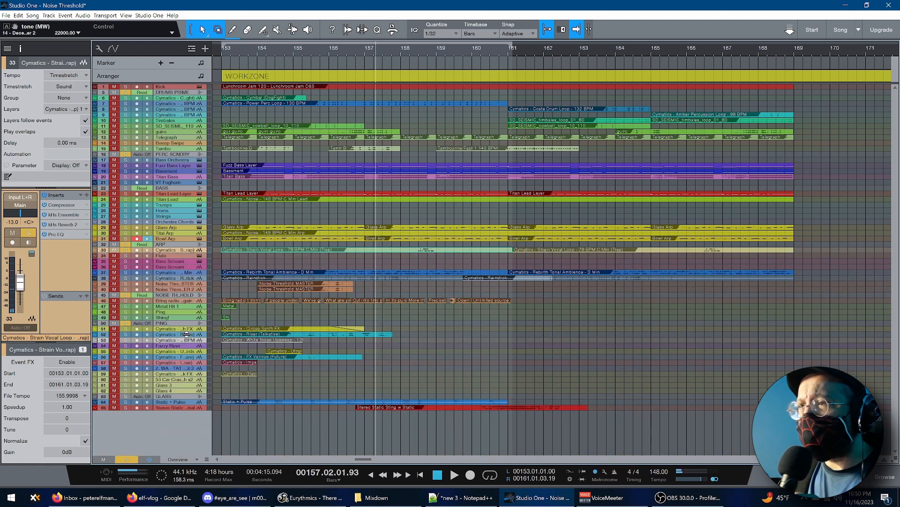
Select the Cymatics Rebirth Tonal Ambience track and listen to it soloed from bar 153
{"action": "left_click", "coordinate": [180, 274]}
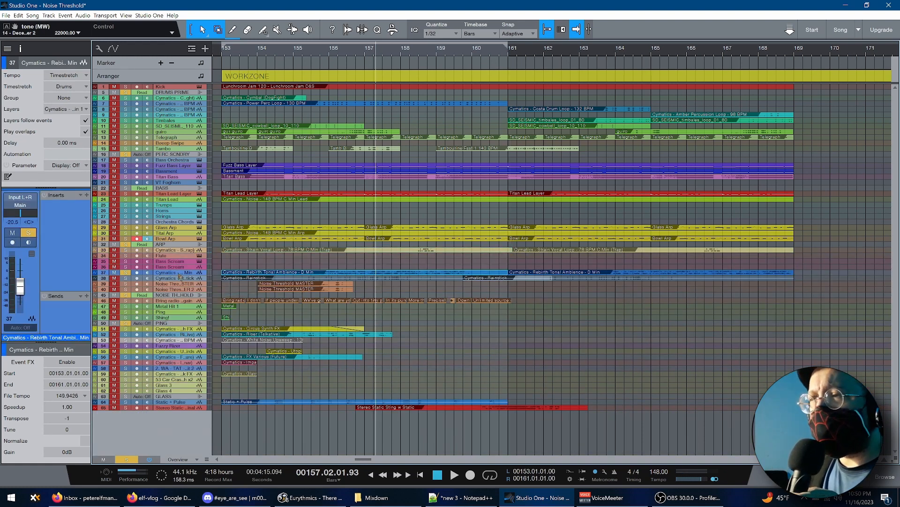
{"action": "key", "text": "space"}
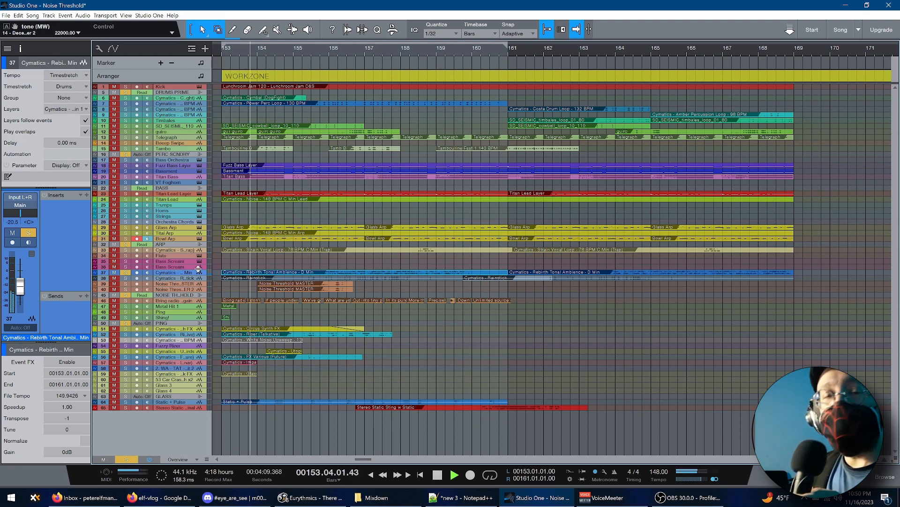
{"action": "key", "text": "space"}
Select the Cymatics Rainstick track and listen to it soloed
{"action": "left_click", "coordinate": [183, 277]}
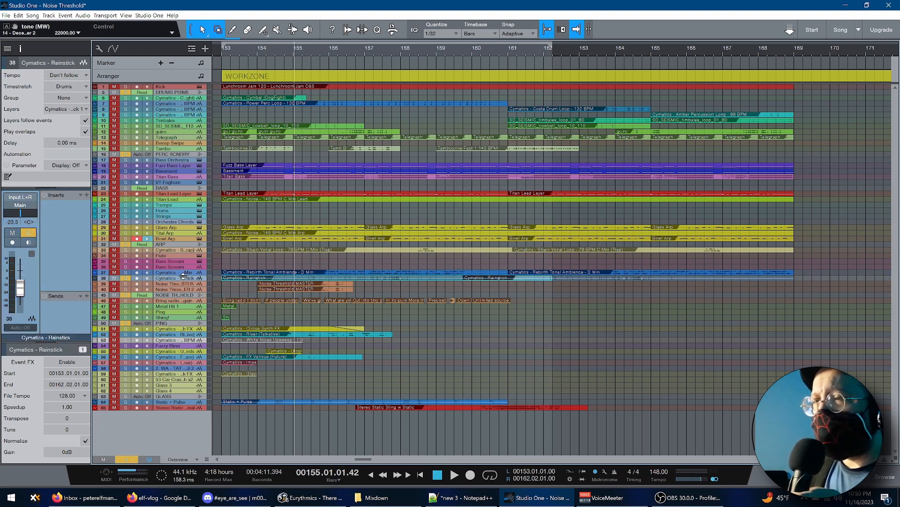
{"action": "key", "text": "space"}
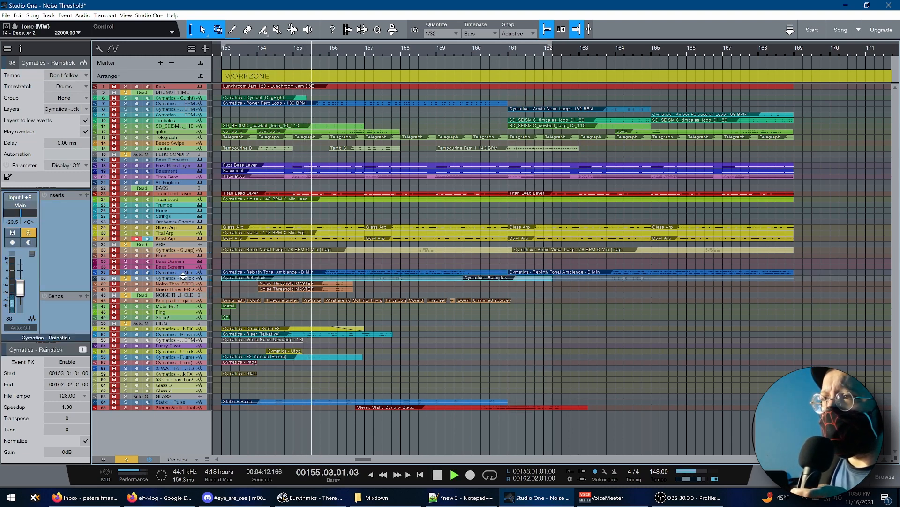
{"action": "key", "text": "space"}
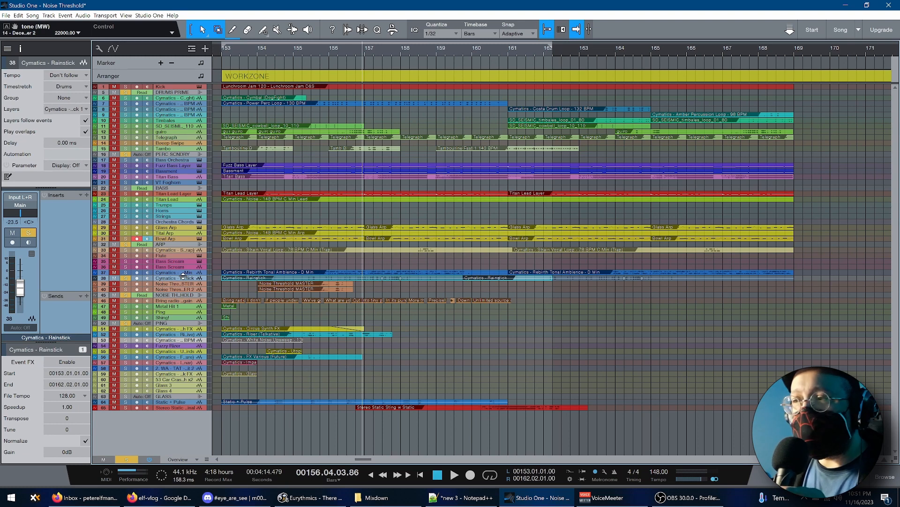
Select the Cymatics Circus Synth FX track, listen to it soloed from bar 153, and return the playhead to its start
{"action": "left_click", "coordinate": [190, 329]}
{"action": "key", "text": "space"}
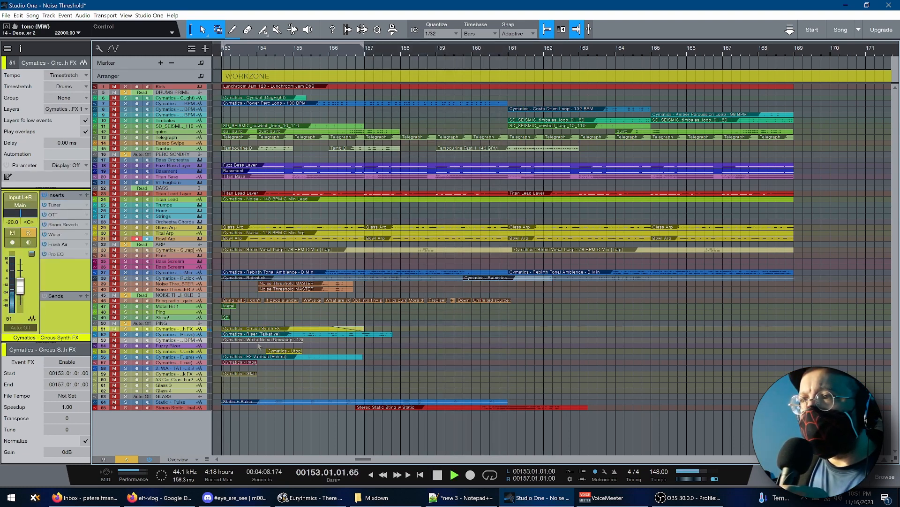
{"action": "key", "text": "space"}
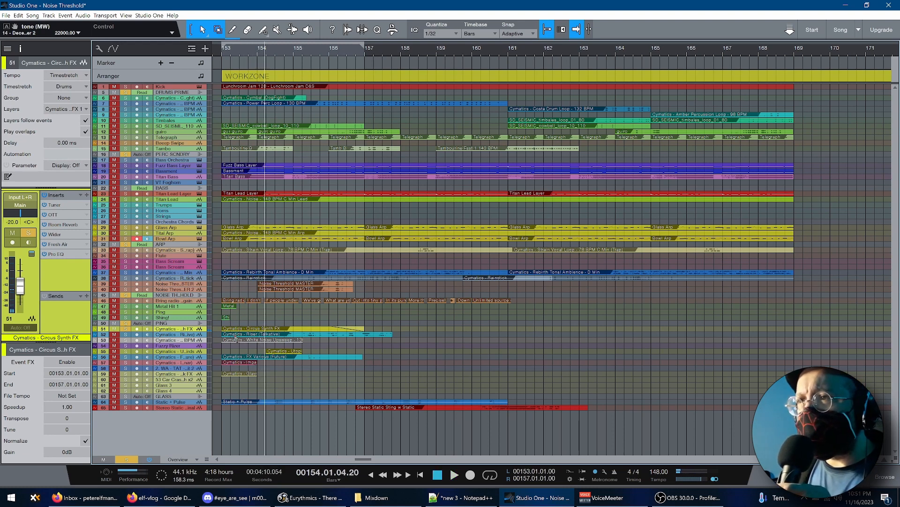
{"action": "key", "text": "KP_0"}
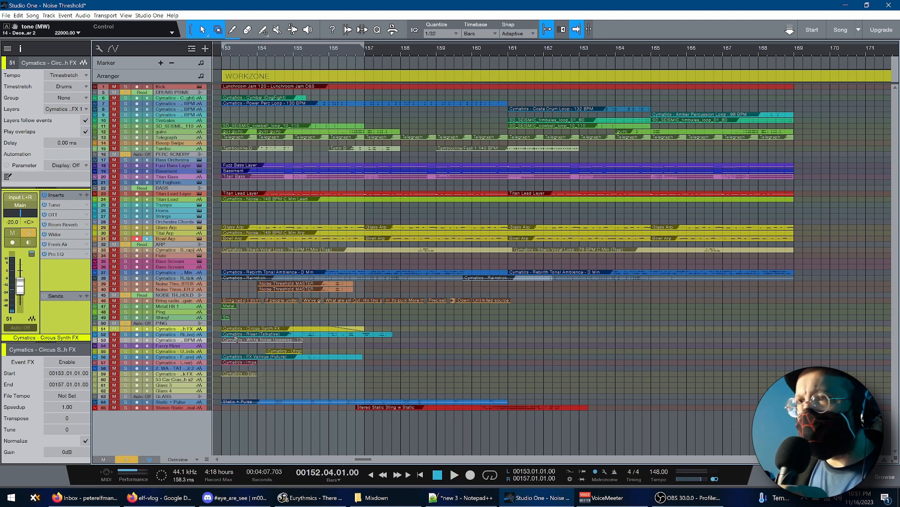
Inspect the Fresh Air and Pro EQ inserts on the Circus Synth FX track and close the effects window
{"action": "left_click", "coordinate": [67, 244]}
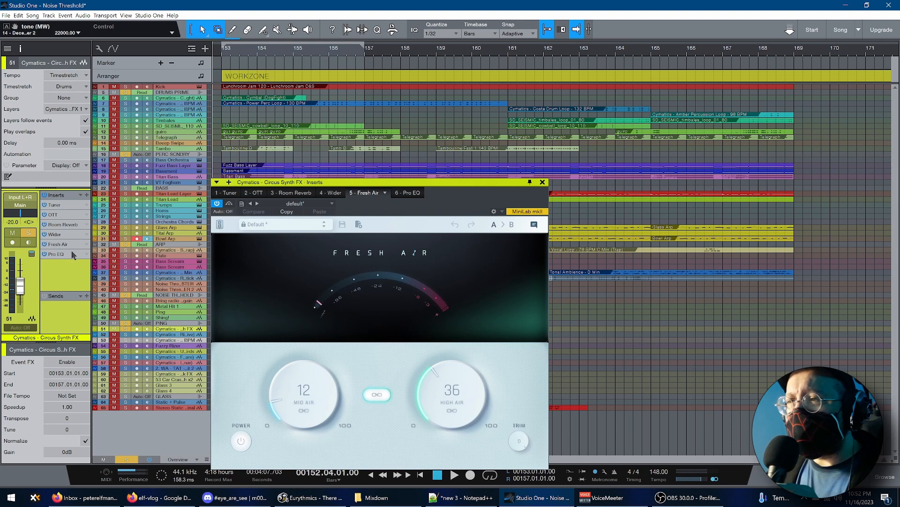
{"action": "left_click", "coordinate": [71, 253]}
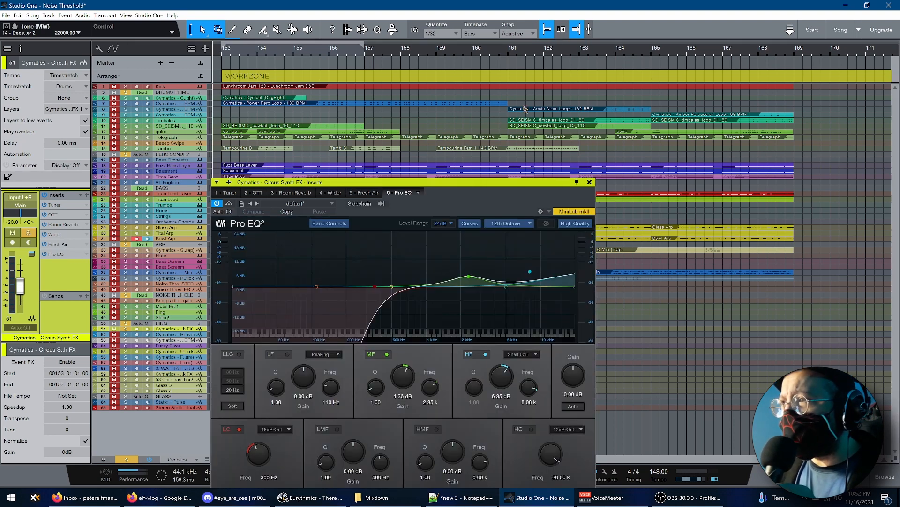
{"action": "left_click", "coordinate": [590, 183]}
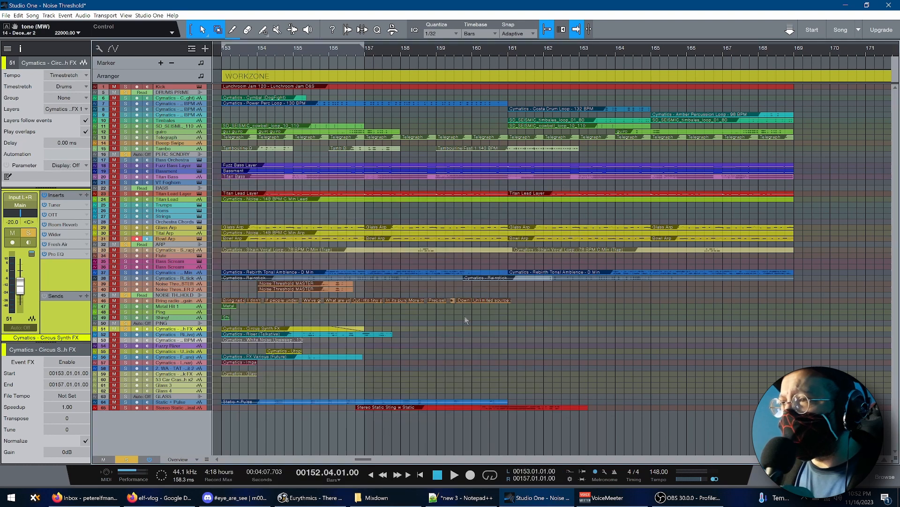
Select the Cymatics Riser (Talkative) track and listen to it soloed
{"action": "left_click", "coordinate": [190, 336]}
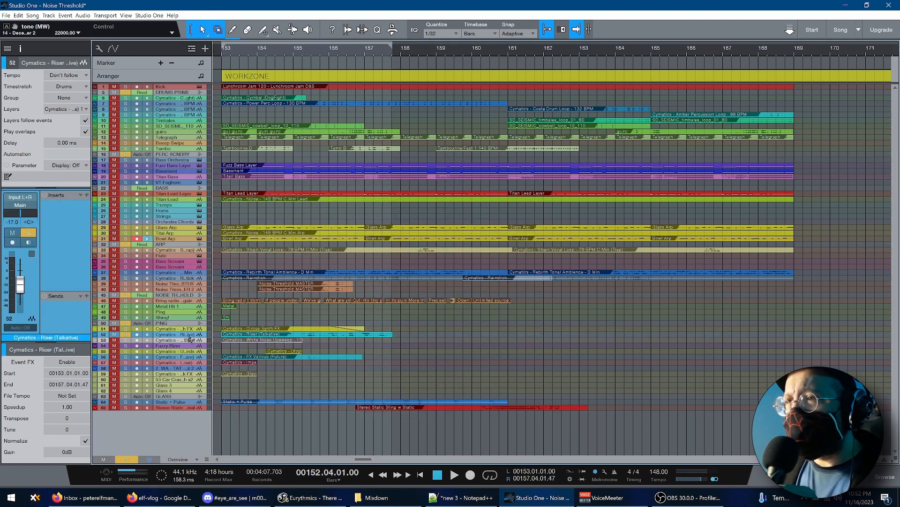
{"action": "key", "text": "space"}
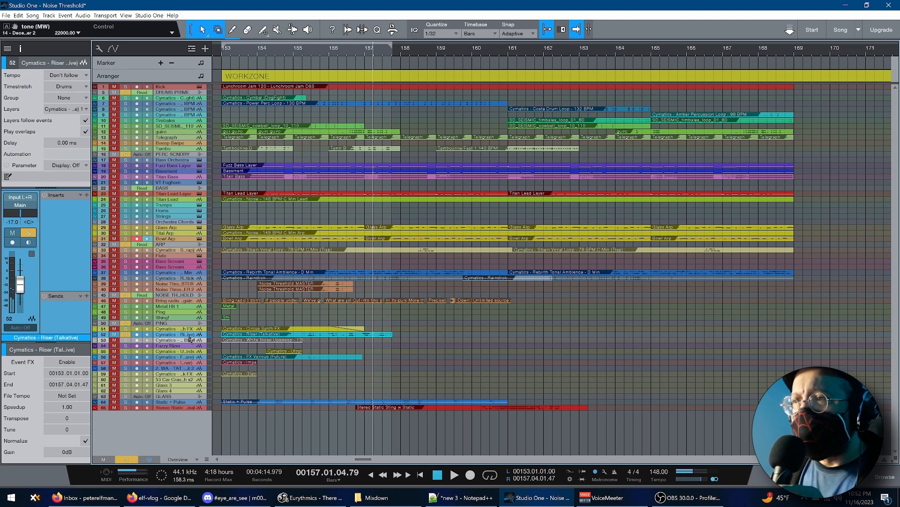
{"action": "key", "text": "space"}
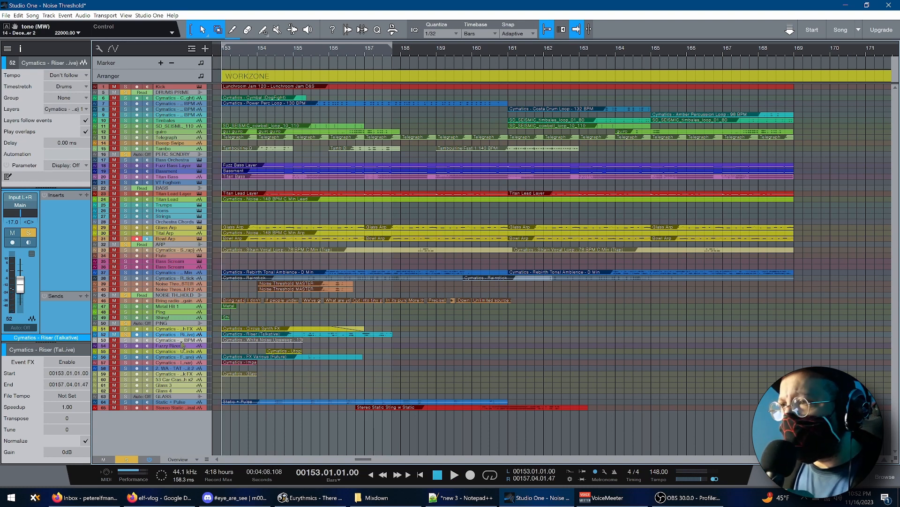
Select the Cymatics White Noise Upsweep track and listen to it soloed with its inserts shown
{"action": "key", "text": "ctrl+z"}
{"action": "key", "text": "space"}
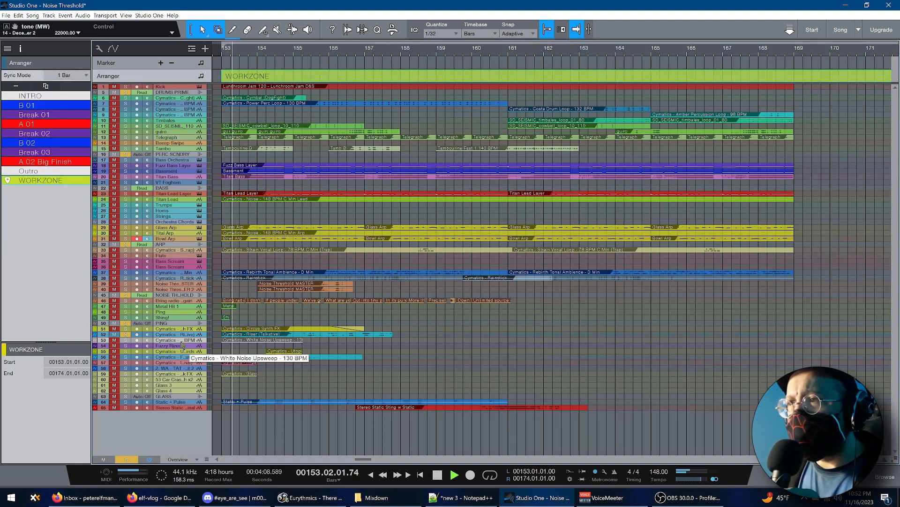
{"action": "left_click", "coordinate": [181, 341]}
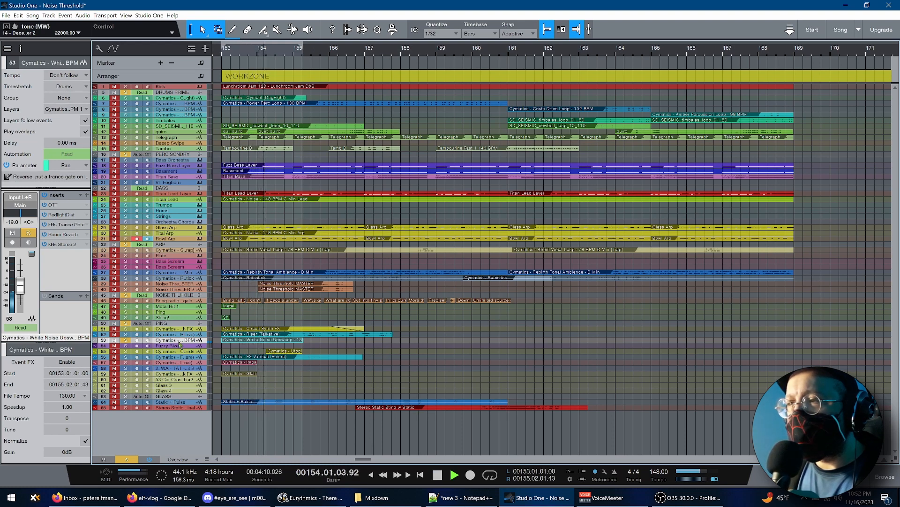
{"action": "key", "text": "space"}
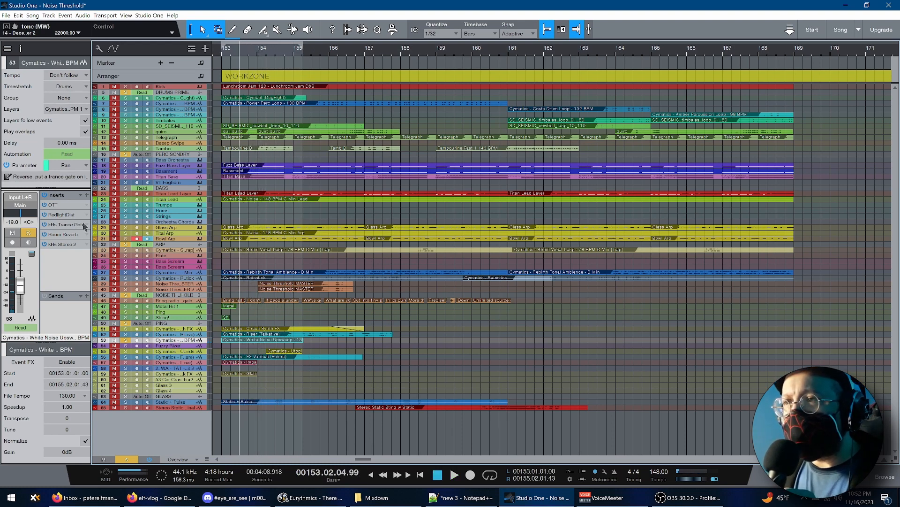
{"action": "key", "text": "space"}
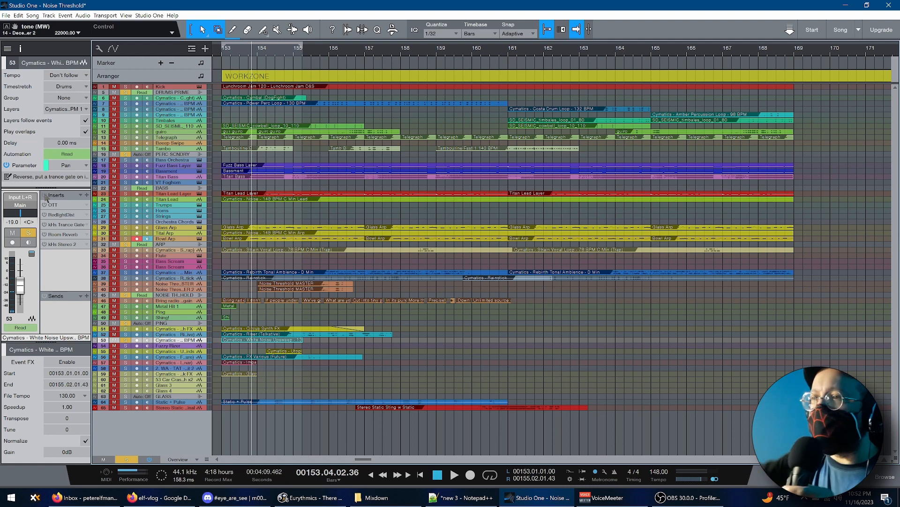
Open the White Noise Upsweep's kHs Trance Gate insert, listen to the gated sound, and view its kHs Stereo 2 insert
{"action": "left_click", "coordinate": [71, 225]}
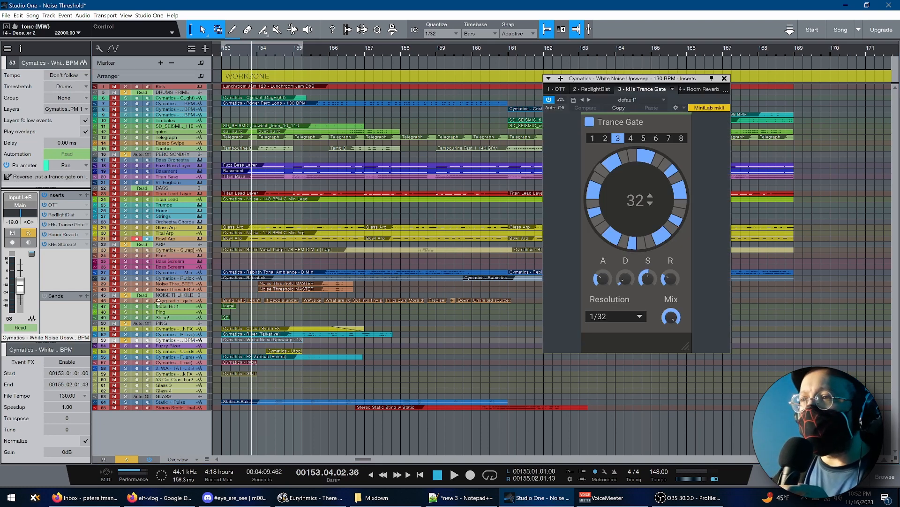
{"action": "key", "text": "space"}
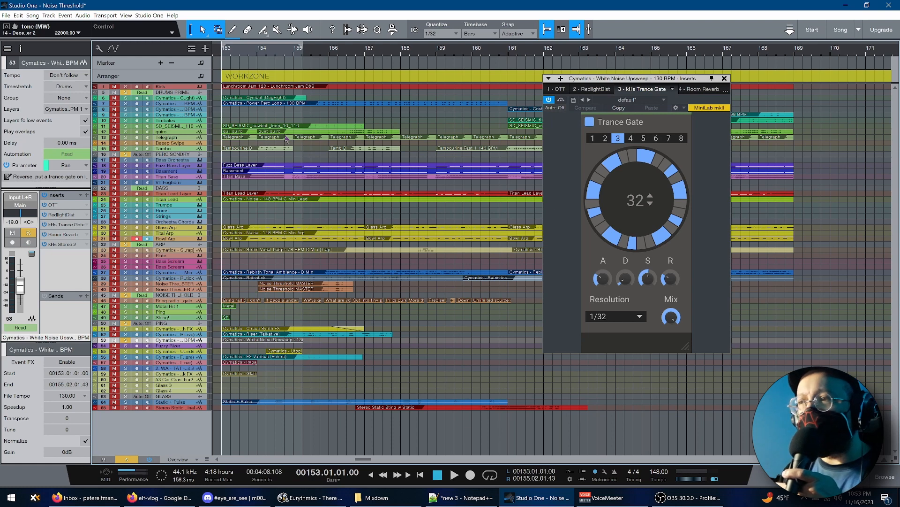
{"action": "key", "text": "space"}
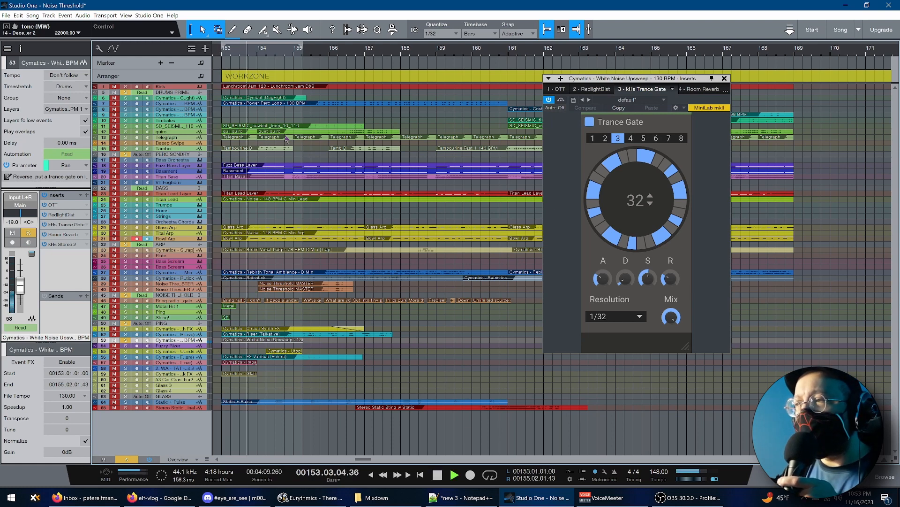
{"action": "key", "text": "space"}
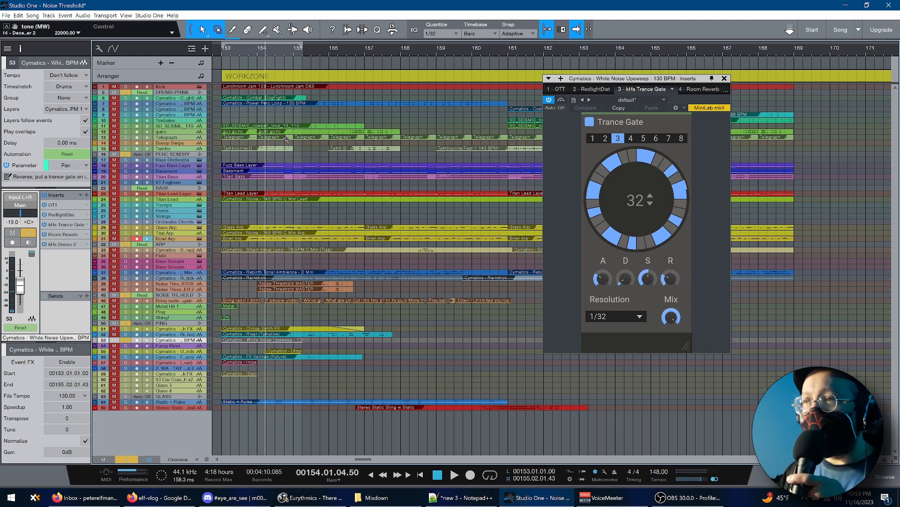
{"action": "left_click", "coordinate": [65, 244]}
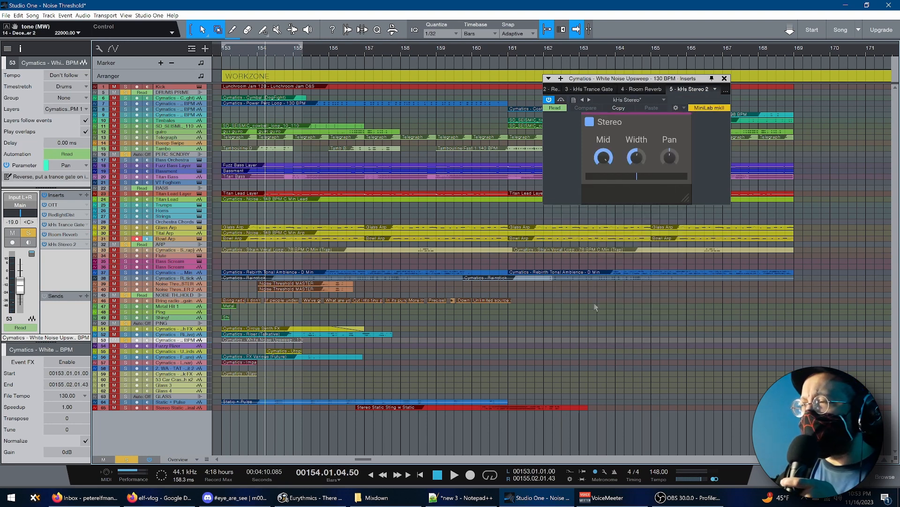
Close the White Noise Upsweep effects window and listen to the Cymatics Utopia FX 2 track soloed
{"action": "left_click", "coordinate": [726, 78]}
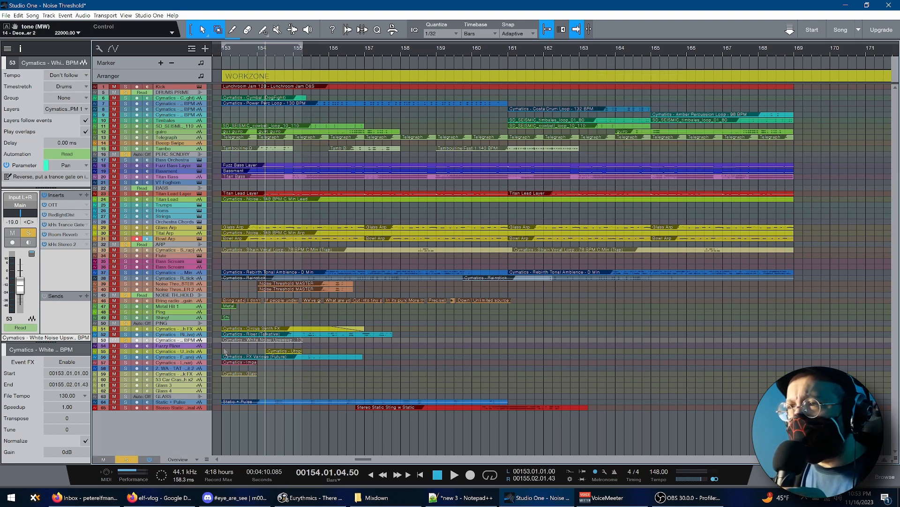
{"action": "left_click", "coordinate": [209, 351]}
{"action": "key", "text": "space"}
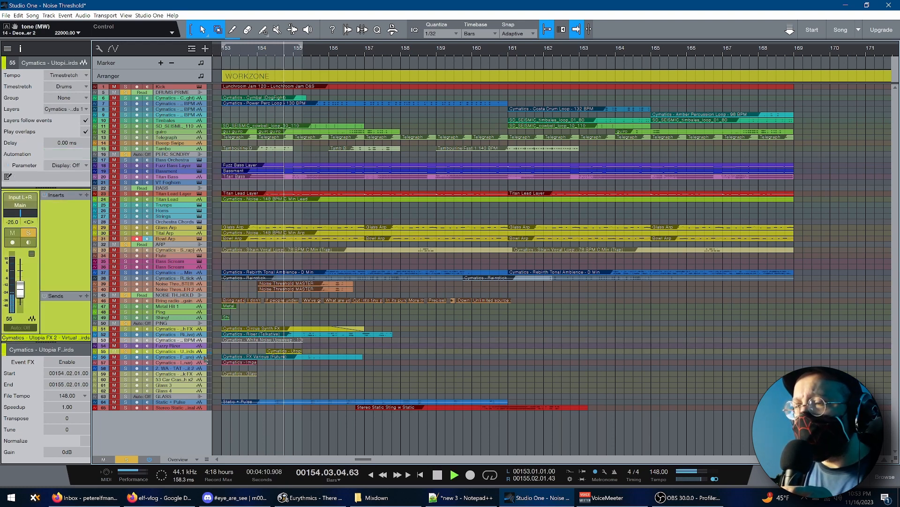
{"action": "key", "text": "space"}
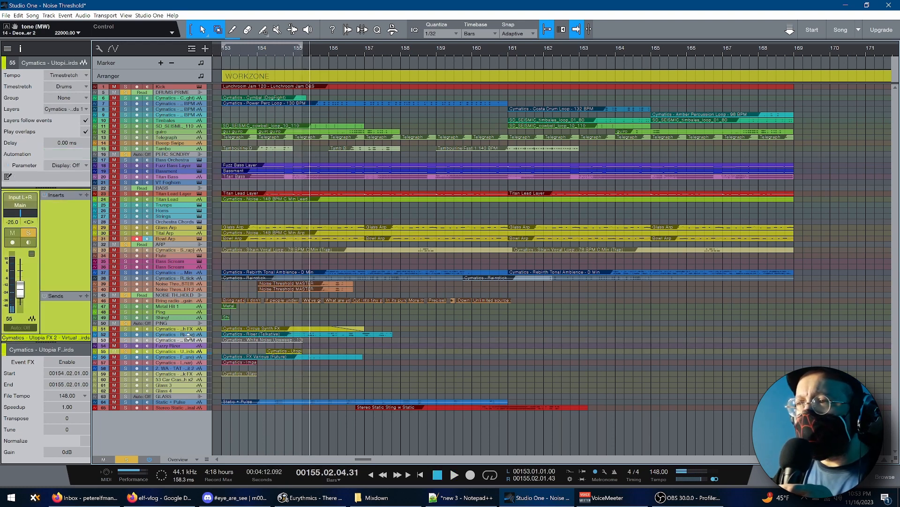
Select the Cymatics FX Various (Future) track and listen to it soloed from bar 153
{"action": "left_click", "coordinate": [190, 359]}
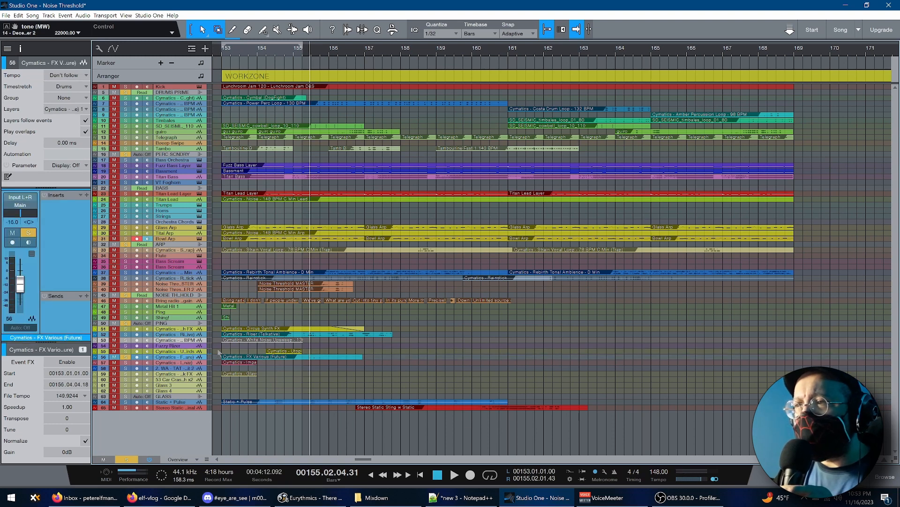
{"action": "key", "text": "KP_0"}
{"action": "key", "text": "space"}
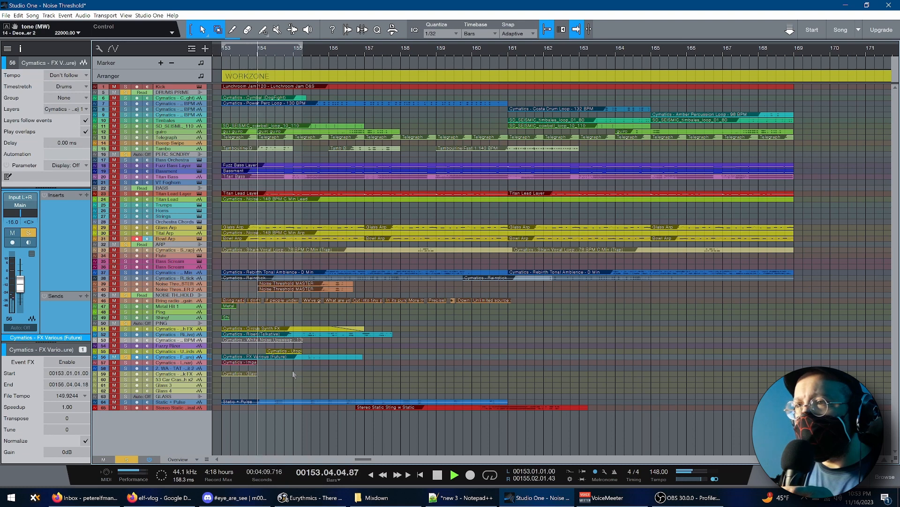
{"action": "key", "text": "space"}
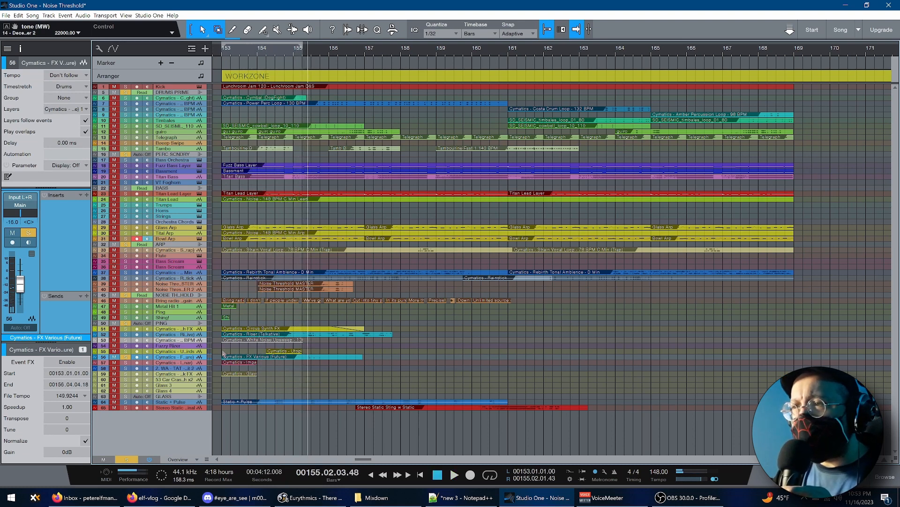
Listen to the Cymatics Impact (Sonar) track and the Cymatics Glass Break FX track, each soloed from bar 153
{"action": "key", "text": "KP_0"}
{"action": "key", "text": "Down"}
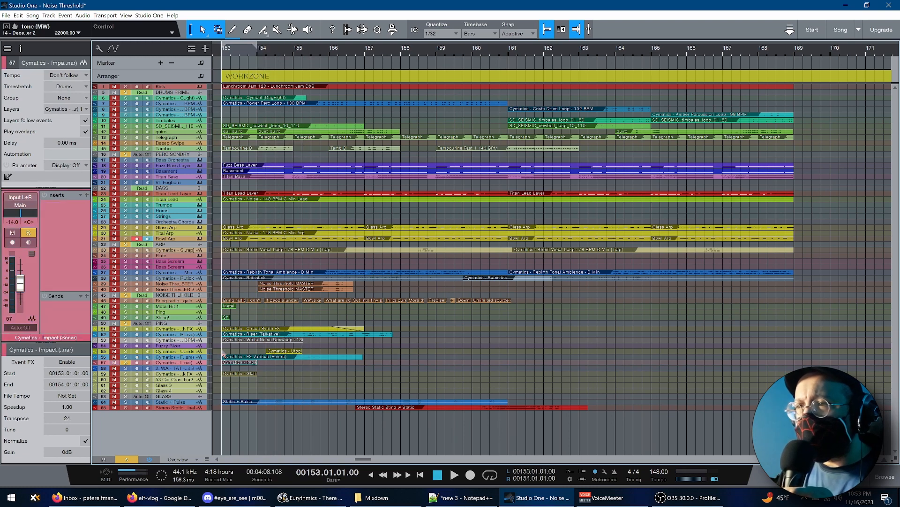
{"action": "key", "text": "space"}
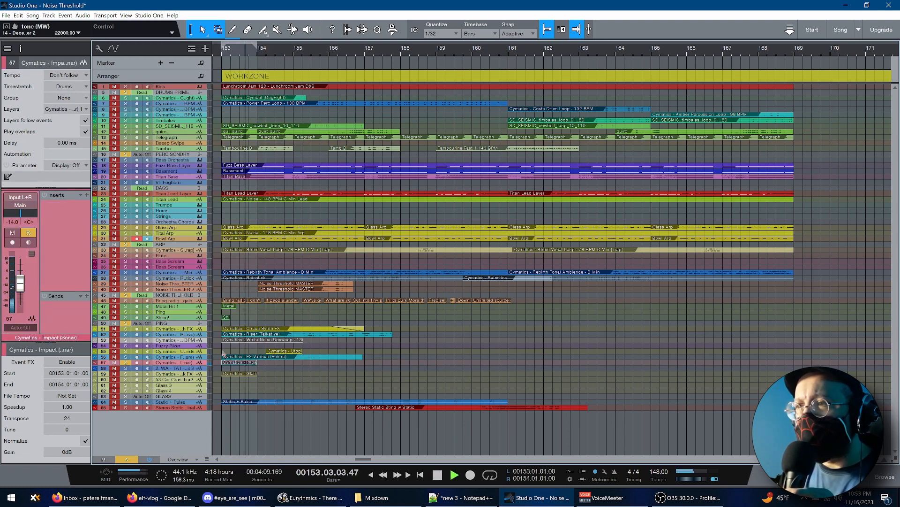
{"action": "key", "text": "Down"}
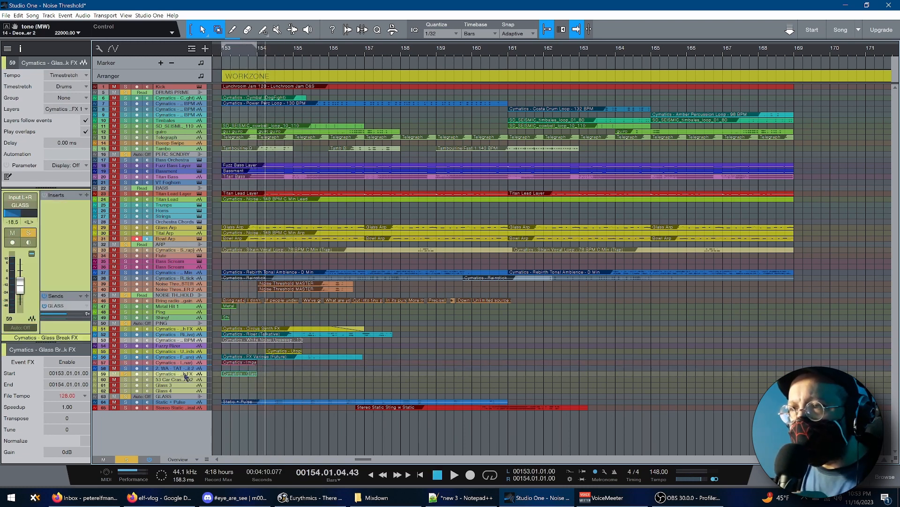
{"action": "key", "text": "space"}
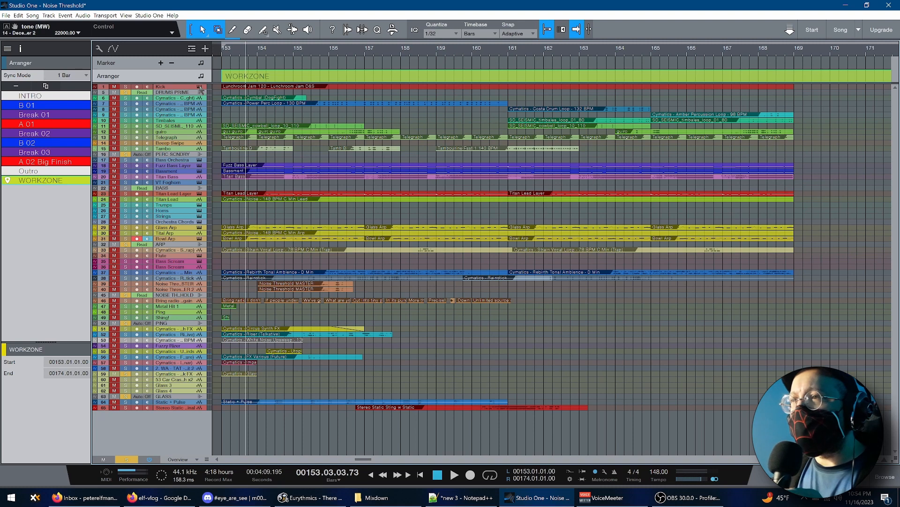
Open the Kick track's Impact XT instrument, enlarge the Kick track's height to show its notes, and hide the inspector
{"action": "left_click", "coordinate": [200, 88]}
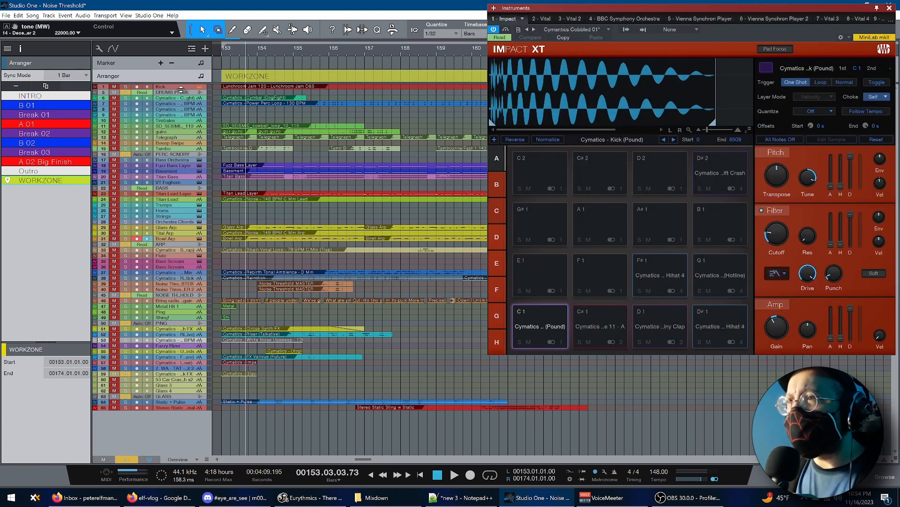
{"action": "left_click_drag", "start_coordinate": [181, 89], "coordinate": [230, 444]}
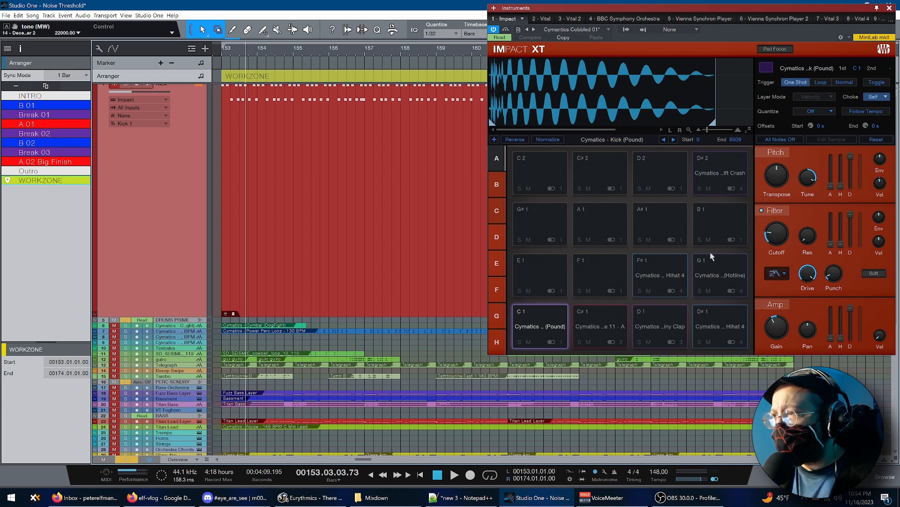
{"action": "key", "text": "F4"}
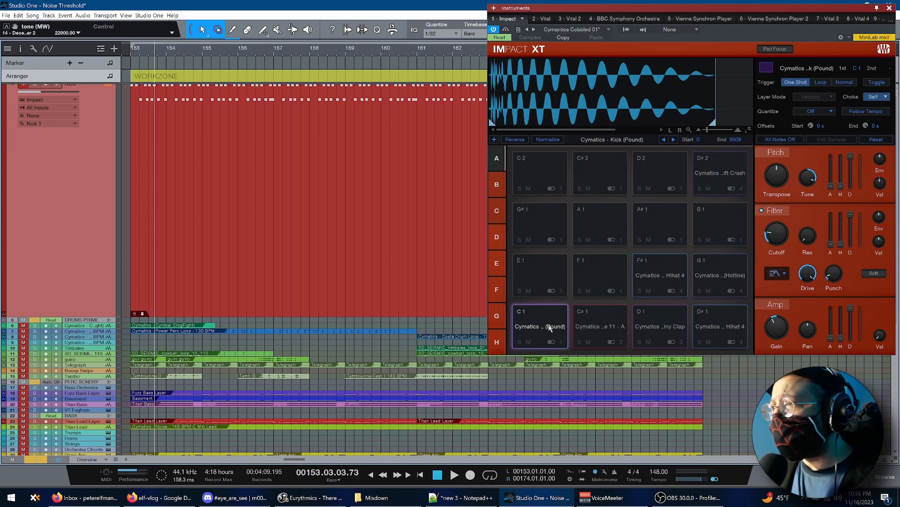
Audition the Eternity Snare pad, reselect the Kick (Pound) pad, and view its available filter types without changing the selection
{"action": "left_click", "coordinate": [609, 327]}
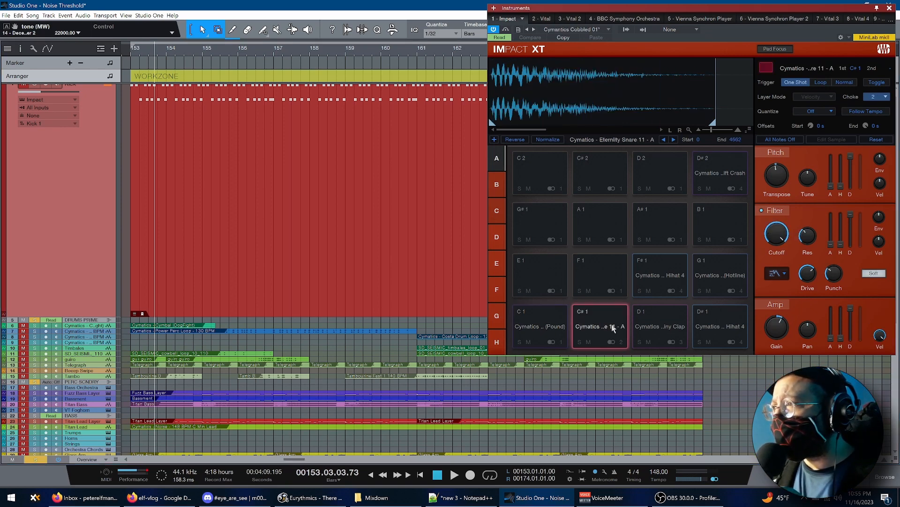
{"action": "left_click", "coordinate": [561, 329]}
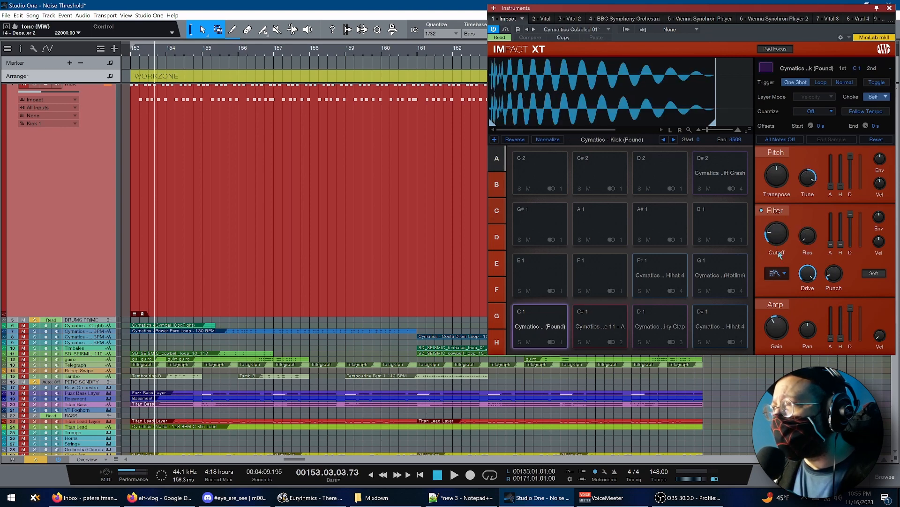
{"action": "left_click", "coordinate": [785, 274]}
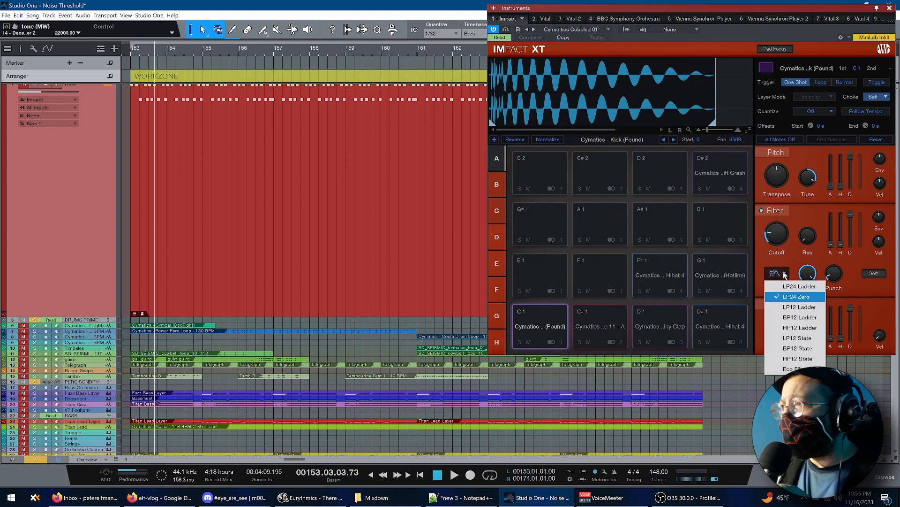
{"action": "left_click", "coordinate": [773, 262]}
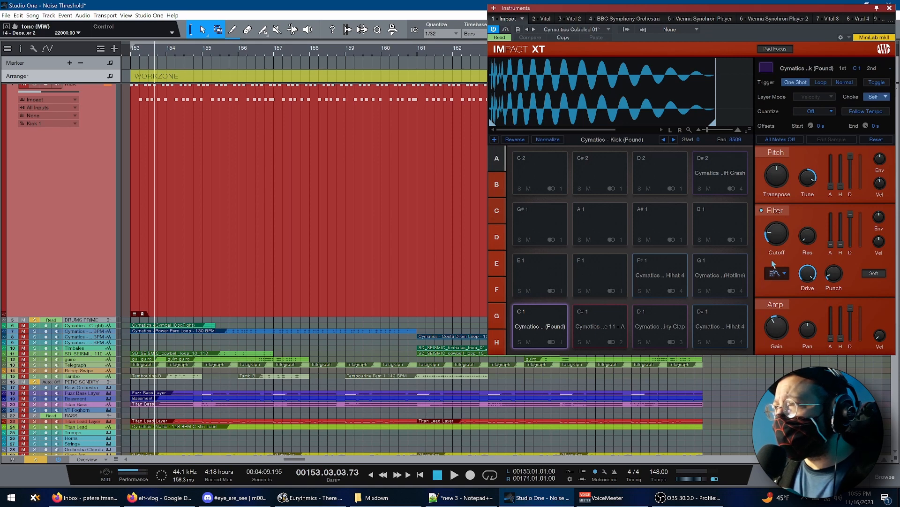
{"action": "left_click", "coordinate": [776, 274]}
{"action": "left_click", "coordinate": [766, 263]}
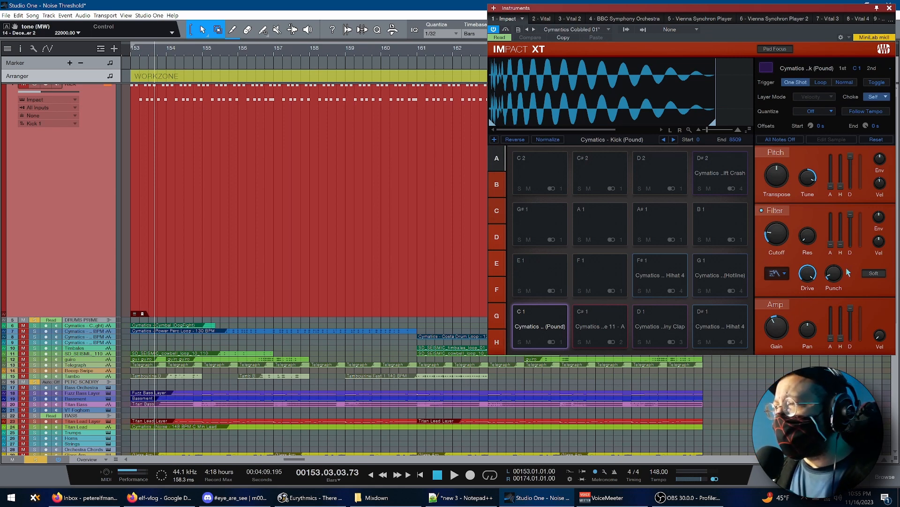
Toggle the soft clipping of the kick pad's filter
{"action": "mouse_move", "coordinate": [835, 277]}
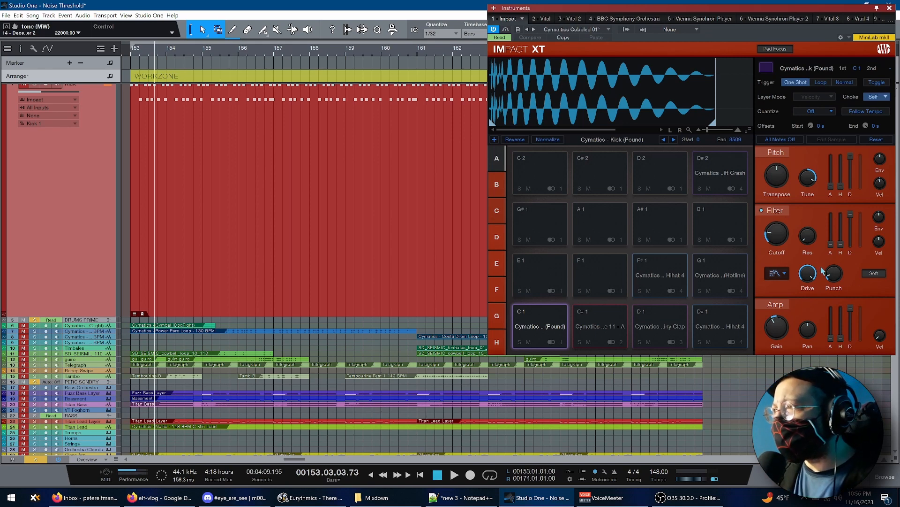
{"action": "left_click", "coordinate": [880, 272]}
{"action": "left_click", "coordinate": [880, 272]}
{"action": "left_click", "coordinate": [880, 272]}
{"action": "left_click", "coordinate": [880, 272]}
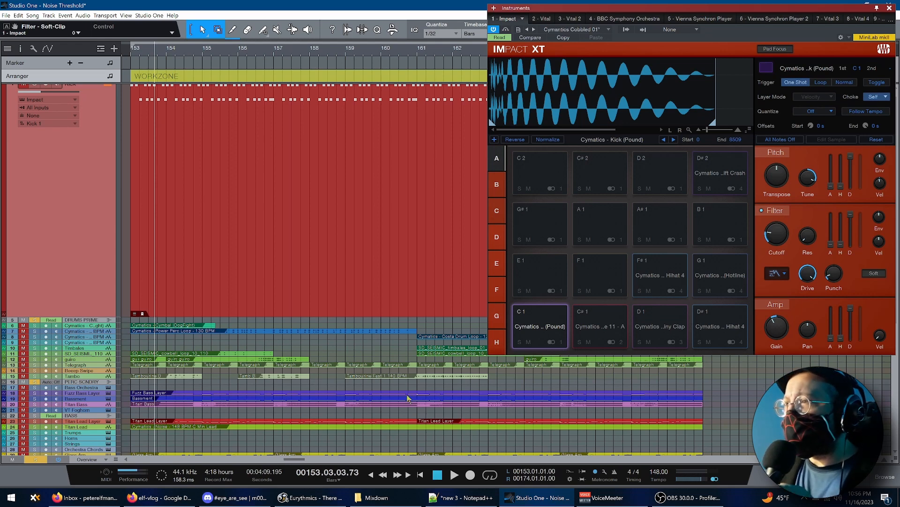
Audition the snare, Destiny Clap and D# 1 hi-hat pads in Impact XT, ending on the Kick (Pound) pad
{"action": "left_click", "coordinate": [606, 314]}
{"action": "left_click", "coordinate": [660, 319]}
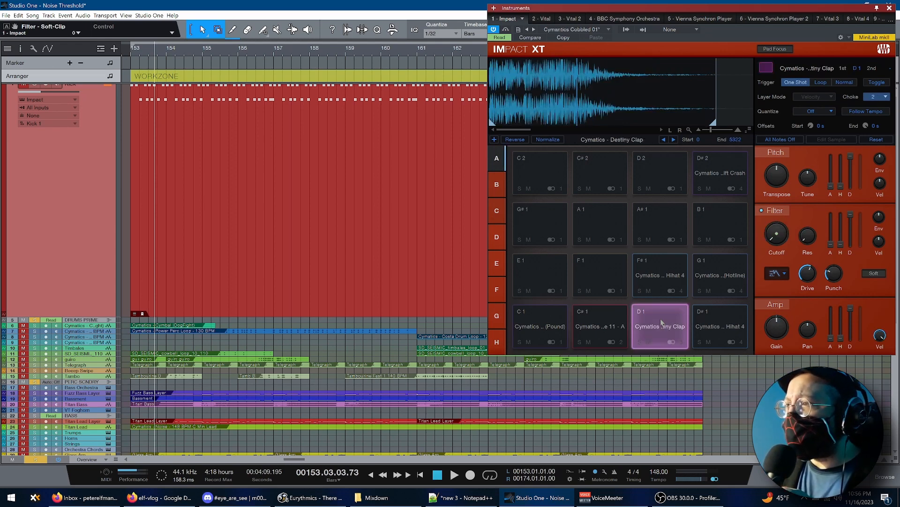
{"action": "left_click", "coordinate": [721, 319]}
{"action": "left_click", "coordinate": [537, 318]}
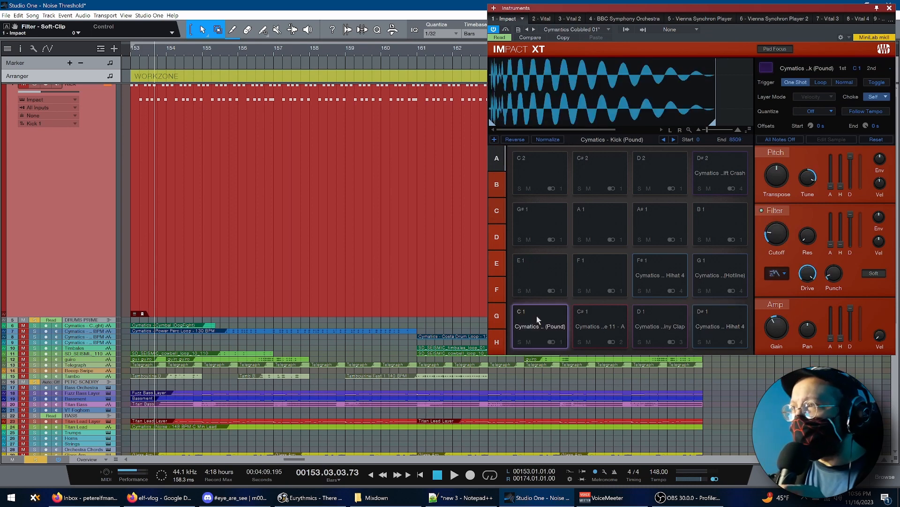
Show the mixer, select the Kick channel, and expand it to reveal its inserts
{"action": "key", "text": "F3"}
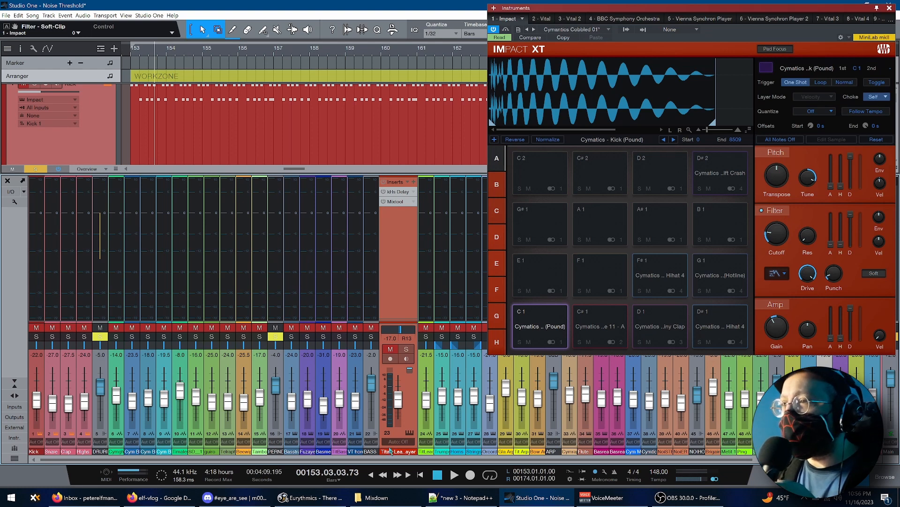
{"action": "left_click", "coordinate": [39, 364]}
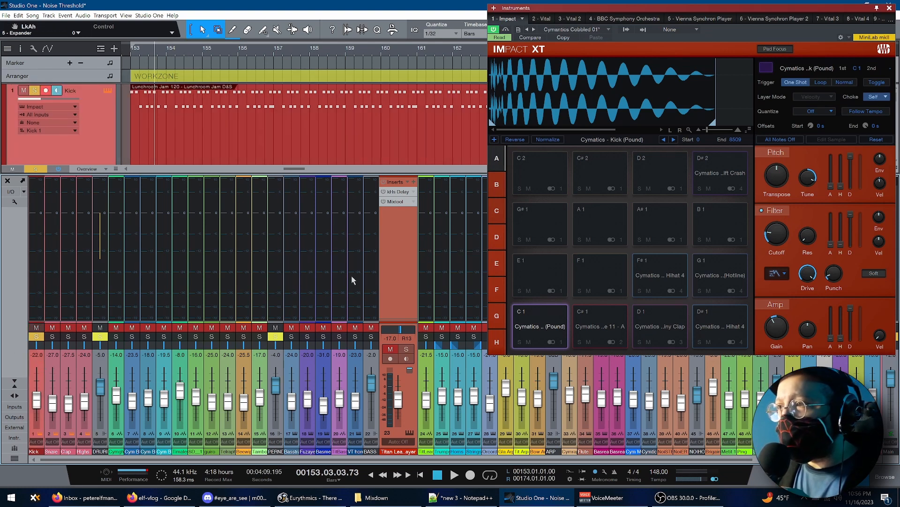
{"action": "double_click", "coordinate": [41, 308]}
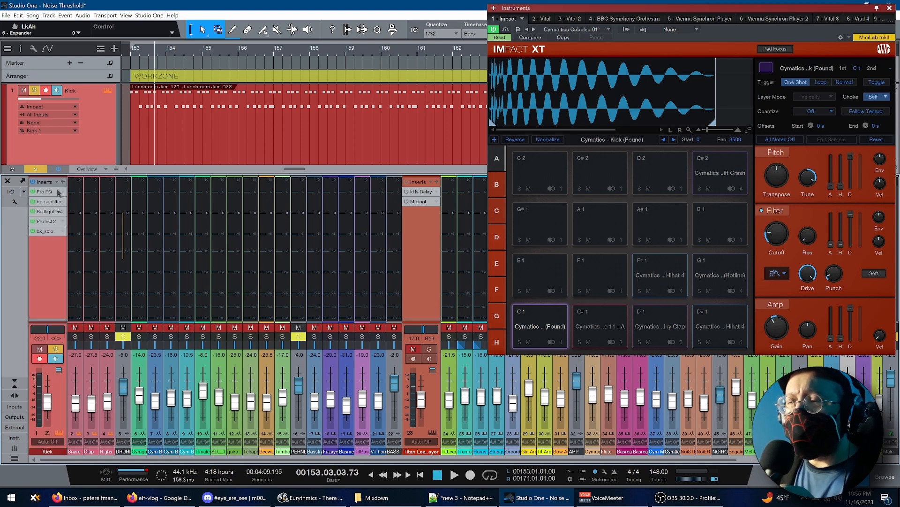
Inspect the Kick channel's bx_subfilter, RedlightDist, Pro EQ 2 and bx_solo inserts
{"action": "left_click", "coordinate": [48, 204]}
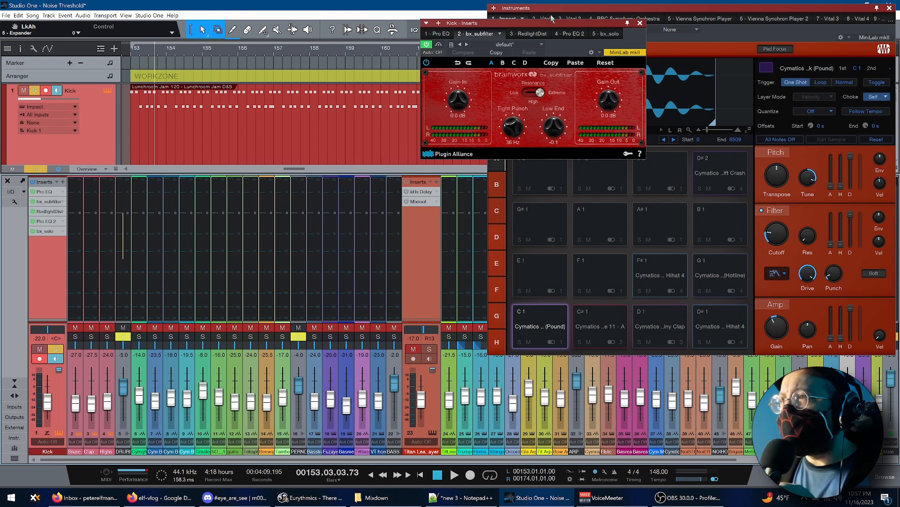
{"action": "left_click", "coordinate": [536, 34]}
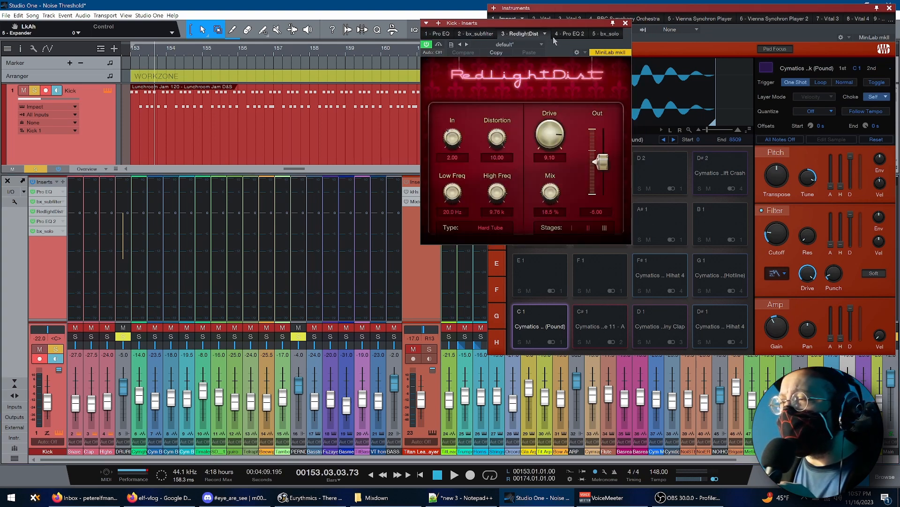
{"action": "left_click", "coordinate": [571, 34]}
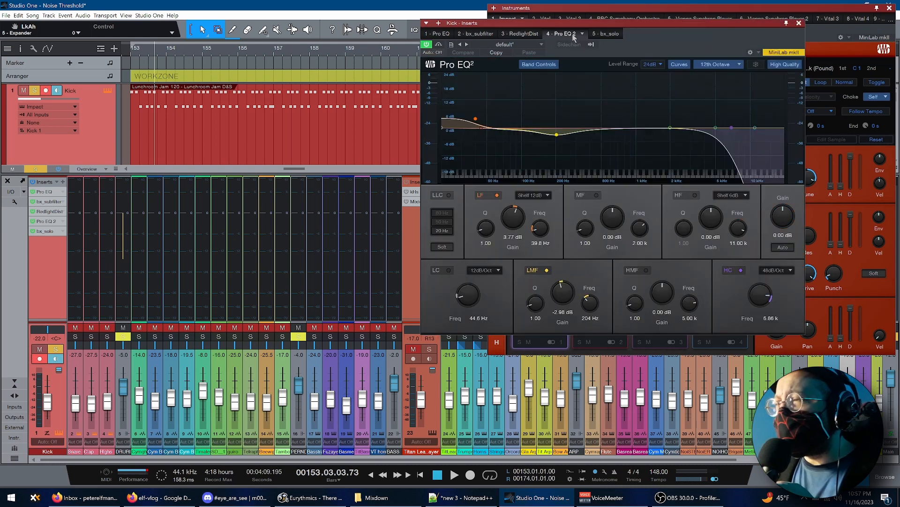
{"action": "left_click", "coordinate": [605, 35]}
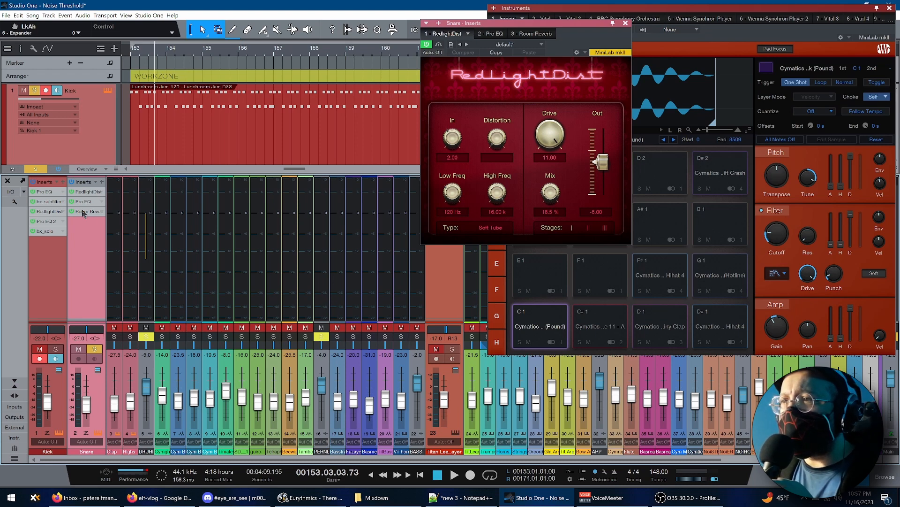
Reveal the Snare channel's Room Reverb parameters and expand the Clap and Highs channels to view their inserts
{"action": "left_click", "coordinate": [101, 211]}
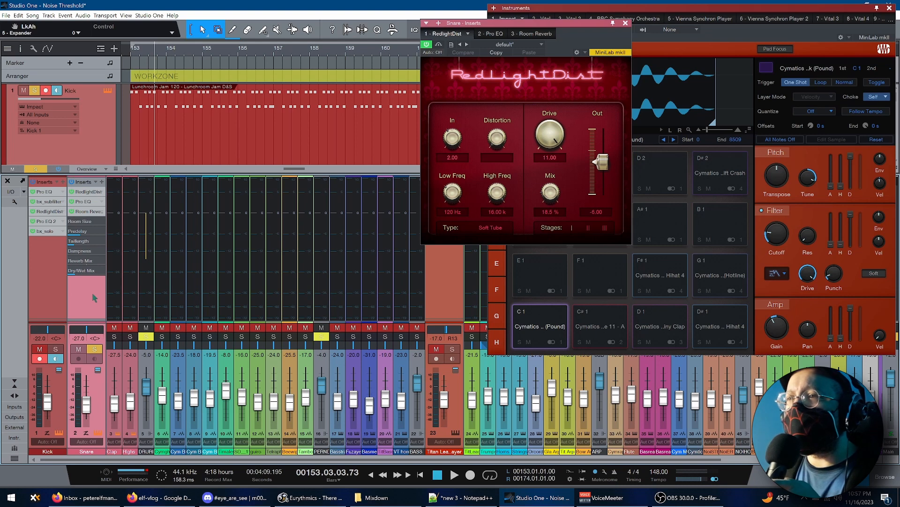
{"action": "double_click", "coordinate": [114, 296]}
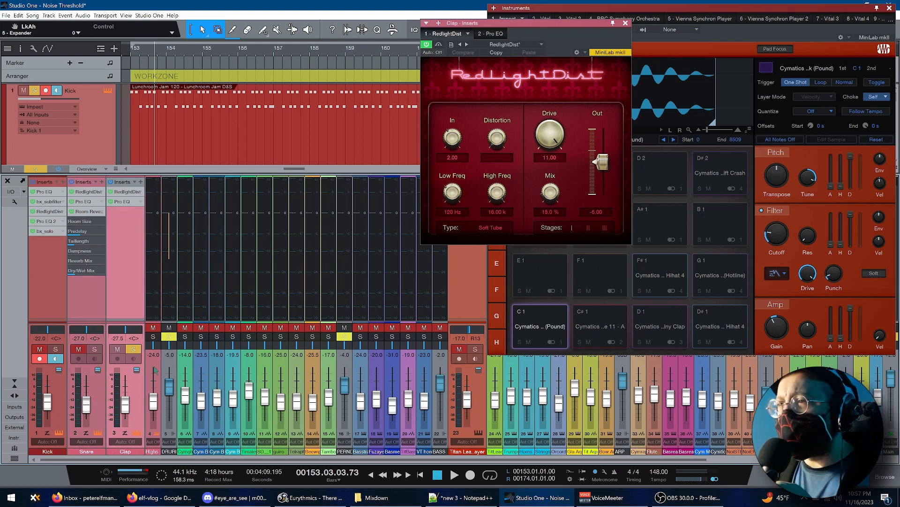
{"action": "double_click", "coordinate": [155, 371]}
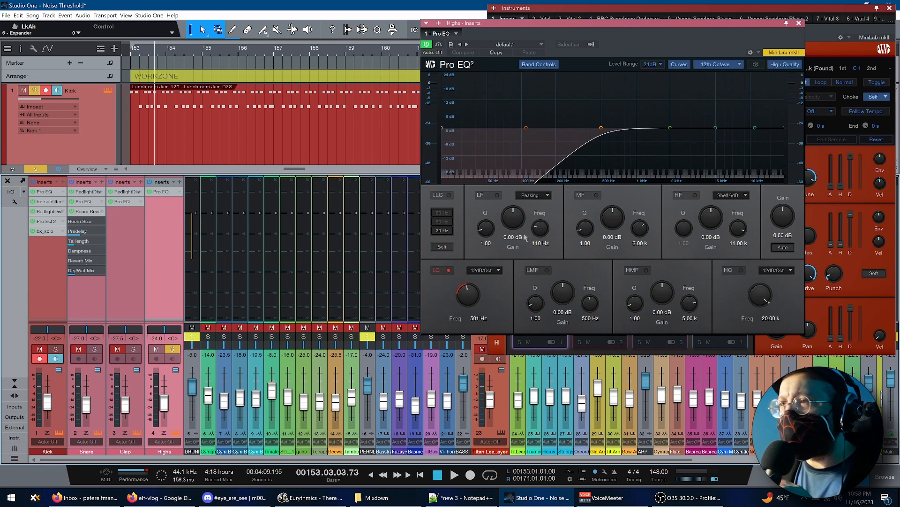
Expand the DRUMS PRIME bus and inspect its inserts, including the Room Reverb and Expander settings
{"action": "left_click", "coordinate": [197, 362]}
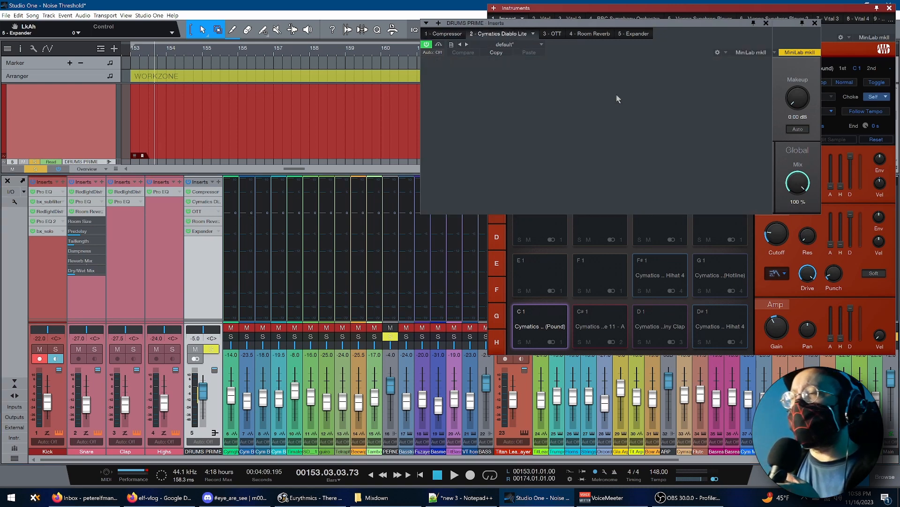
{"action": "left_click", "coordinate": [207, 221]}
{"action": "left_click", "coordinate": [585, 34]}
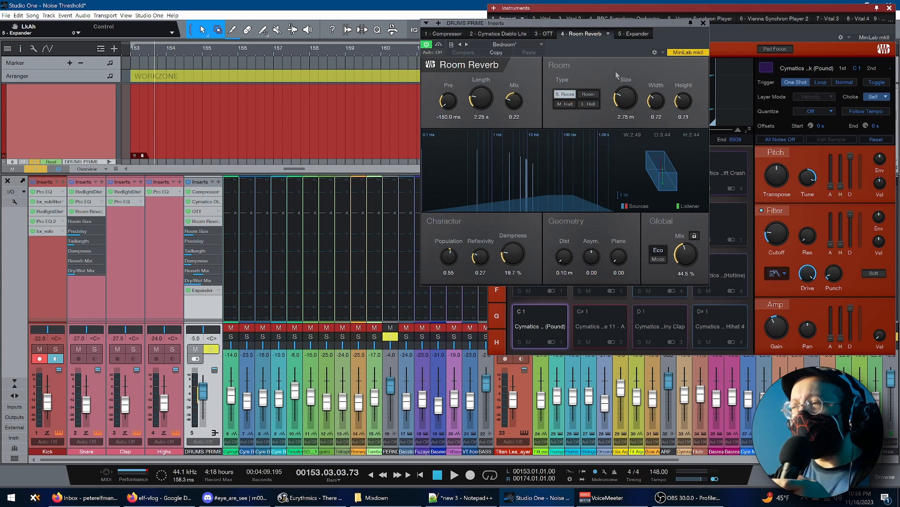
{"action": "left_click", "coordinate": [635, 33]}
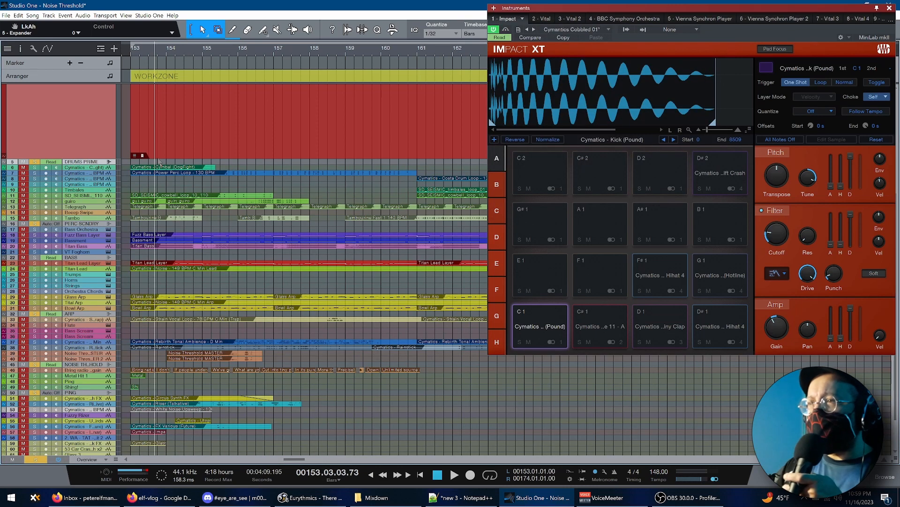
Return to the arrangement, select the Cymatics Cymbal and Power Perc Loop clips, and set the loop range to the Power Perc Loop
{"action": "scroll", "coordinate": [271, 106], "scroll_direction": "up", "scroll_amount": 5}
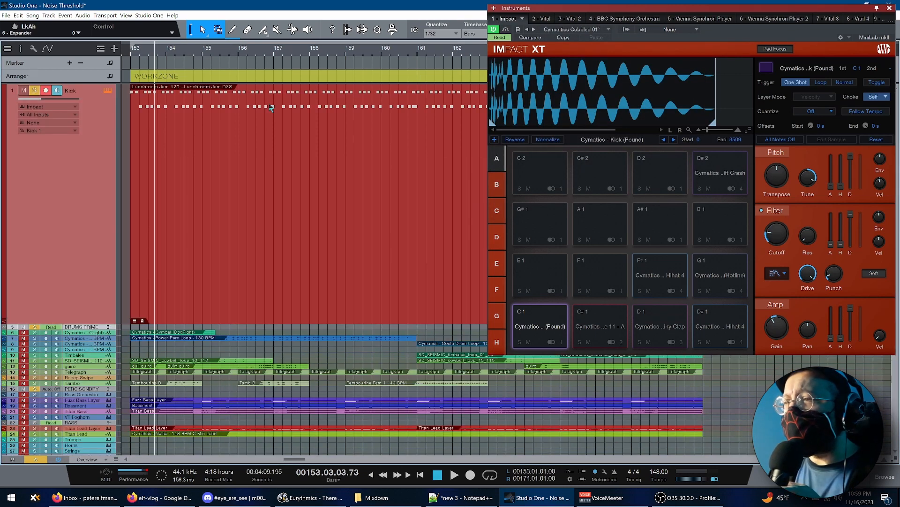
{"action": "left_click", "coordinate": [259, 339]}
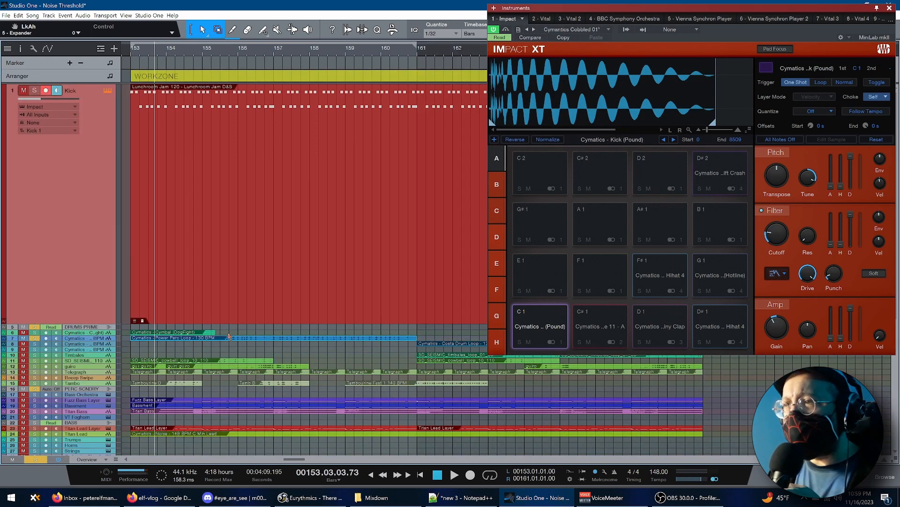
{"action": "left_click", "coordinate": [204, 332]}
{"action": "left_click", "coordinate": [210, 339]}
{"action": "key", "text": "p"}
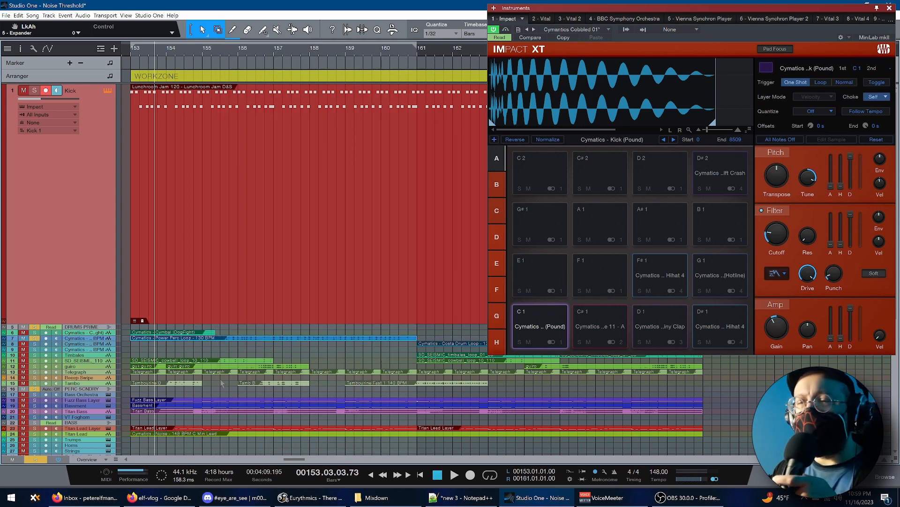
Loop the Kick track's Lunchroom Jam D&S pattern, open it in the pattern editor, and dismiss the Impact XT instrument window
{"action": "left_click", "coordinate": [265, 251]}
{"action": "key", "text": "p"}
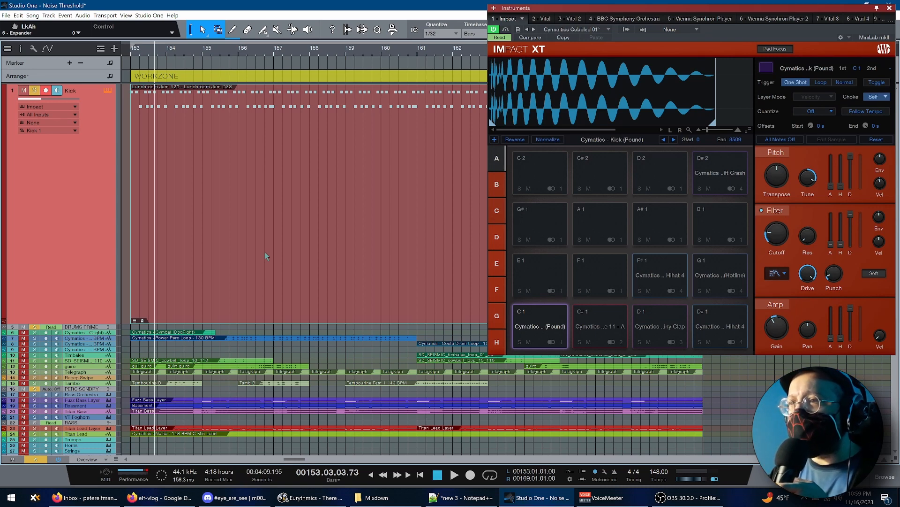
{"action": "key", "text": "F3"}
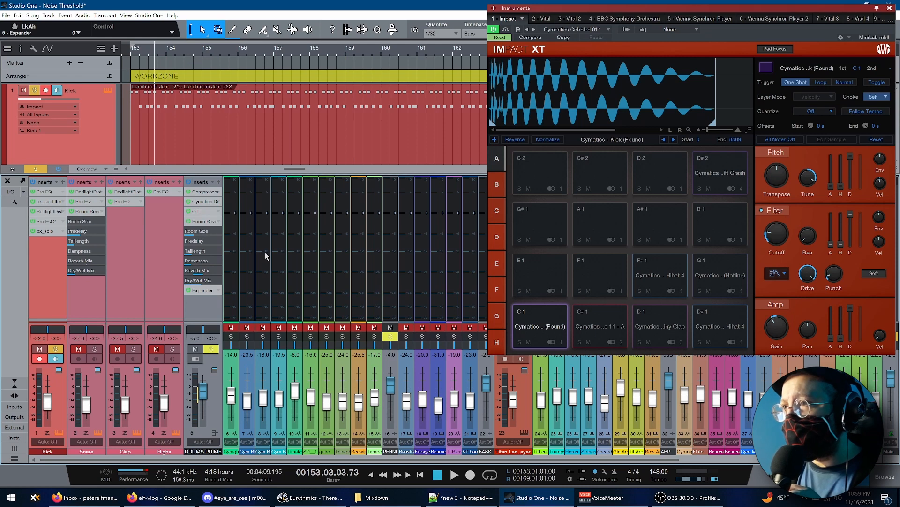
{"action": "key", "text": "F2"}
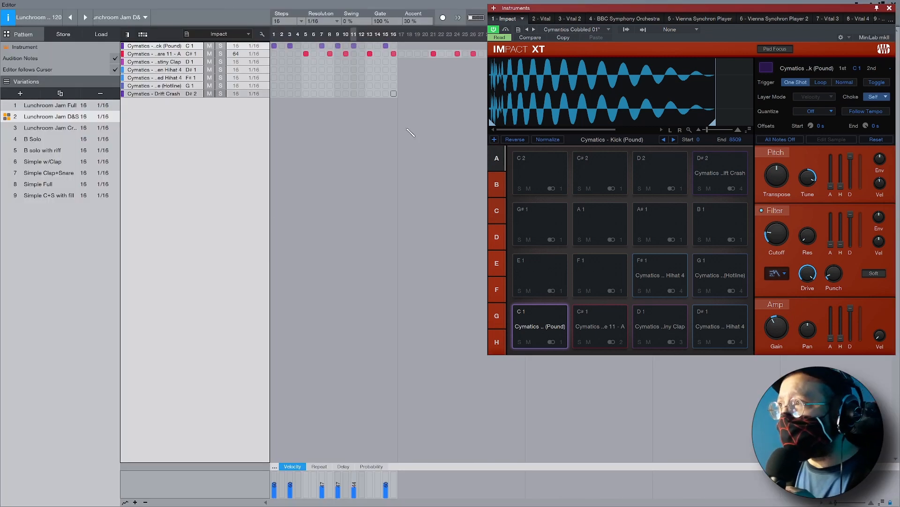
{"action": "left_click", "coordinate": [889, 8]}
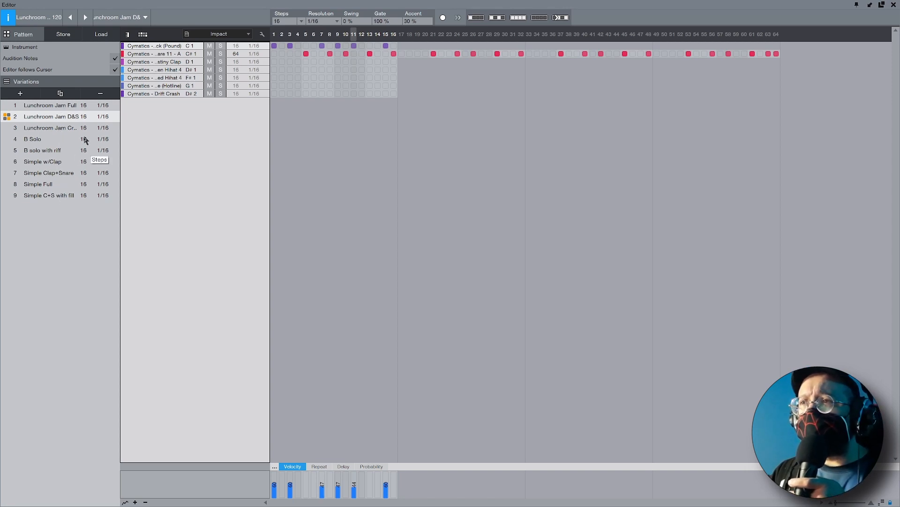
Review the pattern's variations in order from Lunchroom Jam Full through Simple w/Clap
{"action": "left_click", "coordinate": [68, 106]}
{"action": "left_click", "coordinate": [66, 117]}
{"action": "left_click", "coordinate": [65, 127]}
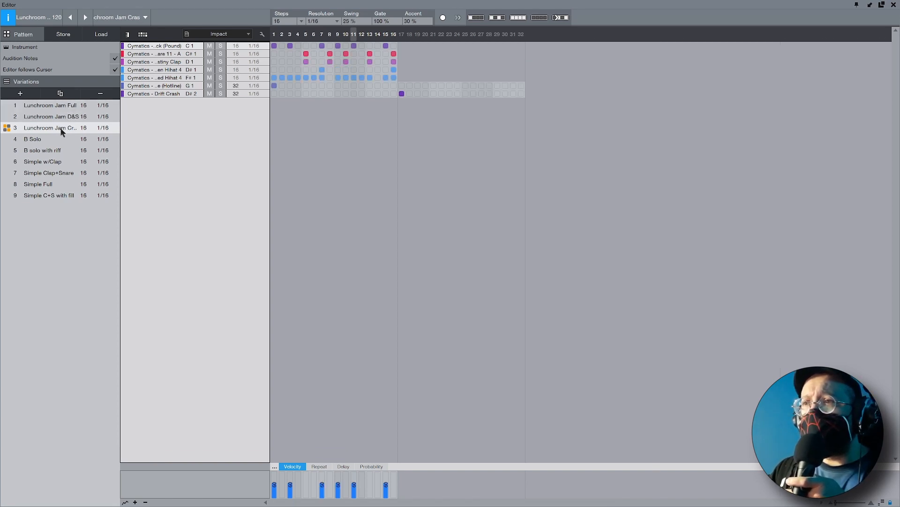
{"action": "left_click", "coordinate": [41, 140]}
{"action": "left_click", "coordinate": [42, 152]}
{"action": "left_click", "coordinate": [44, 162]}
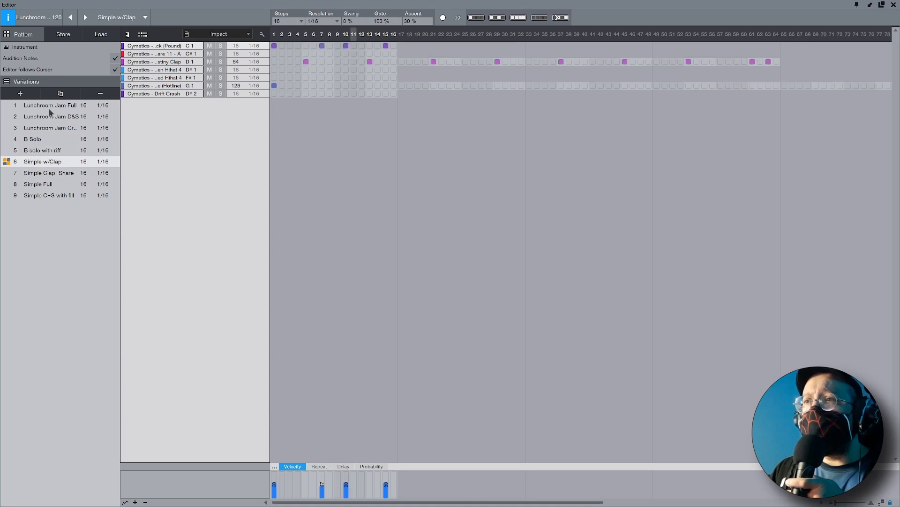
Compare Lunchroom Jam Full, B solo with riff and Simple C+S with fill, restore Lunchroom Jam D&S, and close the editor
{"action": "left_click", "coordinate": [49, 107]}
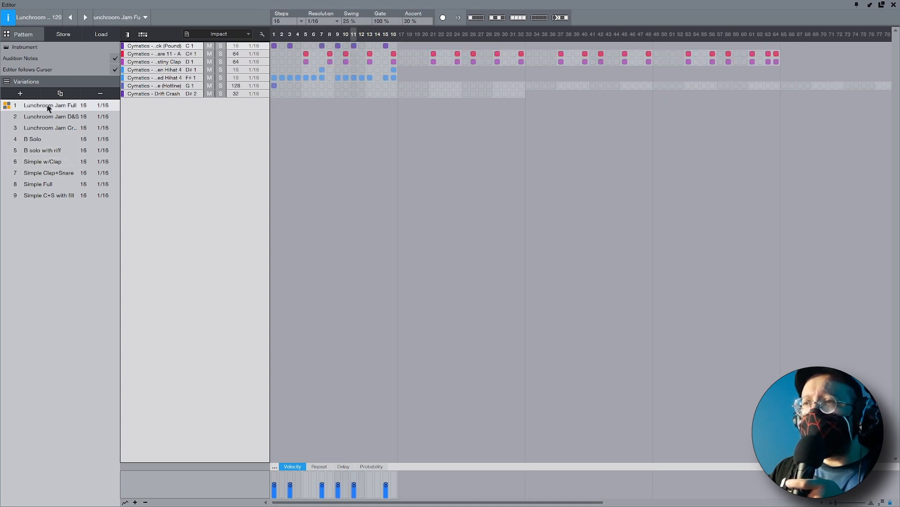
{"action": "left_click", "coordinate": [43, 152]}
{"action": "left_click", "coordinate": [49, 196]}
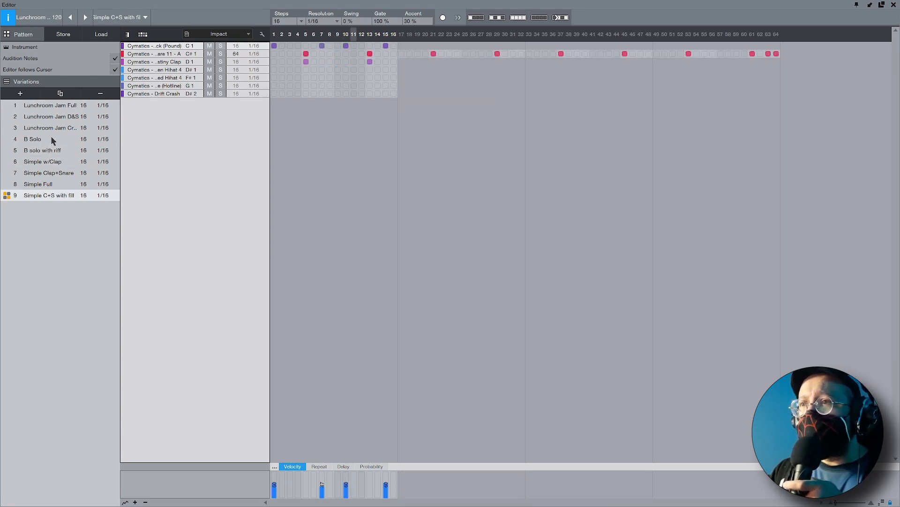
{"action": "left_click", "coordinate": [53, 121]}
{"action": "left_click", "coordinate": [894, 4]}
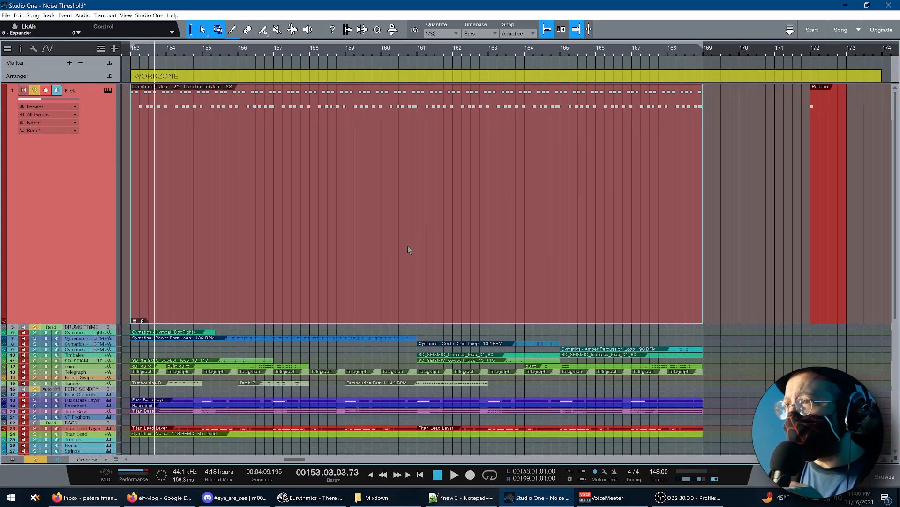
Split the Kick track's Lunchroom Jam D&S pattern at bar 160 and return to the Arrow tool
{"action": "left_click", "coordinate": [232, 29]}
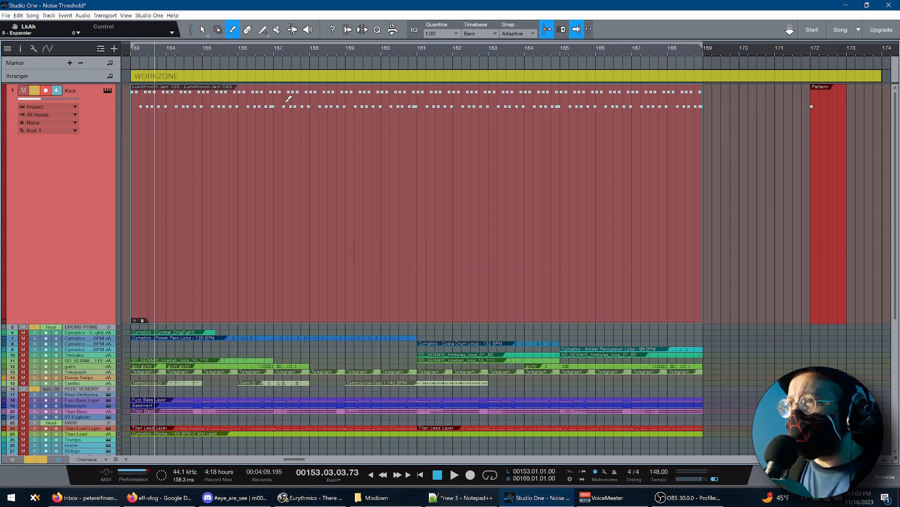
{"action": "left_click", "coordinate": [384, 318]}
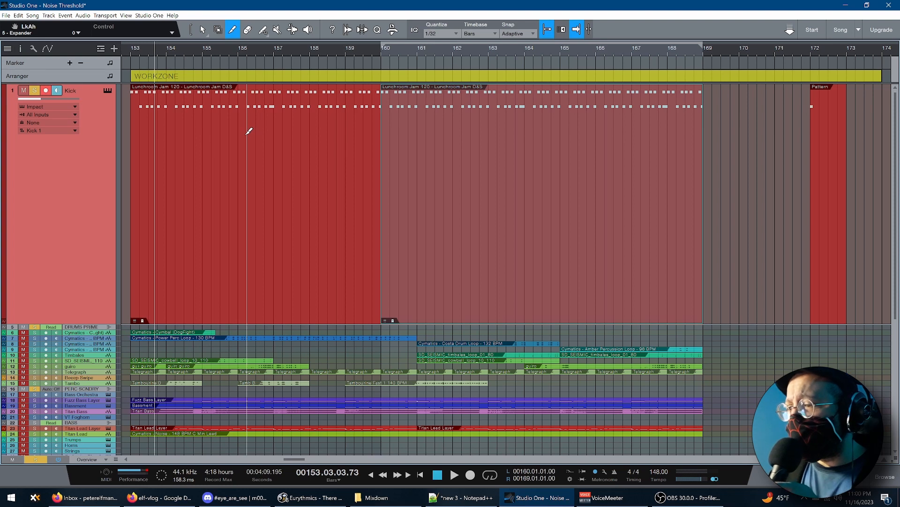
{"action": "key", "text": "1"}
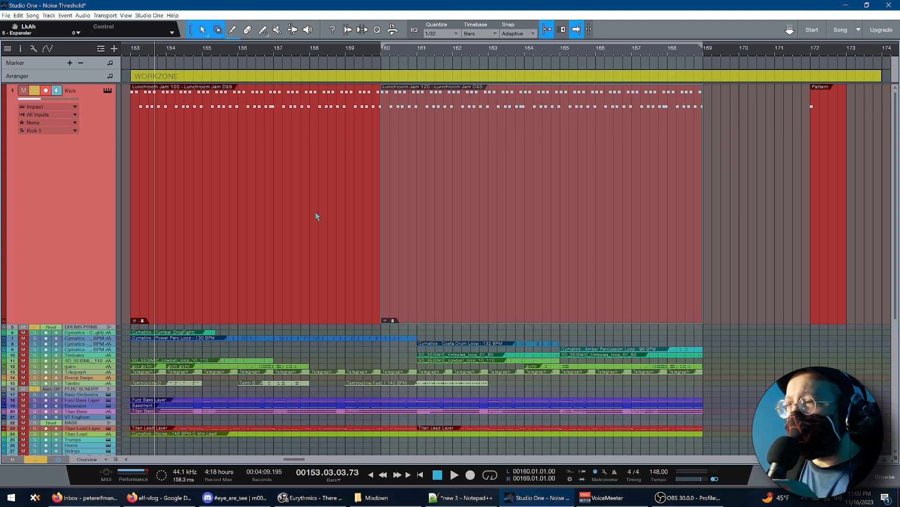
Show the variation choices for the Kick pattern's second part, keep Lunchroom Jam D&S, and select each part in turn
{"action": "left_click", "coordinate": [385, 322]}
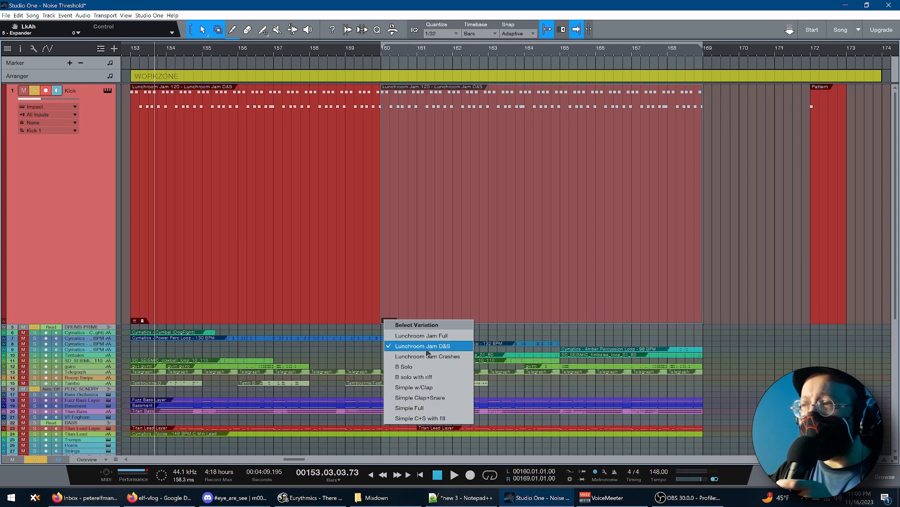
{"action": "left_click", "coordinate": [327, 239]}
{"action": "left_click", "coordinate": [435, 237]}
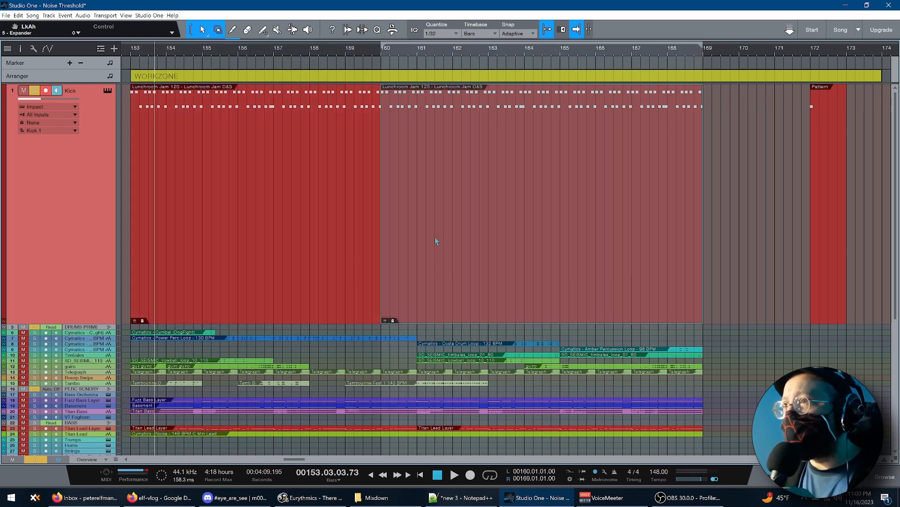
{"action": "left_click", "coordinate": [351, 253]}
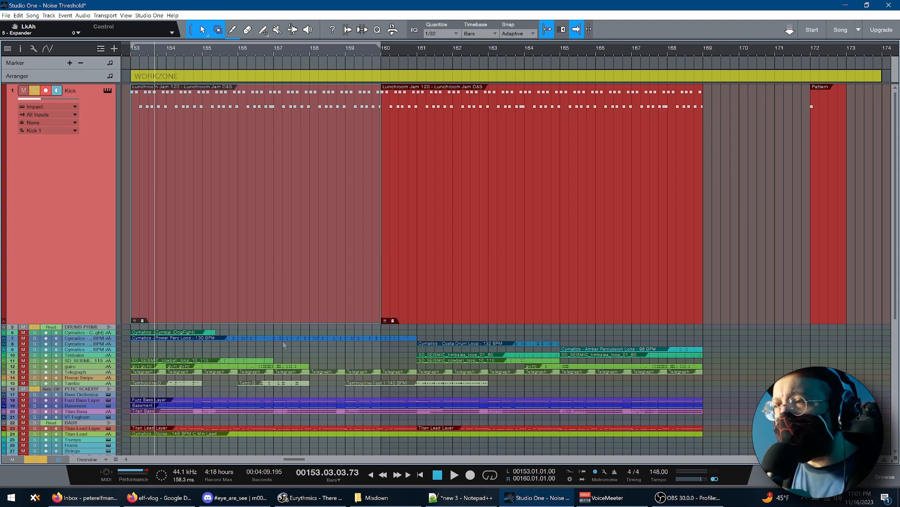
Collapse the enlarged Kick track and set the track height to Tiny
{"action": "double_click", "coordinate": [101, 323]}
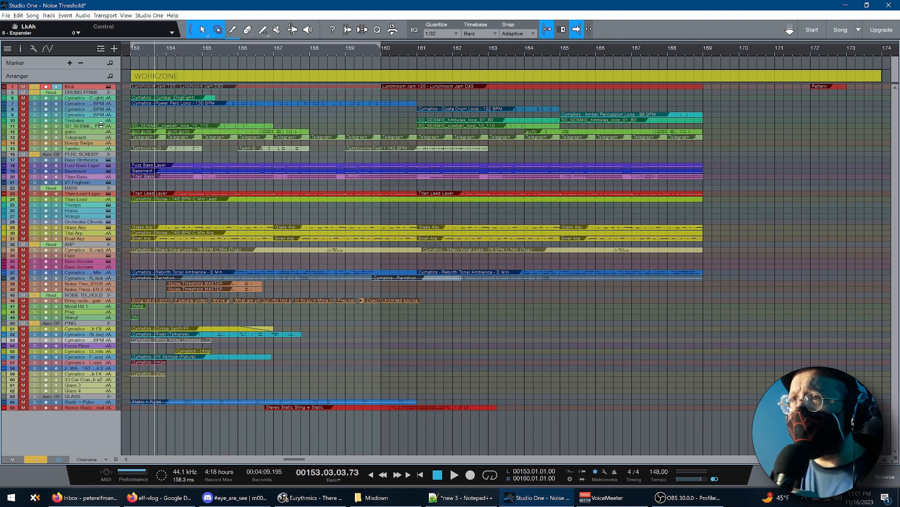
{"action": "left_click", "coordinate": [87, 460]}
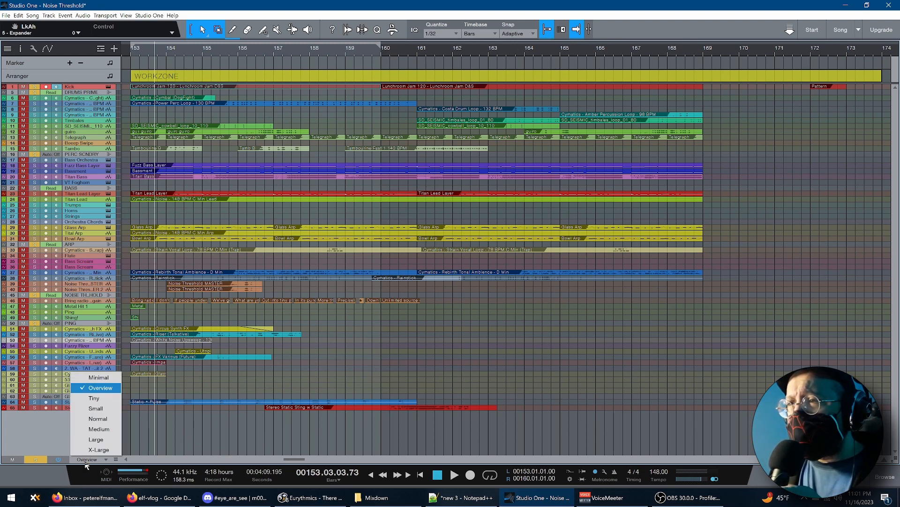
{"action": "left_click", "coordinate": [95, 398]}
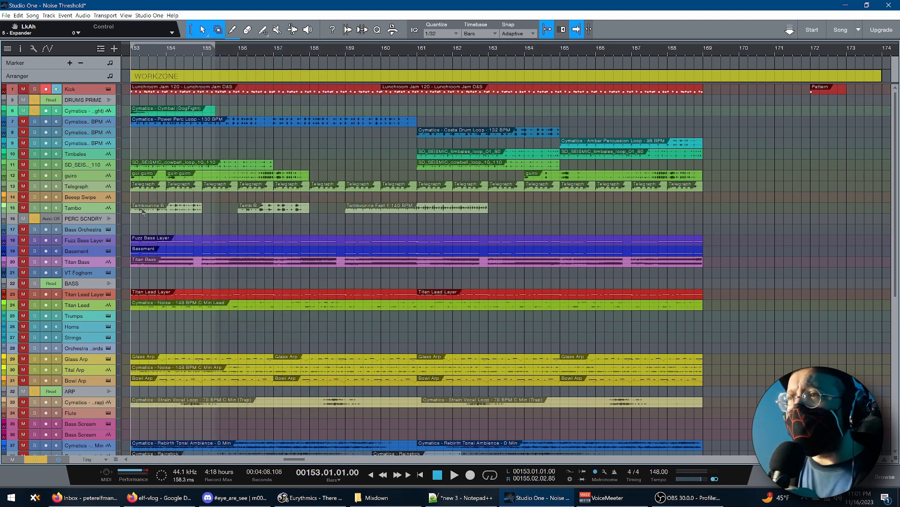
Open the PERC SCNDRY bus inserts and inspect FirePresser, Room Reverb, OTT and Pro EQ
{"action": "double_click", "coordinate": [87, 218]}
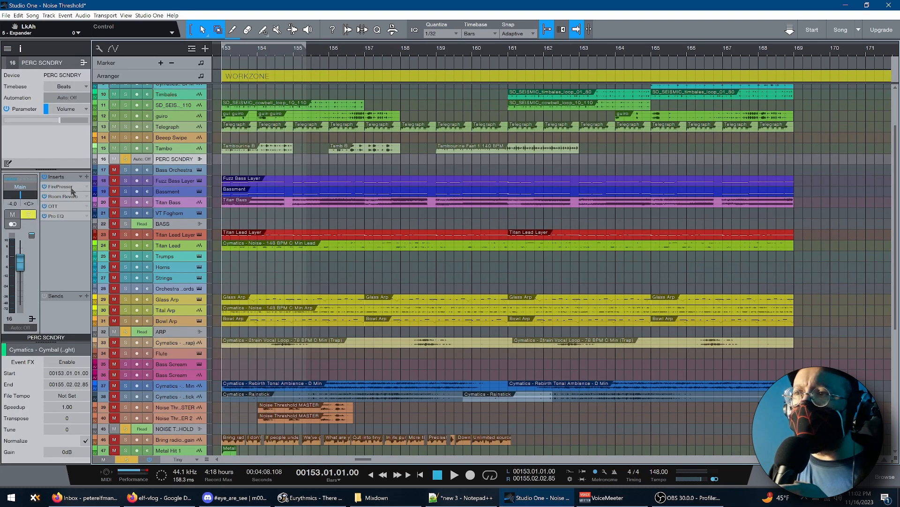
{"action": "double_click", "coordinate": [71, 187]}
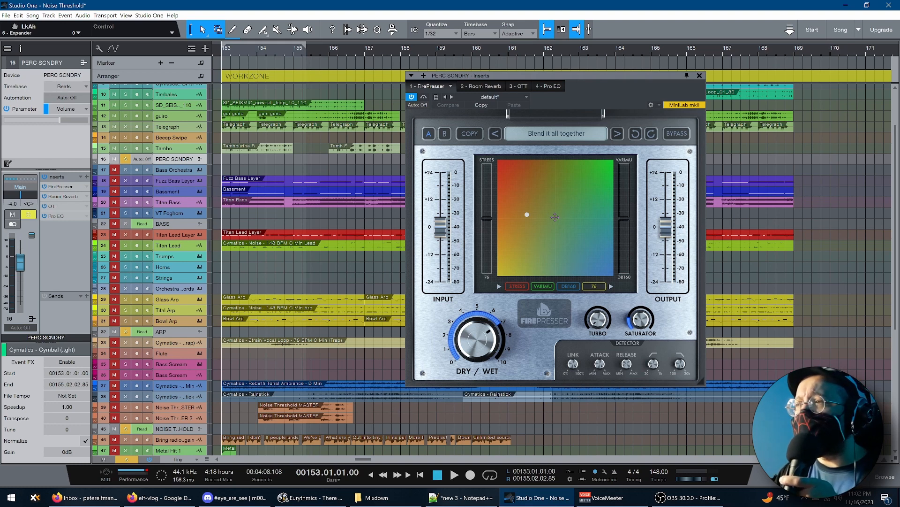
{"action": "left_click", "coordinate": [700, 76]}
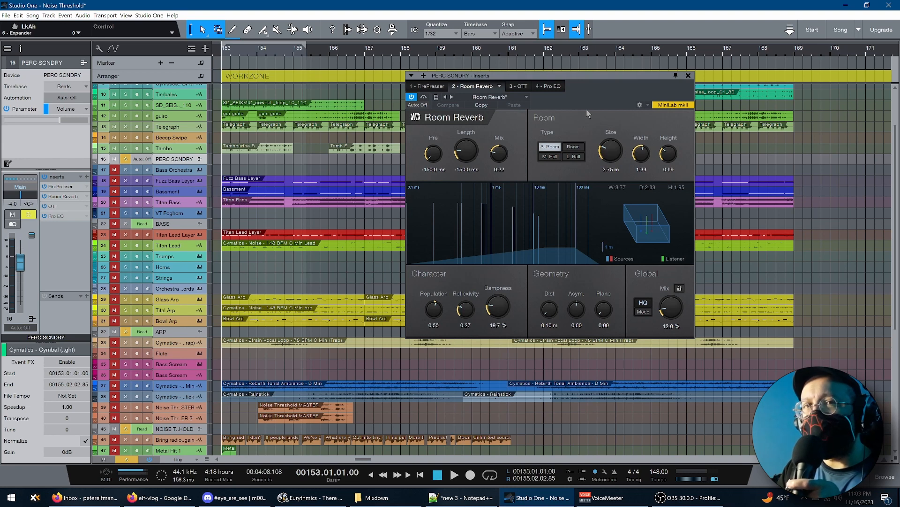
{"action": "left_click", "coordinate": [523, 87]}
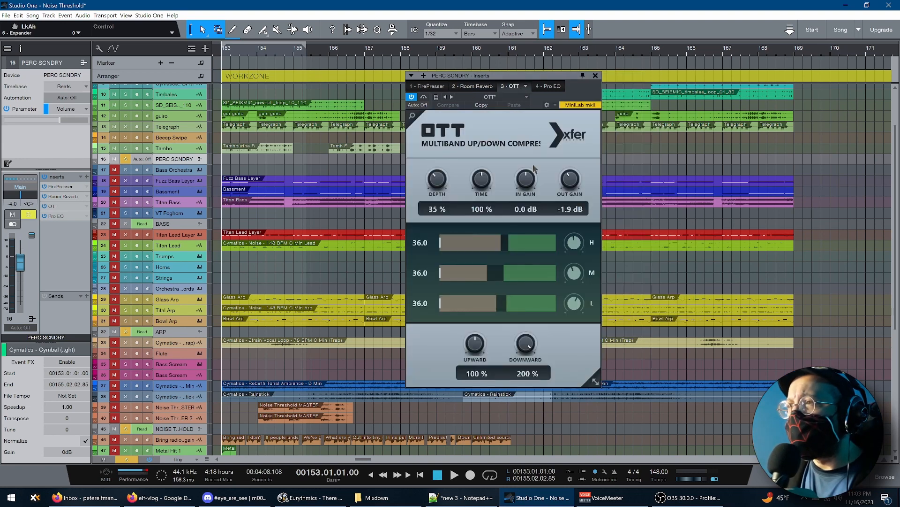
{"action": "left_click", "coordinate": [552, 86]}
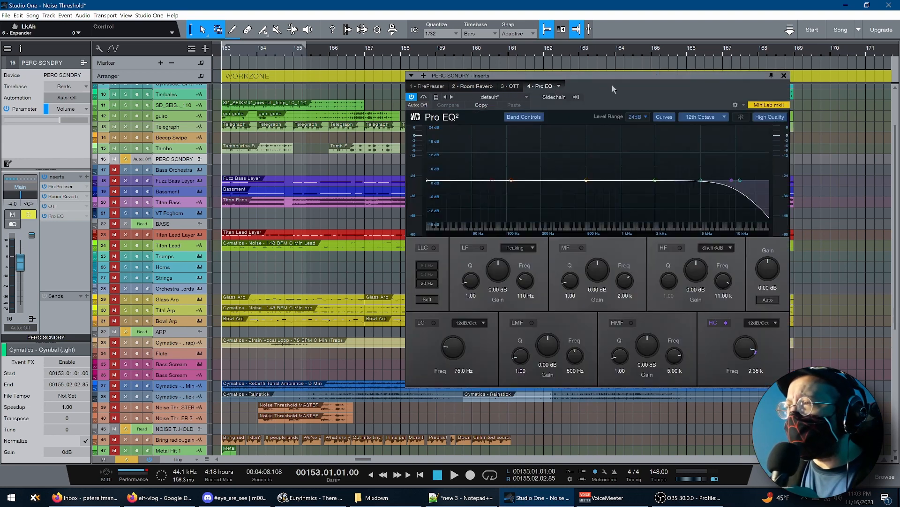
{"action": "left_click", "coordinate": [514, 88]}
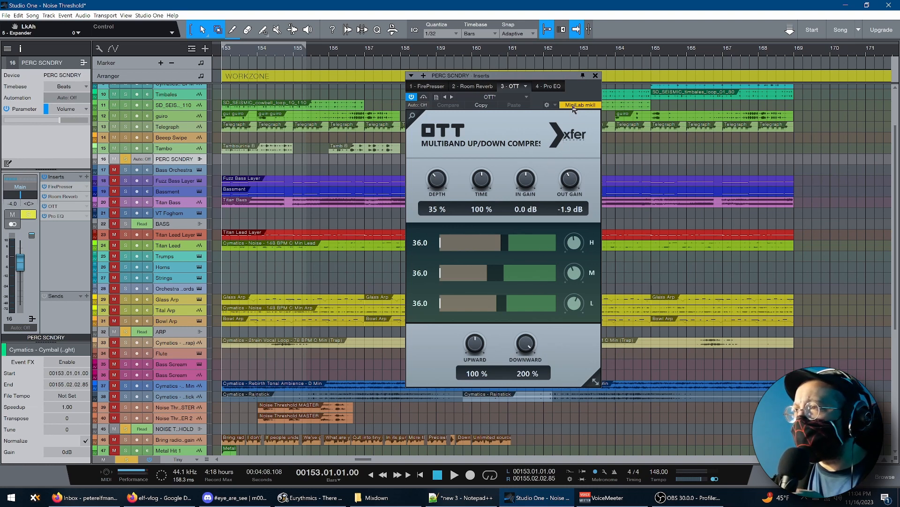
{"action": "left_click", "coordinate": [595, 76]}
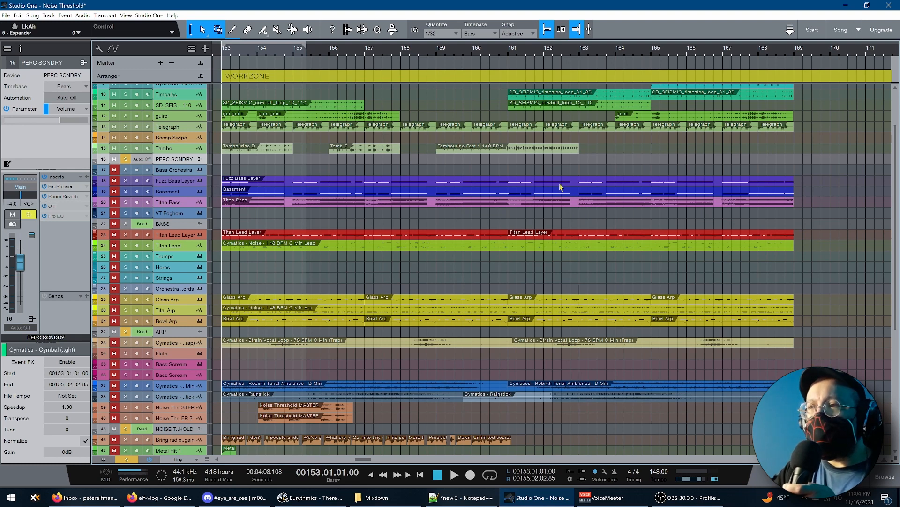
Audition the Cymatics Cymbal (DogFight) track and the Power Perc Loop track one after the other
{"action": "scroll", "coordinate": [561, 187], "scroll_direction": "up", "scroll_amount": 5}
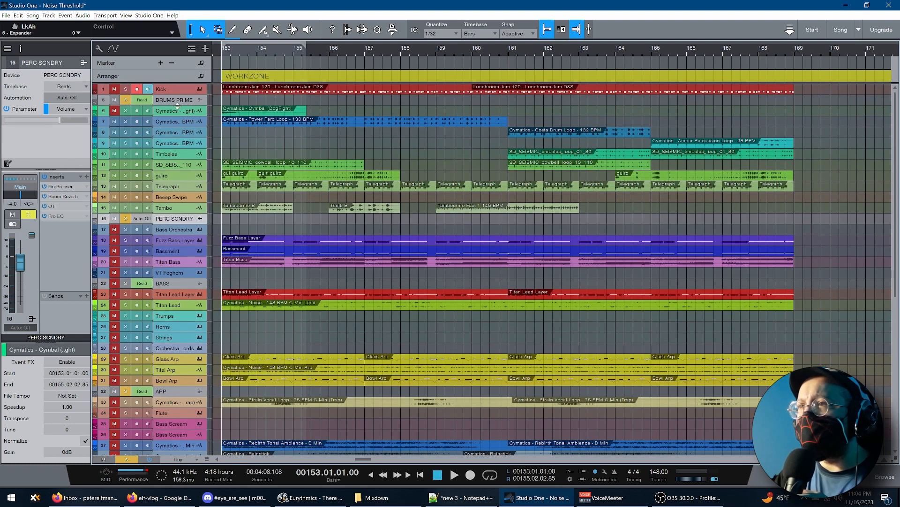
{"action": "left_click", "coordinate": [177, 108]}
{"action": "key", "text": "space"}
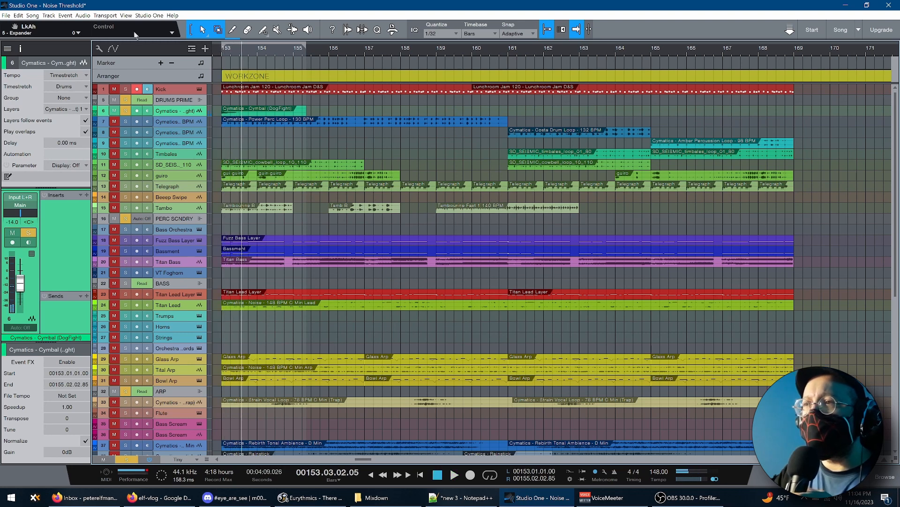
{"action": "left_click", "coordinate": [167, 122]}
{"action": "key", "text": "space"}
{"action": "key", "text": "space"}
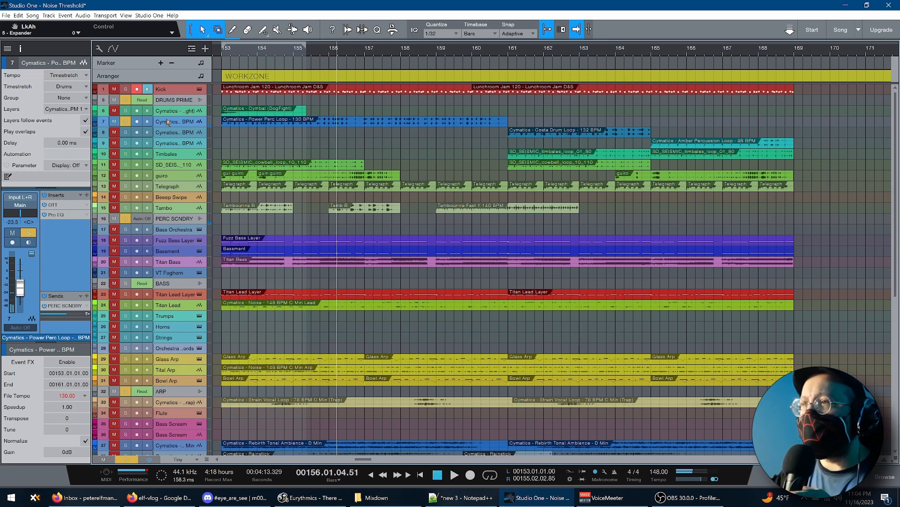
Audition the Cymatics Costa Drum Loop track, followed by the Amber Percussion Loop track
{"action": "left_click", "coordinate": [170, 132]}
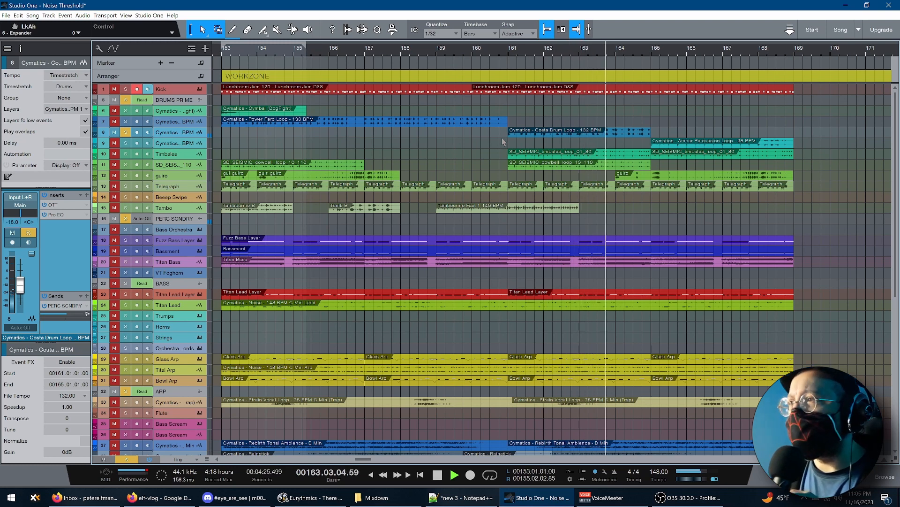
{"action": "key", "text": "space"}
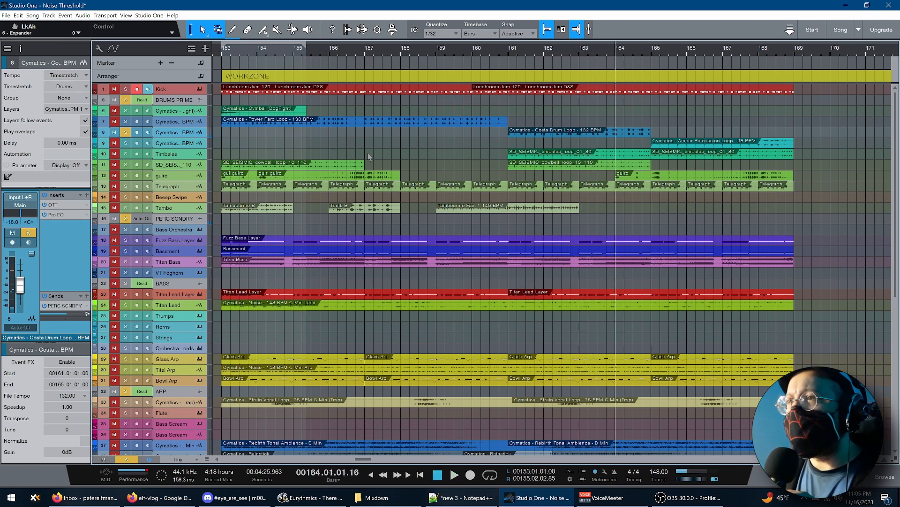
{"action": "left_click", "coordinate": [182, 143]}
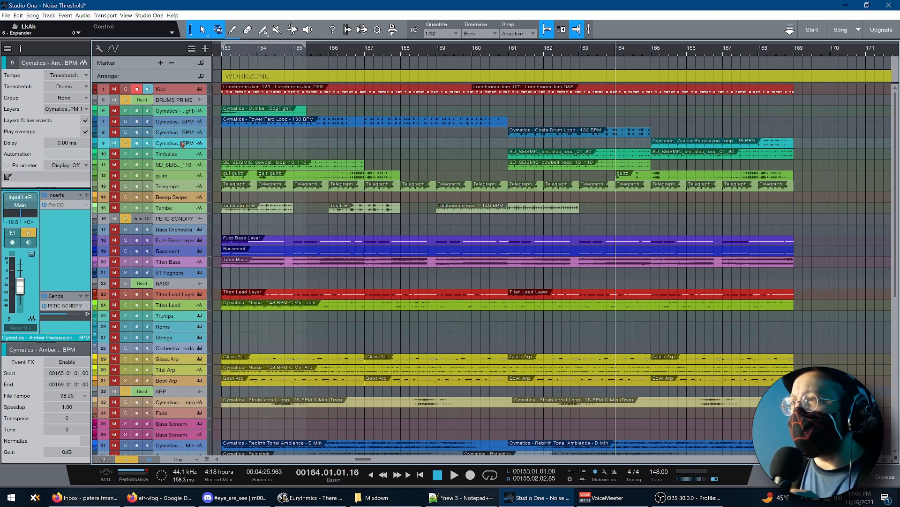
{"action": "key", "text": "space"}
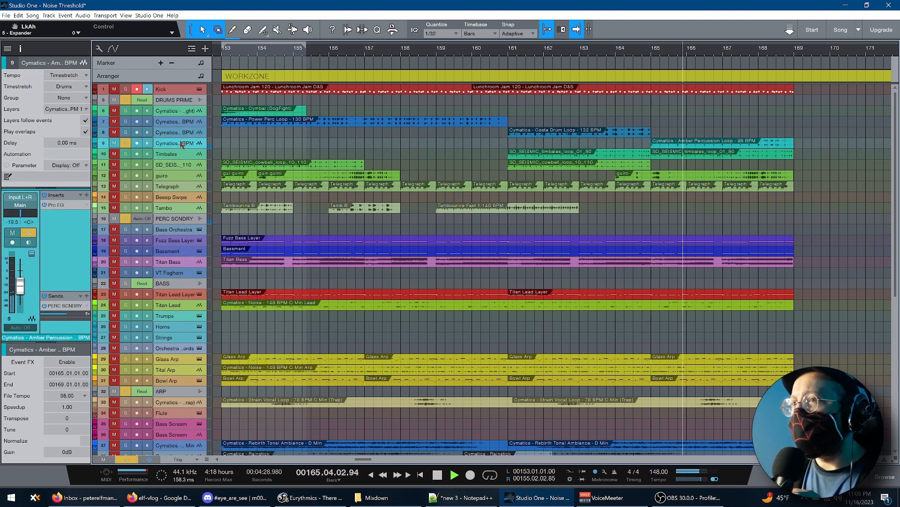
Stop the Amber Percussion Loop playback and audition the Timbales track from bar 161
{"action": "key", "text": "space"}
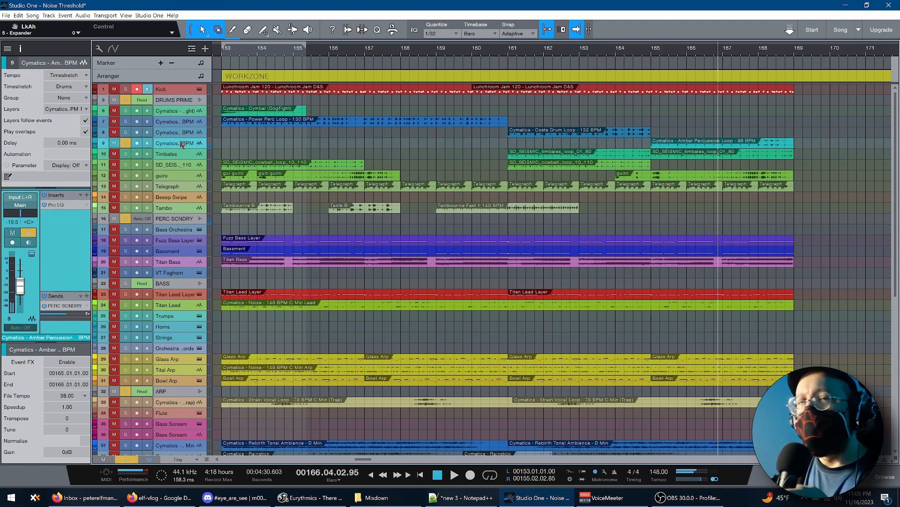
{"action": "left_click", "coordinate": [222, 142]}
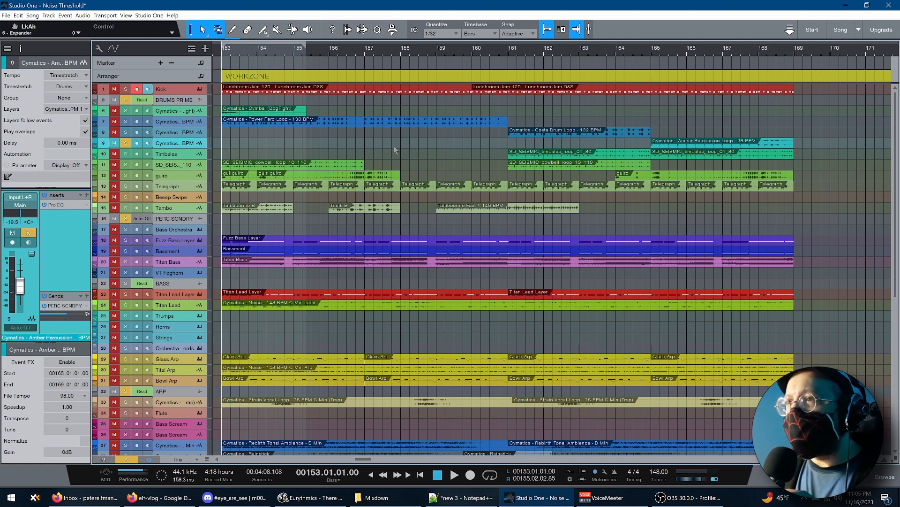
{"action": "left_click", "coordinate": [516, 151]}
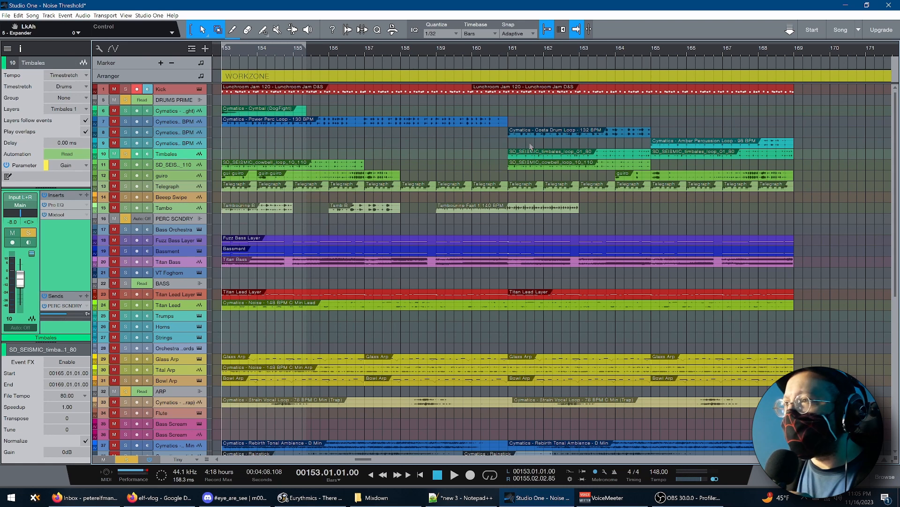
{"action": "left_click", "coordinate": [507, 145]}
{"action": "key", "text": "space"}
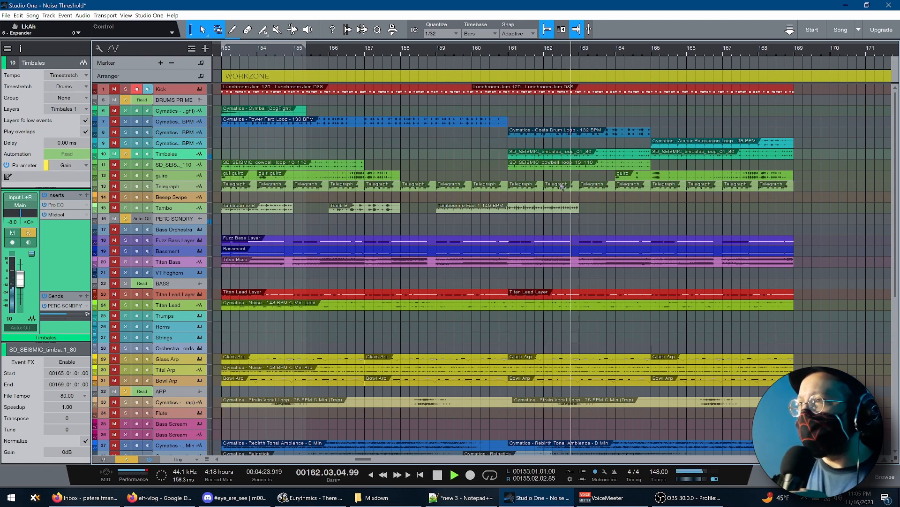
{"action": "key", "text": "space"}
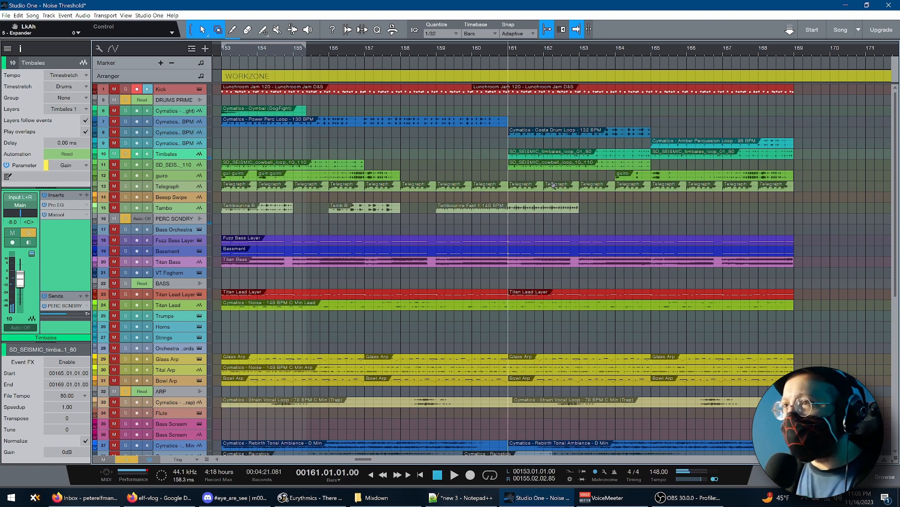
Audition the SD_SEISMIC cowbell loop track, followed by the guiro track
{"action": "left_click", "coordinate": [177, 165]}
{"action": "key", "text": "space"}
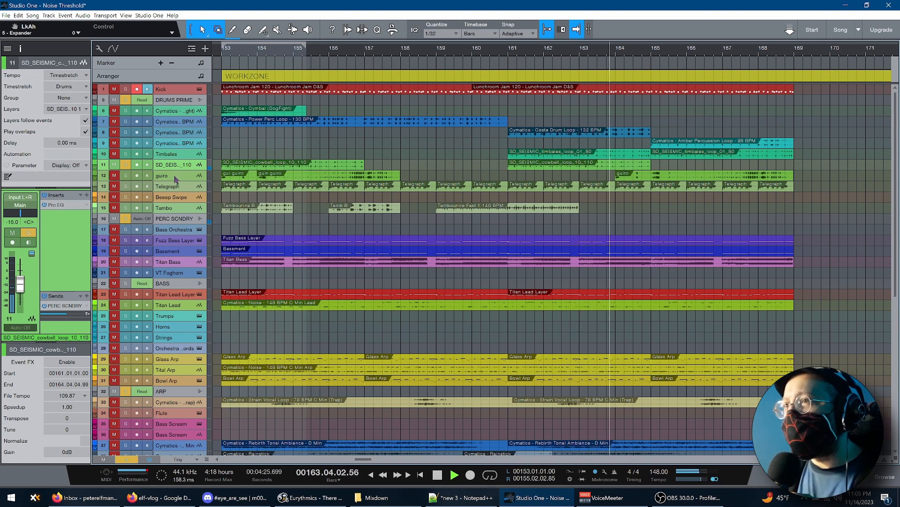
{"action": "left_click", "coordinate": [176, 178]}
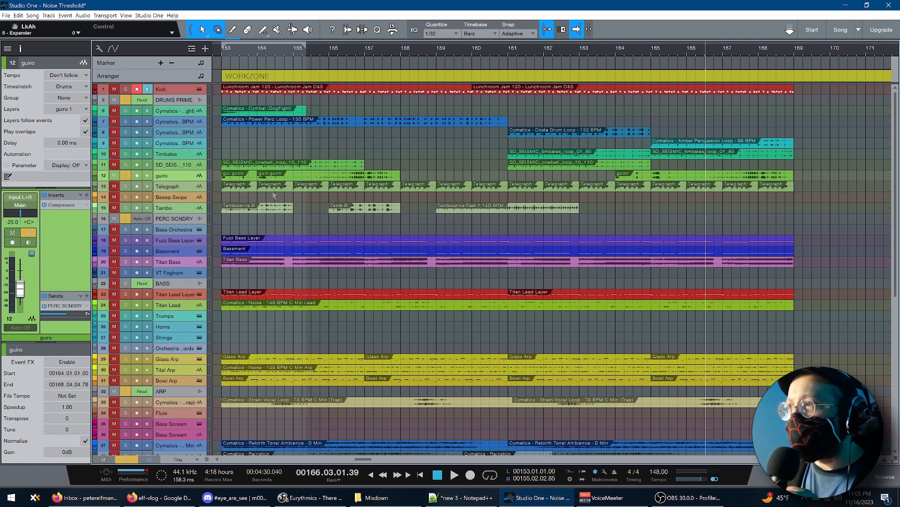
Audition the Telegraph track from bar 153
{"action": "left_click", "coordinate": [148, 190]}
{"action": "left_click", "coordinate": [222, 198]}
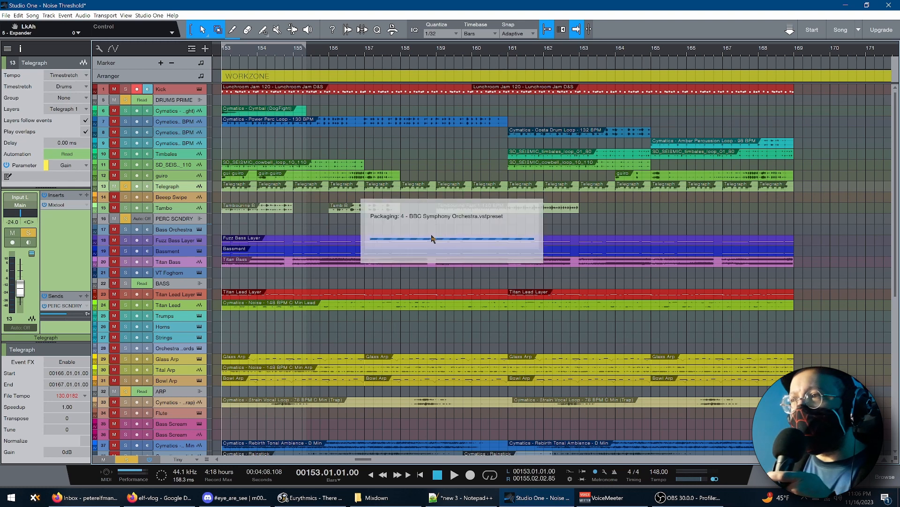
{"action": "key", "text": "space"}
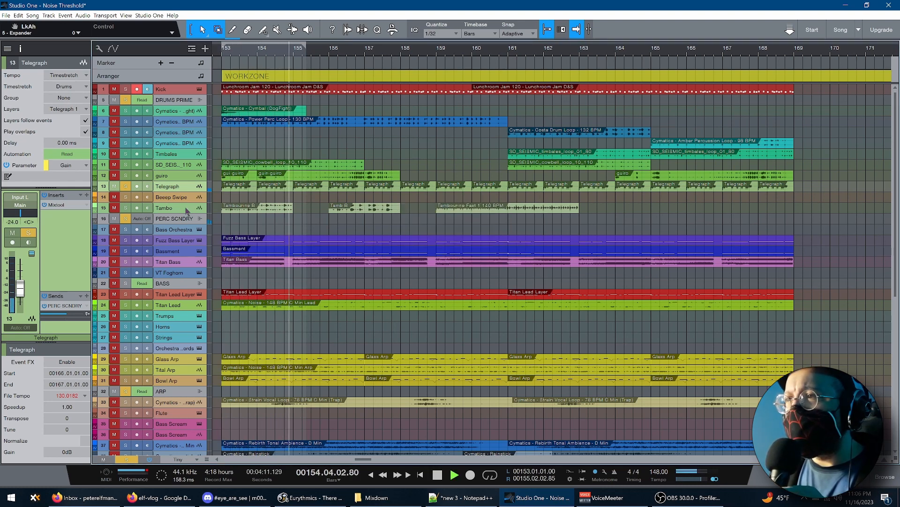
{"action": "key", "text": "space"}
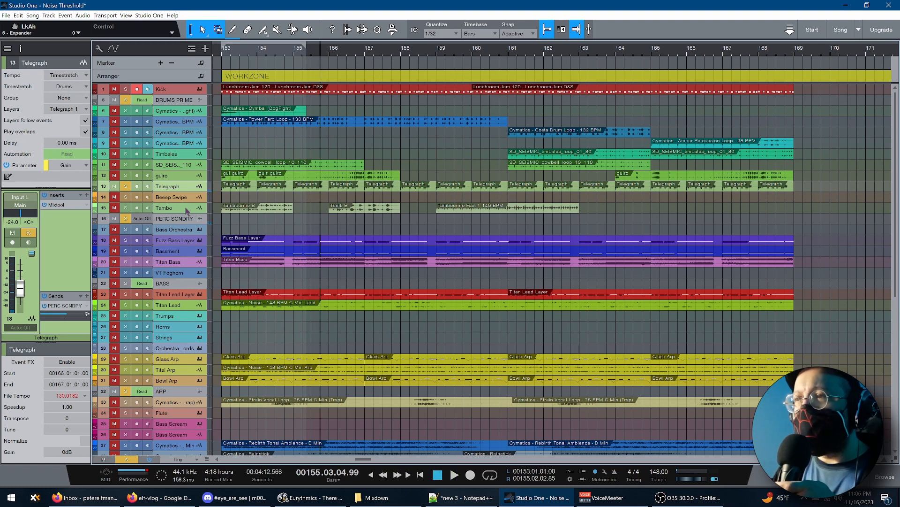
Audition the Tambo track, including playback from bar 153
{"action": "left_click", "coordinate": [186, 210]}
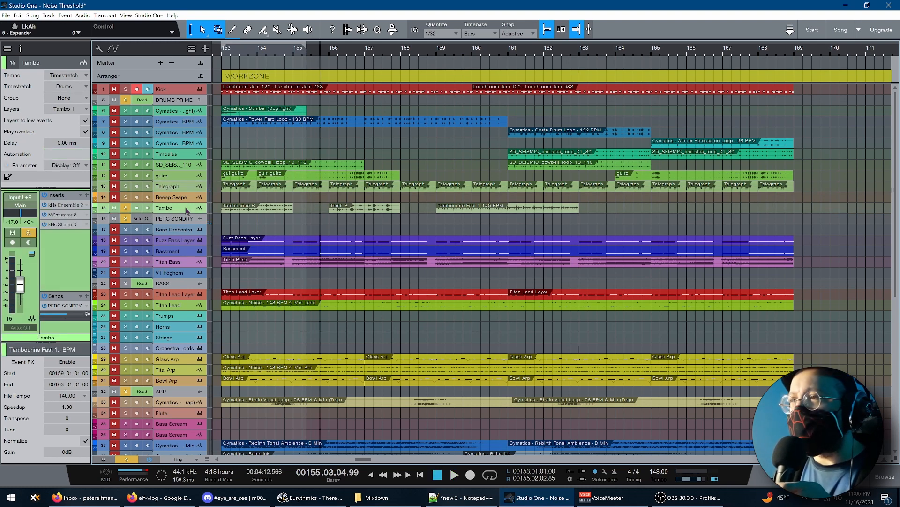
{"action": "key", "text": "space"}
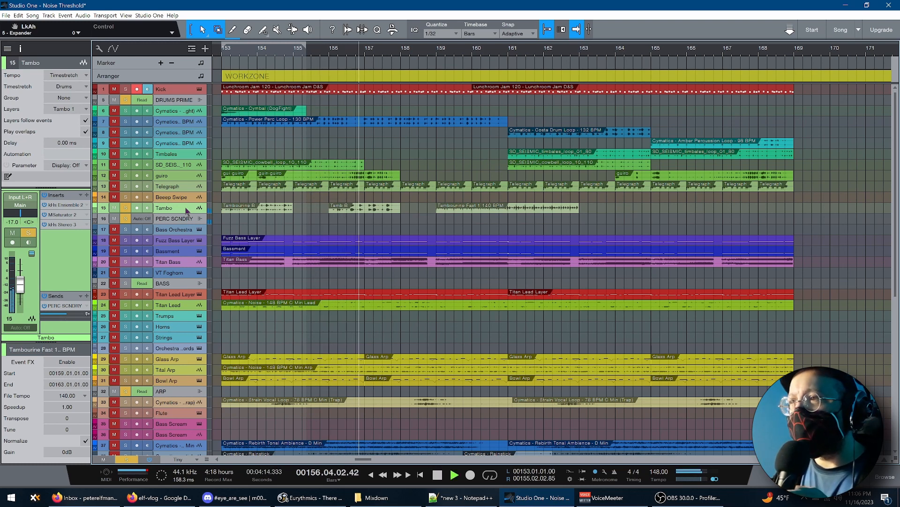
{"action": "key", "text": "space"}
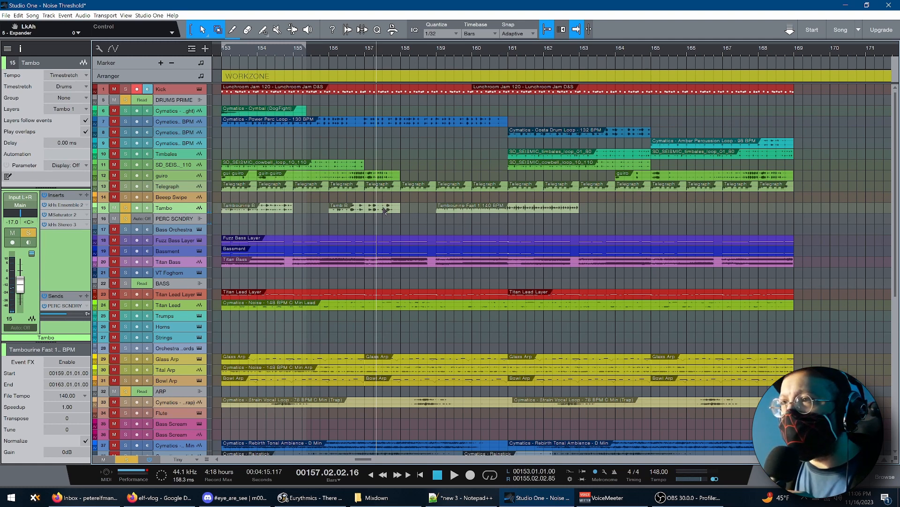
{"action": "left_click", "coordinate": [223, 220]}
{"action": "key", "text": "space"}
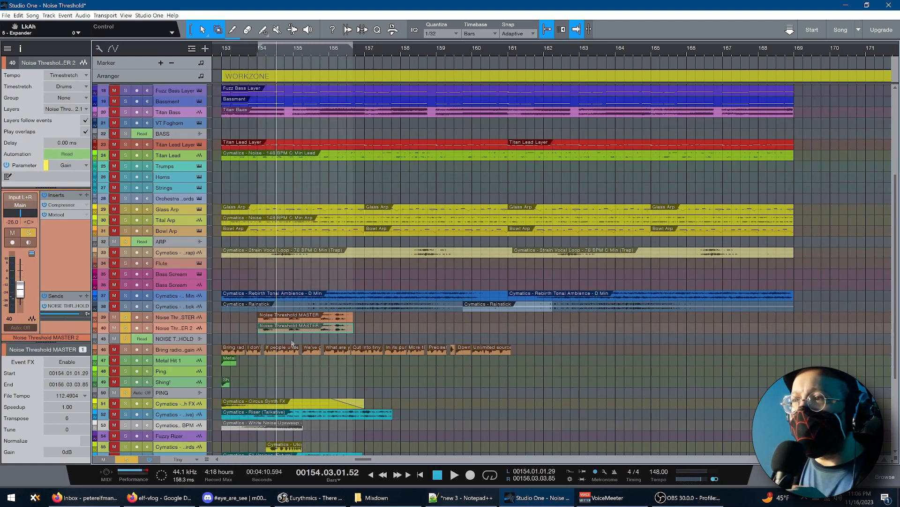
Audition both soloed Noise Threshold MASTER tracks together, starting just before bar 154
{"action": "left_click", "coordinate": [252, 320]}
{"action": "key", "text": "space"}
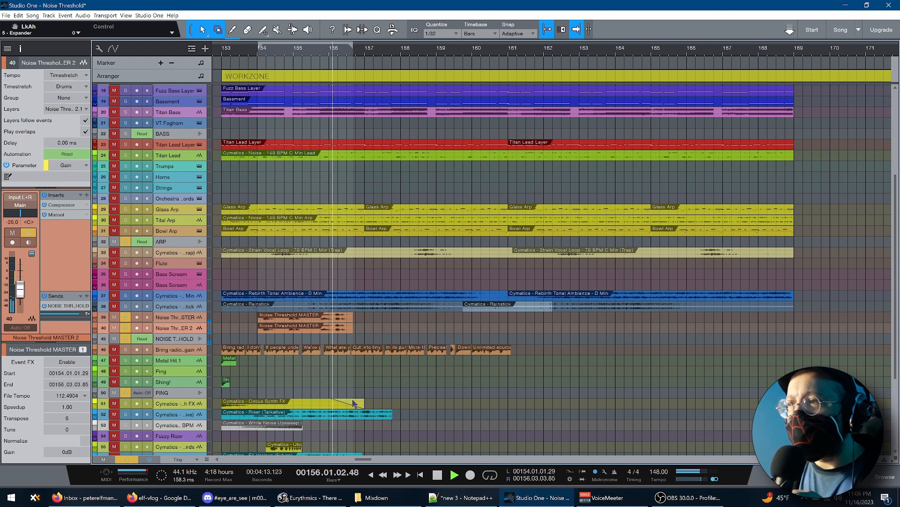
{"action": "key", "text": "space"}
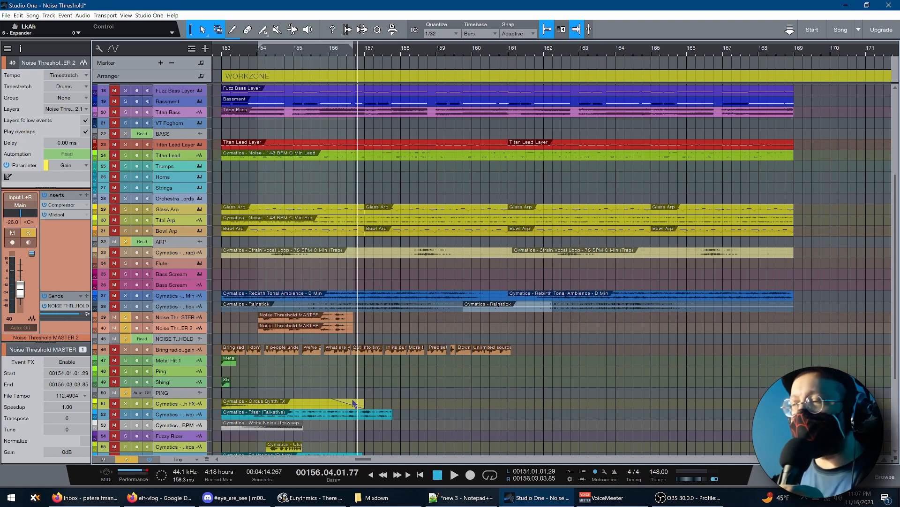
Unsolo the Noise Threshold MASTER 2 track and audition the first Noise Threshold MASTER track from just before bar 154
{"action": "left_click", "coordinate": [125, 327]}
{"action": "left_click", "coordinate": [252, 326]}
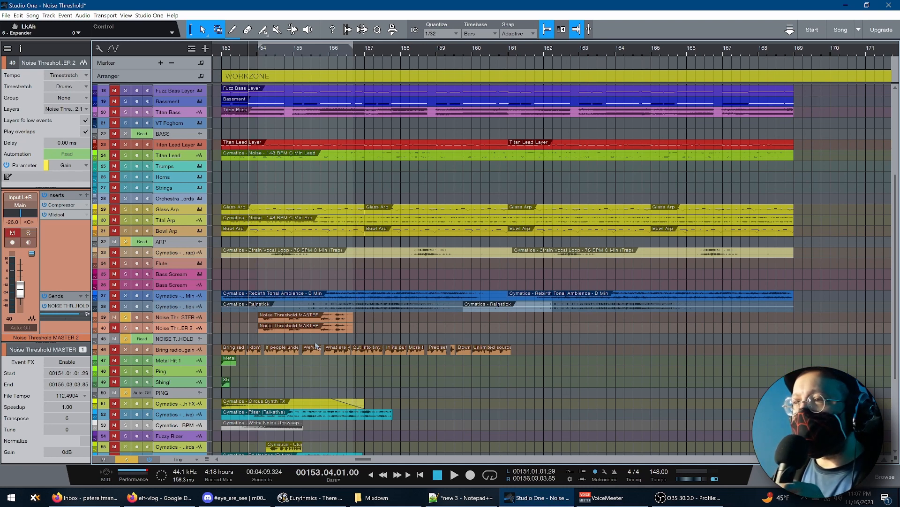
{"action": "key", "text": "space"}
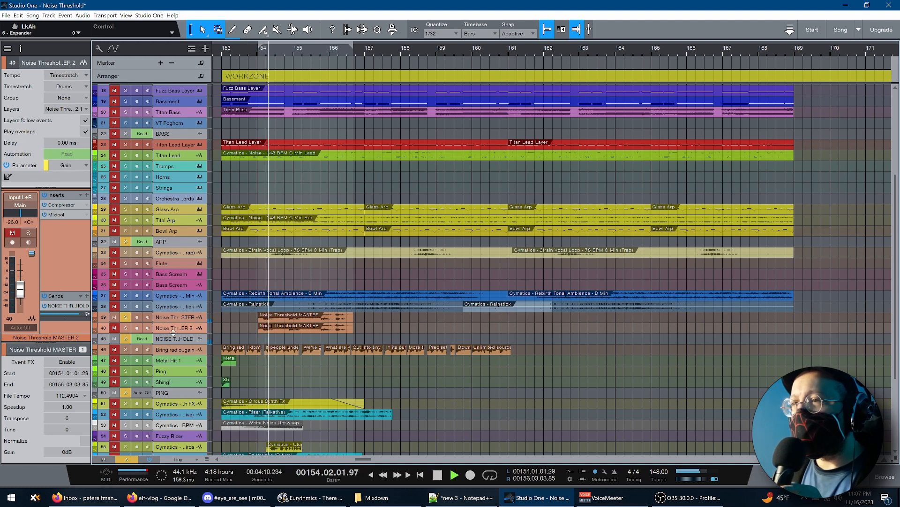
{"action": "key", "text": "space"}
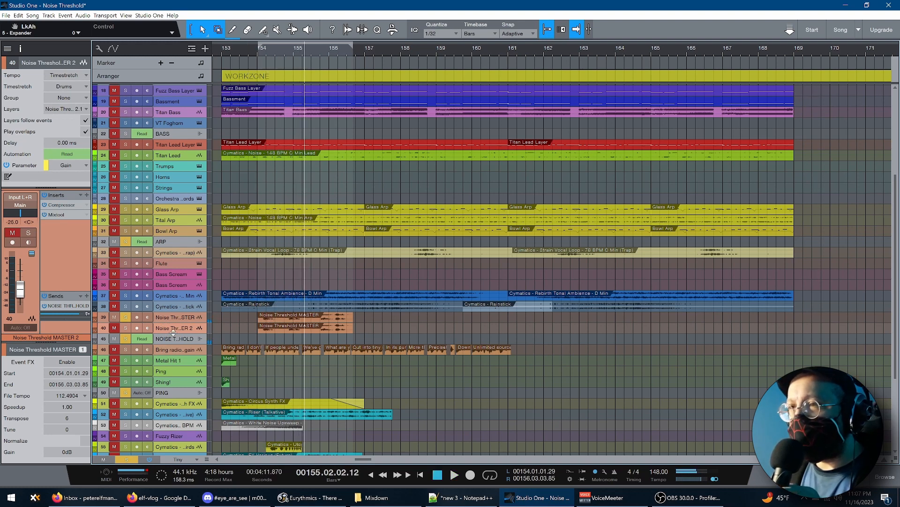
Select the NOISE THRESHOLD bus and audition the recording with its inserts bypassed
{"action": "left_click", "coordinate": [174, 338]}
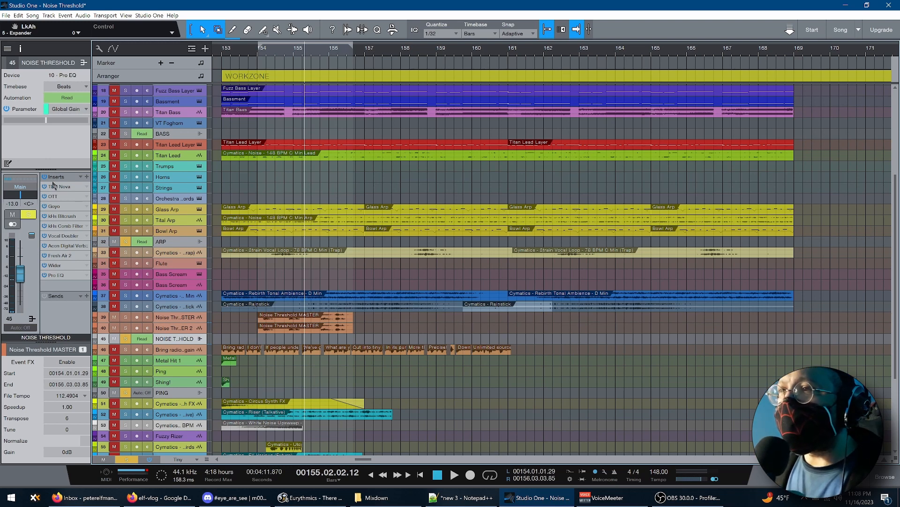
{"action": "key", "text": "space"}
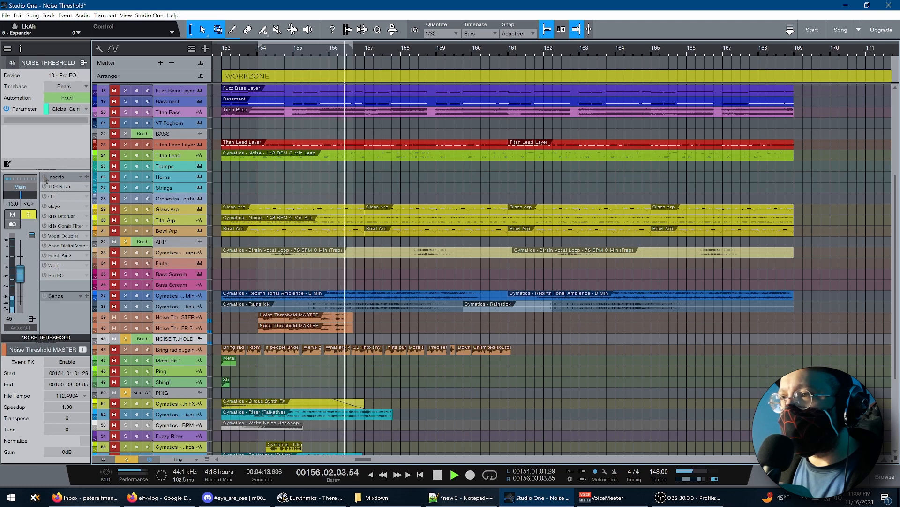
{"action": "key", "text": "space"}
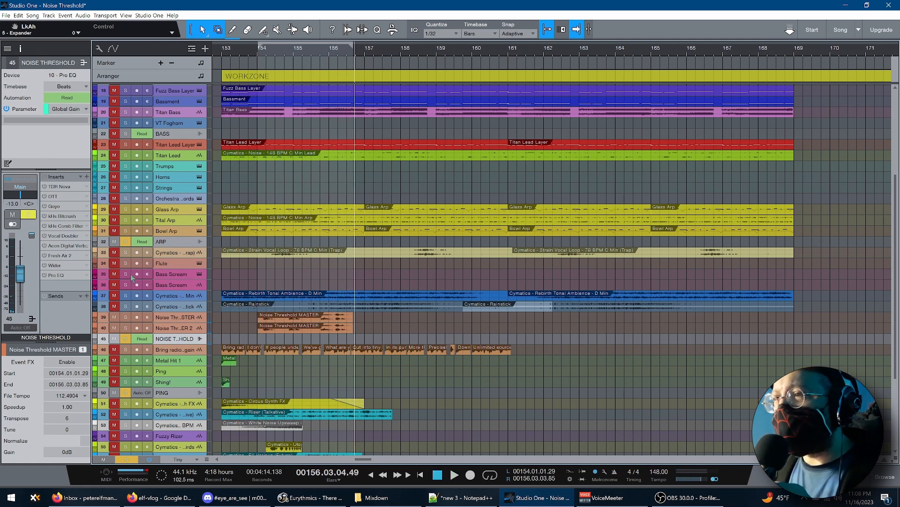
Open the NOISE THRESHOLD bus inserts and inspect TDR Nova, OTT, Goyo and kHs Bitcrush, keeping the plug-in window clear of the track list
{"action": "left_click", "coordinate": [73, 186]}
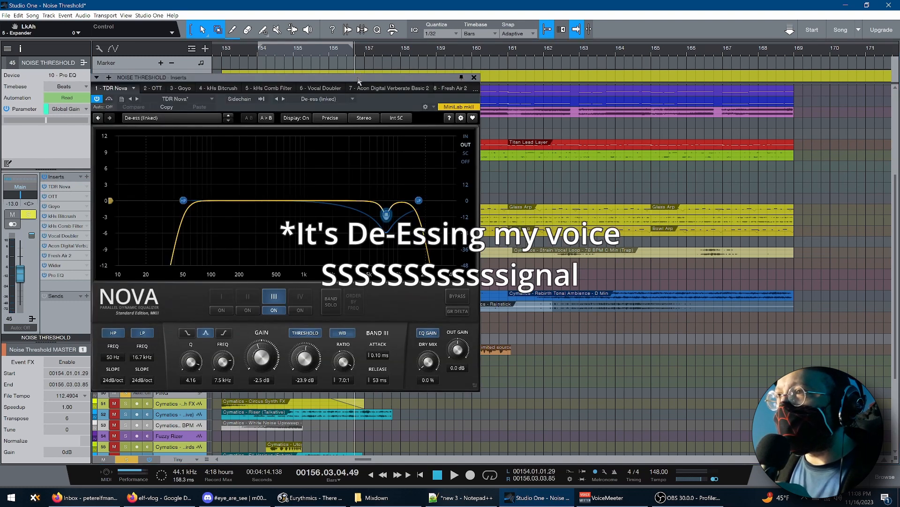
{"action": "left_click_drag", "start_coordinate": [358, 80], "coordinate": [694, 63]}
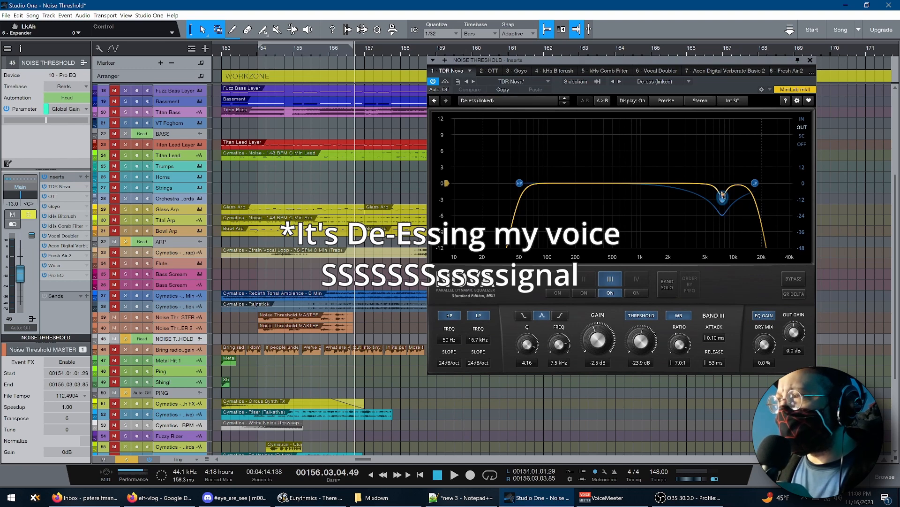
{"action": "double_click", "coordinate": [68, 197]}
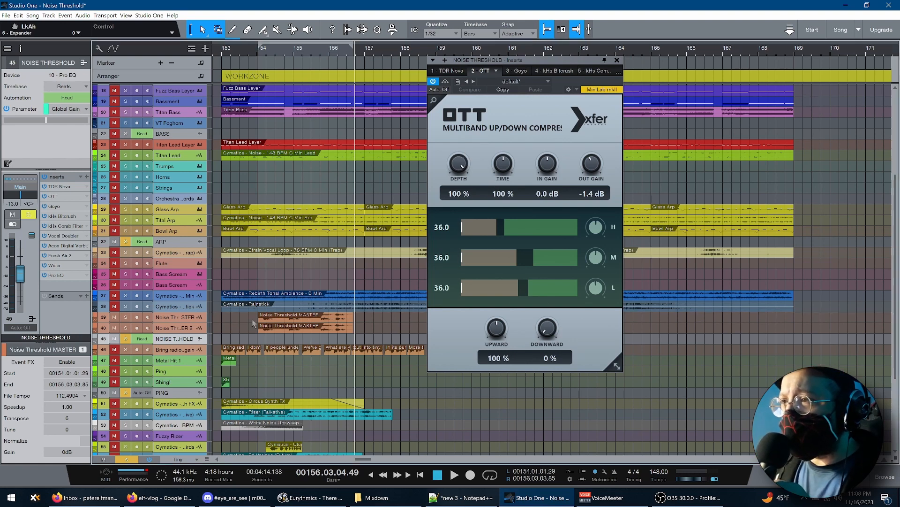
{"action": "key", "text": "space"}
{"action": "left_click", "coordinate": [518, 71]}
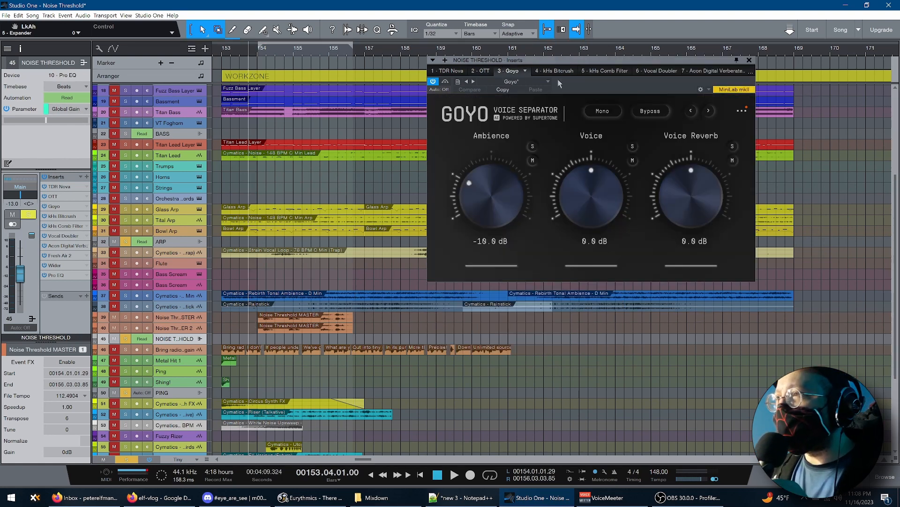
{"action": "left_click", "coordinate": [557, 70]}
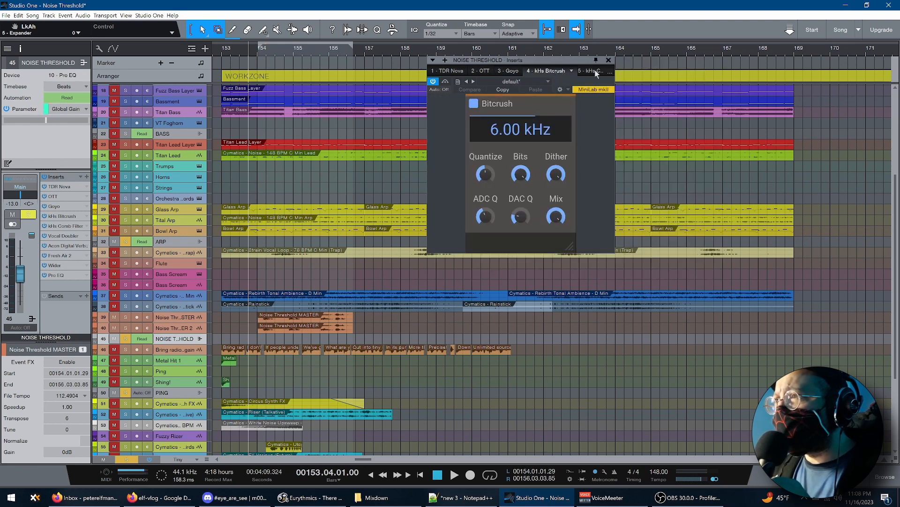
Inspect the bus's kHs Comb Filter, Vocal Doubler, Acon Digital Verberate Basic 2 and Fresh Air 2 inserts
{"action": "left_click", "coordinate": [592, 72]}
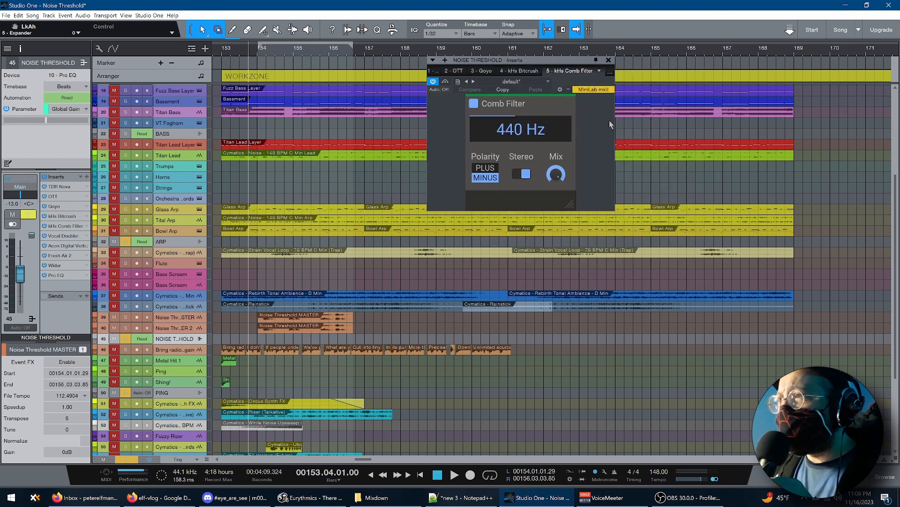
{"action": "left_click", "coordinate": [611, 72]}
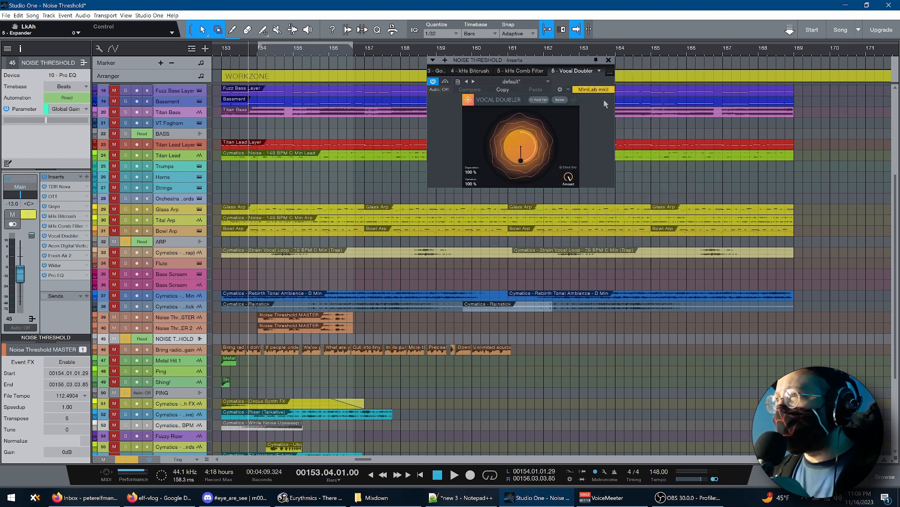
{"action": "left_click", "coordinate": [610, 73]}
{"action": "left_click", "coordinate": [585, 150]}
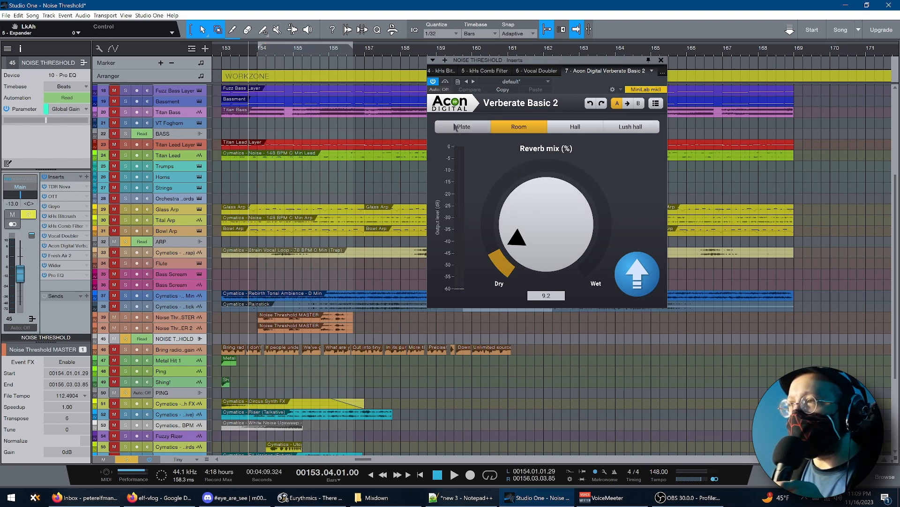
{"action": "left_click", "coordinate": [663, 72]}
{"action": "left_click", "coordinate": [589, 155]}
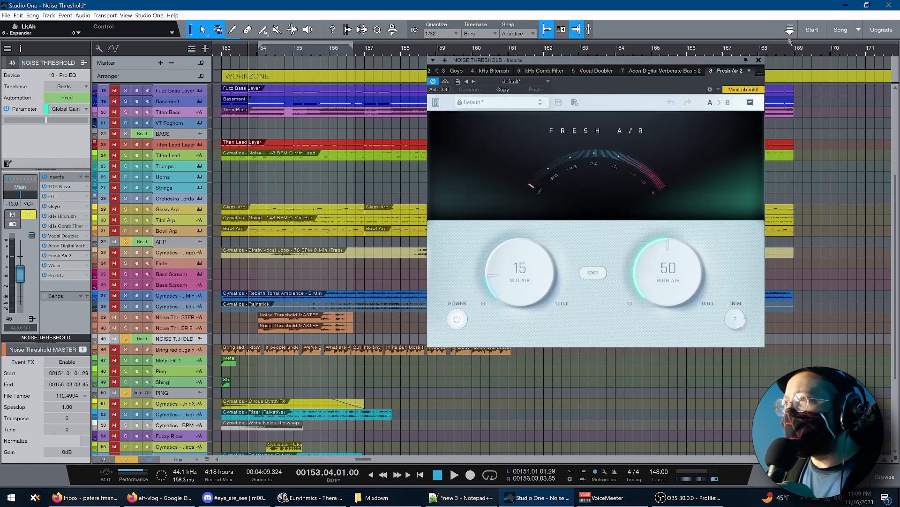
Inspect the bus's Wider and Pro EQ inserts and close the plug-in window
{"action": "left_click", "coordinate": [758, 72]}
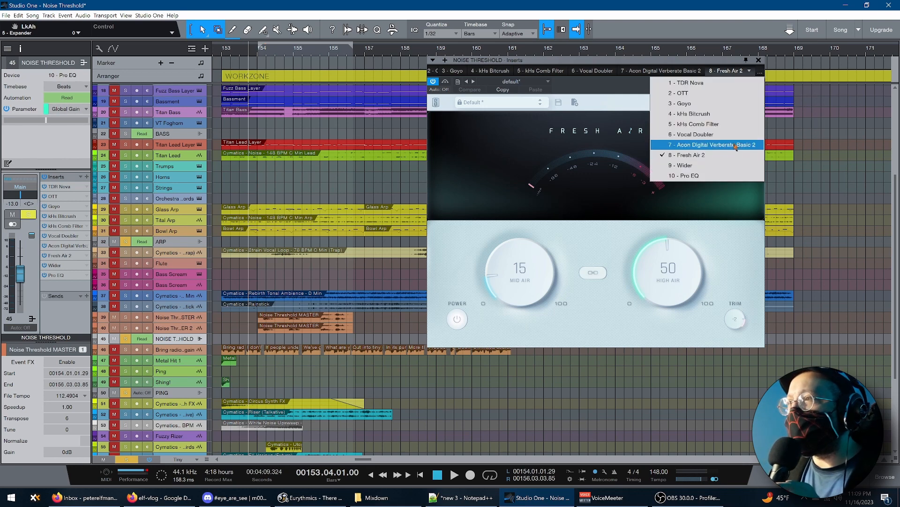
{"action": "left_click", "coordinate": [727, 166]}
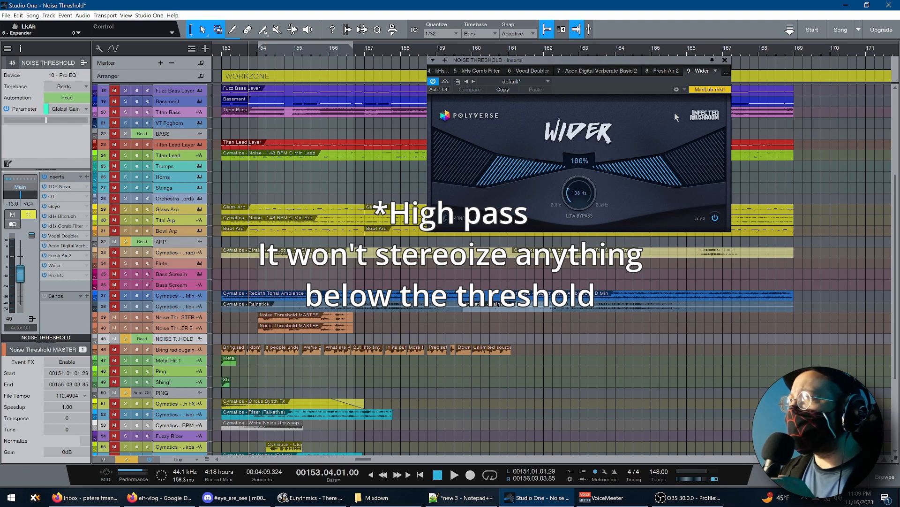
{"action": "left_click", "coordinate": [715, 70]}
{"action": "left_click", "coordinate": [681, 178]}
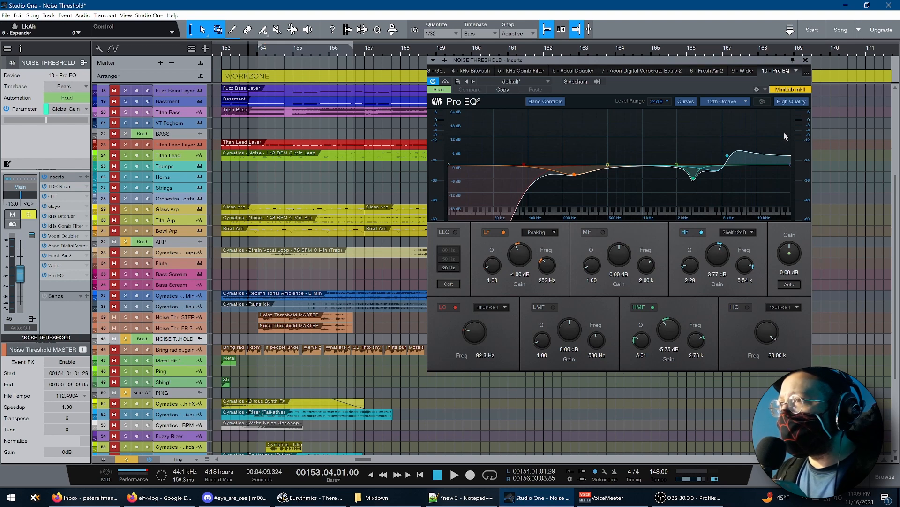
{"action": "left_click", "coordinate": [806, 61]}
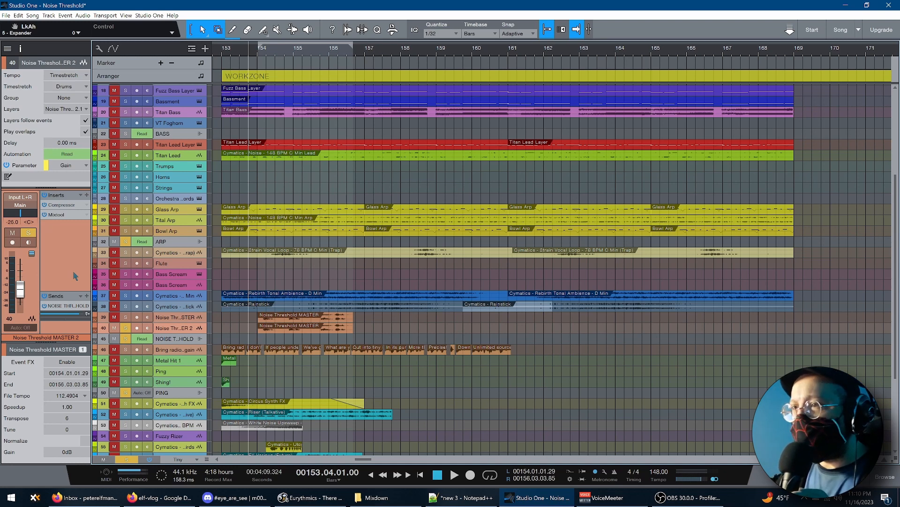
Audition the soloed Noise Threshold MASTER 2 track, and again with the other Noise Threshold MASTER track soloed alongside it
{"action": "key", "text": "space"}
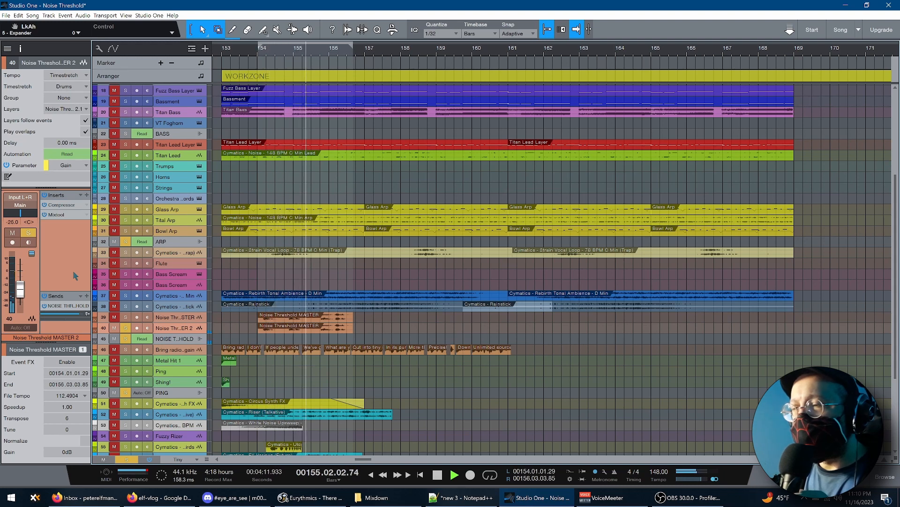
{"action": "key", "text": "space"}
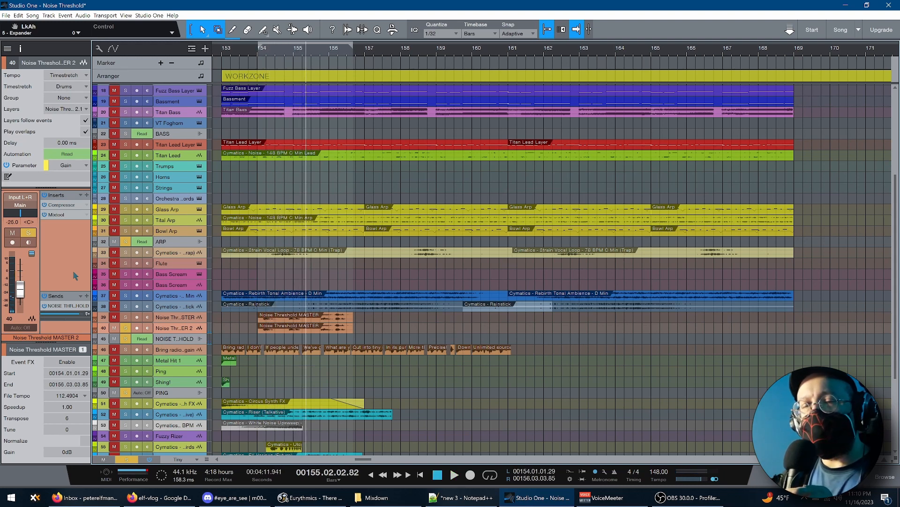
{"action": "left_click", "coordinate": [125, 318]}
{"action": "key", "text": "space"}
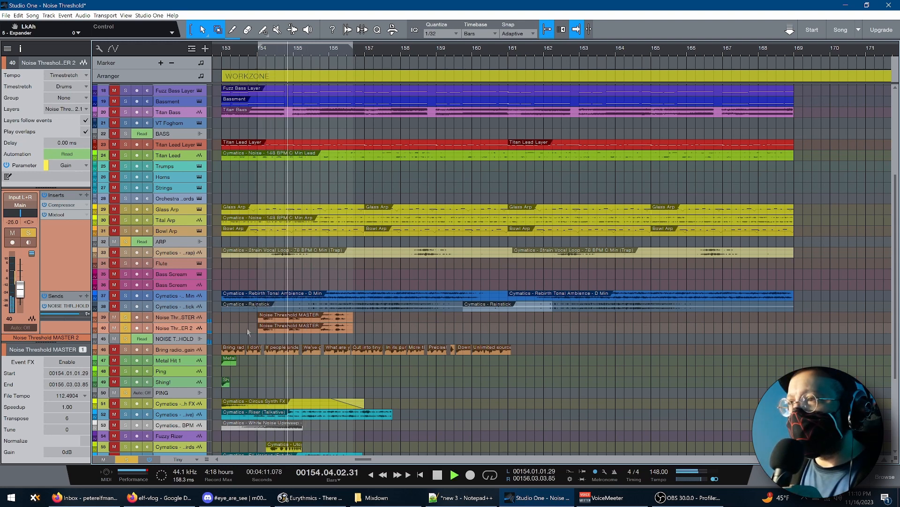
{"action": "key", "text": "space"}
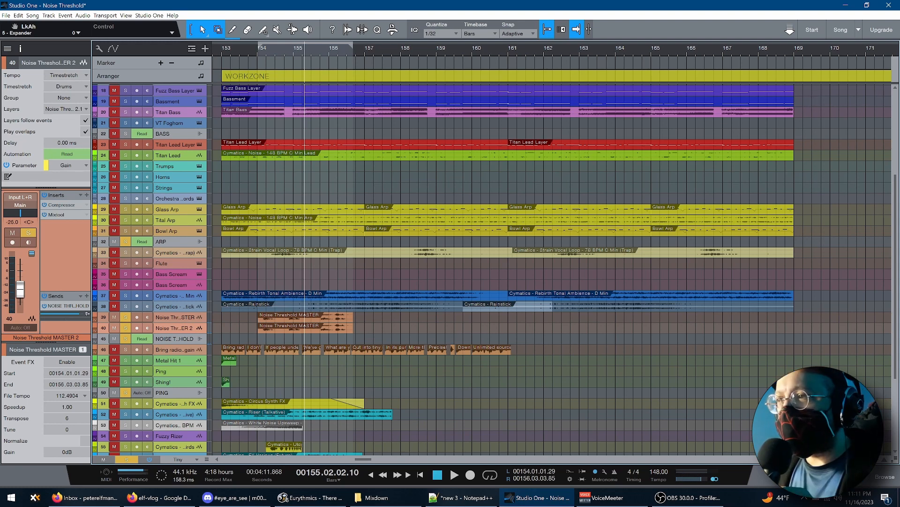
Select the Bring radio back again track, audition its vocal clips and look over the tracks below it
{"action": "left_click", "coordinate": [184, 352]}
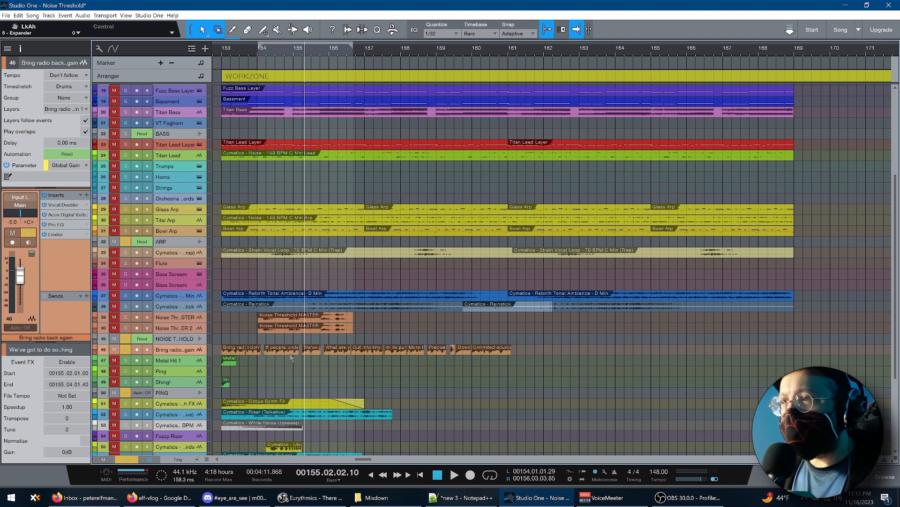
{"action": "key", "text": "space"}
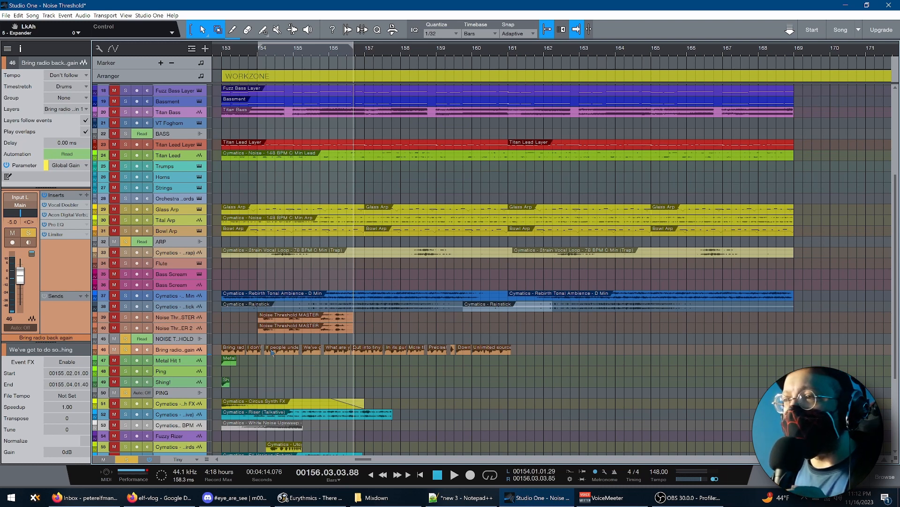
{"action": "scroll", "coordinate": [355, 366], "scroll_direction": "down", "scroll_amount": 3}
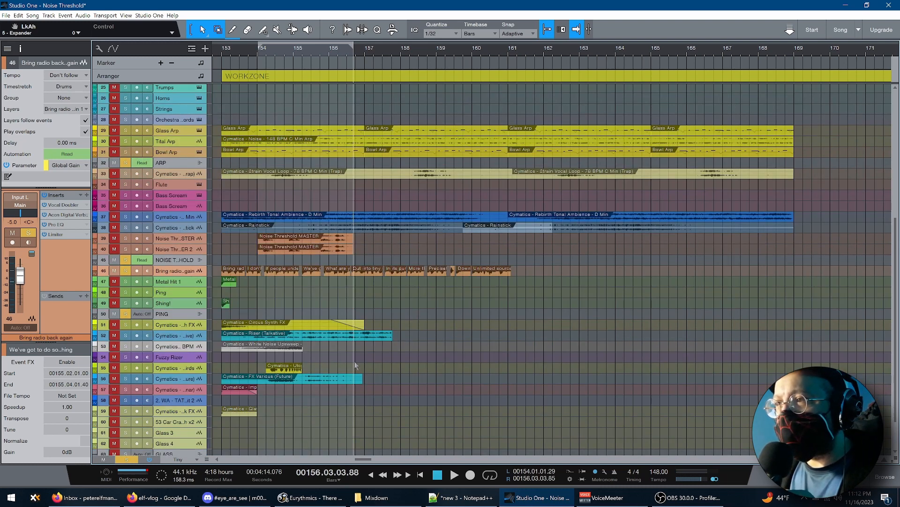
{"action": "scroll", "coordinate": [355, 365], "scroll_direction": "up", "scroll_amount": 9}
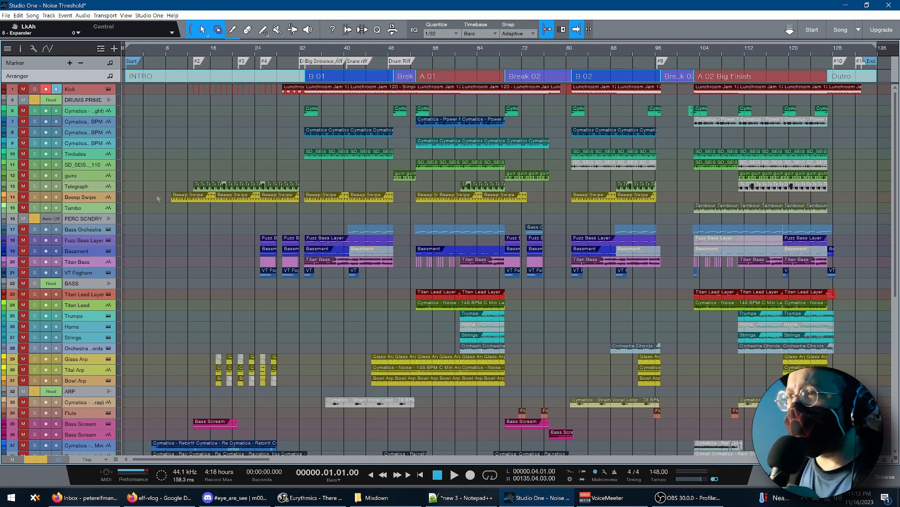
Play the opening of the intro from the song start with the Static tracks in view
{"action": "scroll", "coordinate": [168, 240], "scroll_direction": "down", "scroll_amount": 8}
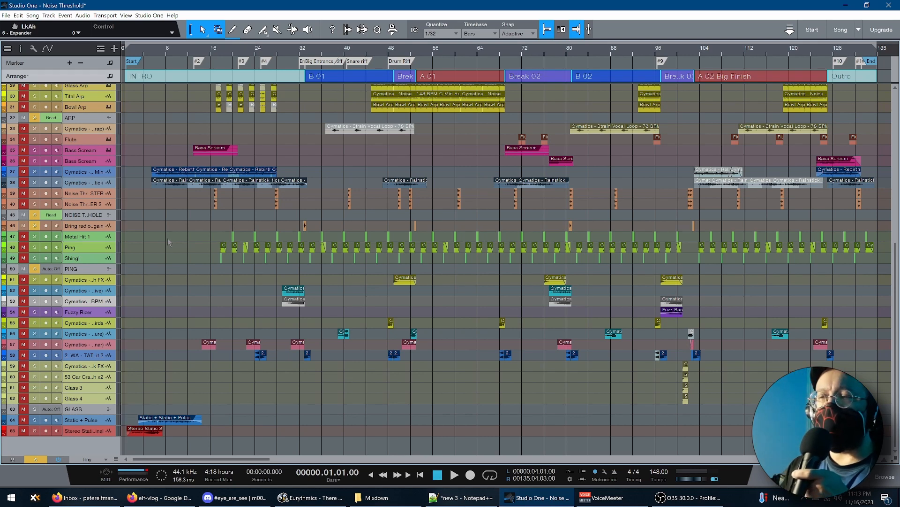
{"action": "key", "text": "space"}
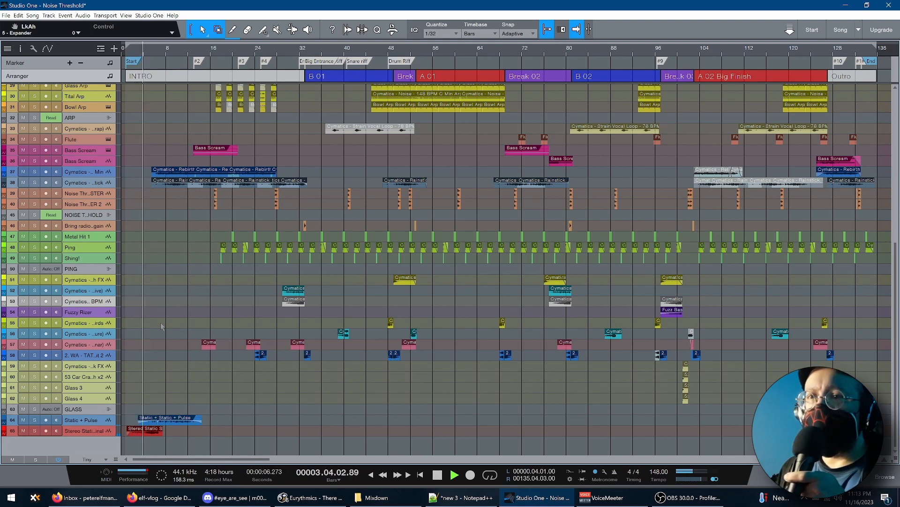
{"action": "key", "text": "space"}
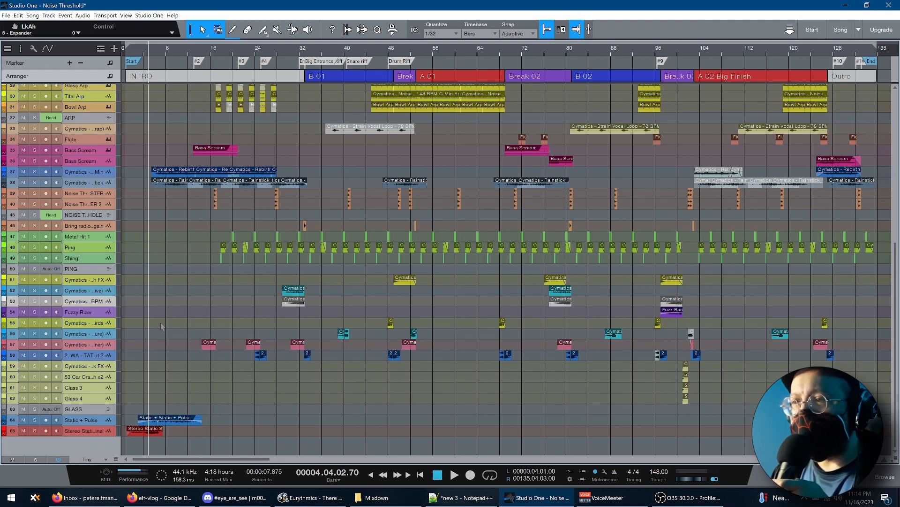
Audition the Static + Pulse track on its own in the intro and clear its solo
{"action": "left_click", "coordinate": [34, 419]}
{"action": "key", "text": "space"}
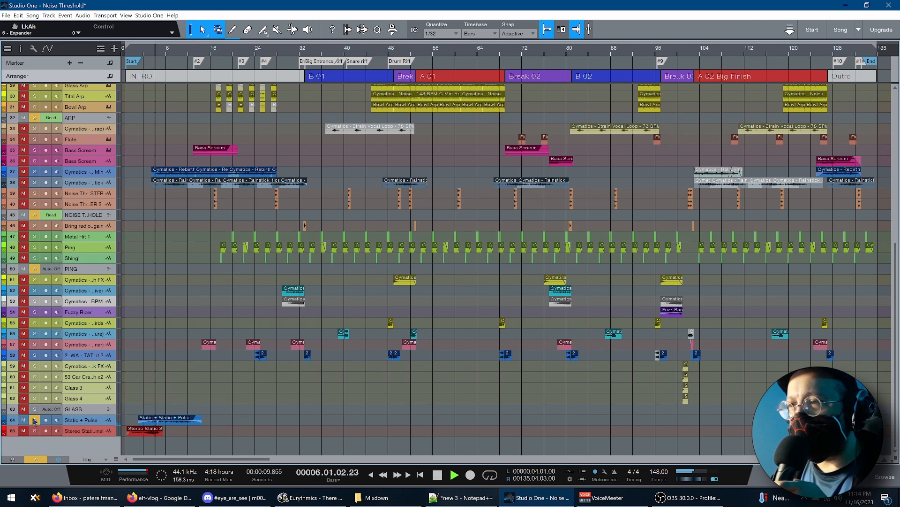
{"action": "key", "text": "space"}
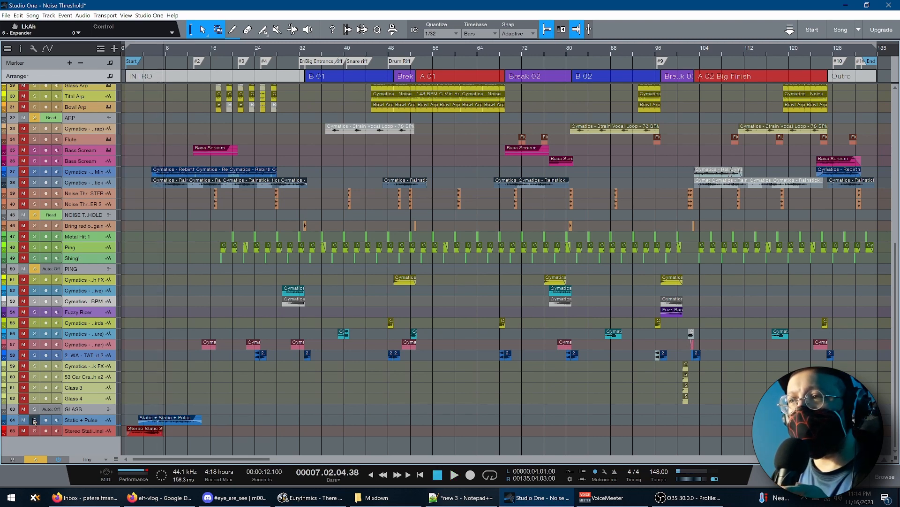
{"action": "left_click", "coordinate": [35, 420]}
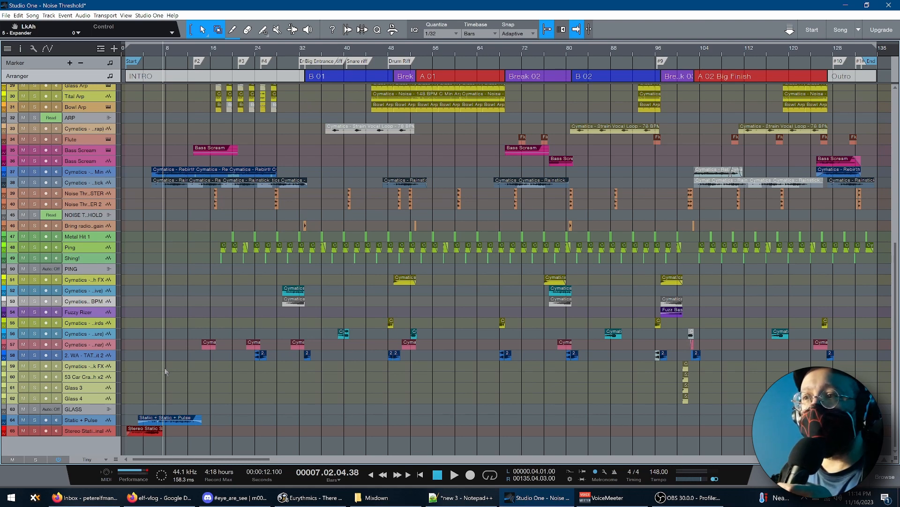
Resume playing the intro's full mix from bar 7 while looking over the upper tracks
{"action": "scroll", "coordinate": [166, 372], "scroll_direction": "up", "scroll_amount": 2}
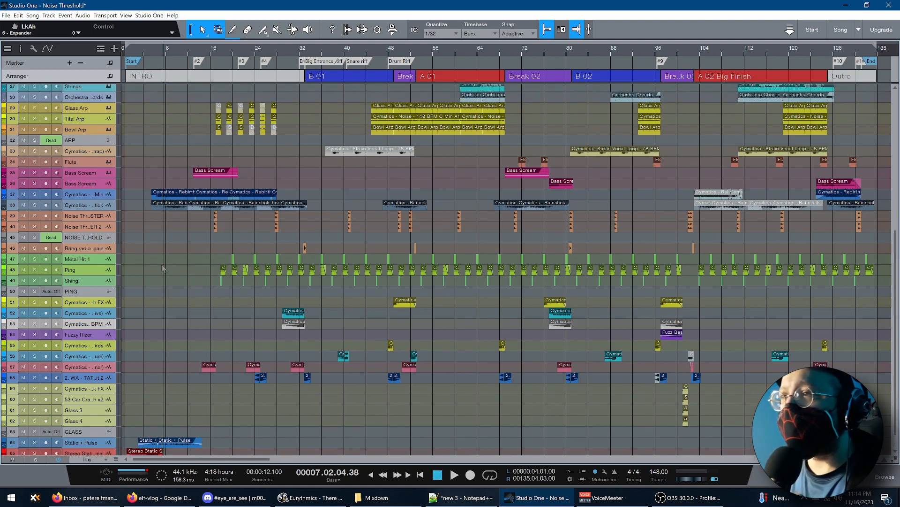
{"action": "scroll", "coordinate": [165, 284], "scroll_direction": "up", "scroll_amount": 5}
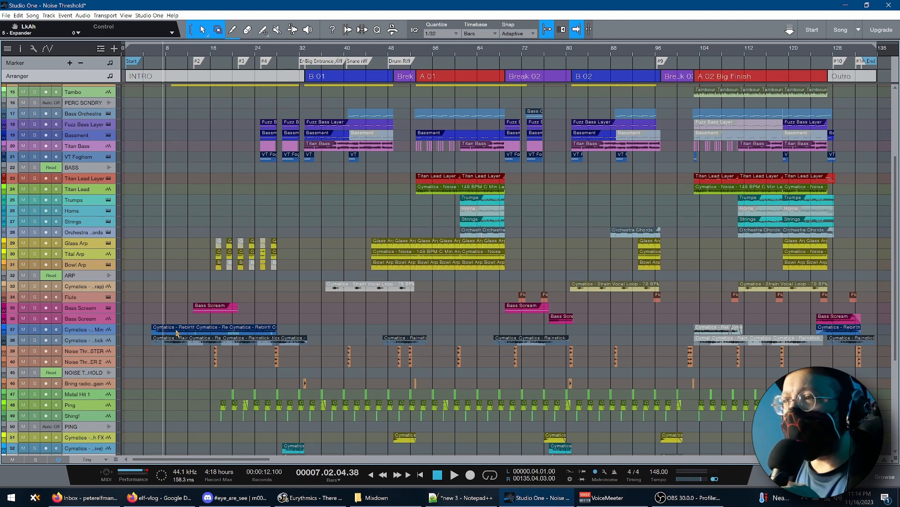
{"action": "key", "text": "space"}
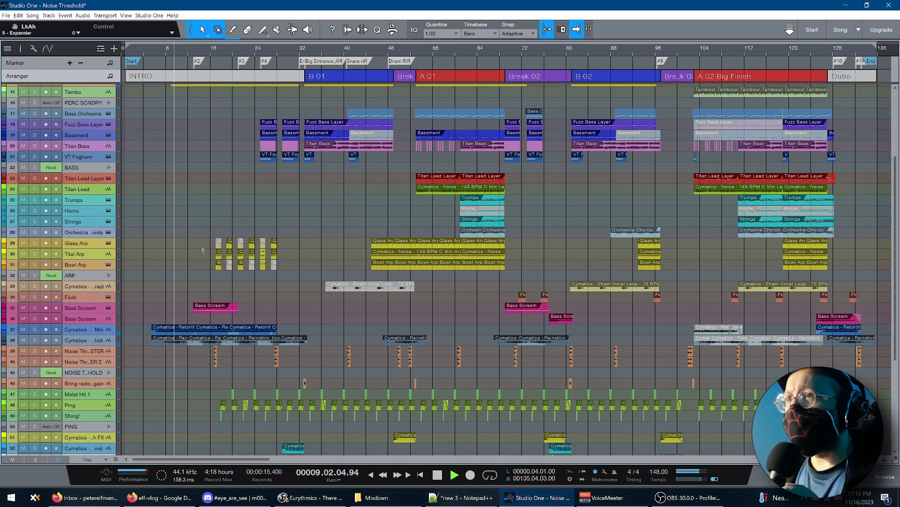
{"action": "scroll", "coordinate": [202, 249], "scroll_direction": "up", "scroll_amount": 4}
{"action": "scroll", "coordinate": [201, 246], "scroll_direction": "up", "scroll_amount": 1}
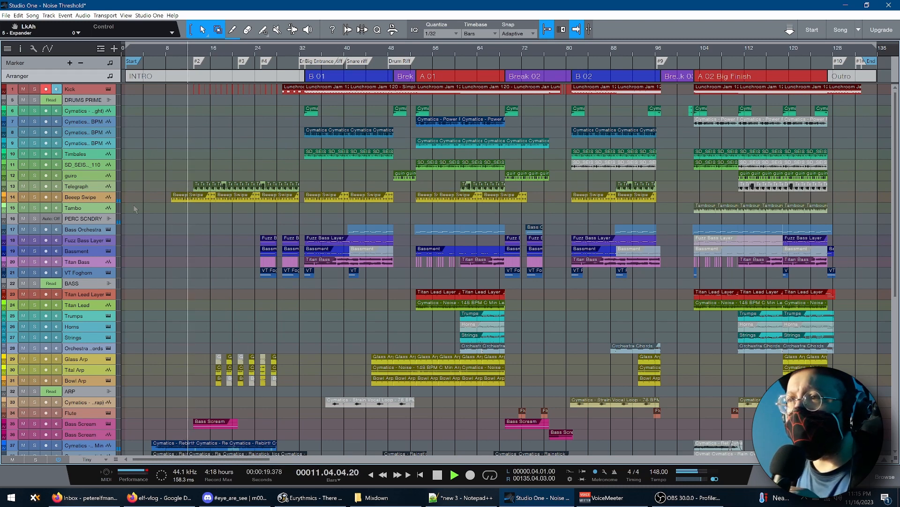
Audition the Beeep Swipe track soloed, clear the solo, return the playhead to about bar 10 and stop playback
{"action": "left_click", "coordinate": [35, 200]}
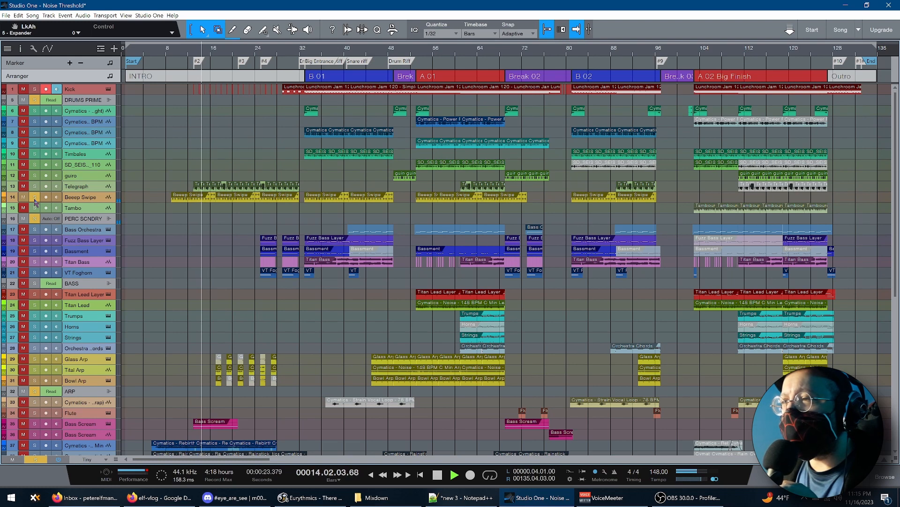
{"action": "left_click", "coordinate": [35, 197]}
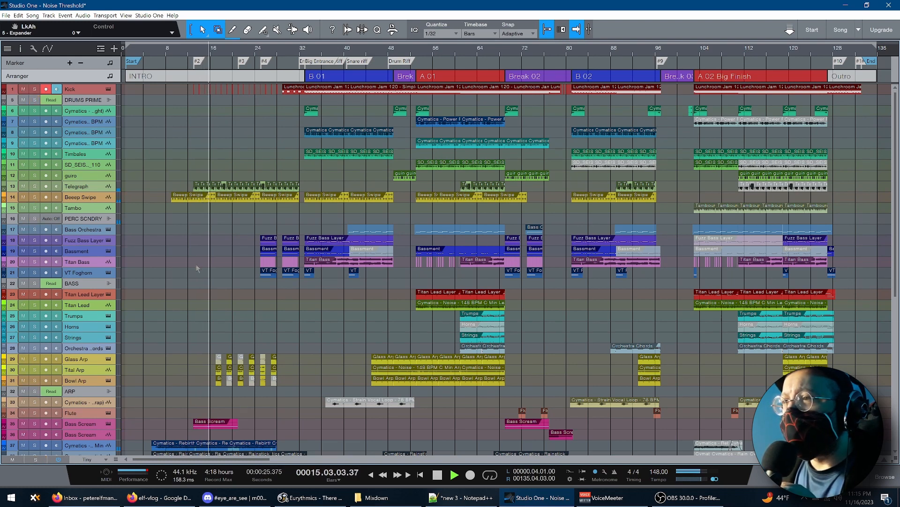
{"action": "left_click", "coordinate": [176, 272]}
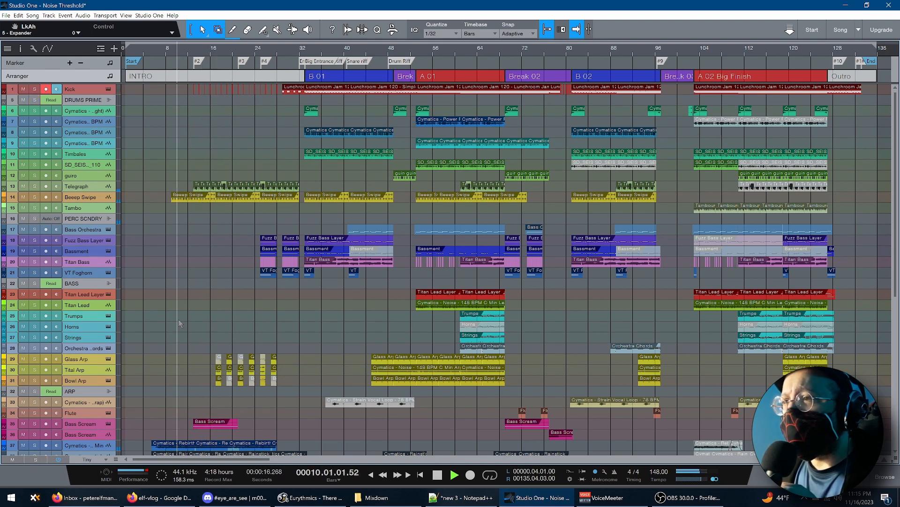
{"action": "key", "text": "space"}
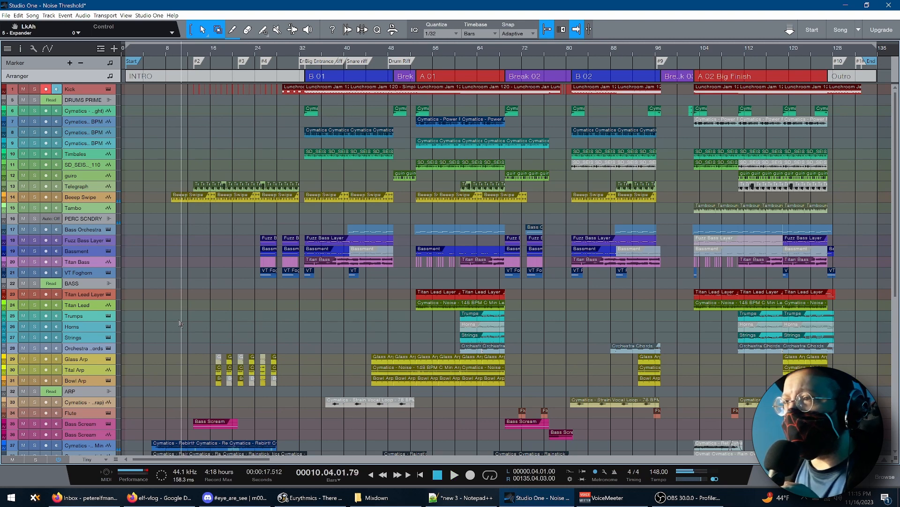
Open the Bass Scream track's Vital instrument, view the Screaming Bass preset's saved comments without saving, and close the window
{"action": "scroll", "coordinate": [180, 323], "scroll_direction": "down", "scroll_amount": 3}
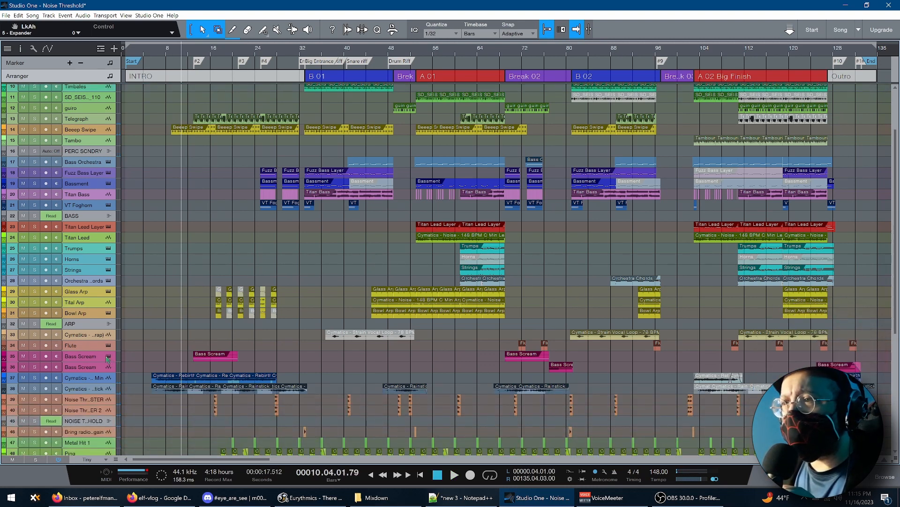
{"action": "left_click", "coordinate": [108, 356]}
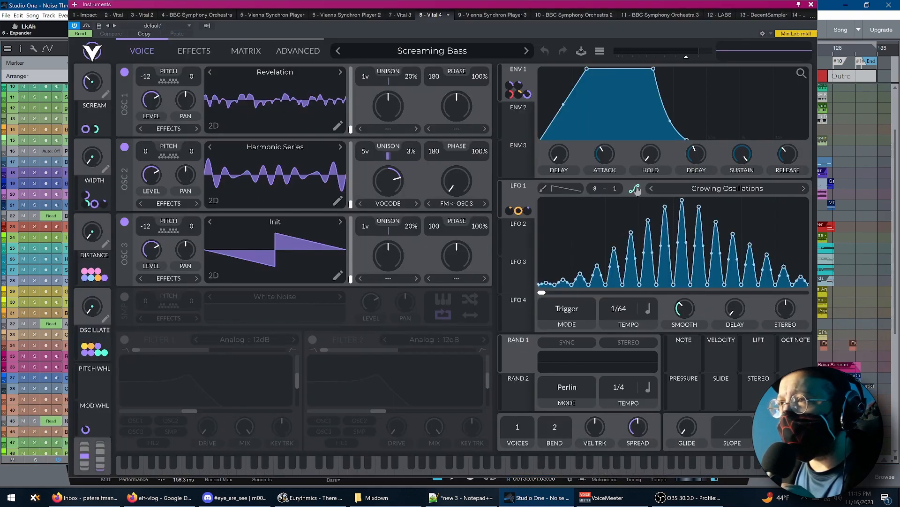
{"action": "left_click", "coordinate": [581, 51]}
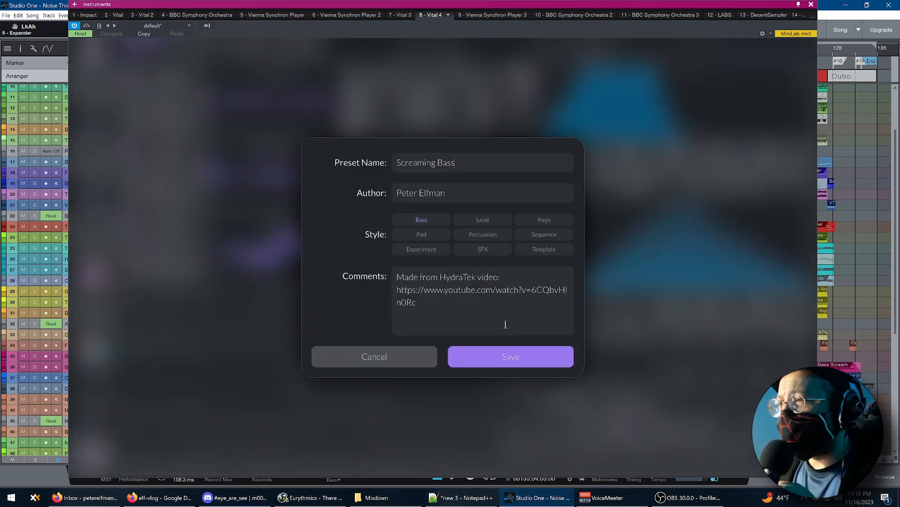
{"action": "key", "text": "Escape"}
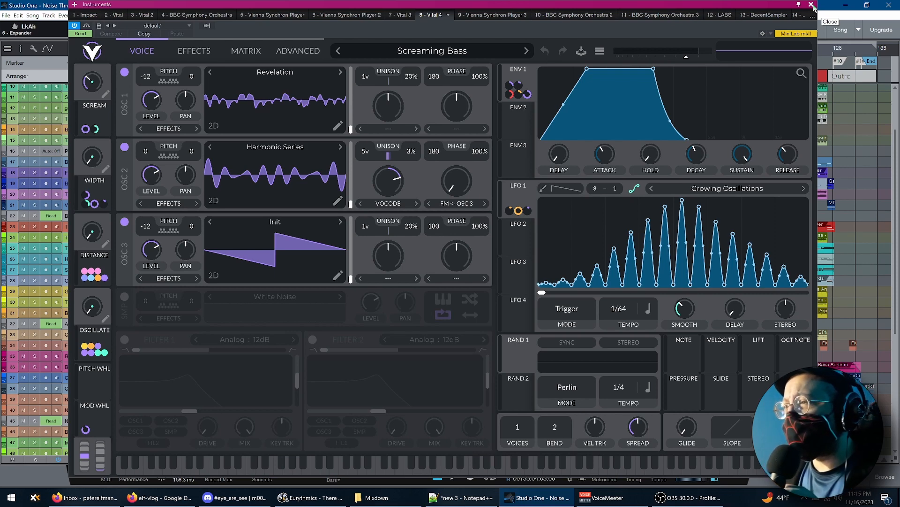
{"action": "left_click", "coordinate": [813, 6]}
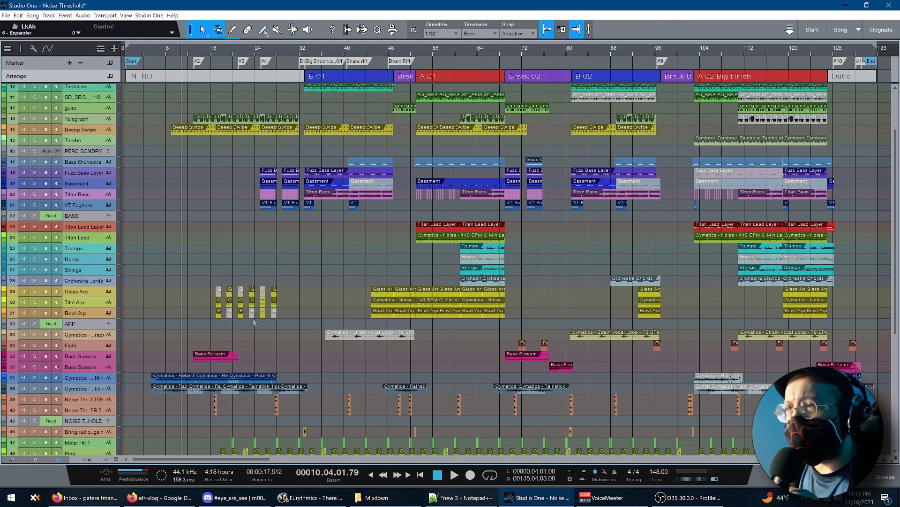
Play the intro with the first Bass Scream track soloed and greatly increase that track's height
{"action": "key", "text": "space"}
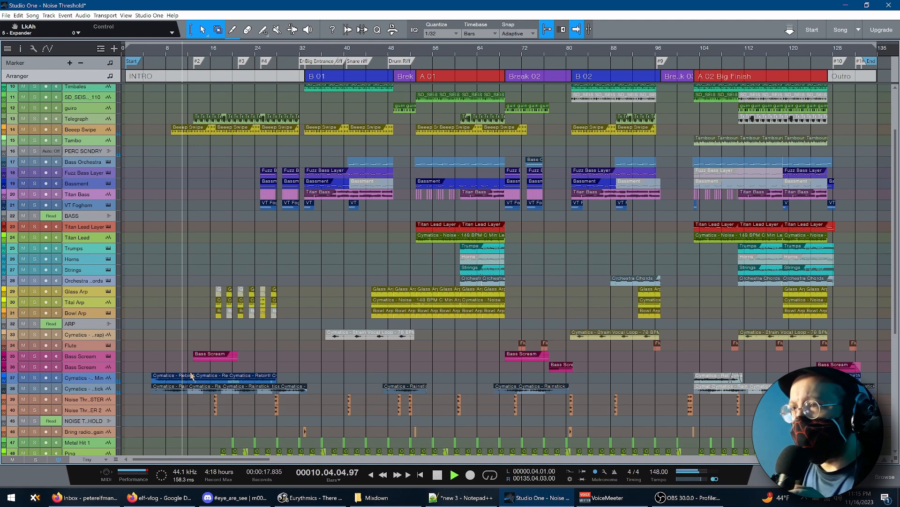
{"action": "left_click", "coordinate": [35, 355]}
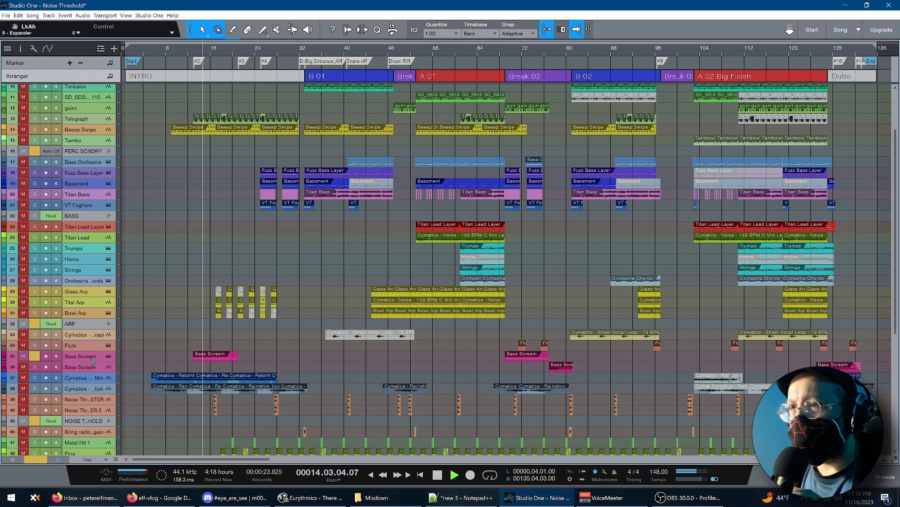
{"action": "left_click_drag", "start_coordinate": [90, 361], "coordinate": [79, 506]}
{"action": "scroll", "coordinate": [80, 504], "scroll_direction": "down", "scroll_amount": 5}
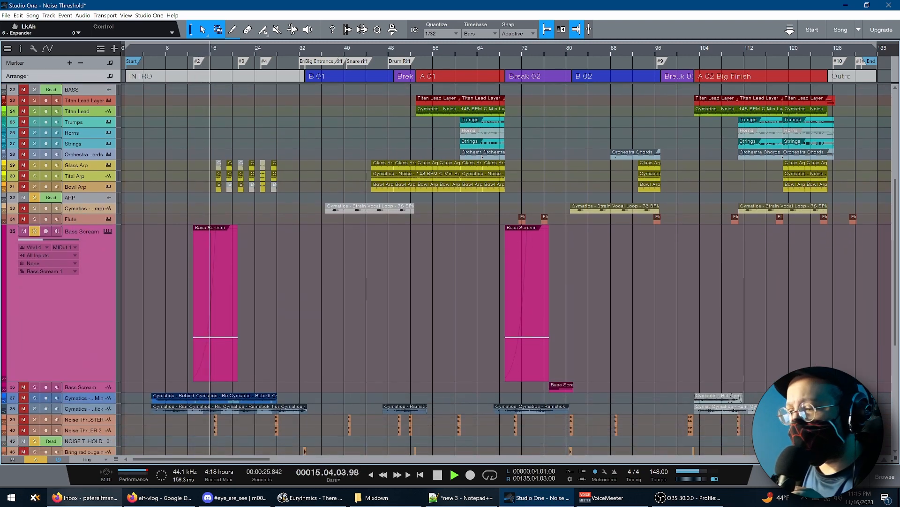
Show the track automation, stop playback after Bass Scream's Macro 4 envelope and list the track's automated parameters
{"action": "mouse_move", "coordinate": [80, 504]}
{"action": "key", "text": "a"}
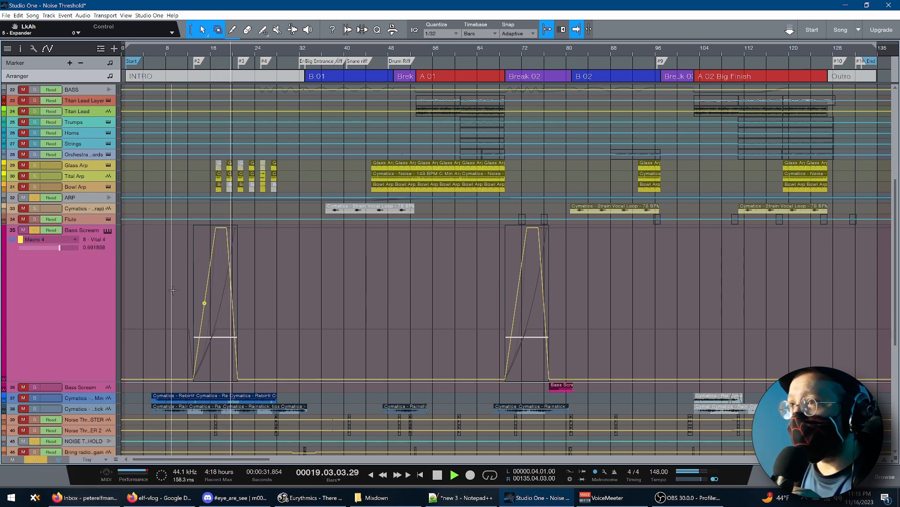
{"action": "key", "text": "space"}
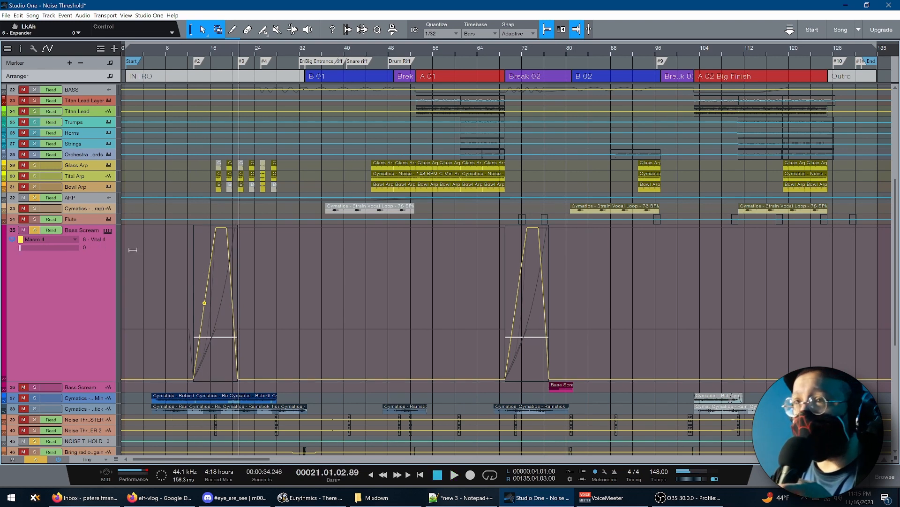
{"action": "left_click", "coordinate": [76, 240]}
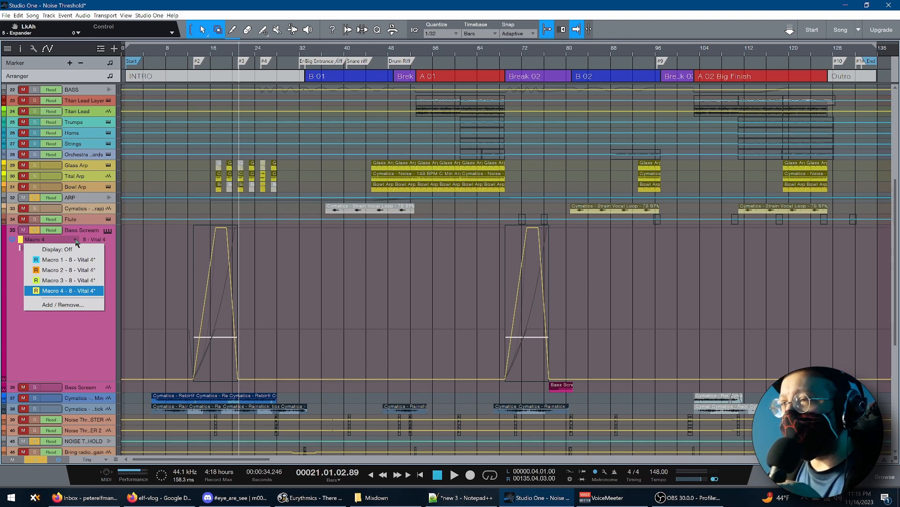
Open Bass Scream's Vital instrument to watch its macros move during playback, close the window and stop playback
{"action": "left_click", "coordinate": [109, 231]}
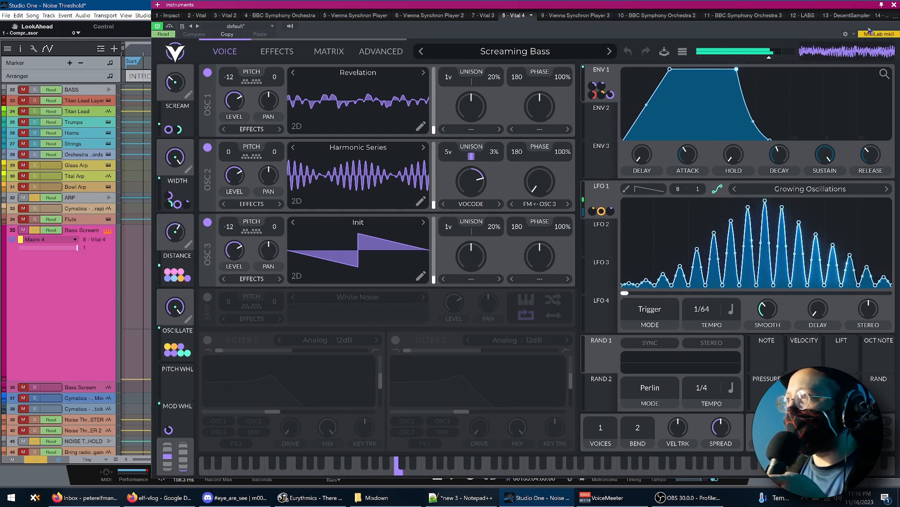
{"action": "left_click", "coordinate": [894, 5]}
{"action": "key", "text": "space"}
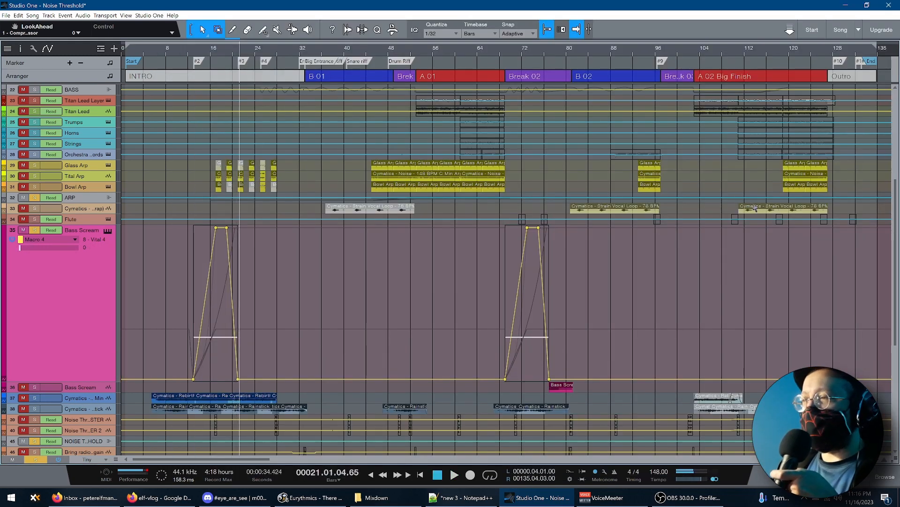
Hide the track automation and play the intro with the Metal Hit 1, Ping and Shing! tracks soloed
{"action": "key", "text": "a"}
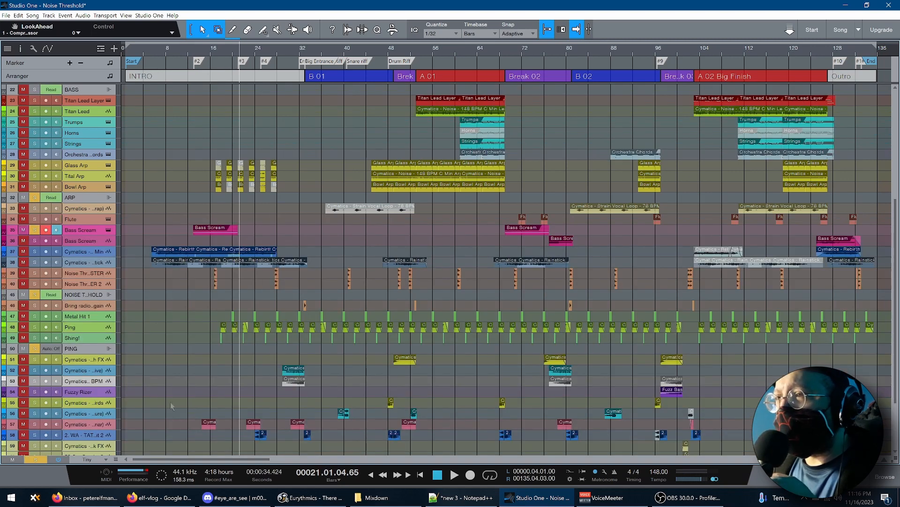
{"action": "left_click", "coordinate": [86, 319]}
{"action": "left_click", "coordinate": [35, 338]}
{"action": "key", "text": "space"}
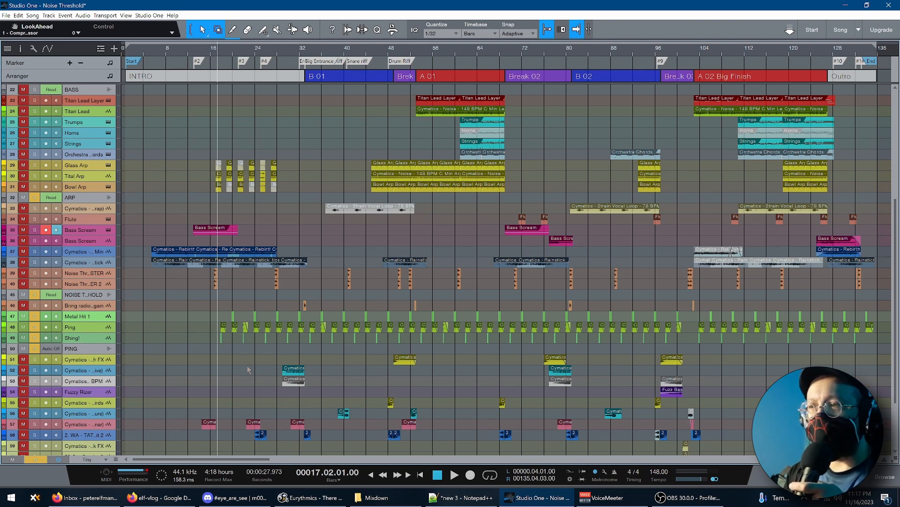
{"action": "key", "text": "space"}
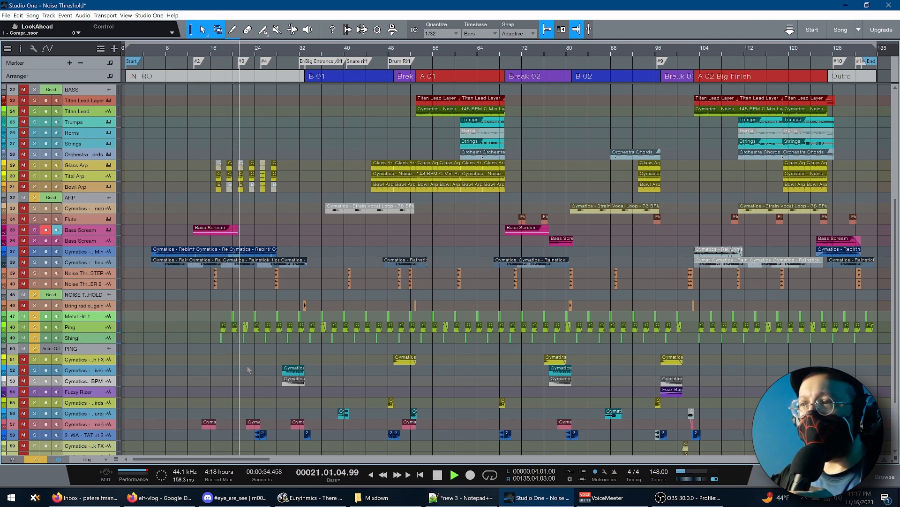
View the PING bus's inserts and its Pro EQ settings during playback, closing both views and stopping playback
{"action": "left_click", "coordinate": [95, 351]}
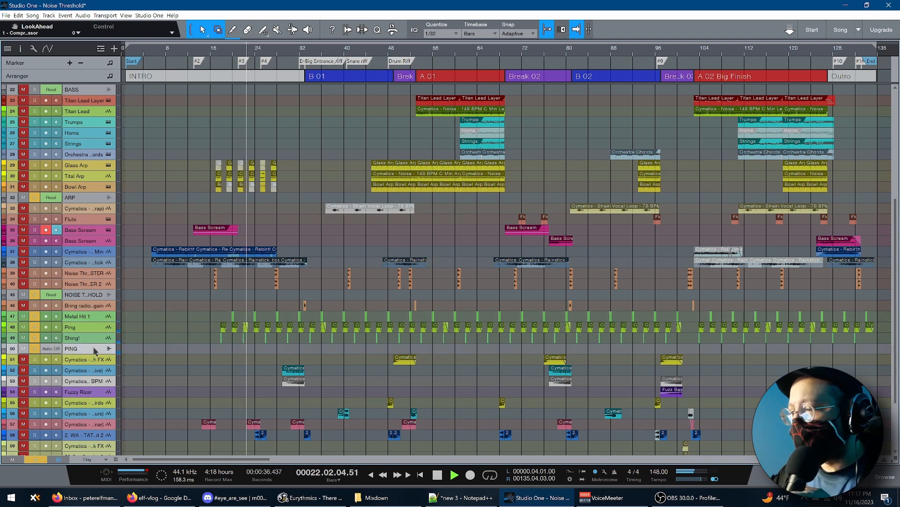
{"action": "key", "text": "F4"}
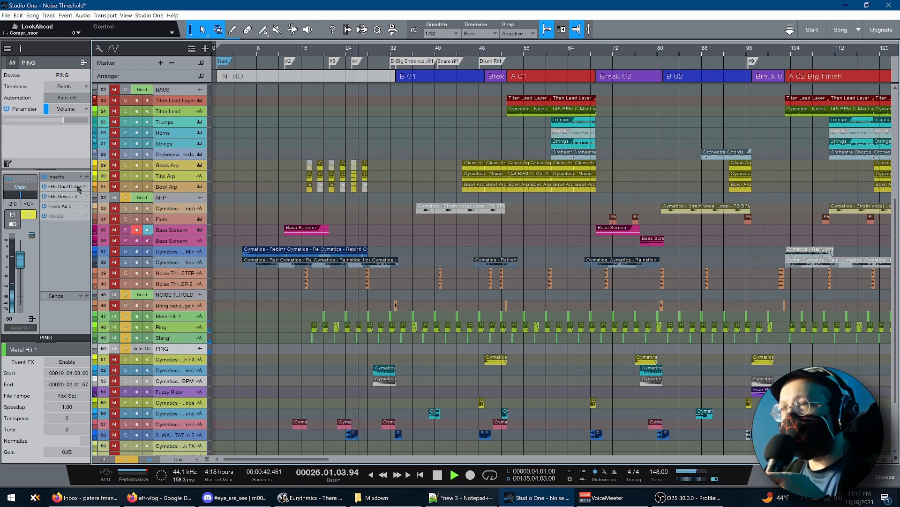
{"action": "left_click", "coordinate": [67, 216]}
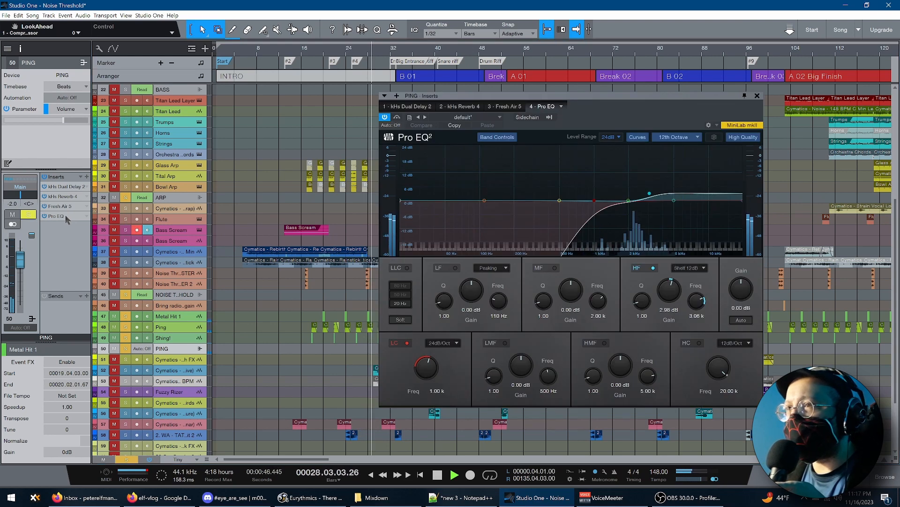
{"action": "left_click", "coordinate": [757, 96]}
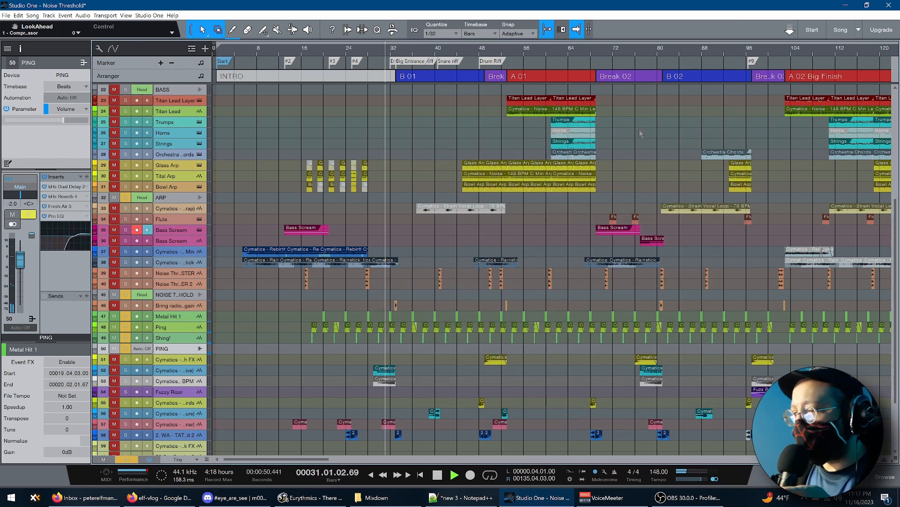
{"action": "key", "text": "F4"}
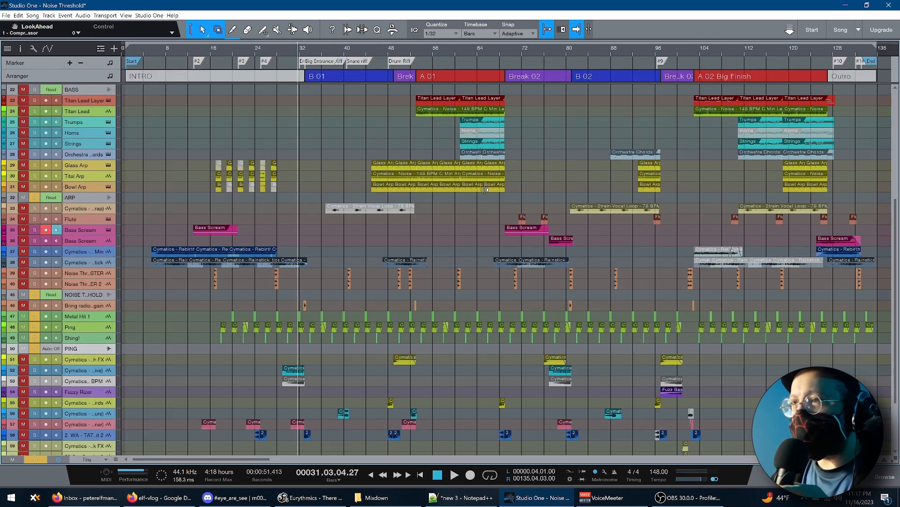
Play the full mix from the end of the intro into B 01, replay from bar 29, and stop playback
{"action": "scroll", "coordinate": [191, 258], "scroll_direction": "up", "scroll_amount": 2}
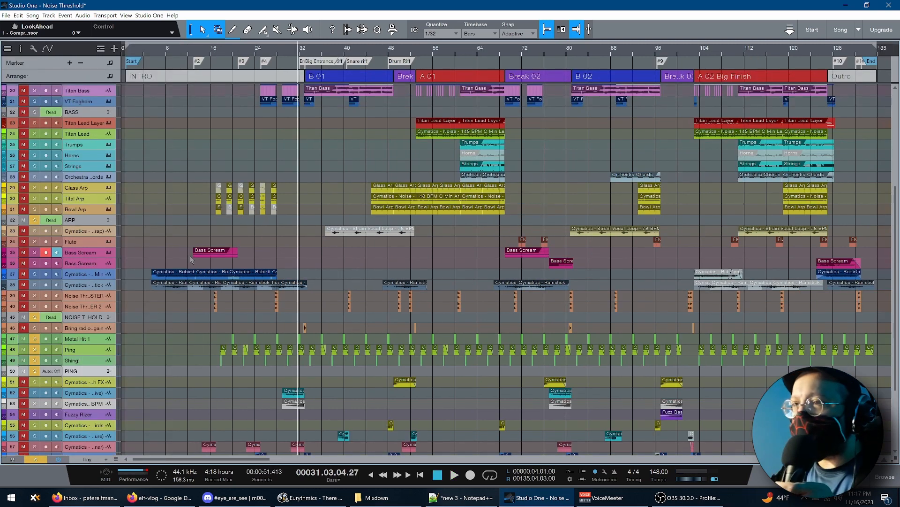
{"action": "scroll", "coordinate": [246, 266], "scroll_direction": "up", "scroll_amount": 15}
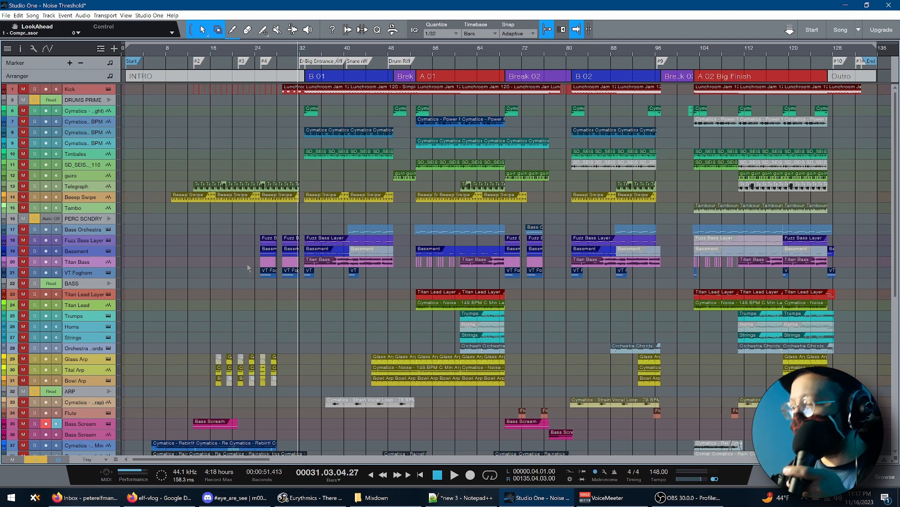
{"action": "key", "text": "space"}
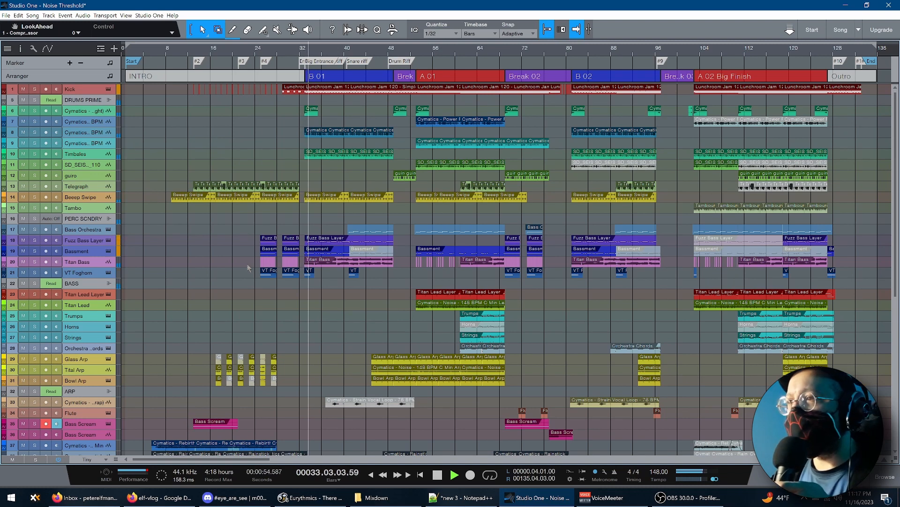
{"action": "key", "text": "space"}
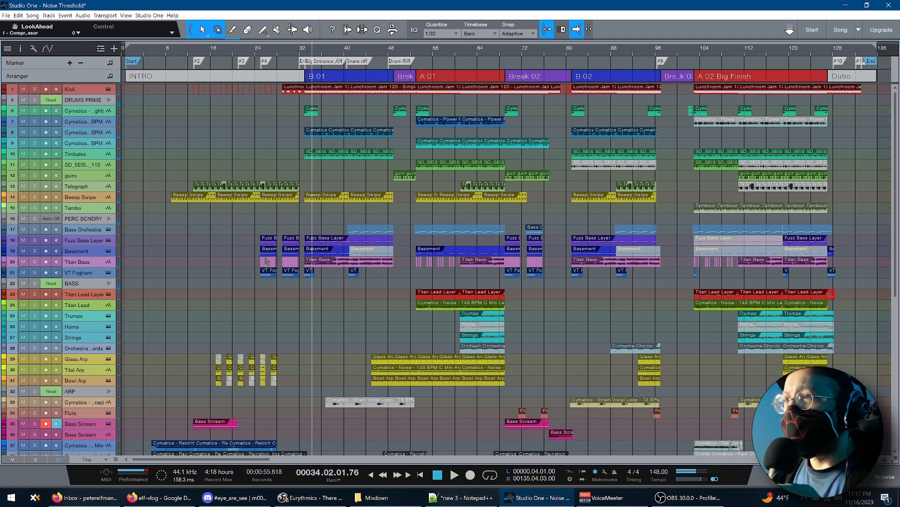
{"action": "left_click", "coordinate": [288, 323]}
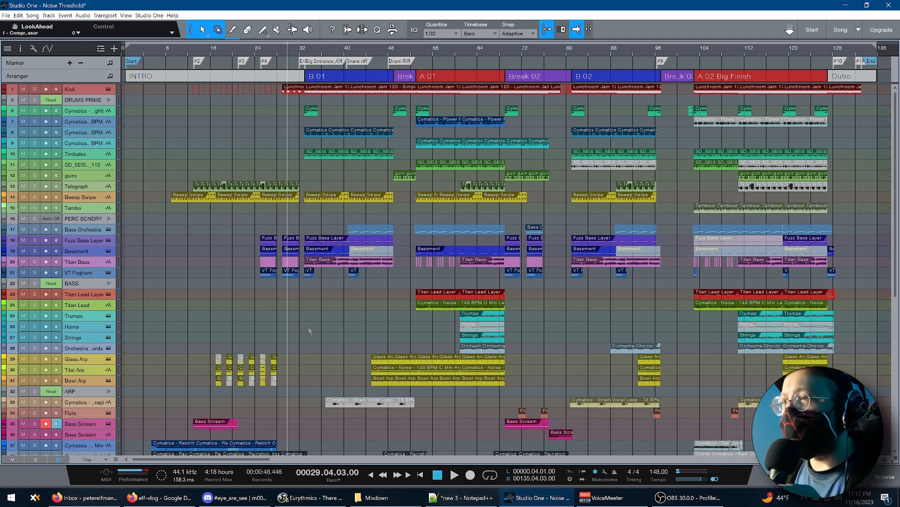
{"action": "key", "text": "space"}
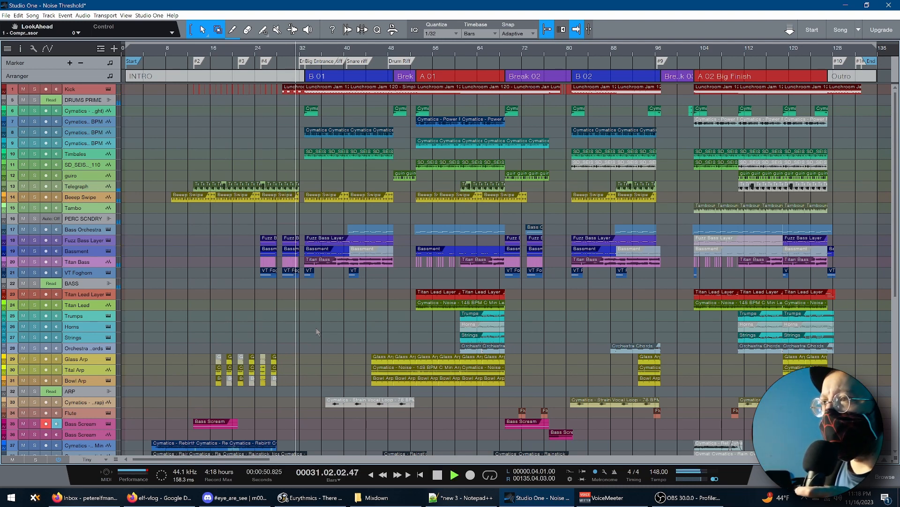
{"action": "key", "text": "space"}
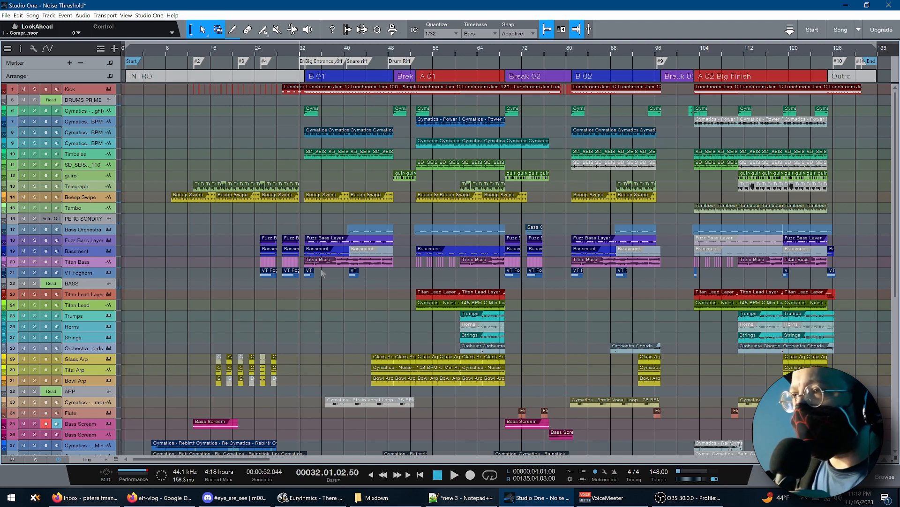
Audition Cymatics track 57 in solo around the start of B 01, stop playback and clear its solo
{"action": "scroll", "coordinate": [316, 280], "scroll_direction": "down", "scroll_amount": 8}
{"action": "scroll", "coordinate": [315, 280], "scroll_direction": "down", "scroll_amount": 1}
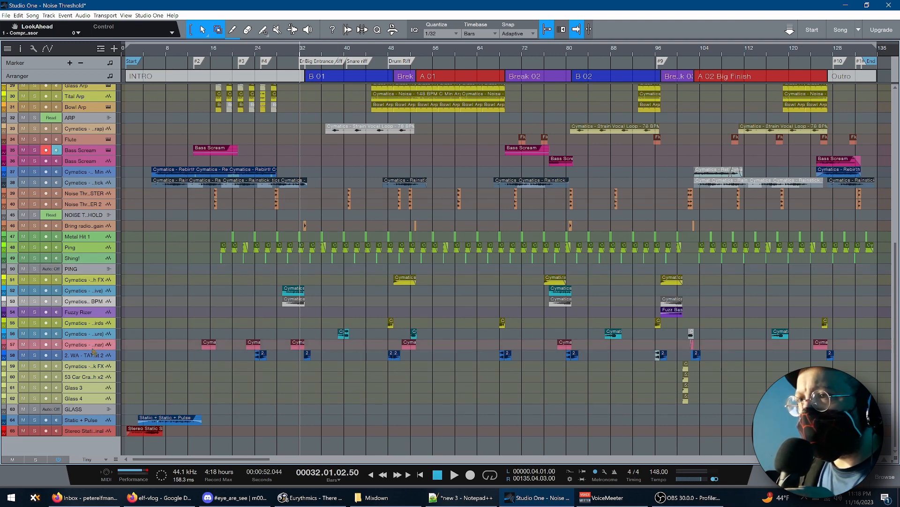
{"action": "left_click", "coordinate": [35, 344]}
{"action": "key", "text": "space"}
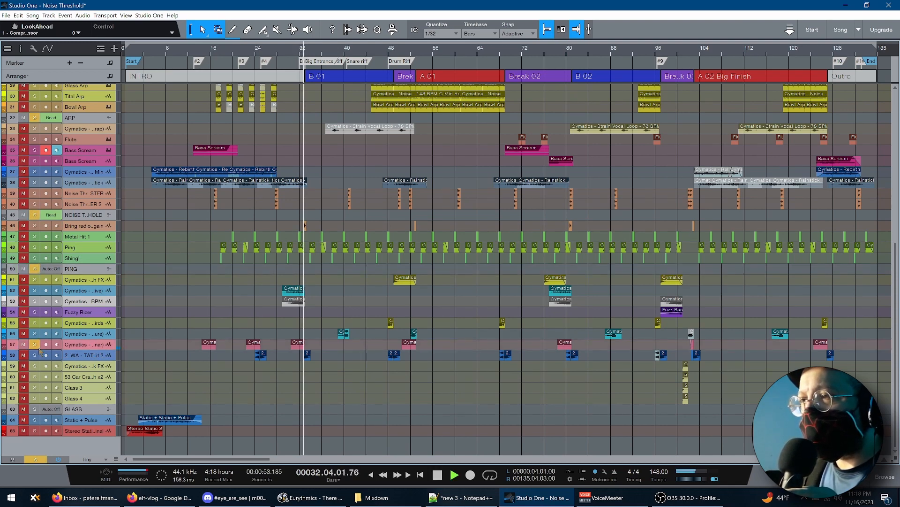
{"action": "key", "text": "space"}
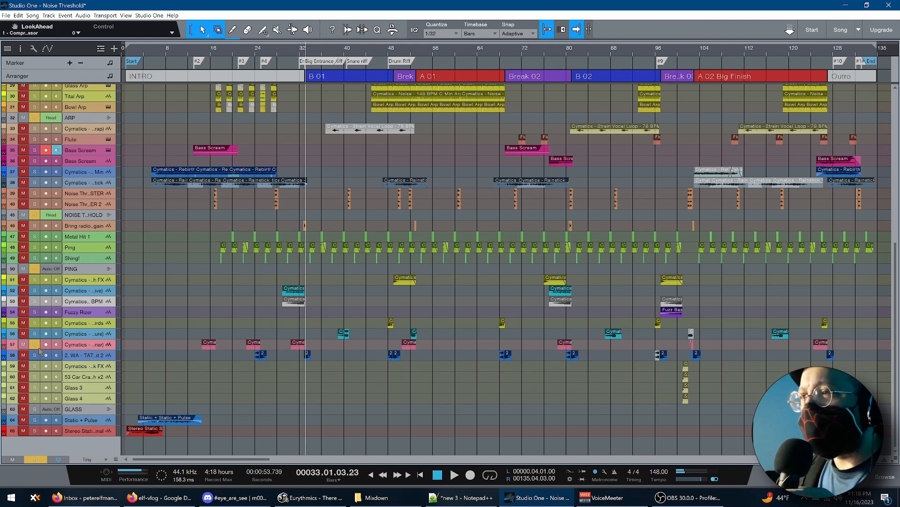
{"action": "left_click", "coordinate": [34, 345]}
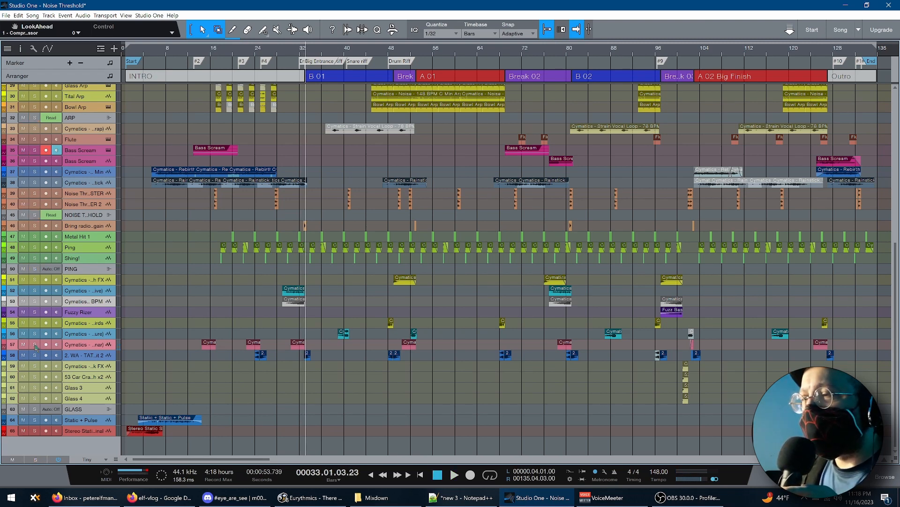
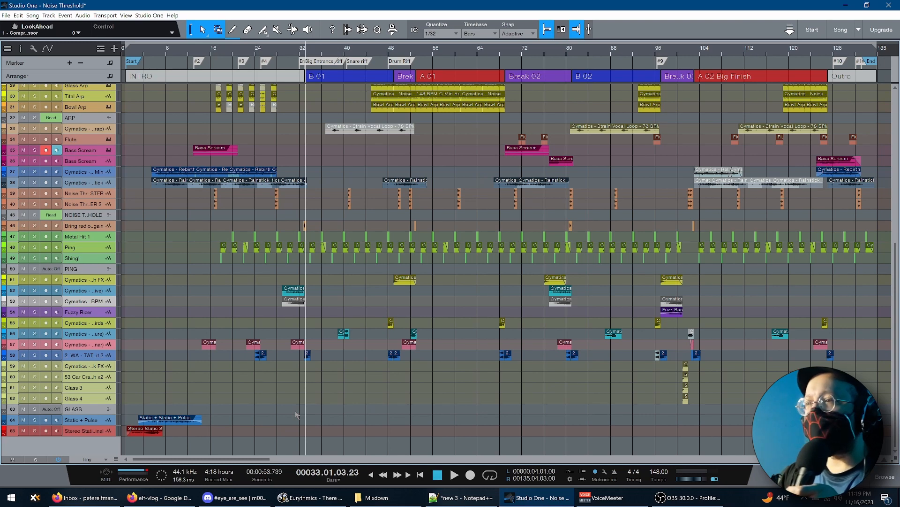
Set the loop range to the INTRO section, play its final bars up to the start of B 01, and stop playback
{"action": "double_click", "coordinate": [290, 78]}
{"action": "left_click_drag", "start_coordinate": [158, 460], "coordinate": [171, 461]}
{"action": "left_click", "coordinate": [438, 352]}
{"action": "key", "text": "space"}
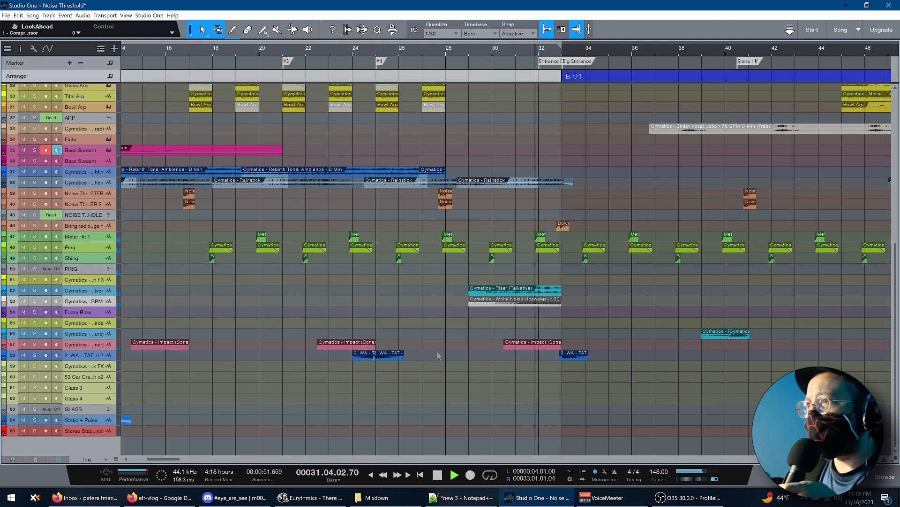
{"action": "key", "text": "space"}
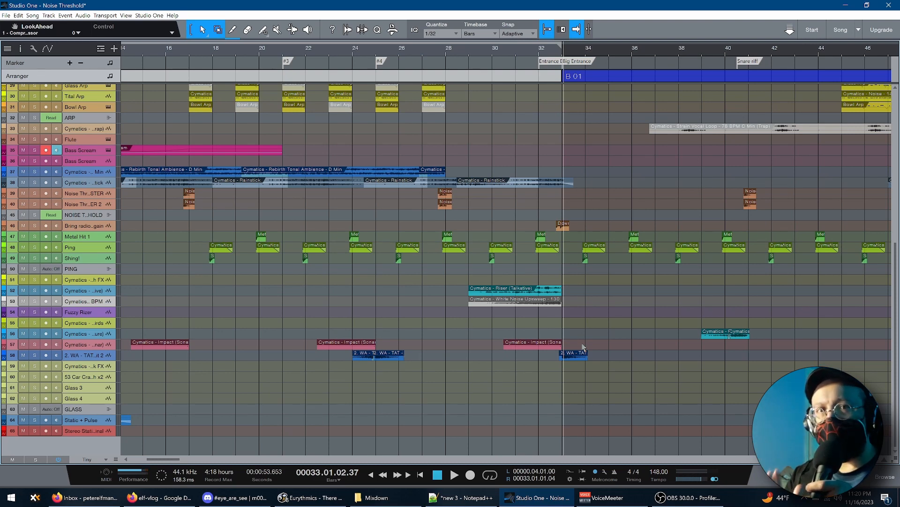
Enlarge the 2. WA - TAT track 58 and audition it in solo from bar 33, clearing the solo when done
{"action": "scroll", "coordinate": [675, 270], "scroll_direction": "up", "scroll_amount": 10}
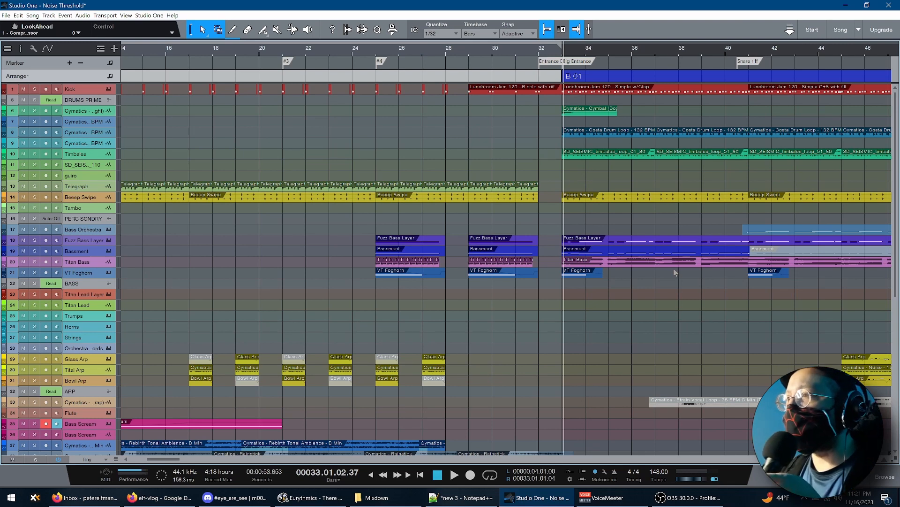
{"action": "left_click", "coordinate": [564, 355]}
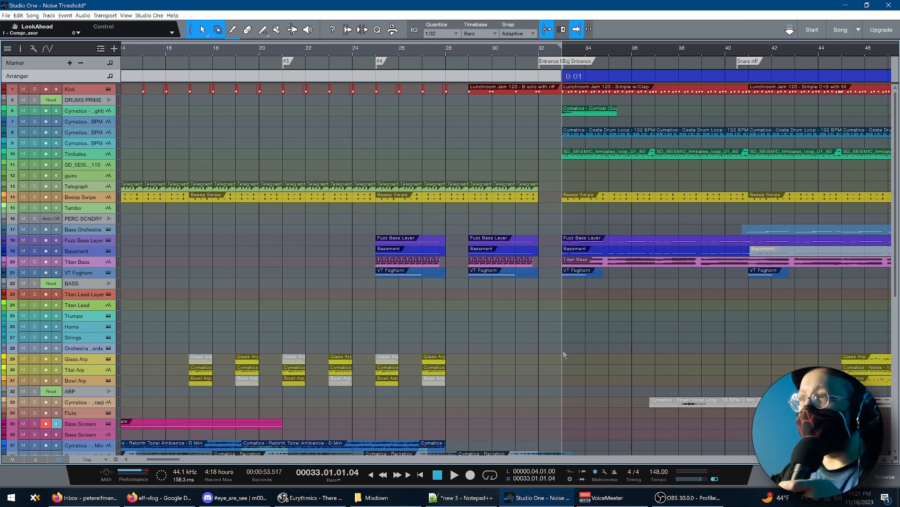
{"action": "scroll", "coordinate": [565, 355], "scroll_direction": "down", "scroll_amount": 8}
{"action": "left_click_drag", "start_coordinate": [87, 360], "coordinate": [88, 497]}
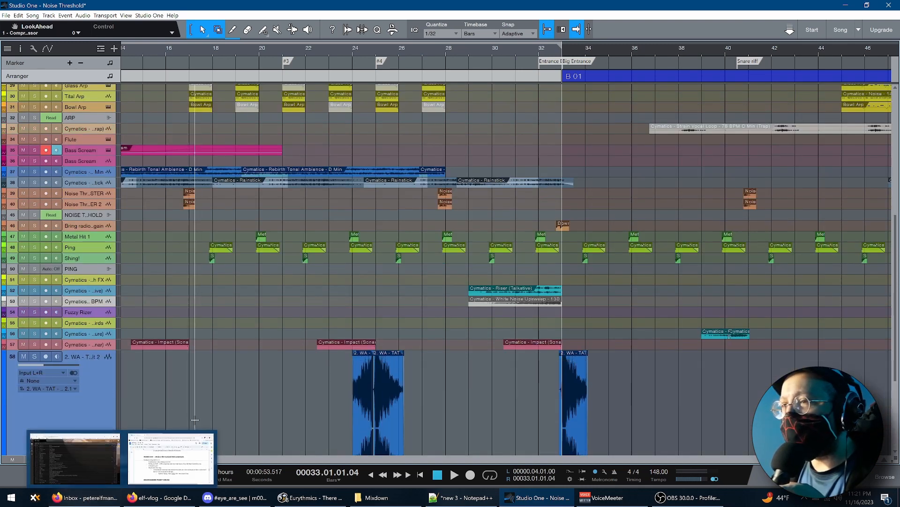
{"action": "left_click", "coordinate": [35, 356]}
{"action": "key", "text": "space"}
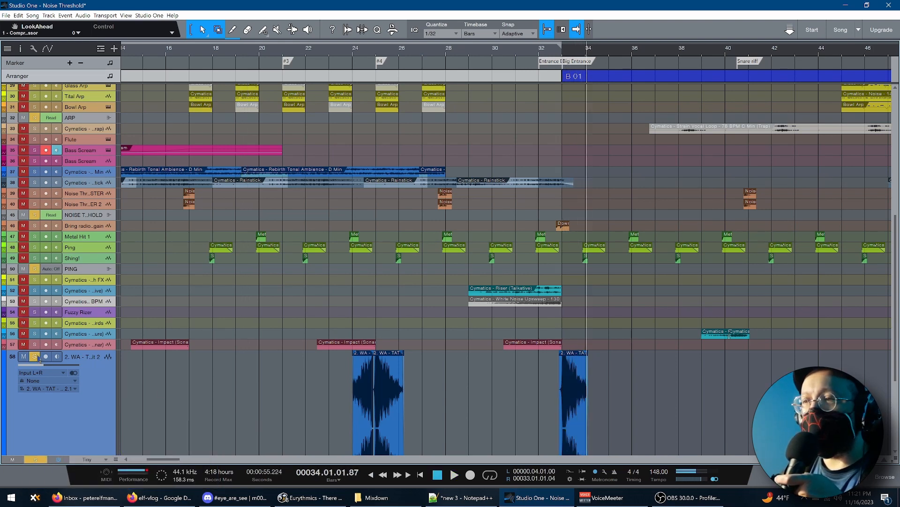
{"action": "left_click", "coordinate": [35, 356]}
{"action": "scroll", "coordinate": [130, 382], "scroll_direction": "down", "scroll_amount": 5}
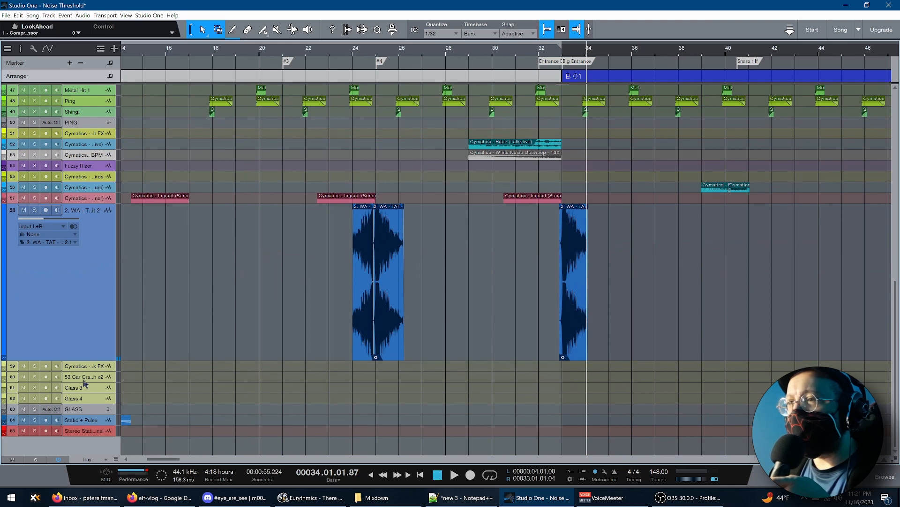
{"action": "scroll", "coordinate": [130, 383], "scroll_direction": "up", "scroll_amount": 10}
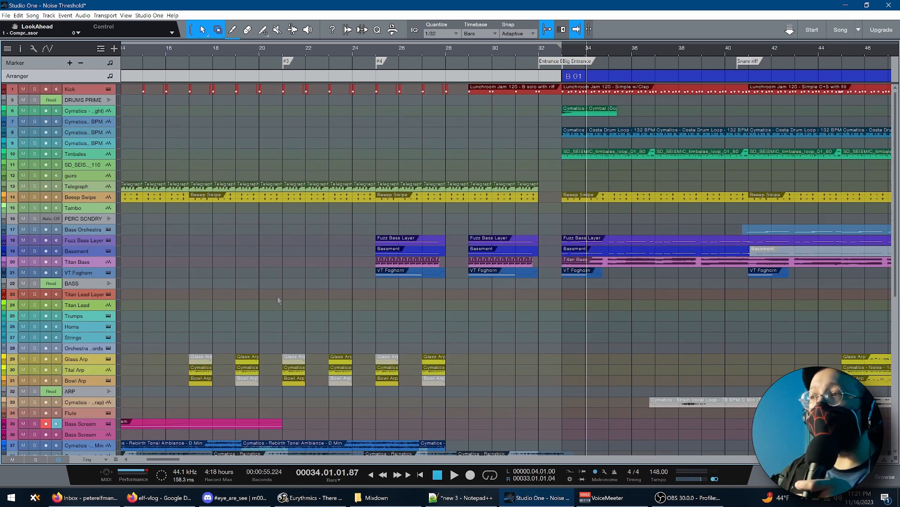
Set the loop range to section B 01, fit it in view, and open the VT Foghorn track's LABS instrument
{"action": "left_click", "coordinate": [558, 324]}
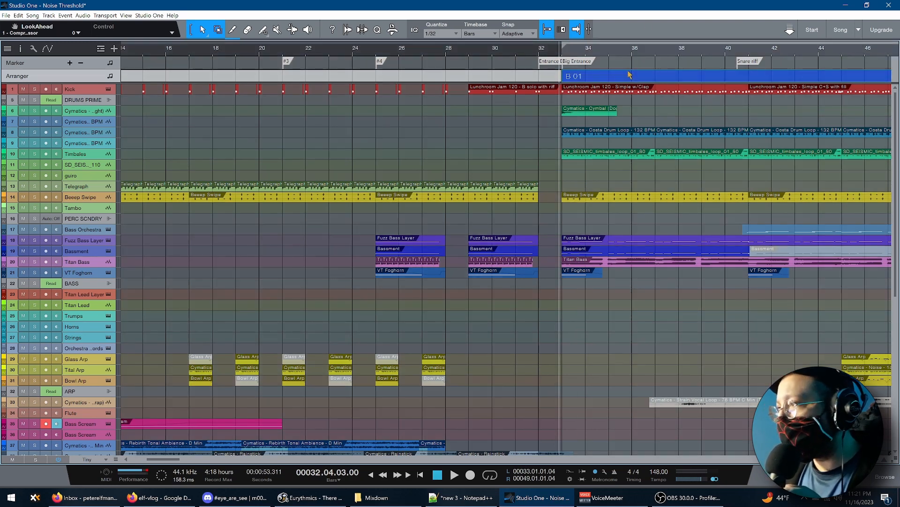
{"action": "key", "text": "shift+l"}
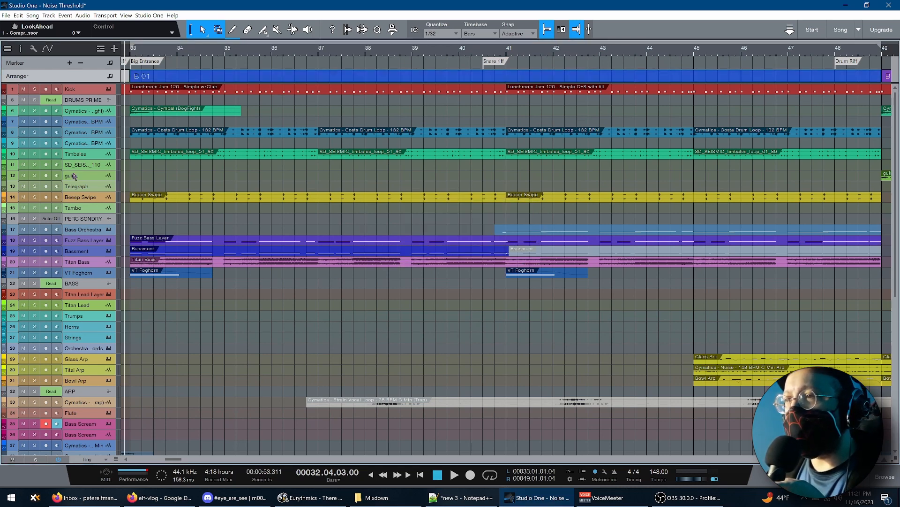
{"action": "left_click", "coordinate": [109, 273]}
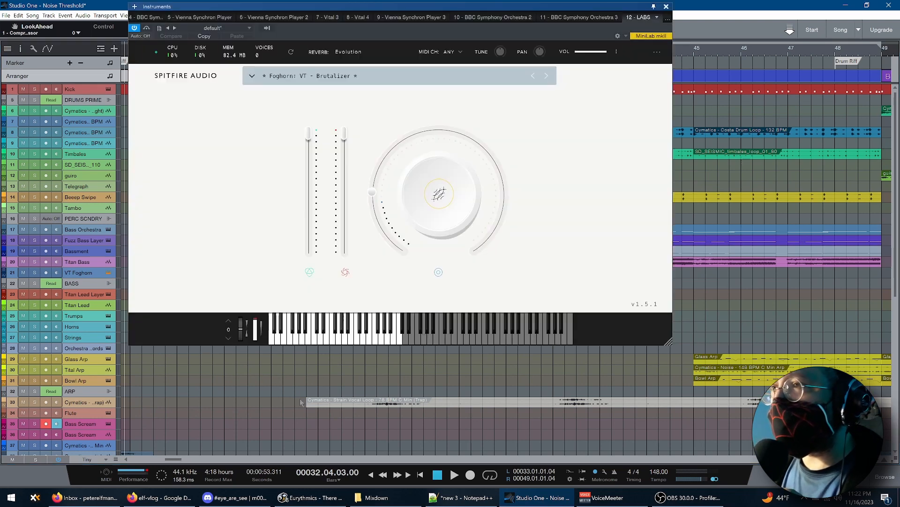
{"action": "left_click_drag", "start_coordinate": [365, 10], "coordinate": [558, 26]}
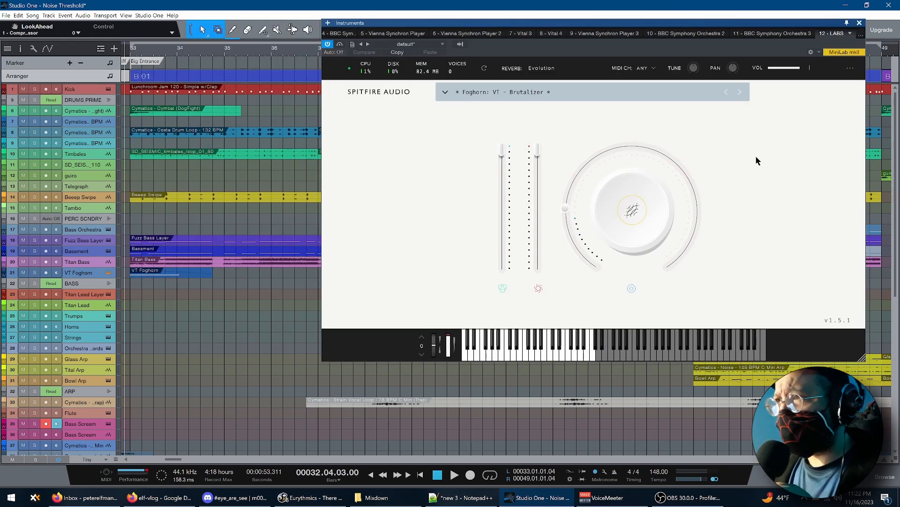
Show the VT Foghorn track's inspector and audition the track in solo, stopping playback and clearing the solo when done
{"action": "left_click", "coordinate": [89, 275]}
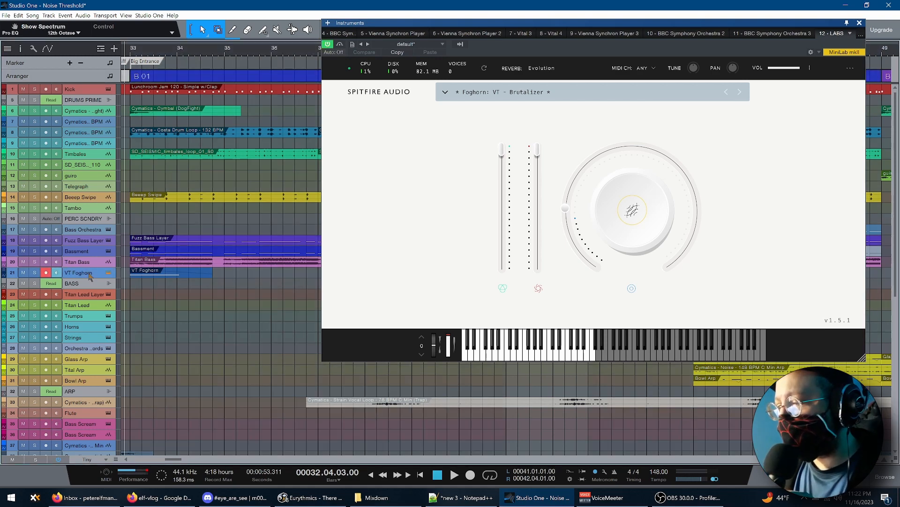
{"action": "key", "text": "F4"}
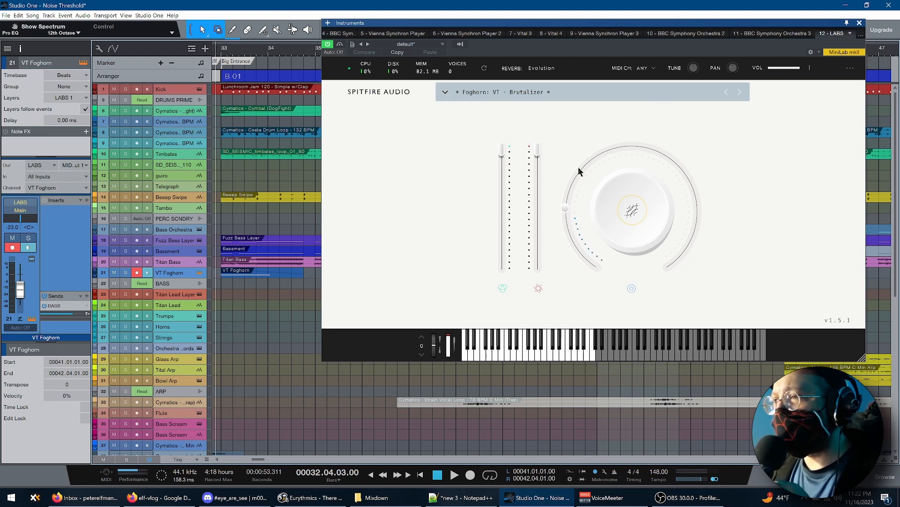
{"action": "key", "text": "s"}
{"action": "key", "text": "space"}
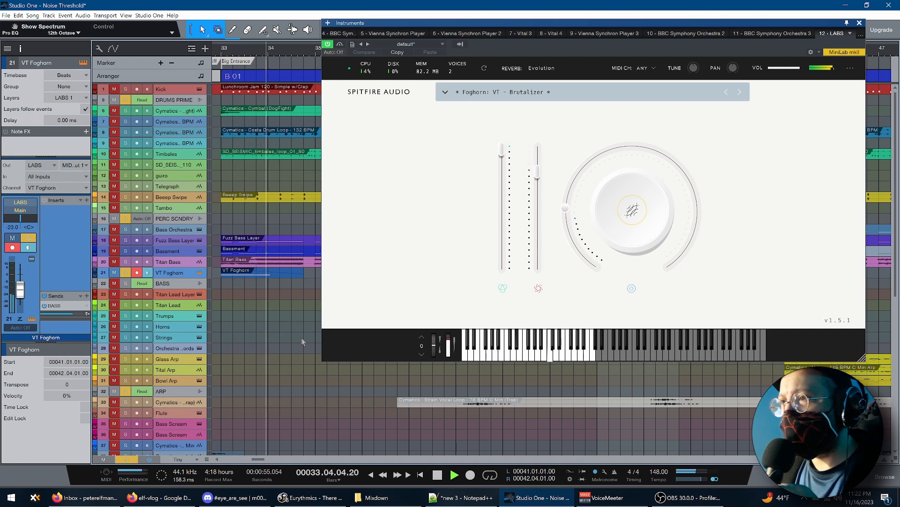
{"action": "key", "text": "space"}
{"action": "key", "text": "s"}
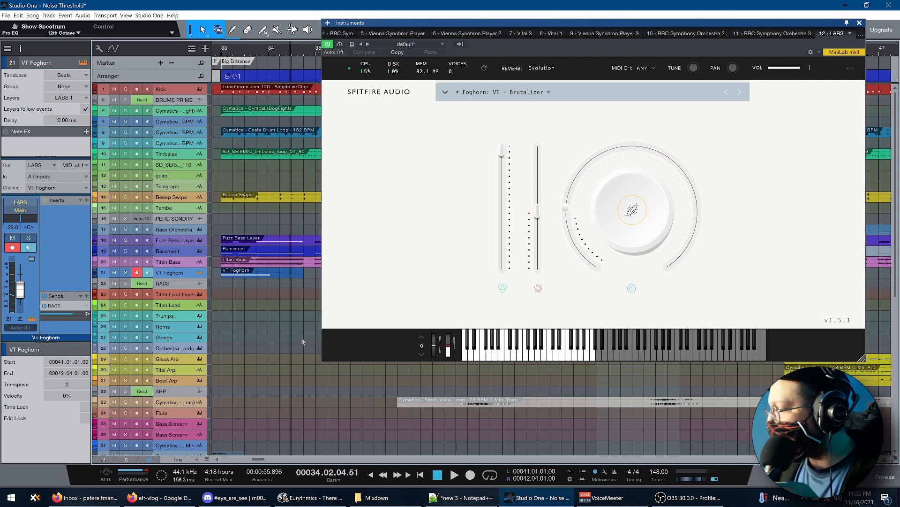
Play the start of B 01, clear the active solos to hear the full mix, stop playback and close the instrument window
{"action": "left_click", "coordinate": [223, 319]}
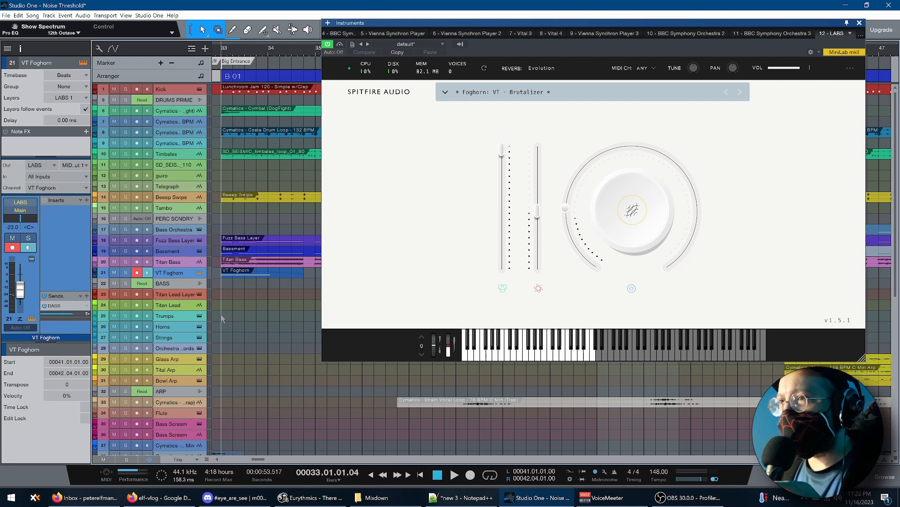
{"action": "key", "text": "shift+s"}
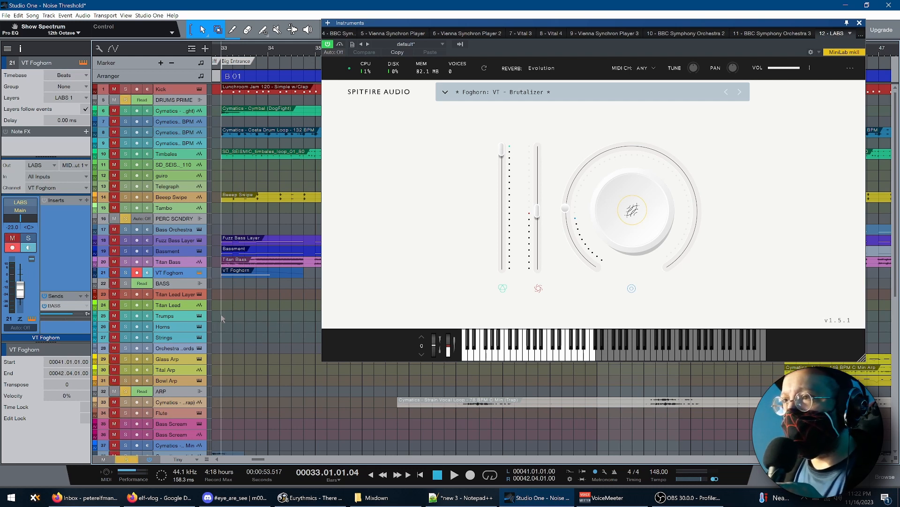
{"action": "left_click", "coordinate": [217, 327]}
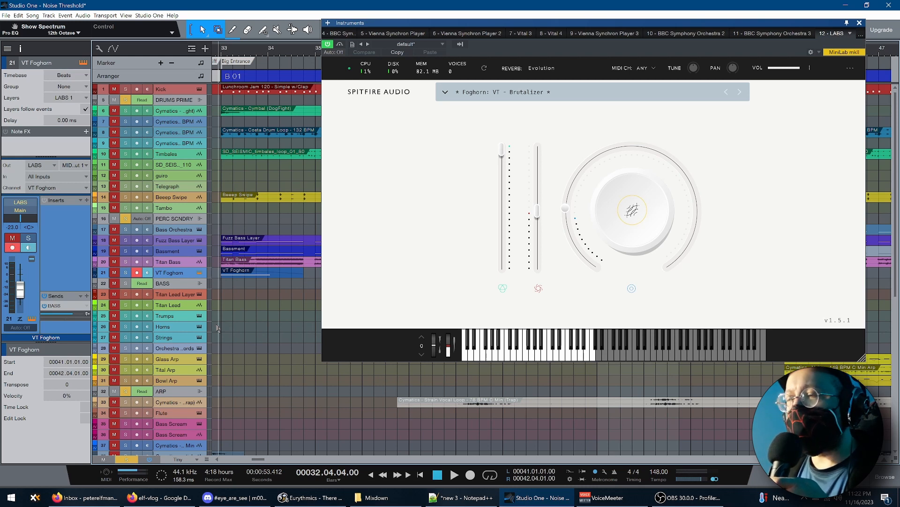
{"action": "key", "text": "space"}
{"action": "key", "text": "shift+s"}
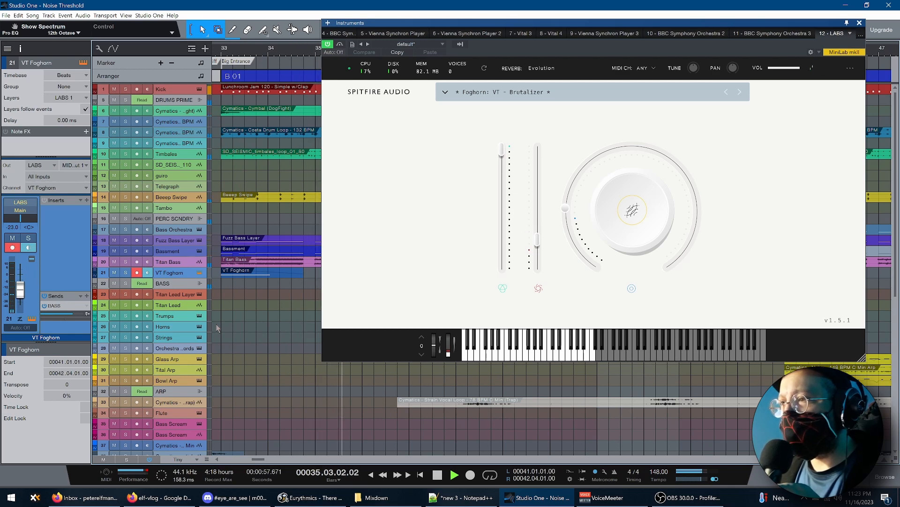
{"action": "key", "text": "space"}
{"action": "key", "text": "F11"}
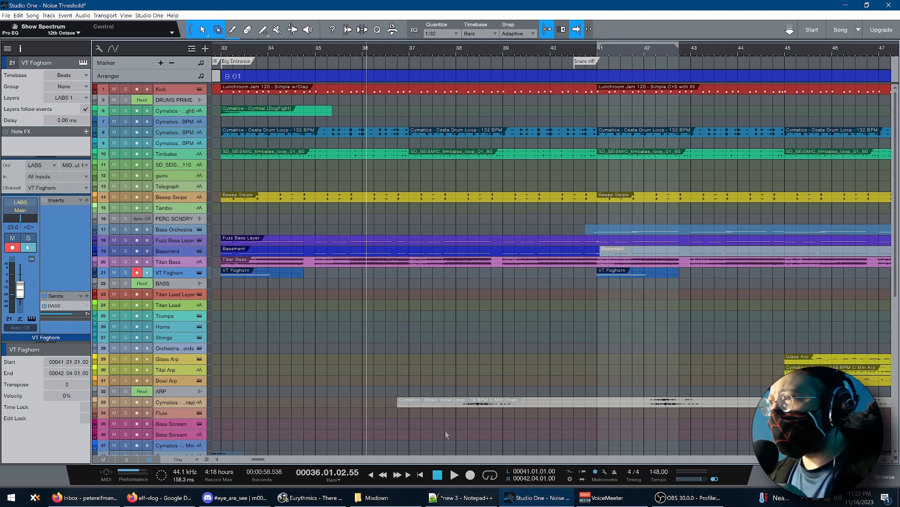
Place the playback cursor at bar 41, enlarge the Bass Orchestra track, and open its Vienna Synchron Player instrument
{"action": "left_click", "coordinate": [598, 52]}
{"action": "left_click_drag", "start_coordinate": [261, 459], "coordinate": [266, 459]}
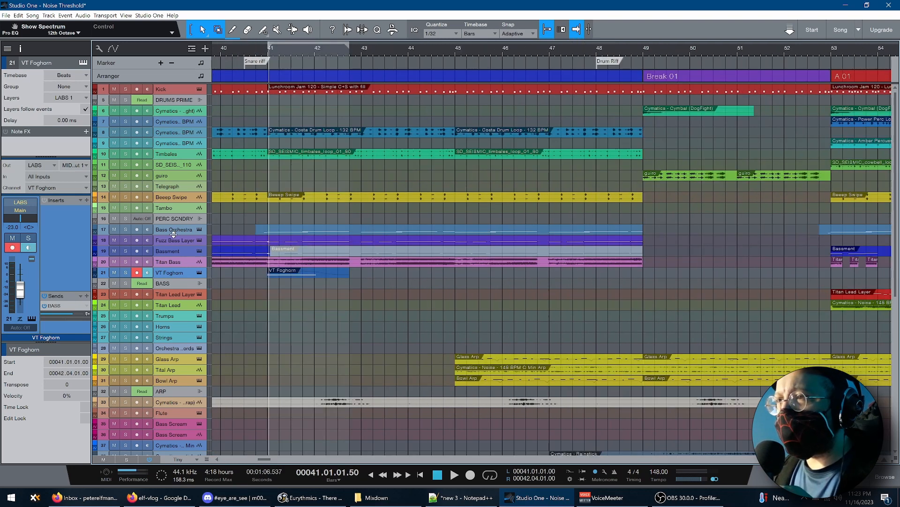
{"action": "left_click_drag", "start_coordinate": [174, 234], "coordinate": [173, 305]}
{"action": "left_click", "coordinate": [199, 231]}
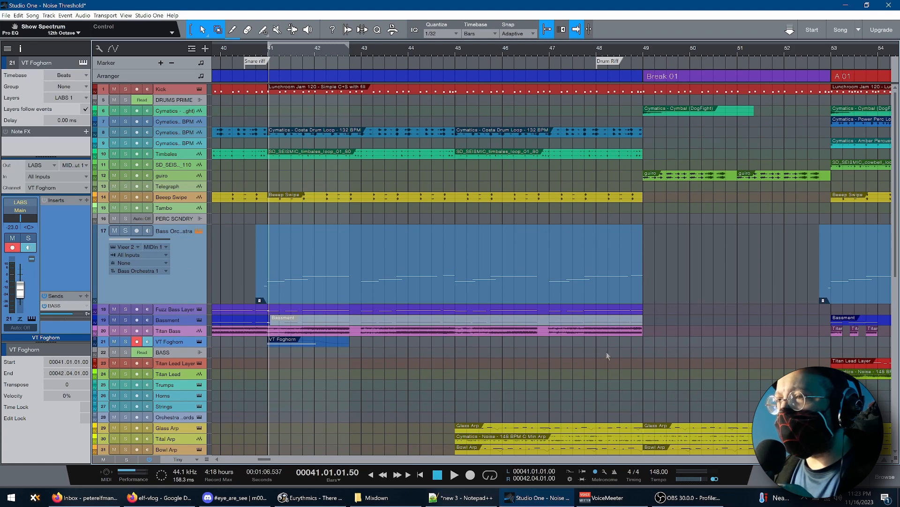
{"action": "left_click_drag", "start_coordinate": [455, 128], "coordinate": [792, 18]}
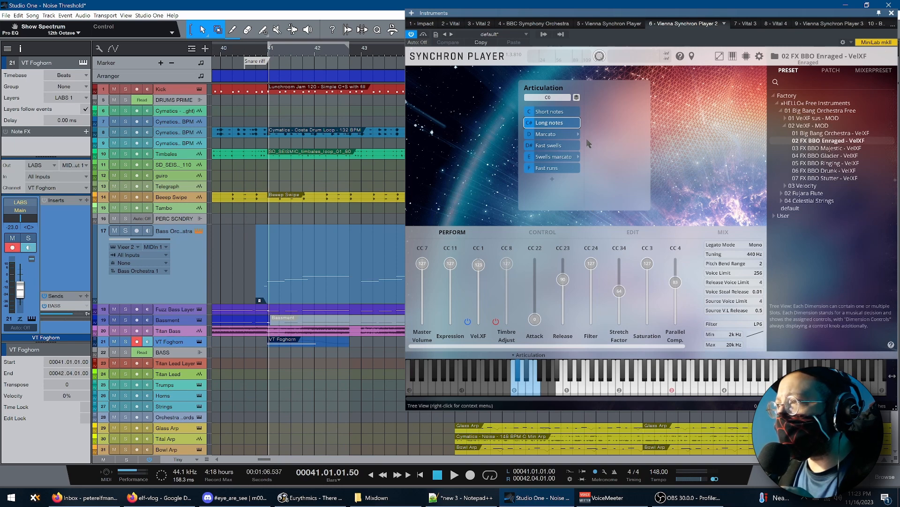
Play the Snare riff passage from bar 41 to Break 01, close the instrument window, and shrink the Bass Orchestra track again
{"action": "key", "text": "space"}
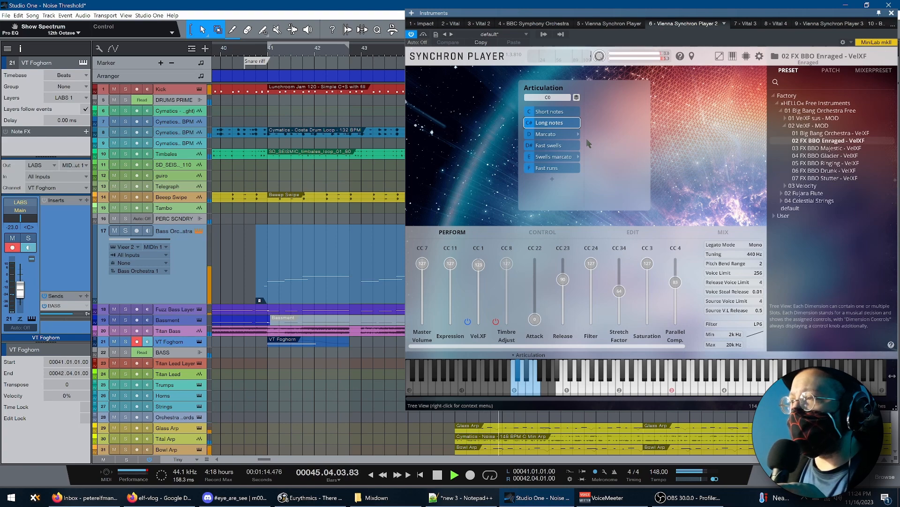
{"action": "left_click_drag", "start_coordinate": [437, 7], "coordinate": [382, 14]}
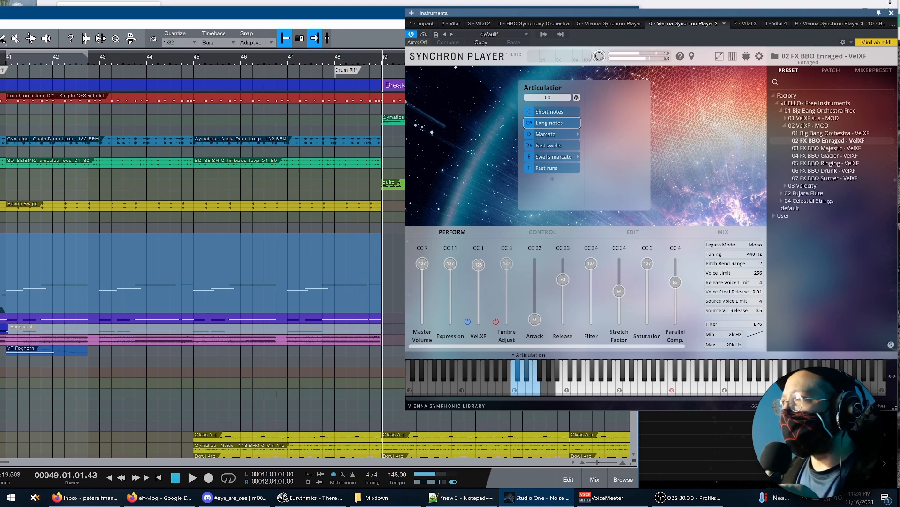
{"action": "left_click", "coordinate": [892, 13]}
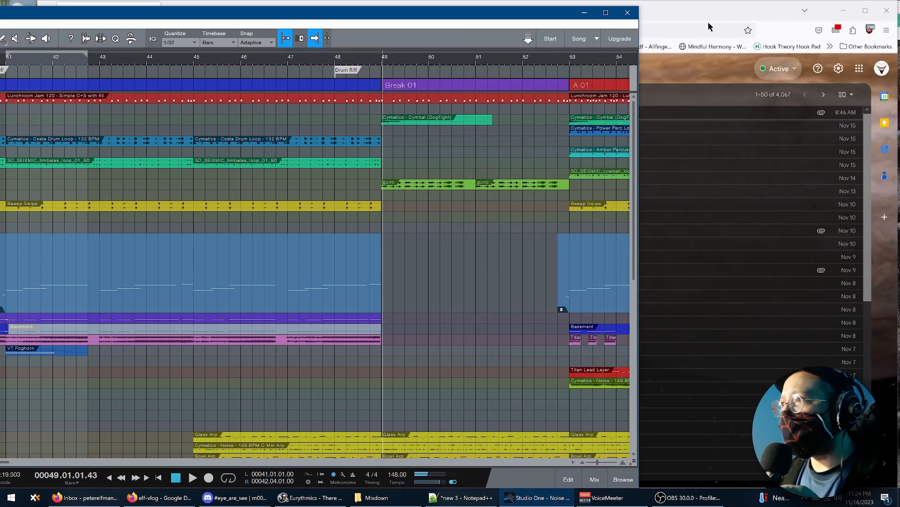
{"action": "left_click", "coordinate": [606, 12]}
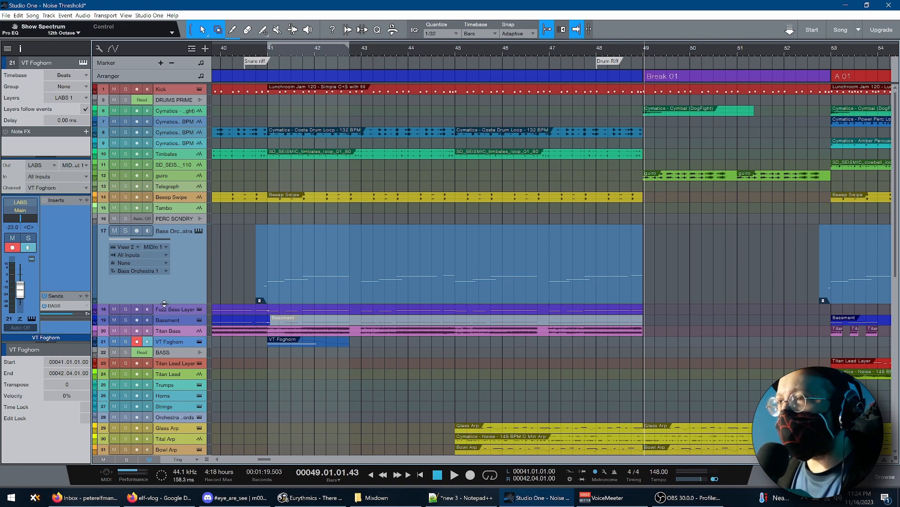
{"action": "left_click_drag", "start_coordinate": [164, 304], "coordinate": [164, 234]}
Play the full mix from bar 45 through Break 01 and stop playback at the start of A 01
{"action": "scroll", "coordinate": [255, 303], "scroll_direction": "down", "scroll_amount": 2}
{"action": "left_click", "coordinate": [255, 303]}
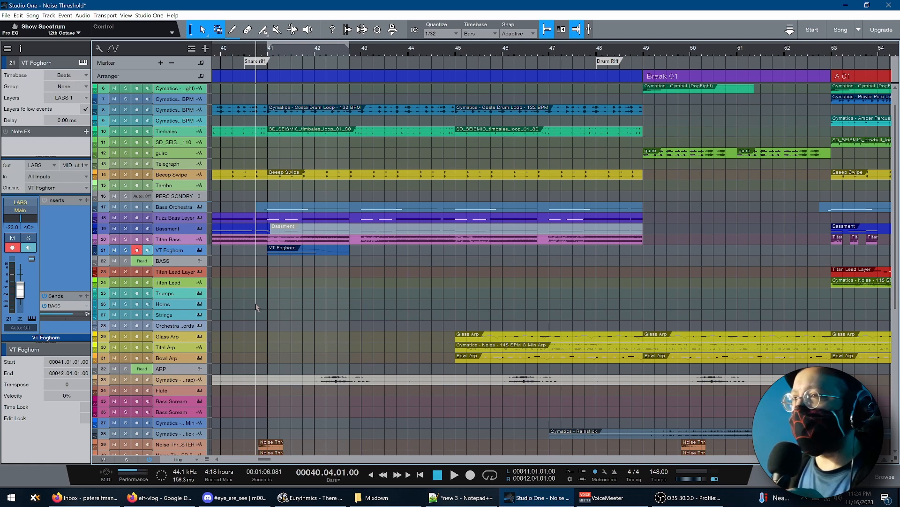
{"action": "left_click", "coordinate": [454, 298]}
{"action": "left_click", "coordinate": [455, 294]}
{"action": "key", "text": "space"}
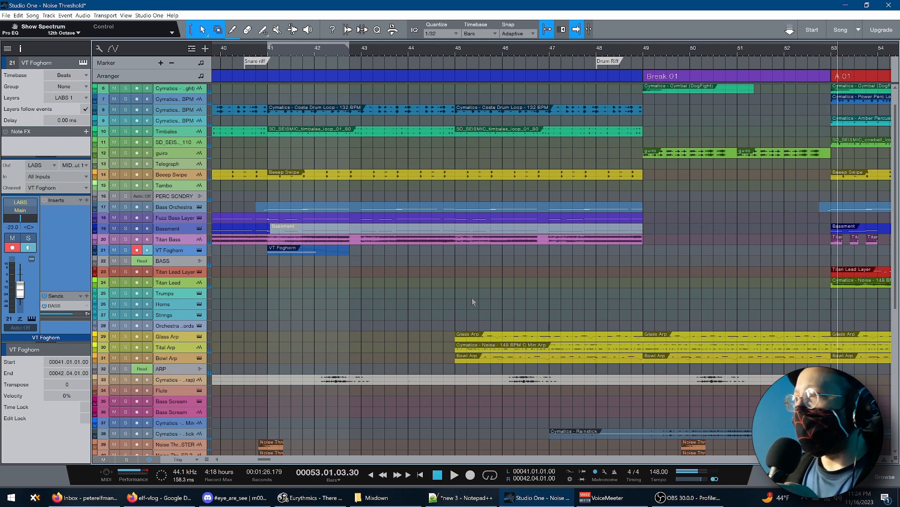
Select the Costa Drum Loop event starting at bar 41 and set the loop range to it
{"action": "scroll", "coordinate": [784, 325], "scroll_direction": "down", "scroll_amount": 3}
{"action": "scroll", "coordinate": [785, 325], "scroll_direction": "down", "scroll_amount": 4}
{"action": "left_click_drag", "start_coordinate": [264, 458], "coordinate": [274, 462]}
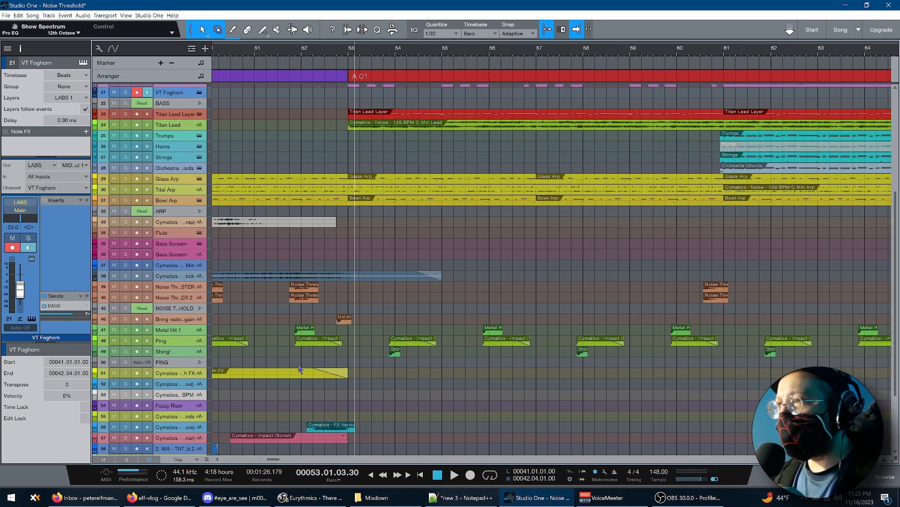
{"action": "scroll", "coordinate": [274, 462], "scroll_direction": "up", "scroll_amount": 7}
{"action": "mouse_move", "coordinate": [272, 460]}
{"action": "left_mouse_down"}
{"action": "mouse_move", "coordinate": [263, 460]}
{"action": "mouse_move", "coordinate": [280, 462]}
{"action": "left_mouse_up"}
{"action": "left_click", "coordinate": [325, 133]}
{"action": "key", "text": "p"}
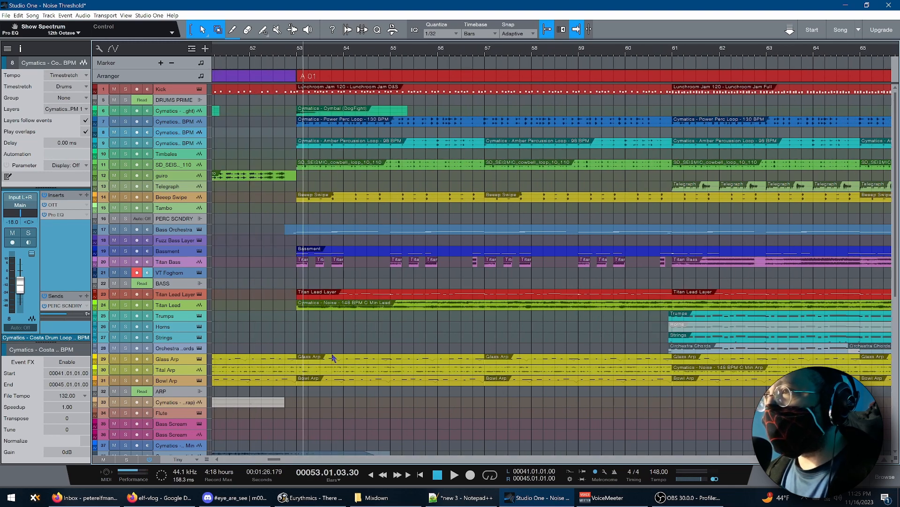
Set the loop range to section A 01, hide the inspector, and place the playback cursor at the section's start
{"action": "scroll", "coordinate": [334, 358], "scroll_direction": "down", "scroll_amount": 6}
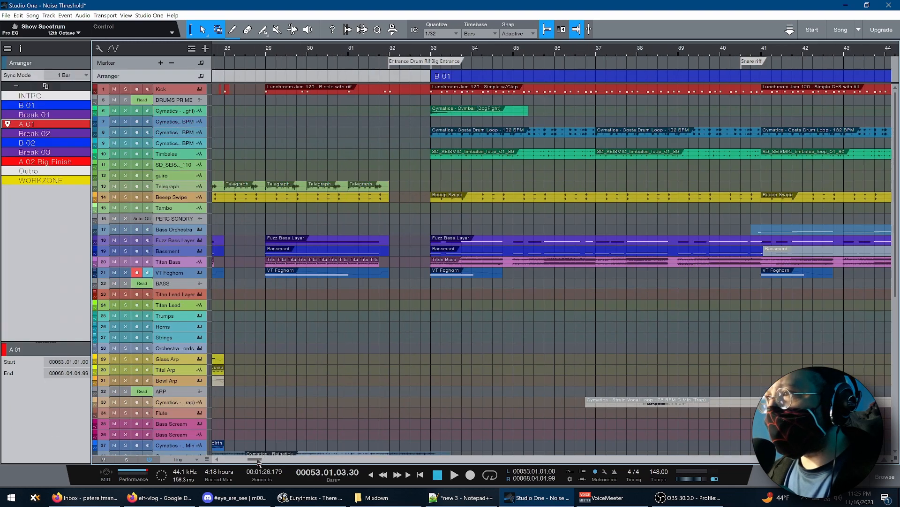
{"action": "left_click_drag", "start_coordinate": [259, 462], "coordinate": [280, 462]}
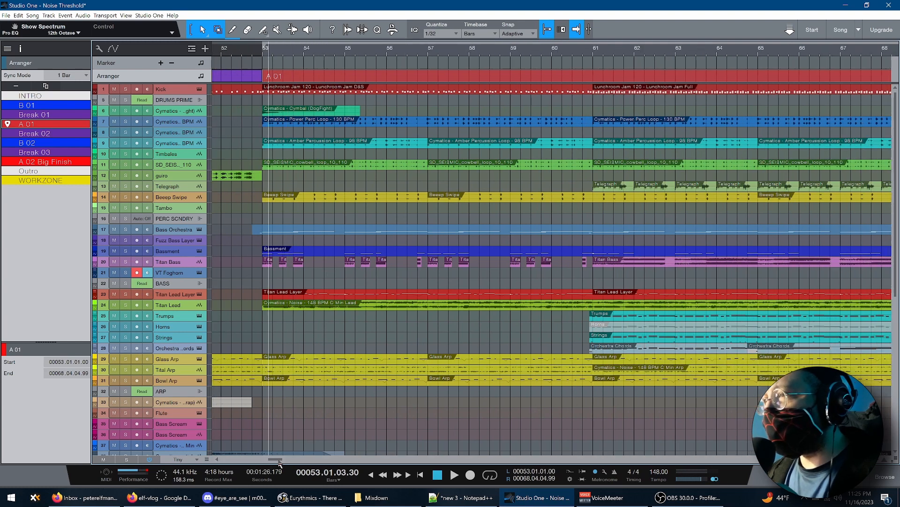
{"action": "key", "text": "F4"}
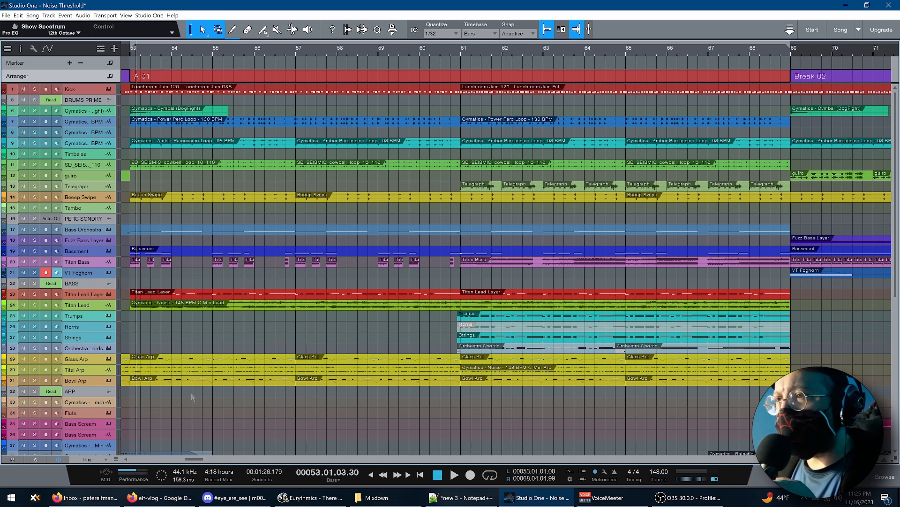
{"action": "left_click", "coordinate": [130, 345]}
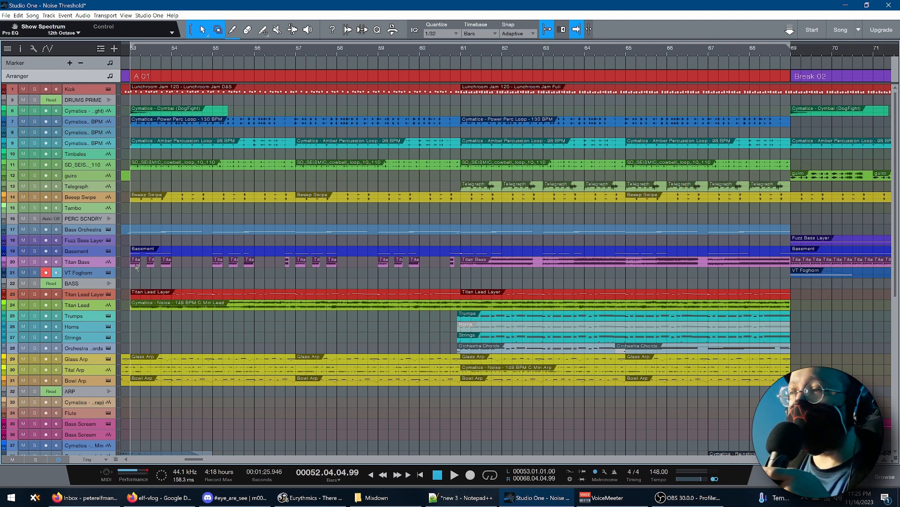
Select the Bassment event at bar 53 and play the opening of A 01 up to bar 56
{"action": "left_click", "coordinate": [161, 254]}
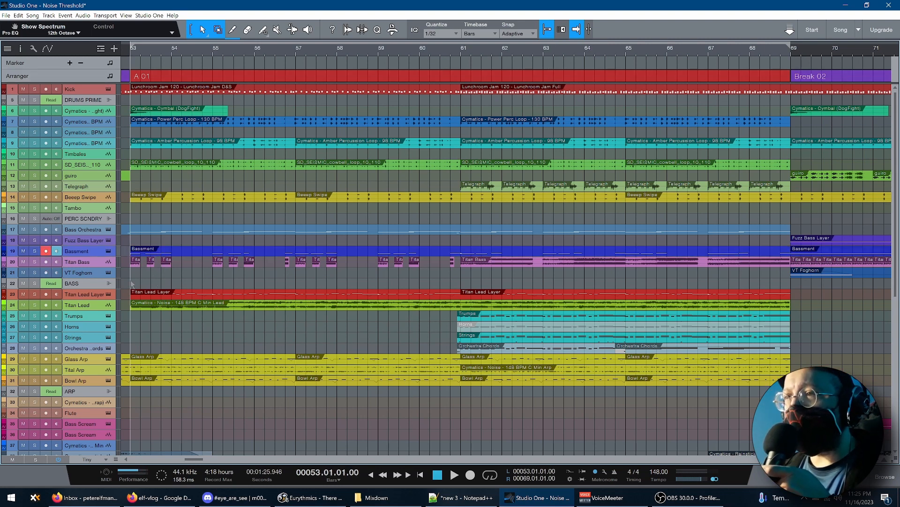
{"action": "key", "text": "space"}
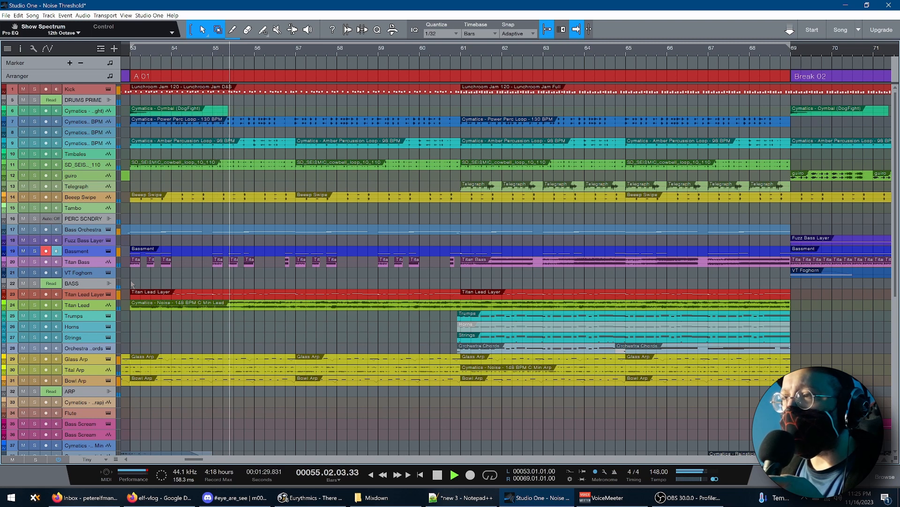
{"action": "key", "text": "space"}
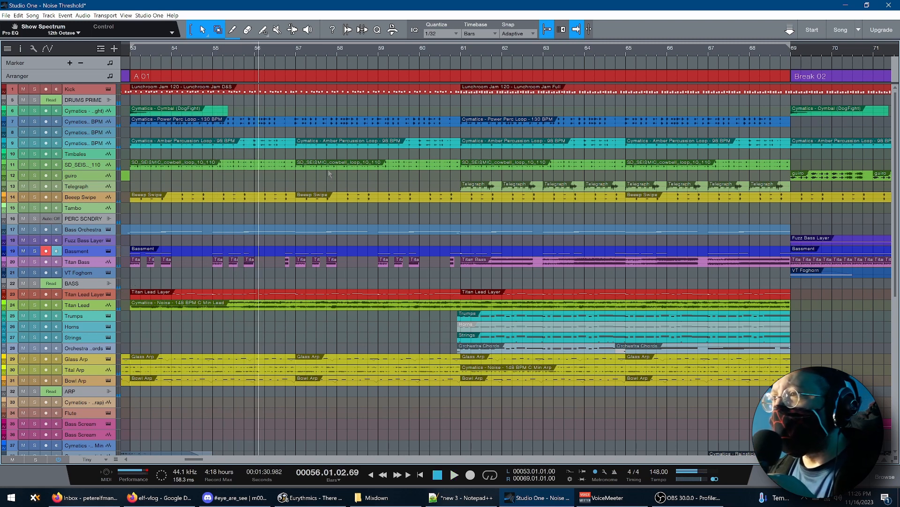
Play the second half of A 01 from bar 61 to bar 65 with the Bass Orchestra instrument window open
{"action": "left_click", "coordinate": [462, 283]}
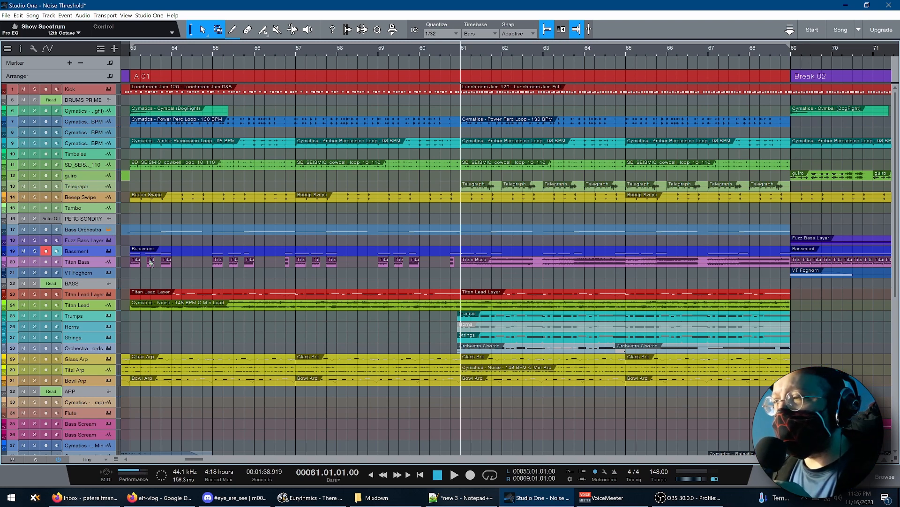
{"action": "key", "text": "space"}
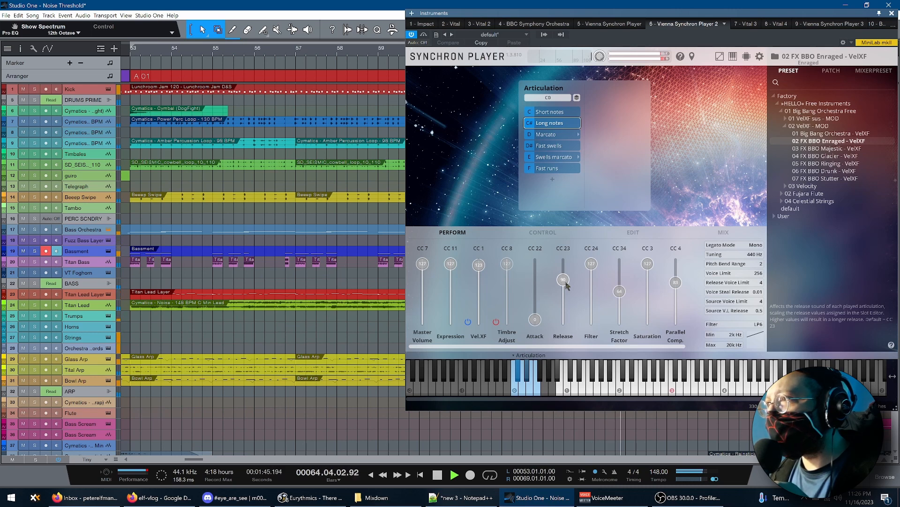
{"action": "key", "text": "space"}
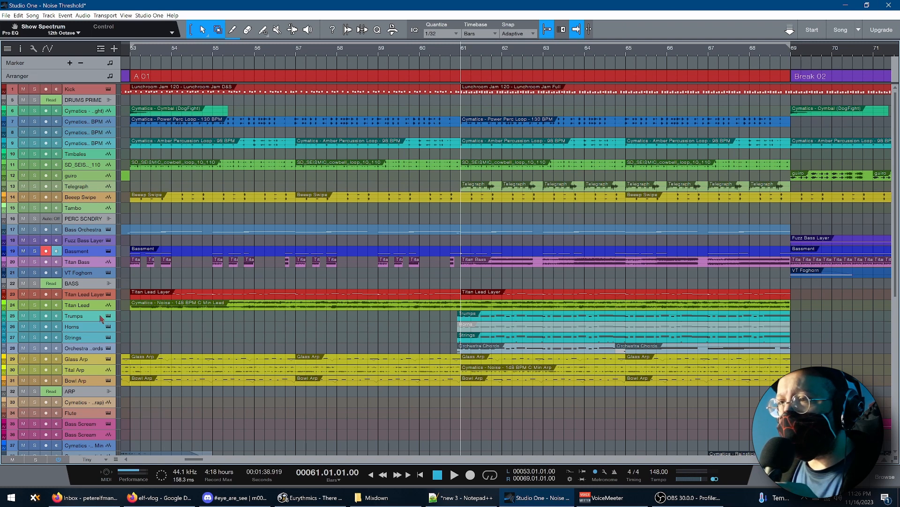
View the instruments of the Trumps, Horns, Strings and Orchestra Chords tracks in turn, and close the instrument window
{"action": "left_click", "coordinate": [109, 316]}
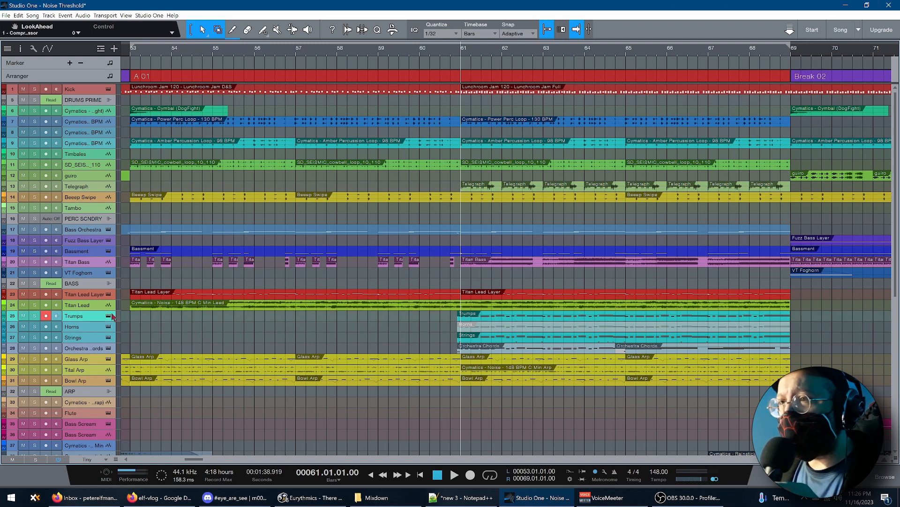
{"action": "left_click", "coordinate": [108, 316]}
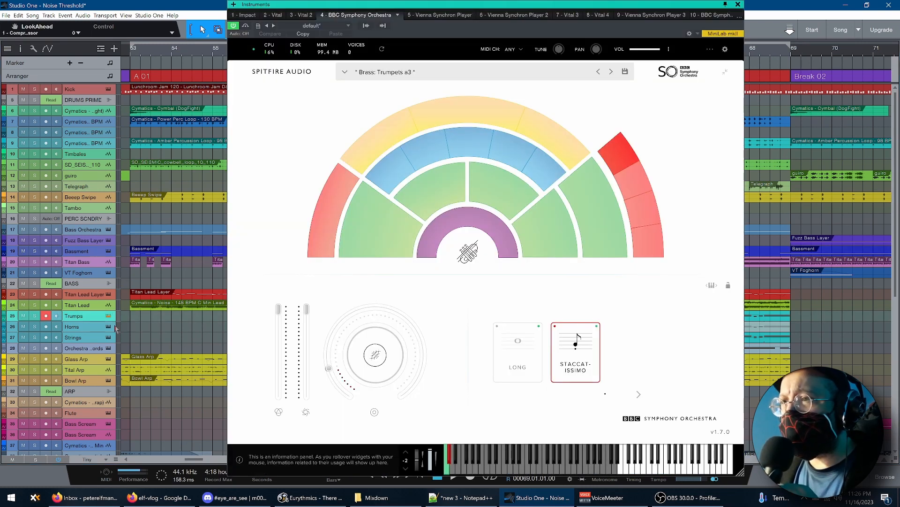
{"action": "left_click", "coordinate": [92, 329]}
{"action": "left_click", "coordinate": [94, 337]}
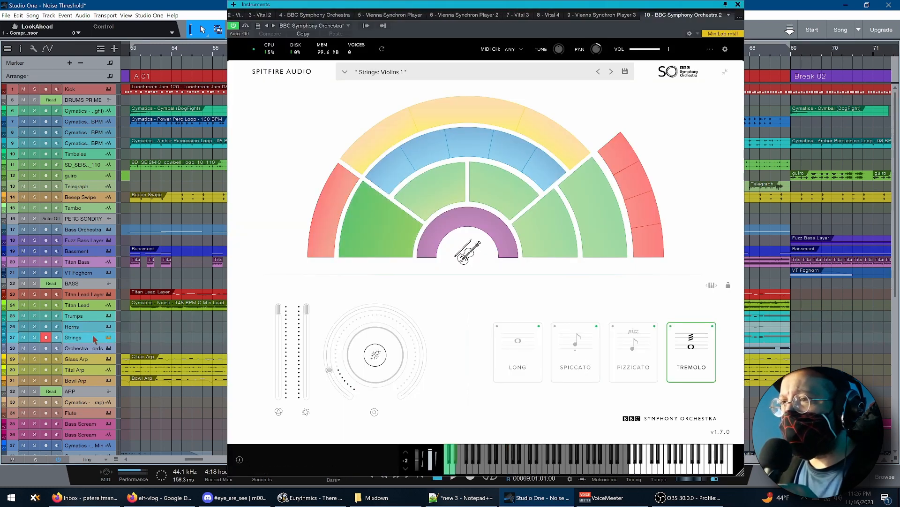
{"action": "left_click", "coordinate": [94, 348]}
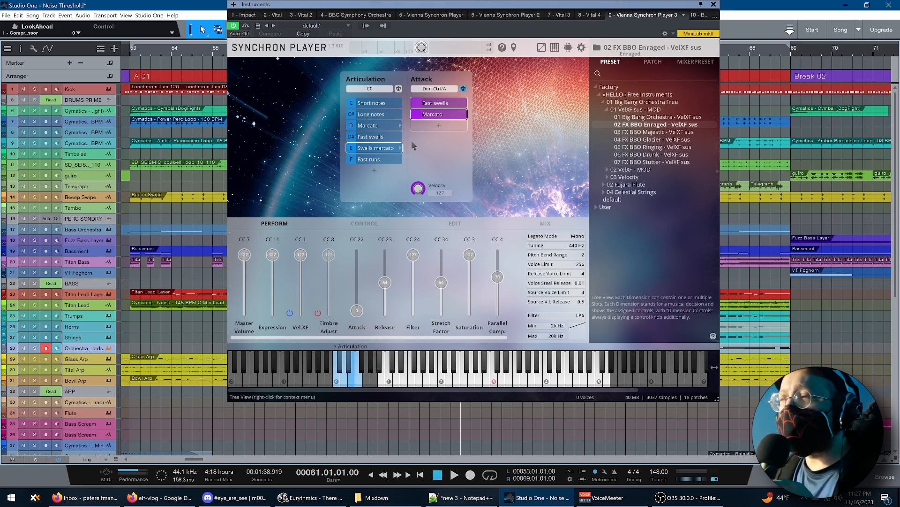
{"action": "left_click", "coordinate": [714, 4]}
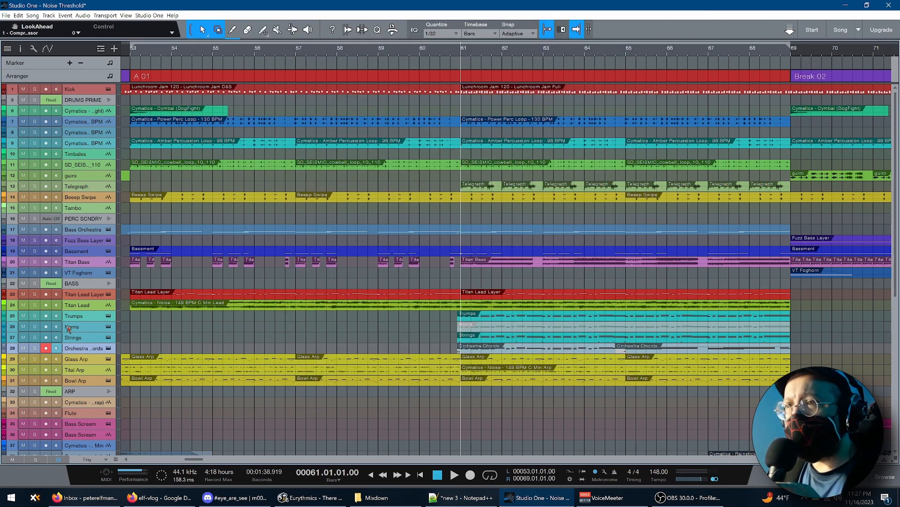
Solo the Orchestra Chords track and play it from bar 61 to bar 65
{"action": "left_click", "coordinate": [35, 348]}
{"action": "key", "text": "space"}
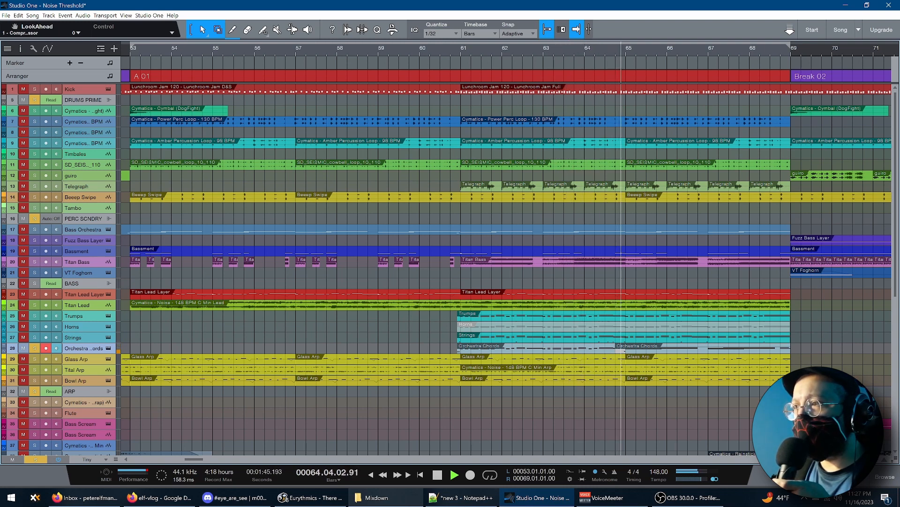
{"action": "mouse_move", "coordinate": [462, 497]}
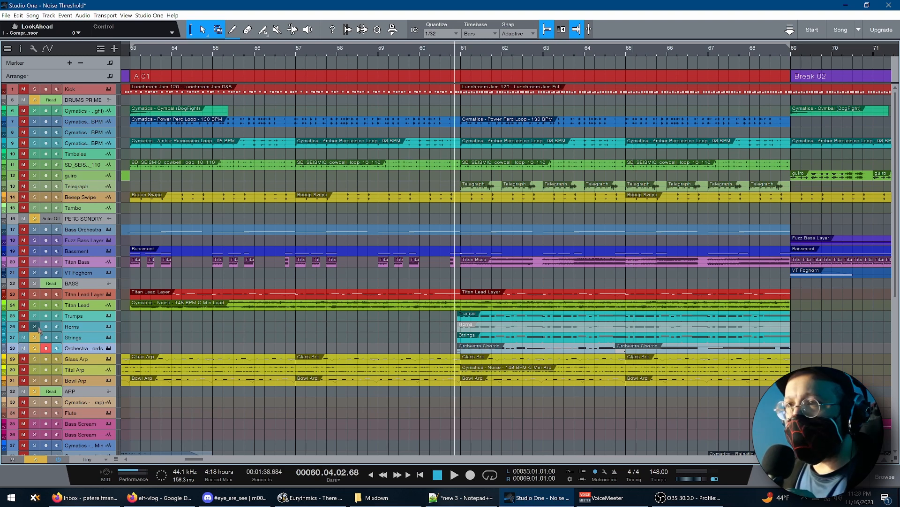
Add Horns, Trumps and Strings to the solo, play the orchestral parts to the end of A 01, and clear the solos
{"action": "left_click", "coordinate": [36, 326]}
{"action": "left_click", "coordinate": [35, 315]}
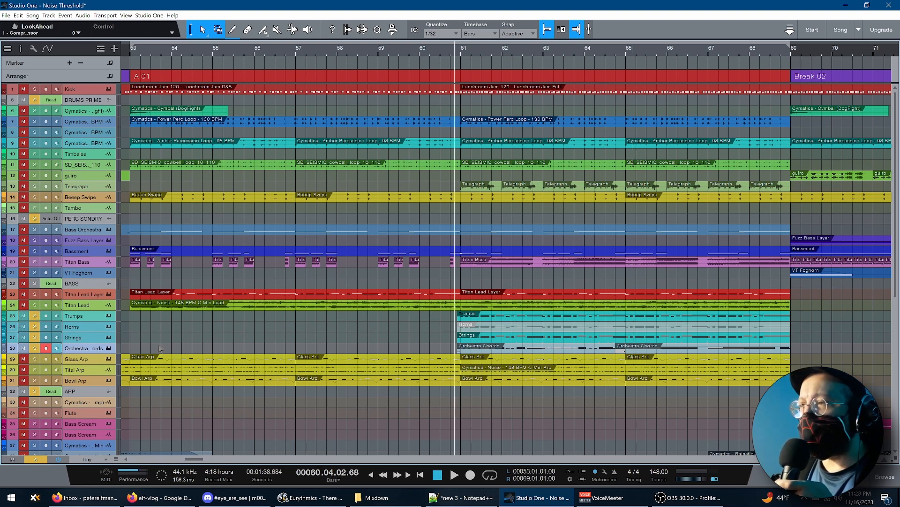
{"action": "key", "text": "space"}
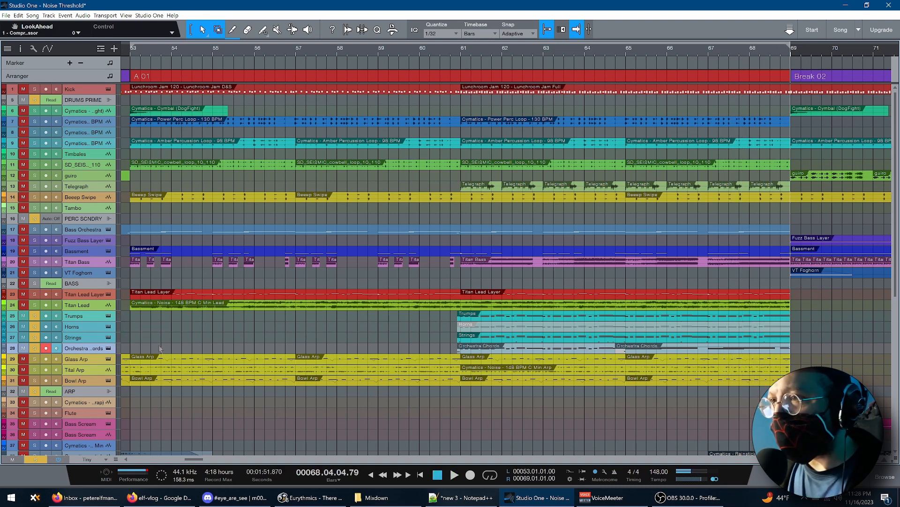
{"action": "key", "text": "s"}
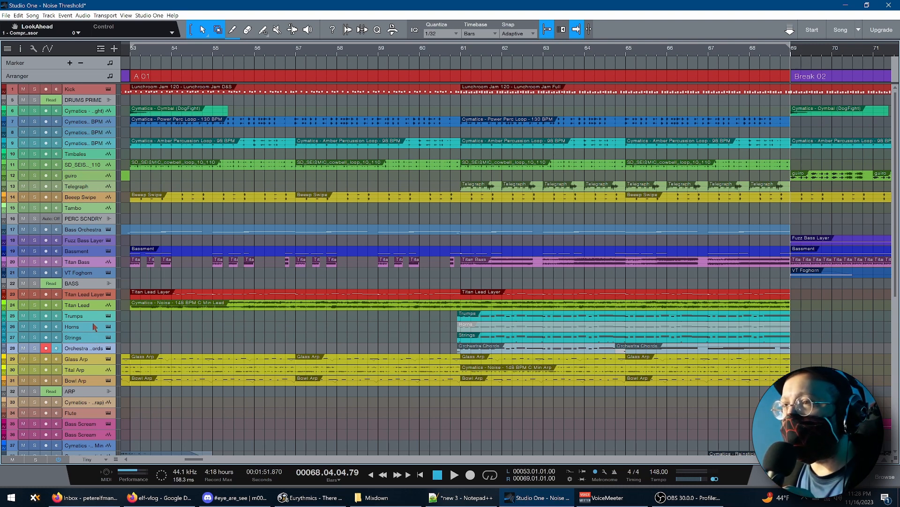
Select the Horns, Trumps and Strings tracks one after another
{"action": "left_click", "coordinate": [95, 327]}
{"action": "left_click", "coordinate": [94, 316]}
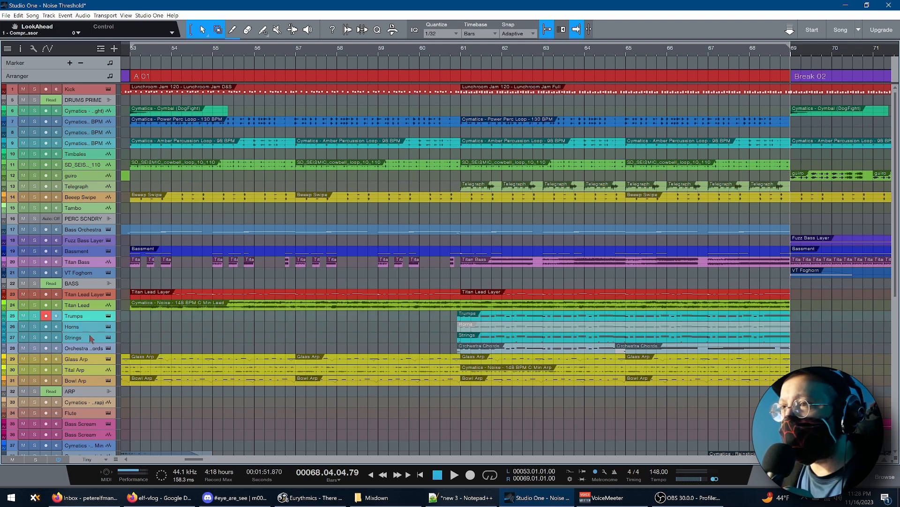
{"action": "left_click", "coordinate": [93, 337]}
Play A 01 from bar 61 beat 4 to bar 64 with the Bass Orchestra instrument open, and close its window
{"action": "left_click", "coordinate": [492, 287]}
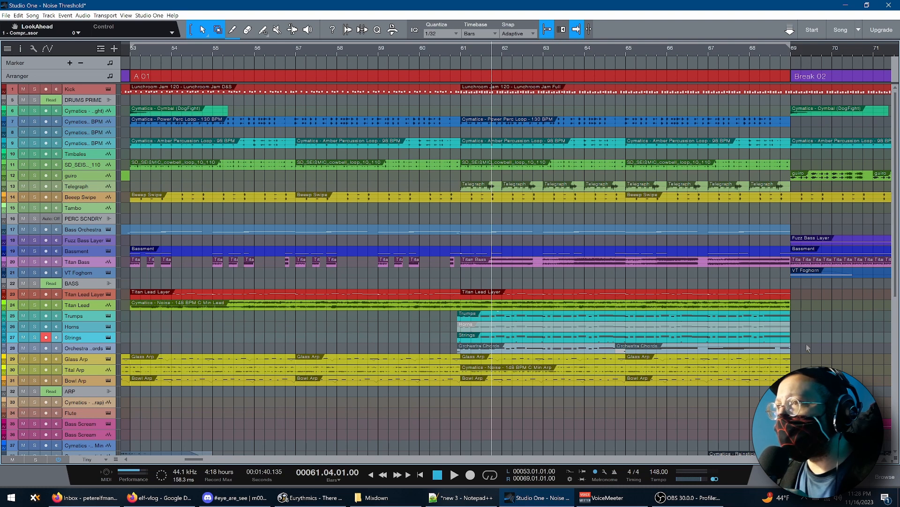
{"action": "left_click", "coordinate": [110, 230]}
{"action": "key", "text": "space"}
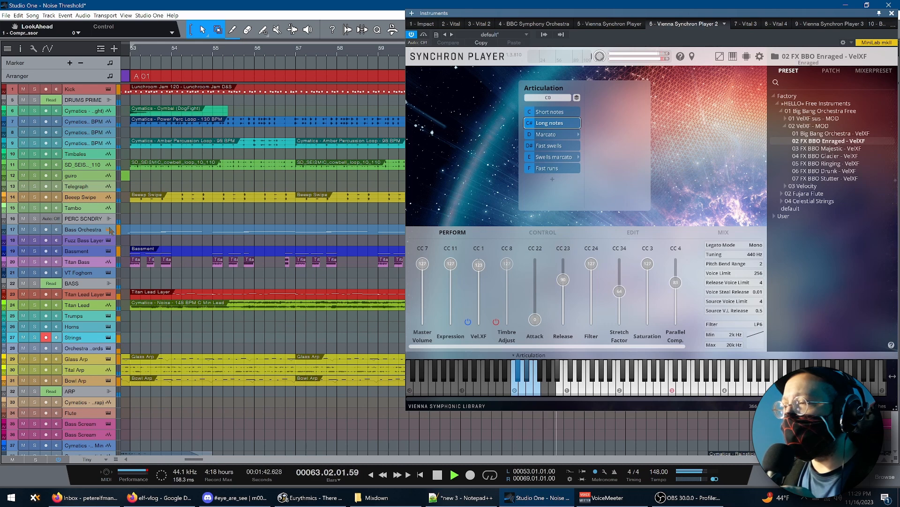
{"action": "key", "text": "space"}
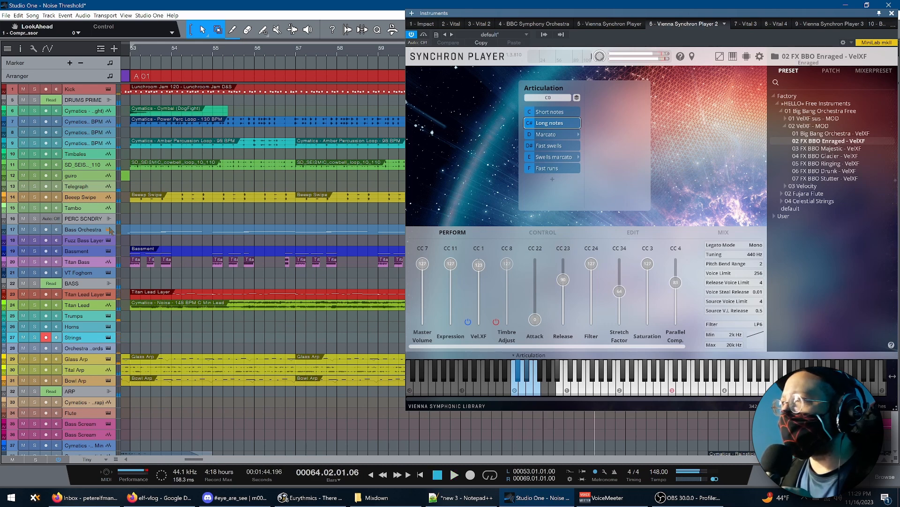
{"action": "left_click", "coordinate": [892, 13]}
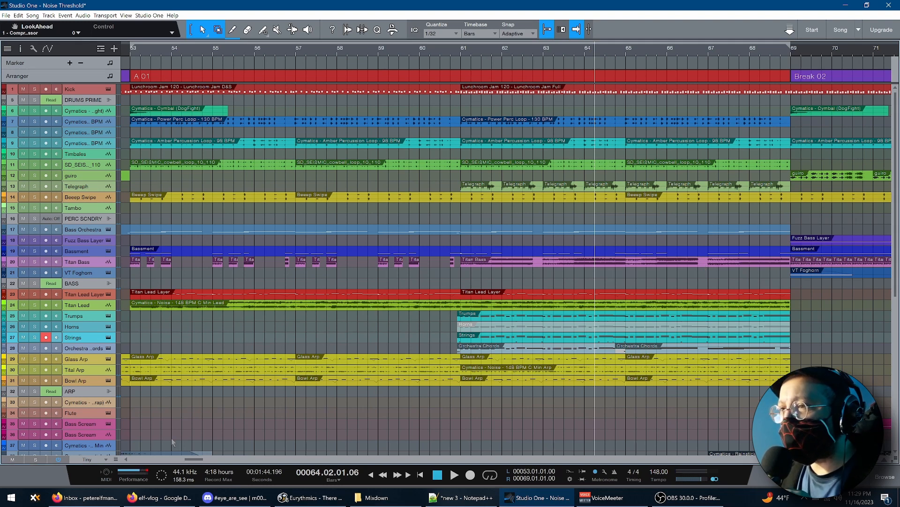
Play Break 02 from bar 69 up to the start of B 02, pausing at bar 73
{"action": "left_click_drag", "start_coordinate": [196, 461], "coordinate": [210, 461]}
{"action": "left_click", "coordinate": [213, 399]}
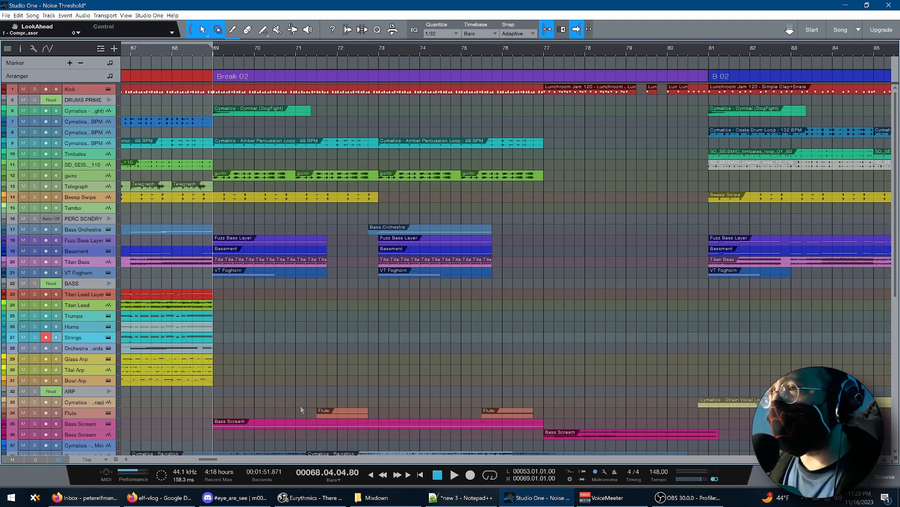
{"action": "key", "text": "space"}
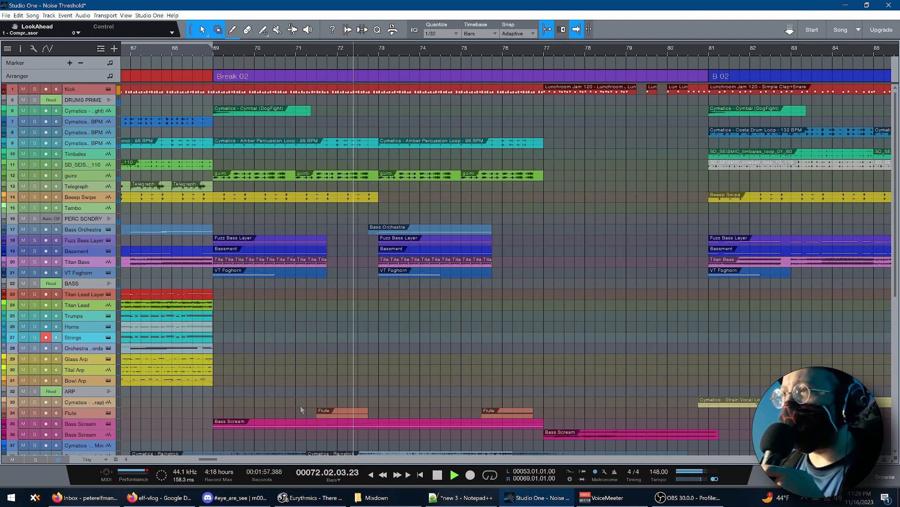
{"action": "key", "text": "space"}
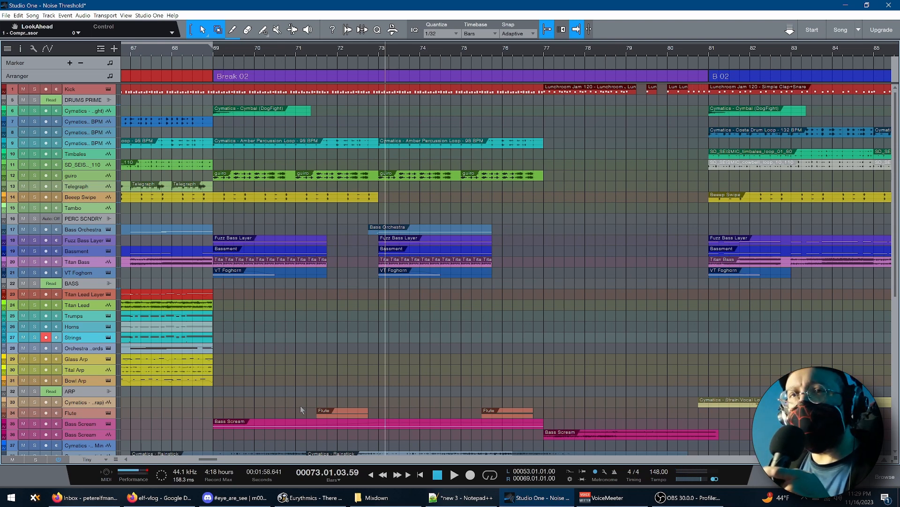
{"action": "key", "text": "space"}
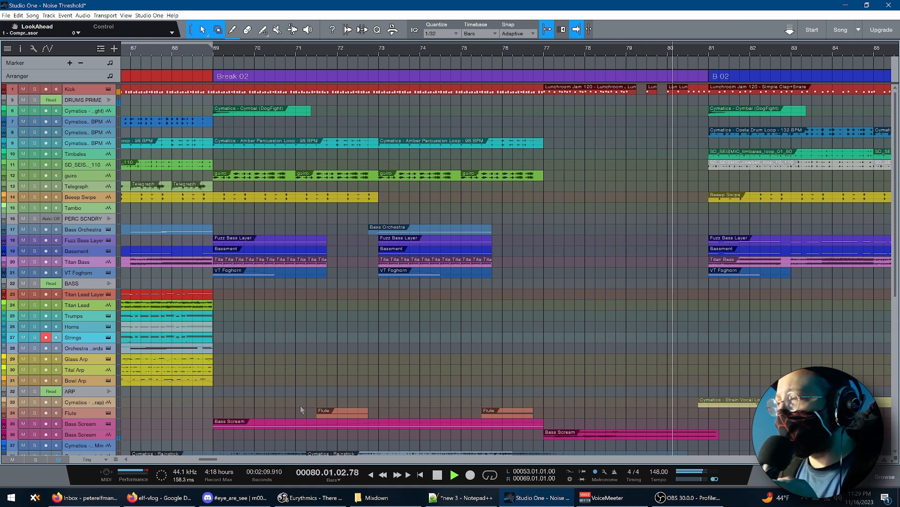
{"action": "key", "text": "space"}
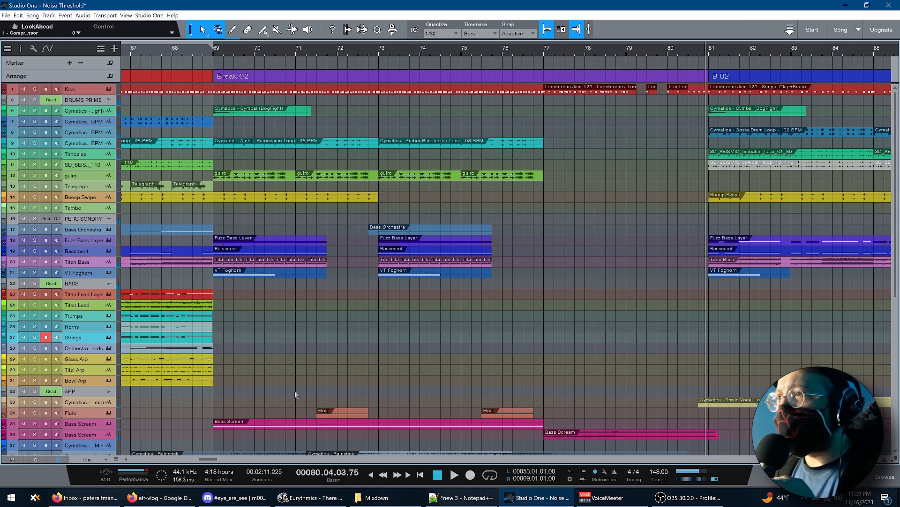
Select the Bass Scream event starting at bar 69 and set the loop range to it
{"action": "scroll", "coordinate": [489, 244], "scroll_direction": "down", "scroll_amount": 5}
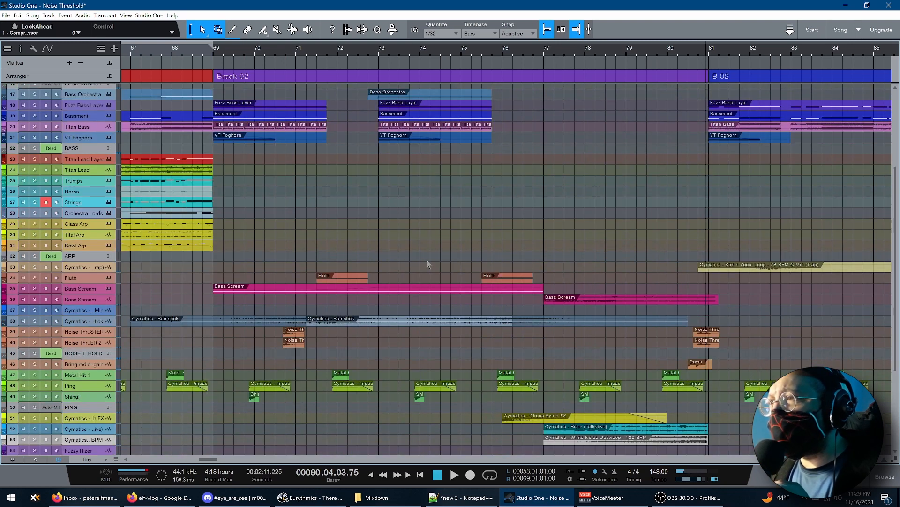
{"action": "left_click", "coordinate": [415, 291]}
{"action": "key", "text": "p"}
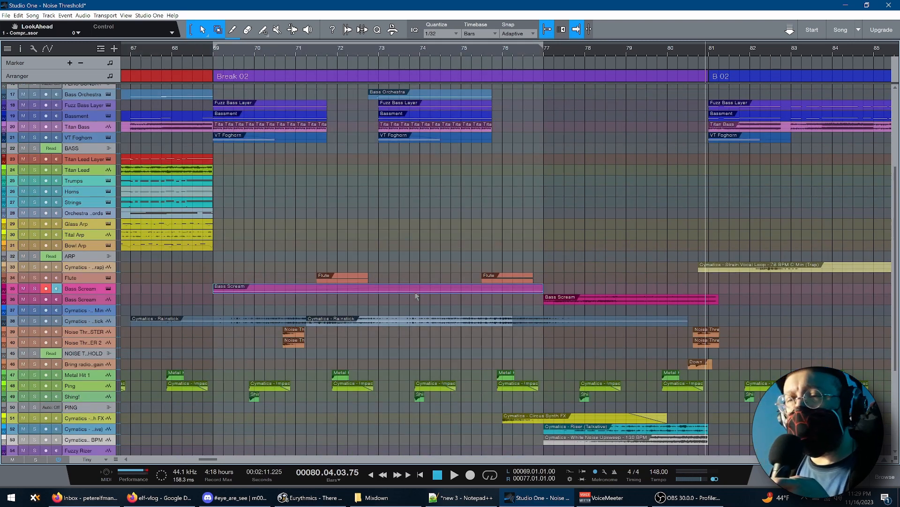
Play the second Bass Scream part from bar 77 and stop at bar 80
{"action": "left_click", "coordinate": [545, 315]}
{"action": "key", "text": "space"}
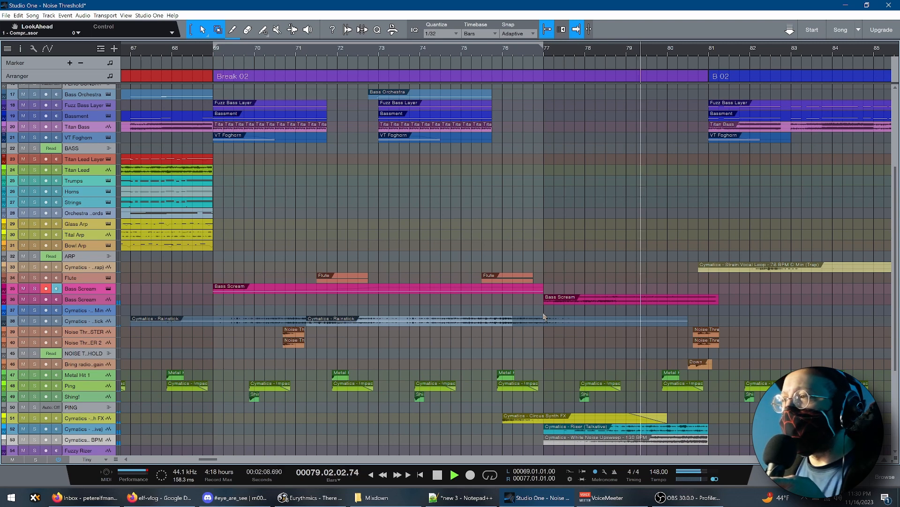
{"action": "key", "text": "space"}
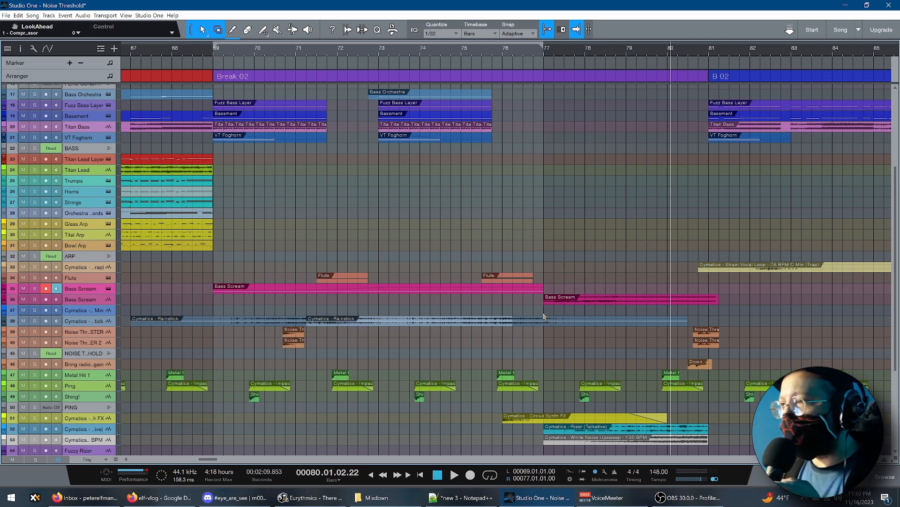
Play from bar 80 into section B 02 and stop at bar 85
{"action": "scroll", "coordinate": [544, 317], "scroll_direction": "up", "scroll_amount": 5}
{"action": "scroll", "coordinate": [472, 328], "scroll_direction": "right", "scroll_amount": 5}
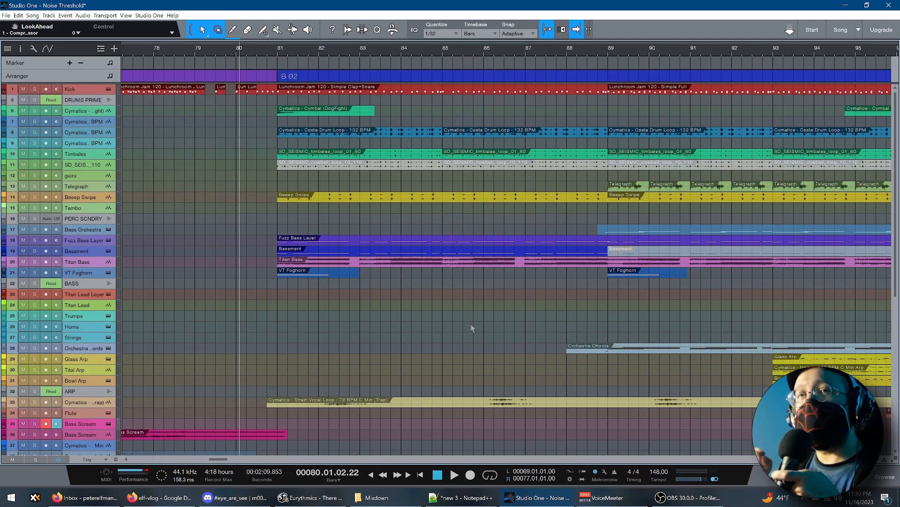
{"action": "key", "text": "space"}
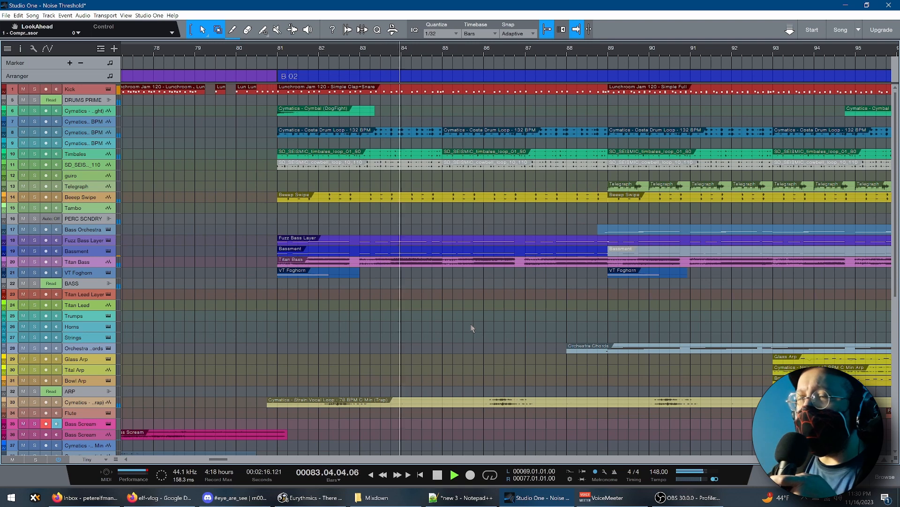
{"action": "key", "text": "space"}
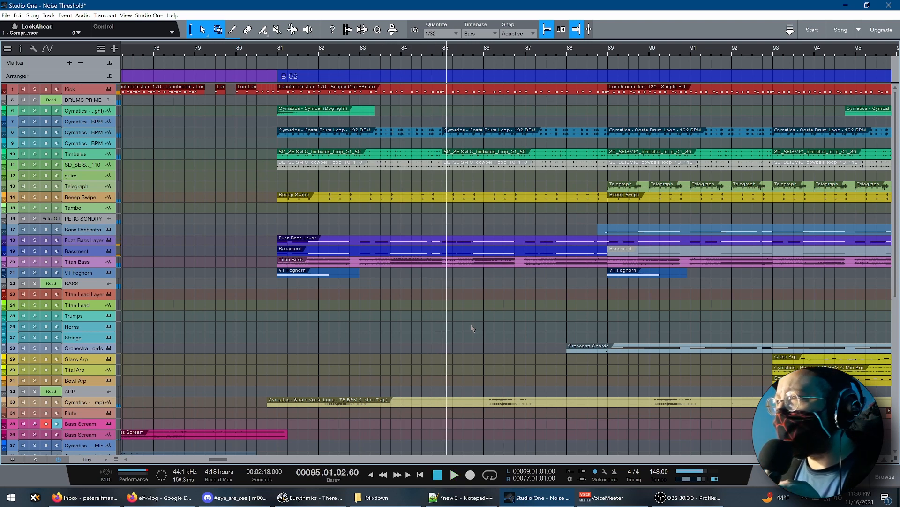
Play the second half of B 02 from bar 89, pausing at bar 93 and stopping at bar 97
{"action": "left_click_drag", "start_coordinate": [220, 460], "coordinate": [229, 459]}
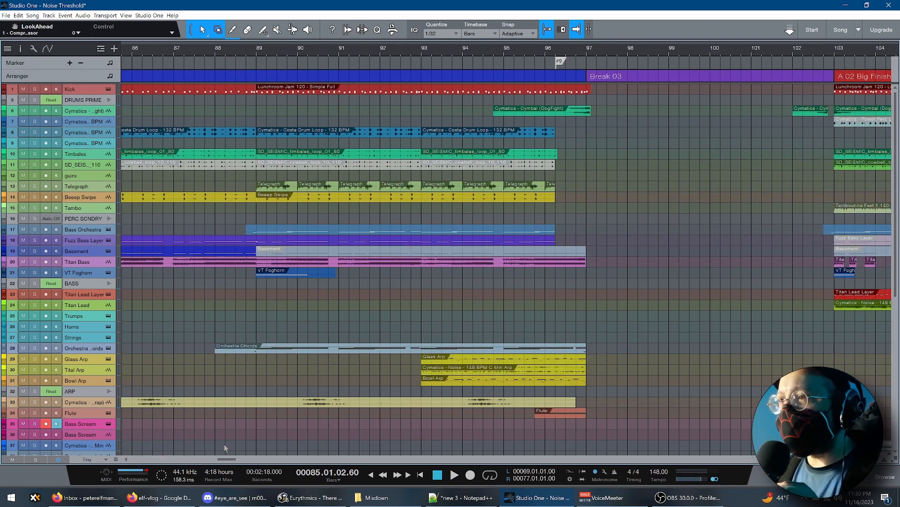
{"action": "left_click", "coordinate": [256, 381]}
{"action": "key", "text": "space"}
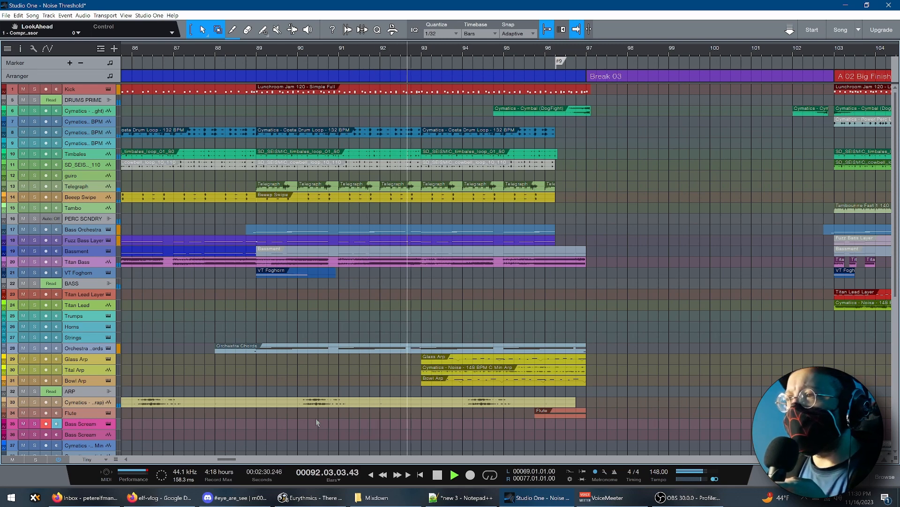
{"action": "key", "text": "space"}
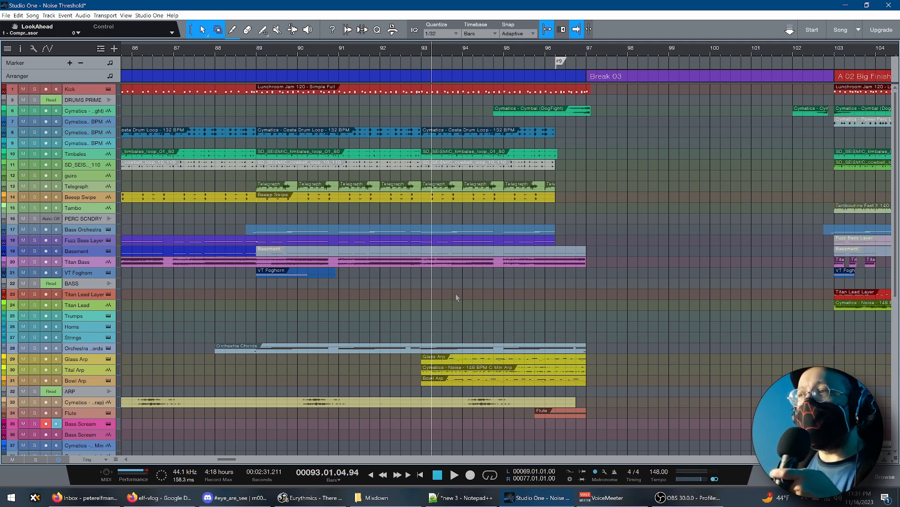
{"action": "key", "text": "space"}
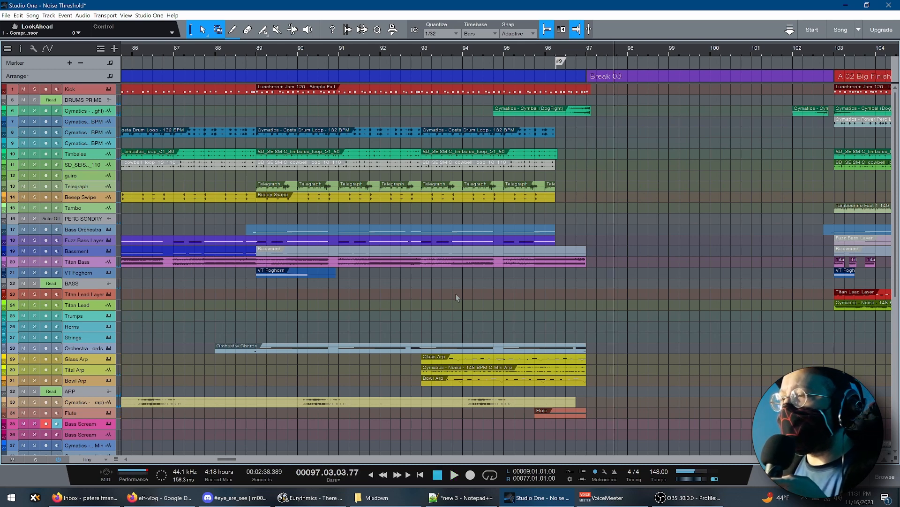
Play the transition from bar 95 into Break 03 with the lower FX tracks in view, and stop at bar 97
{"action": "scroll", "coordinate": [676, 250], "scroll_direction": "down", "scroll_amount": 10}
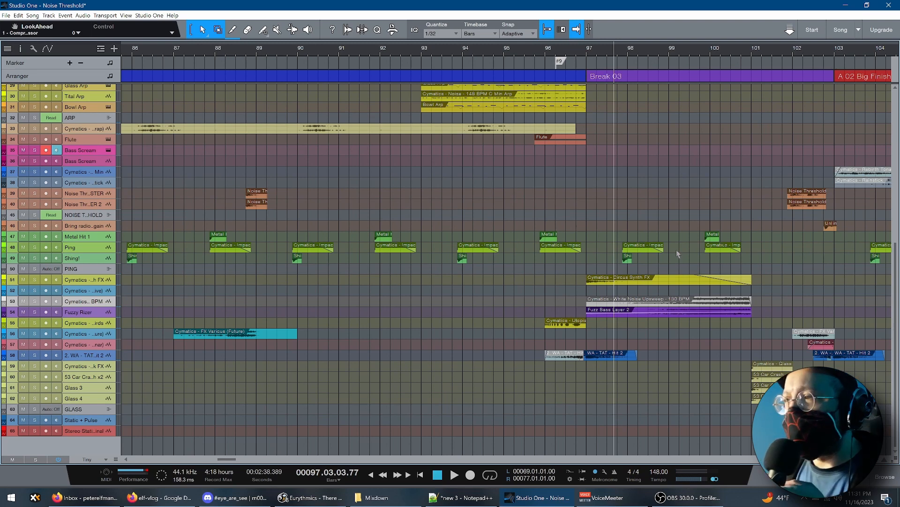
{"action": "left_click", "coordinate": [513, 216]}
{"action": "key", "text": "space"}
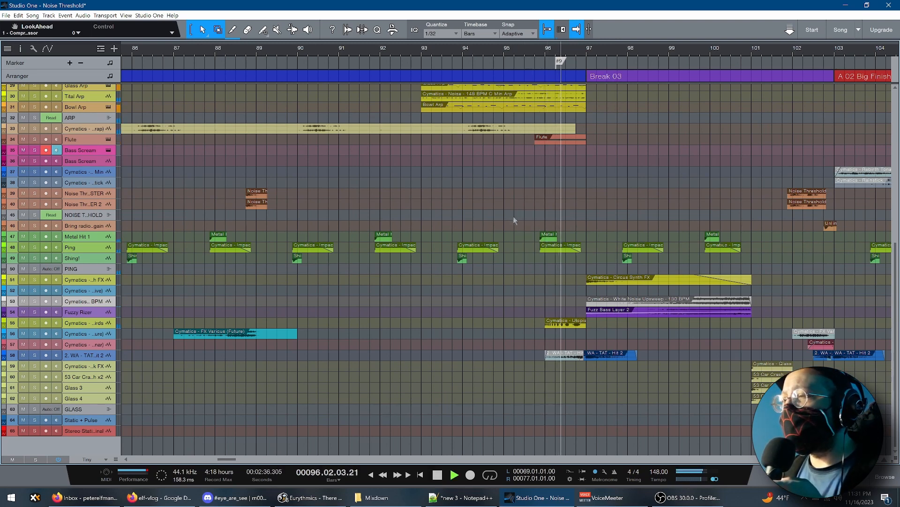
{"action": "key", "text": "space"}
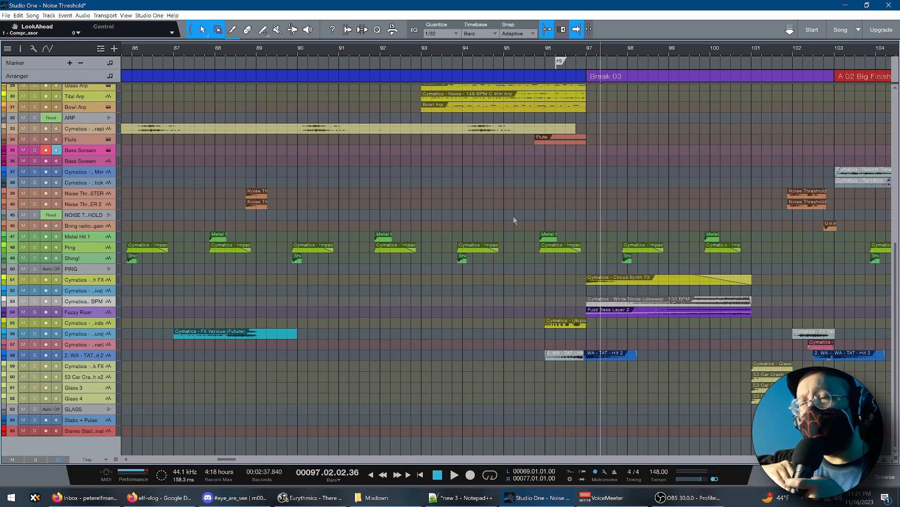
Play from bar 96 through the Break 03 risers, pausing at bar 97 and stopping at bar 101
{"action": "left_click", "coordinate": [544, 281]}
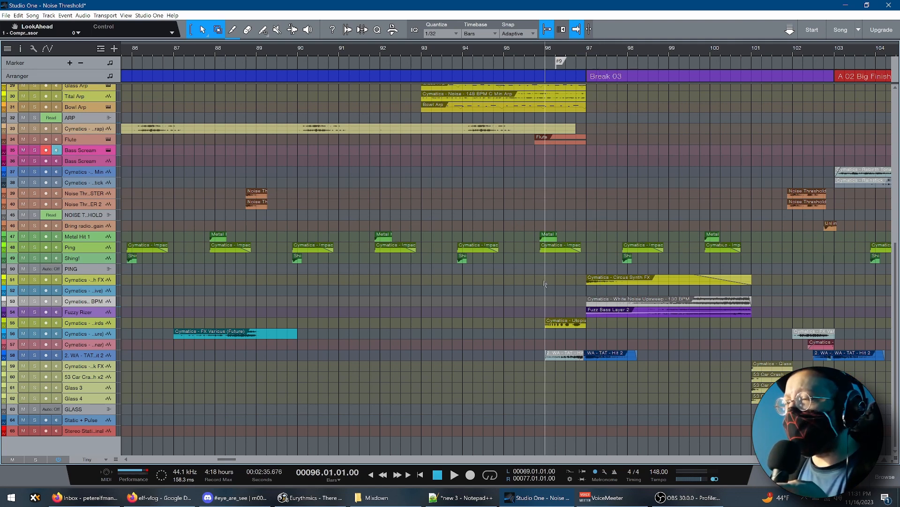
{"action": "key", "text": "space"}
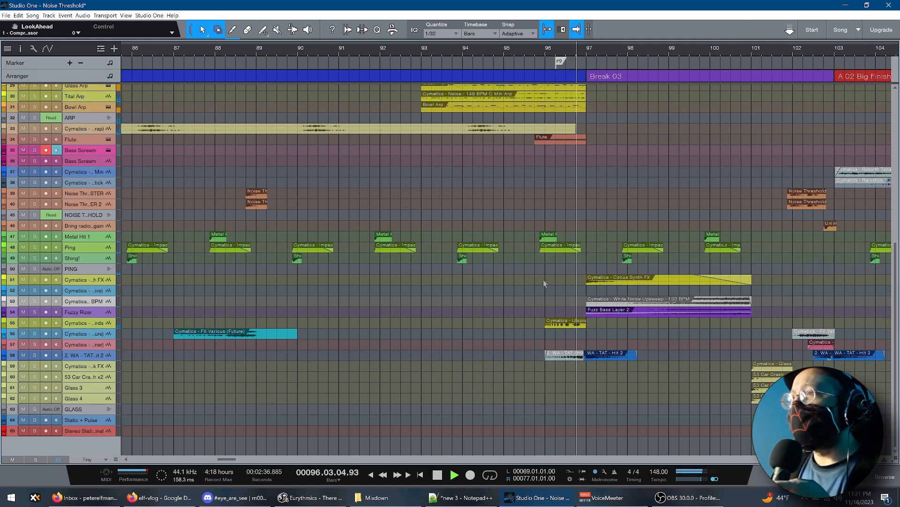
{"action": "key", "text": "space"}
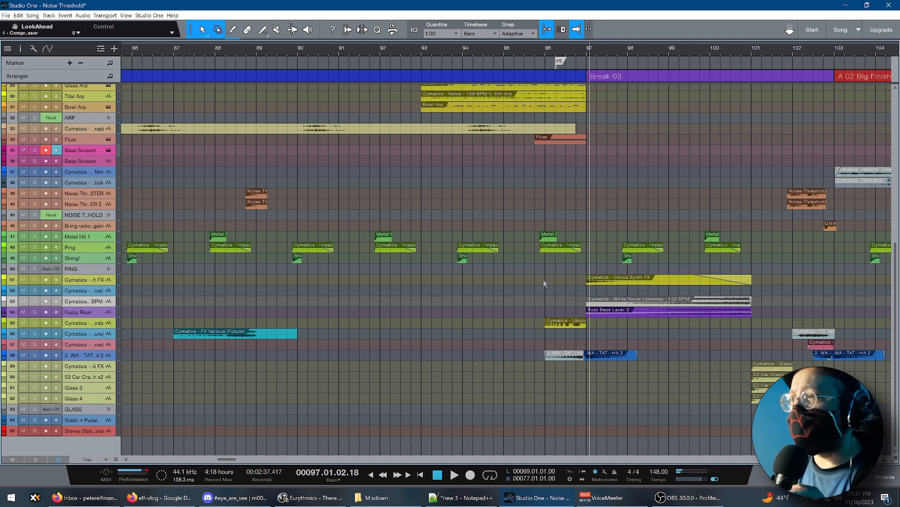
{"action": "key", "text": "space"}
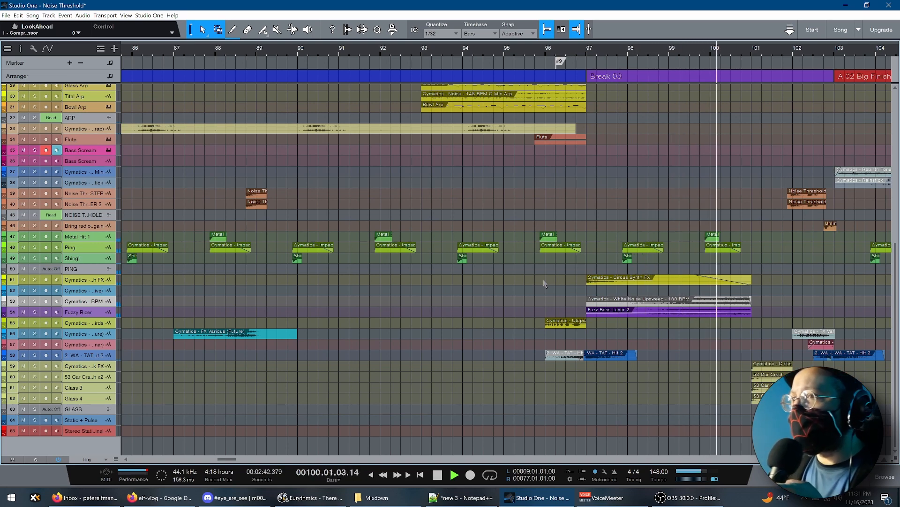
{"action": "key", "text": "space"}
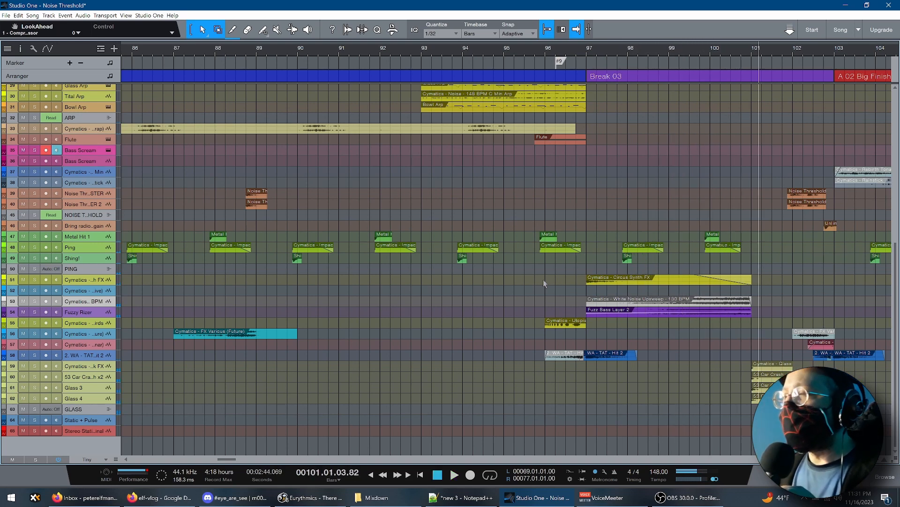
Set the loop range to the White Noise Upsweep event in Break 03 and enlarge the Fuzzy Rizer track to show its waveform
{"action": "left_click", "coordinate": [705, 303]}
{"action": "key", "text": "p"}
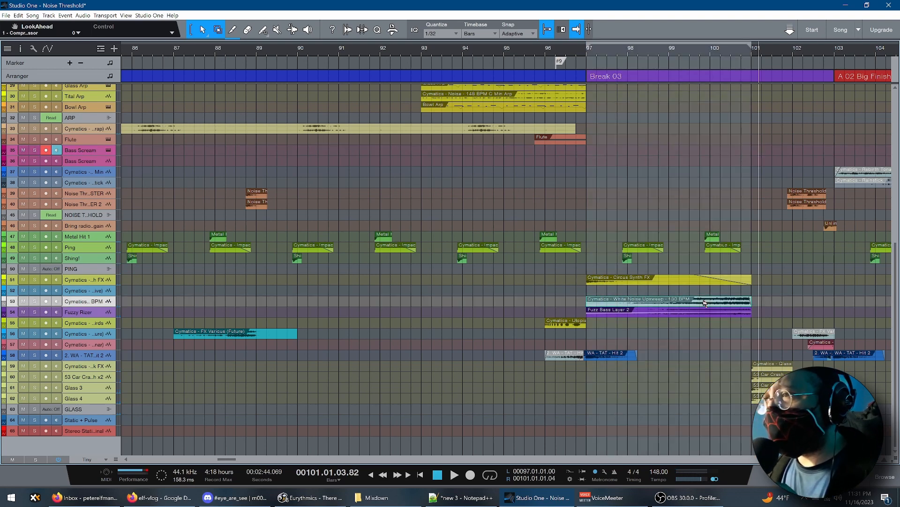
{"action": "scroll", "coordinate": [684, 207], "scroll_direction": "up", "scroll_amount": 10}
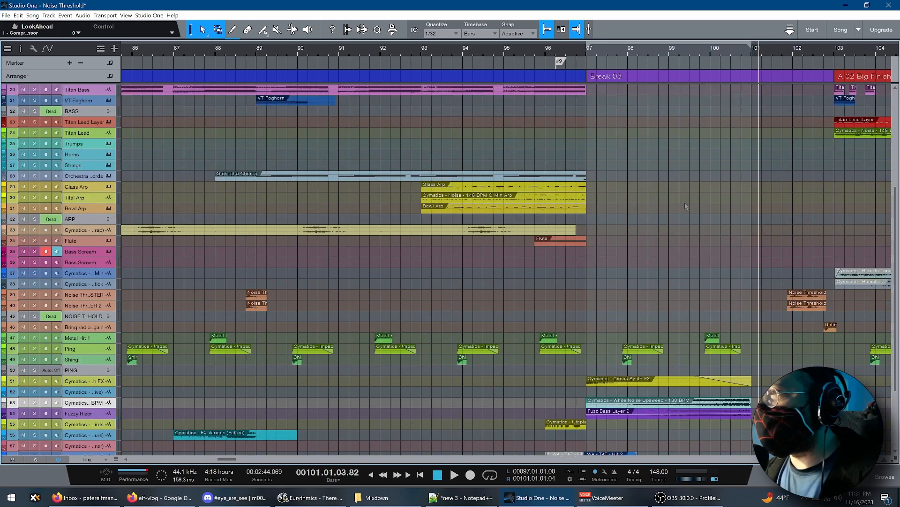
{"action": "scroll", "coordinate": [685, 204], "scroll_direction": "down", "scroll_amount": 10}
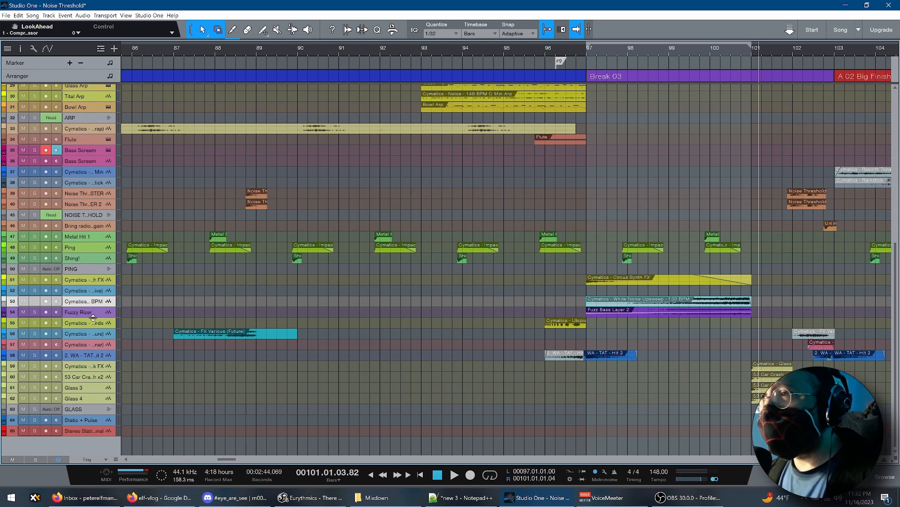
{"action": "left_click_drag", "start_coordinate": [93, 317], "coordinate": [88, 474]}
{"action": "left_click", "coordinate": [102, 387]}
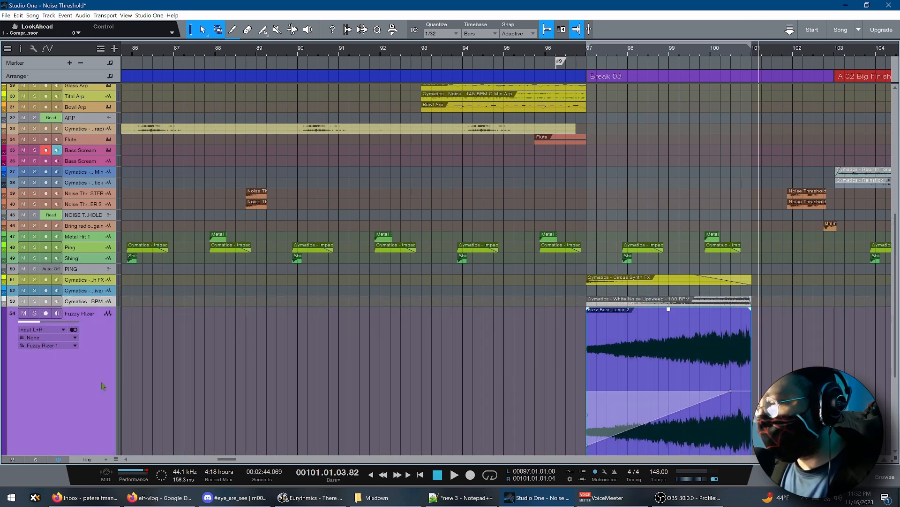
Open the Fuzz Bass Layer track's Vital instrument and arm the track for recording, turning its solo on and off again
{"action": "scroll", "coordinate": [103, 386], "scroll_direction": "down", "scroll_amount": 1}
{"action": "scroll", "coordinate": [171, 276], "scroll_direction": "up", "scroll_amount": 8}
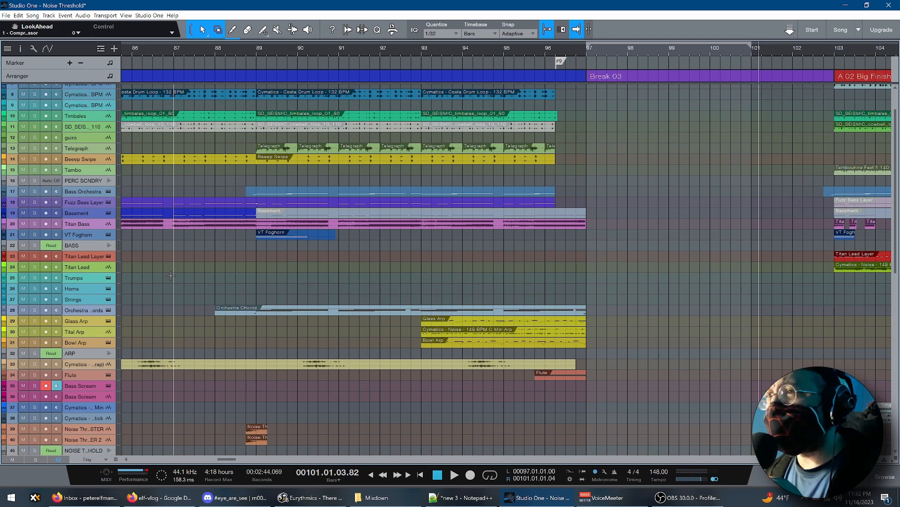
{"action": "left_click", "coordinate": [109, 202]}
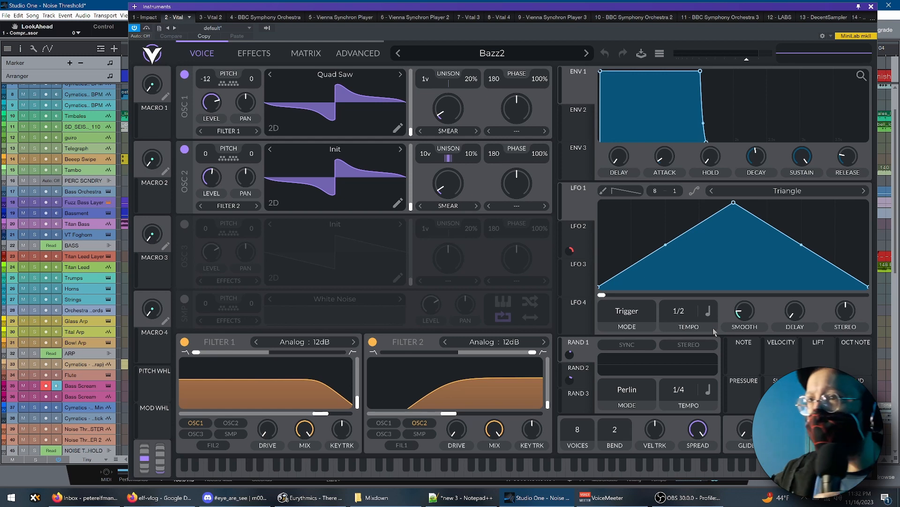
{"action": "left_click", "coordinate": [35, 202]}
{"action": "left_click", "coordinate": [45, 202]}
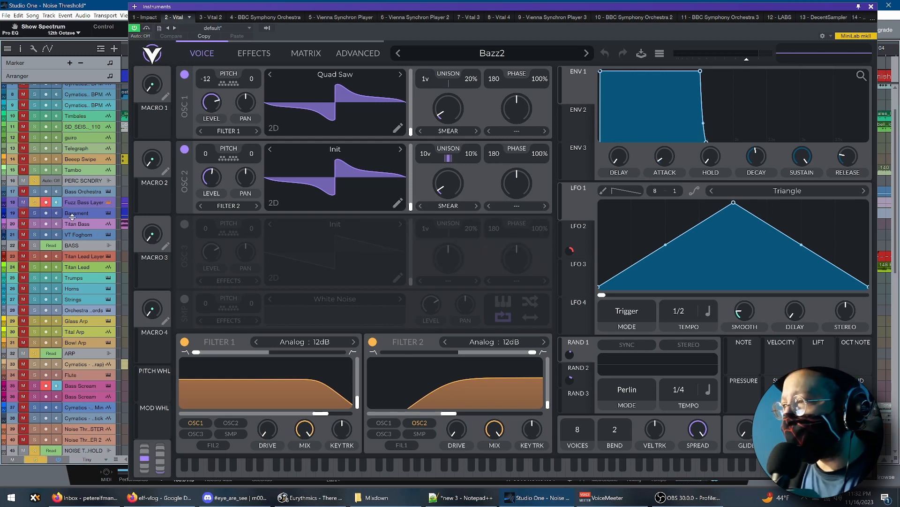
{"action": "left_click", "coordinate": [35, 202]}
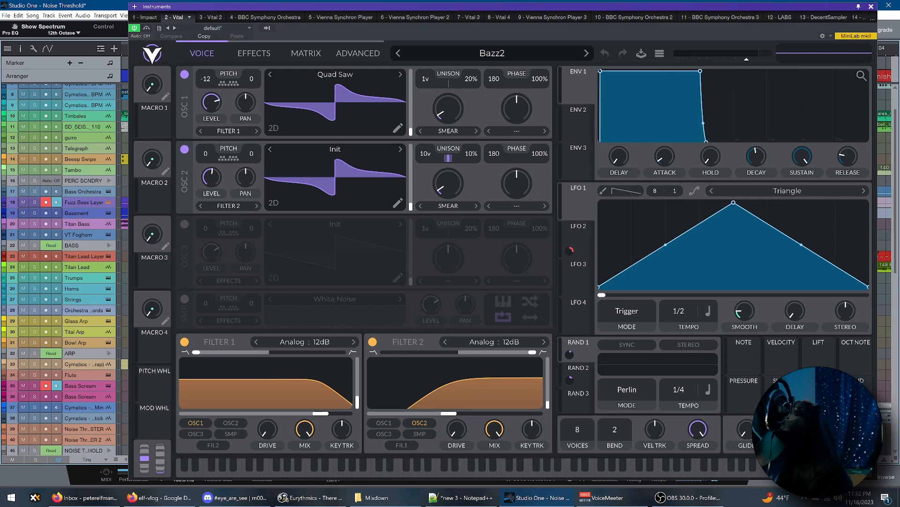
Raise Vital's glide to its maximum, return it to its minimum, and close the instrument window
{"action": "left_click_drag", "start_coordinate": [746, 430], "coordinate": [739, 329]}
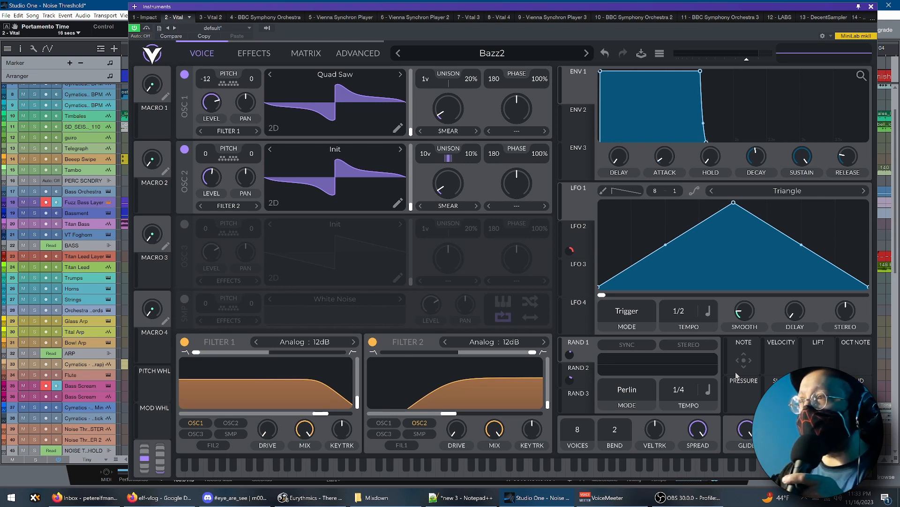
{"action": "left_click_drag", "start_coordinate": [746, 427], "coordinate": [745, 504]}
{"action": "left_click_drag", "start_coordinate": [750, 431], "coordinate": [750, 448]}
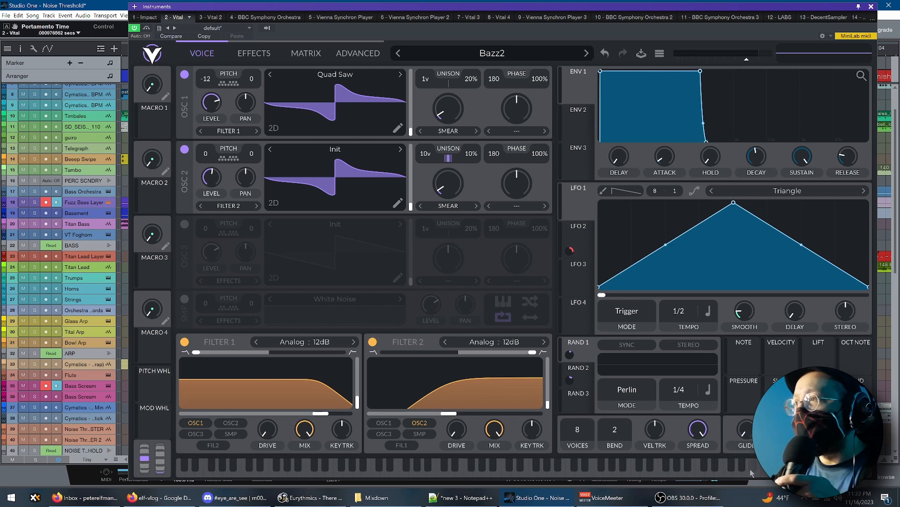
{"action": "left_click", "coordinate": [872, 6]}
Solo the Fuzzy Rizer track and play its riser twice from just before bar 97, stopping at bar 101 each time
{"action": "scroll", "coordinate": [604, 346], "scroll_direction": "down", "scroll_amount": 6}
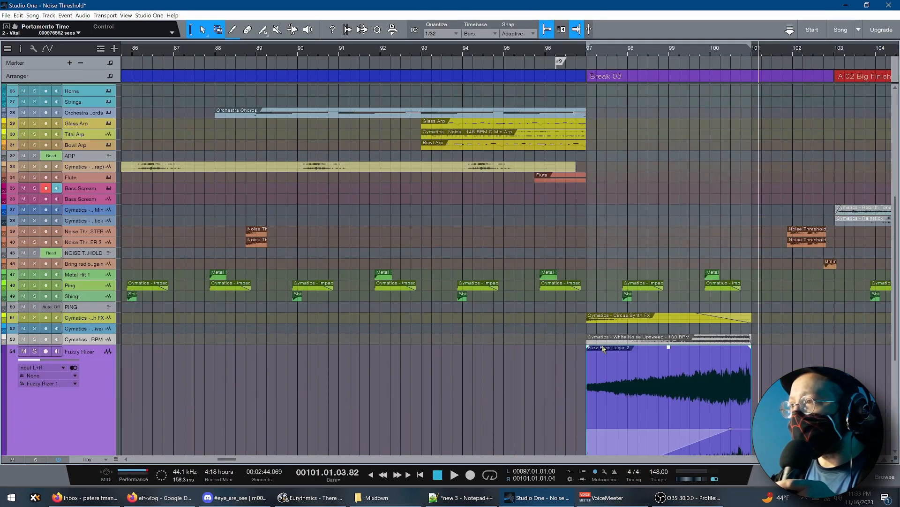
{"action": "scroll", "coordinate": [603, 344], "scroll_direction": "down", "scroll_amount": 10}
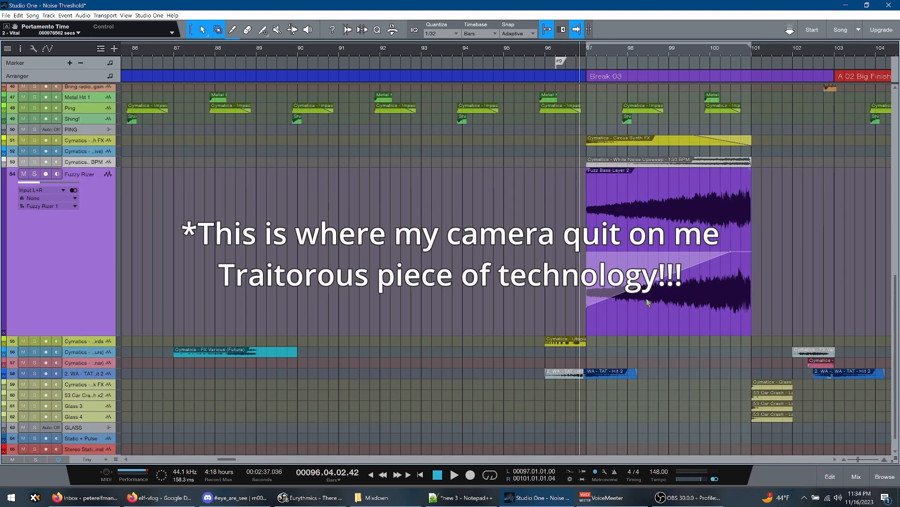
{"action": "key", "text": "s"}
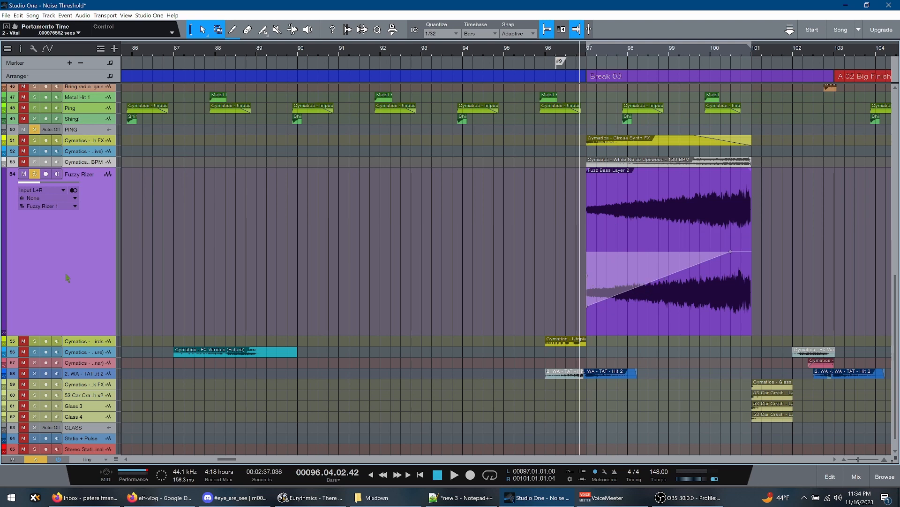
{"action": "key", "text": "space"}
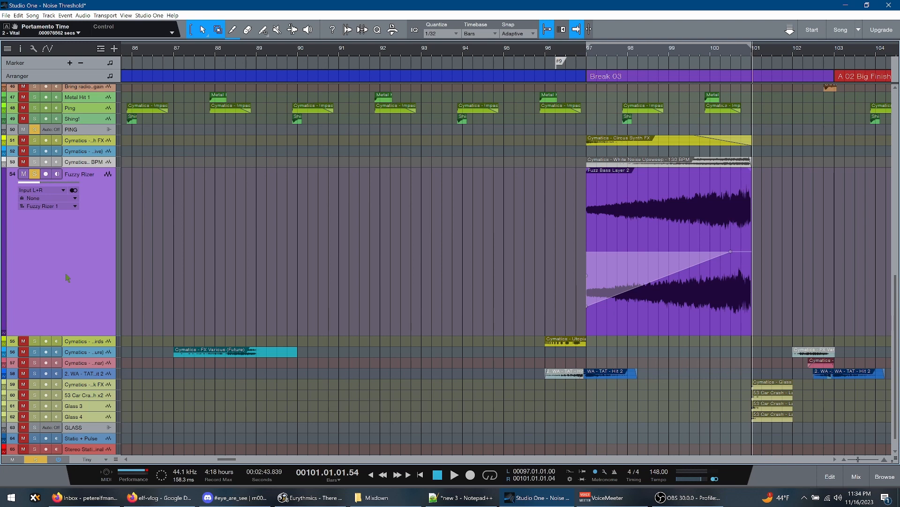
{"action": "left_click", "coordinate": [569, 268]}
{"action": "key", "text": "space"}
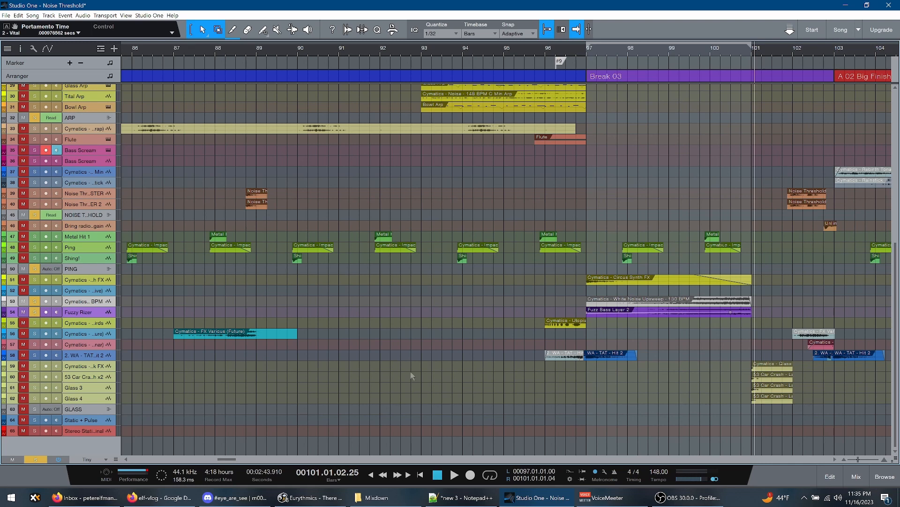
Play the glass crash hits at bar 101, clear the Fuzzy Rizer solo, and replay them from around bar 100
{"action": "key", "text": "space"}
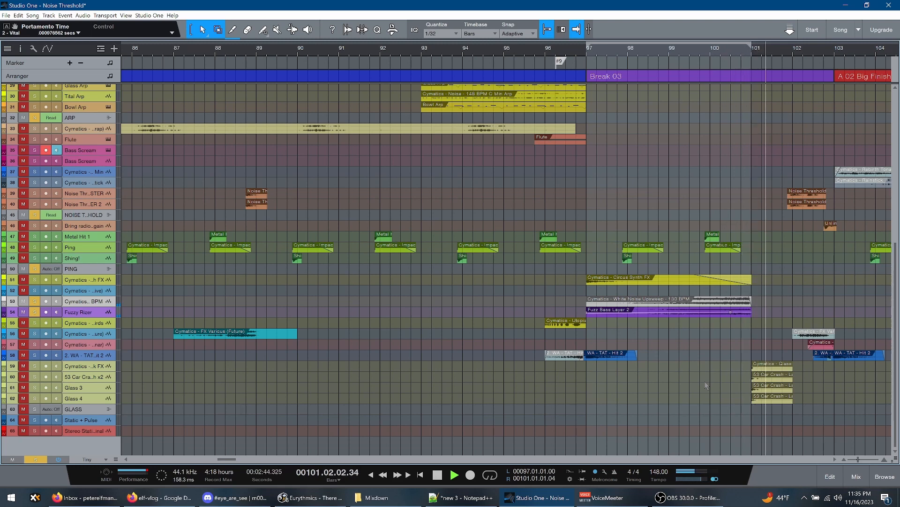
{"action": "key", "text": "space"}
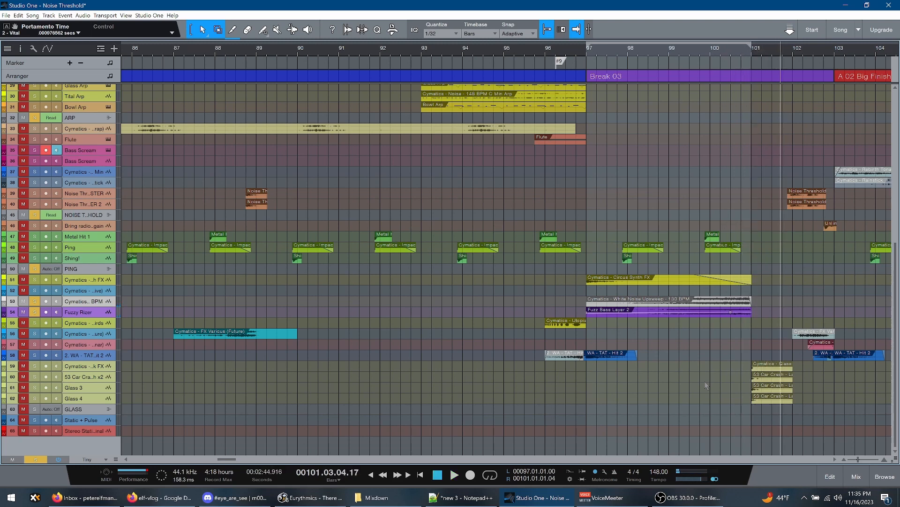
{"action": "left_click", "coordinate": [706, 385]}
{"action": "key", "text": "space"}
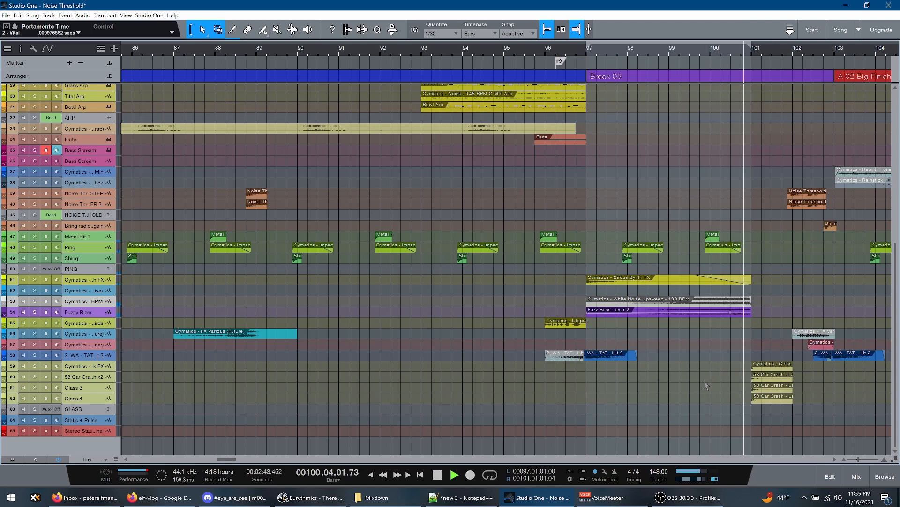
{"action": "key", "text": "space"}
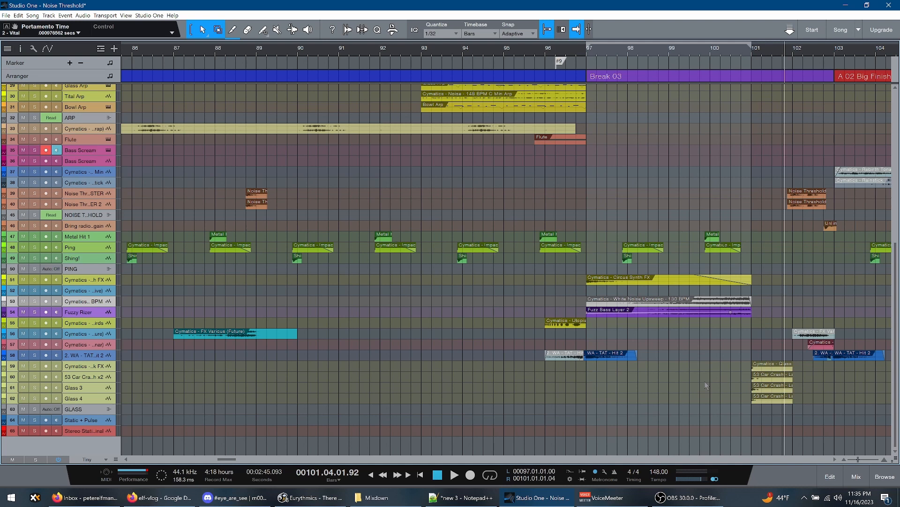
Play the opening of A 02 Big Finish from bar 103 and stop in bar 105
{"action": "key", "text": "space"}
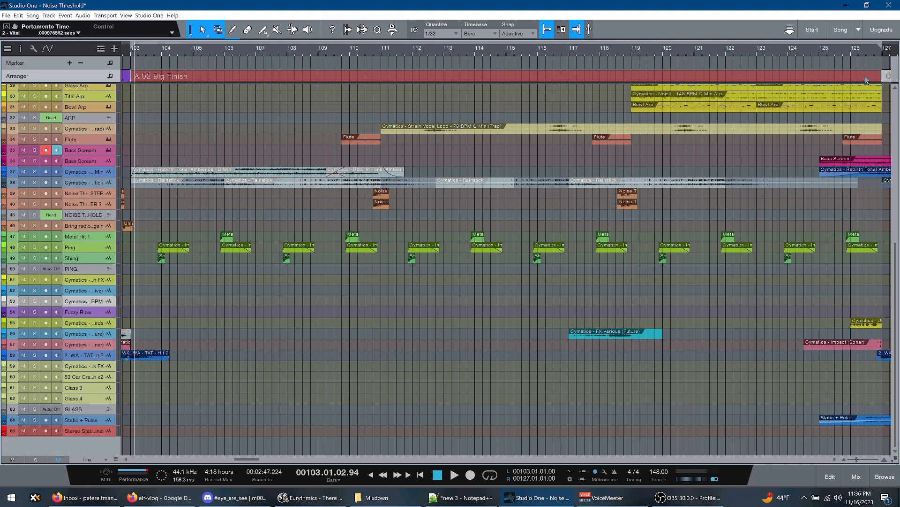
{"action": "scroll", "coordinate": [289, 313], "scroll_direction": "up", "scroll_amount": 10}
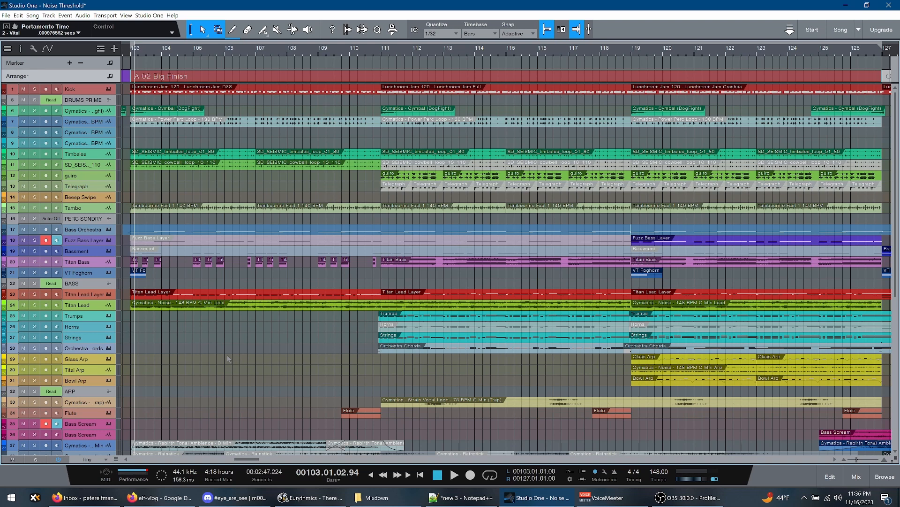
{"action": "key", "text": "KP_0"}
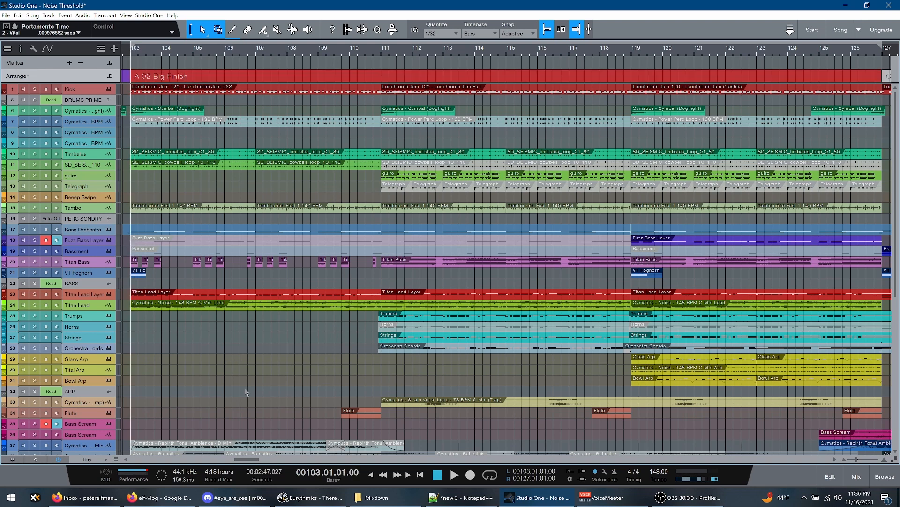
{"action": "key", "text": "space"}
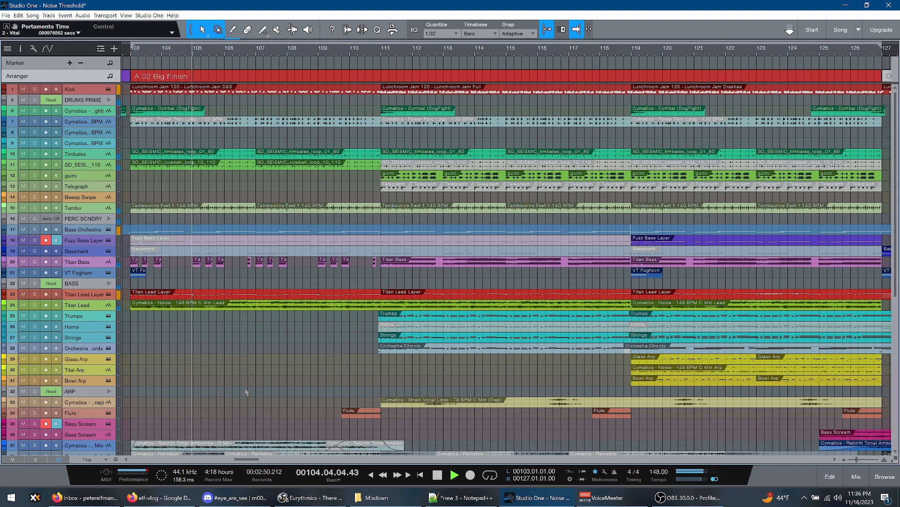
{"action": "key", "text": "space"}
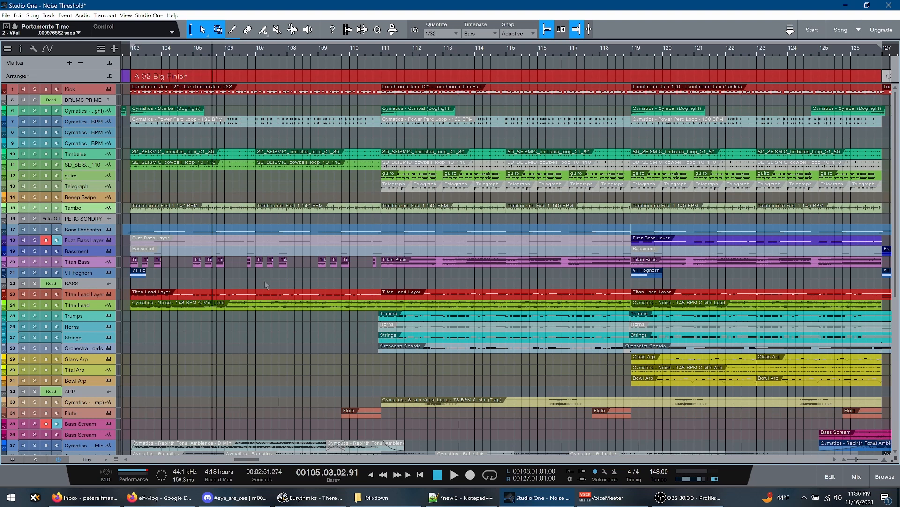
Play A 02 Big Finish from bar 110 into the orchestral entry, pausing in bar 112 and stopping at bar 115
{"action": "left_click", "coordinate": [365, 318]}
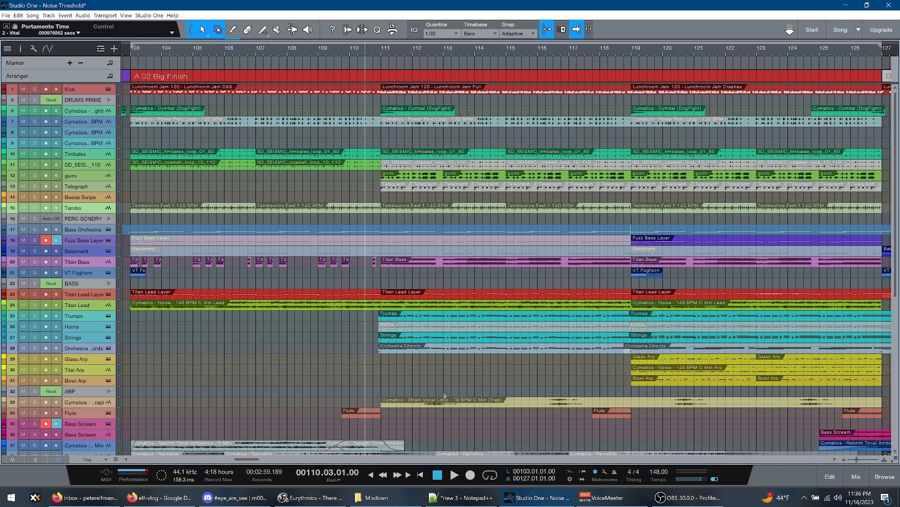
{"action": "key", "text": "space"}
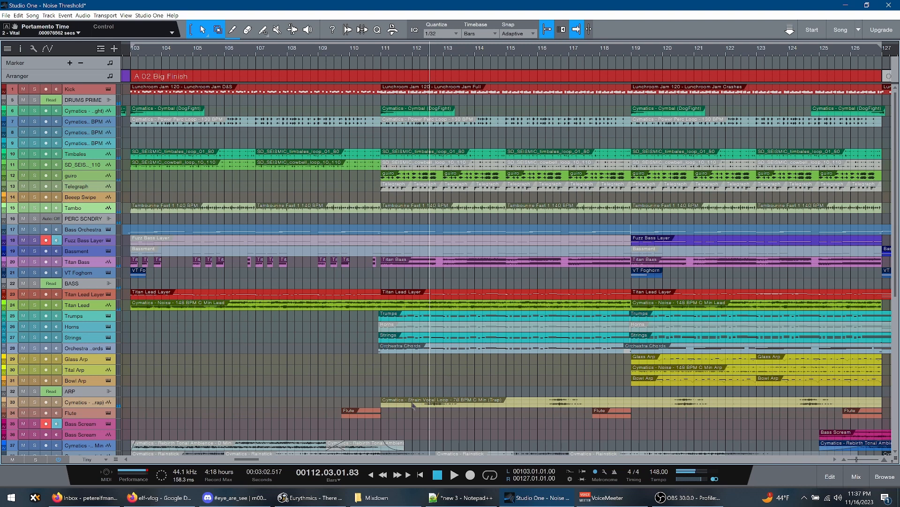
{"action": "scroll", "coordinate": [258, 462], "scroll_direction": "right", "scroll_amount": 5}
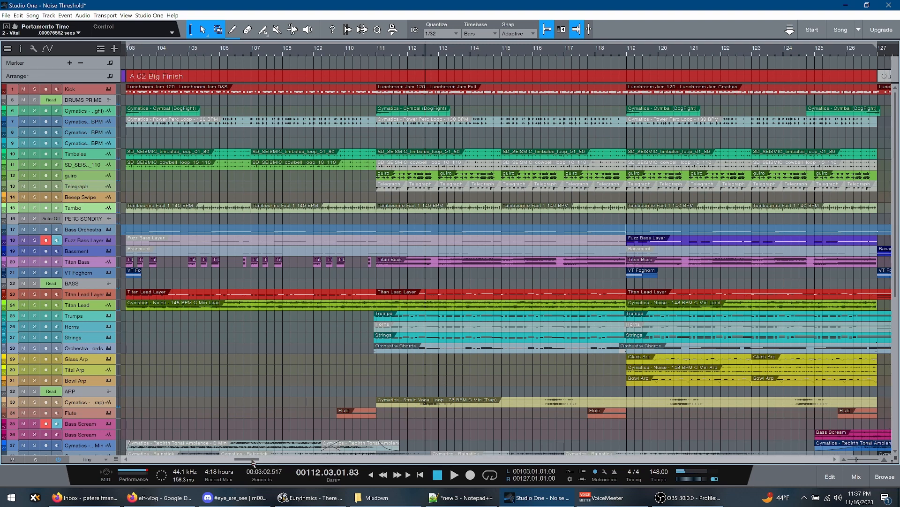
{"action": "scroll", "coordinate": [257, 462], "scroll_direction": "left", "scroll_amount": 1}
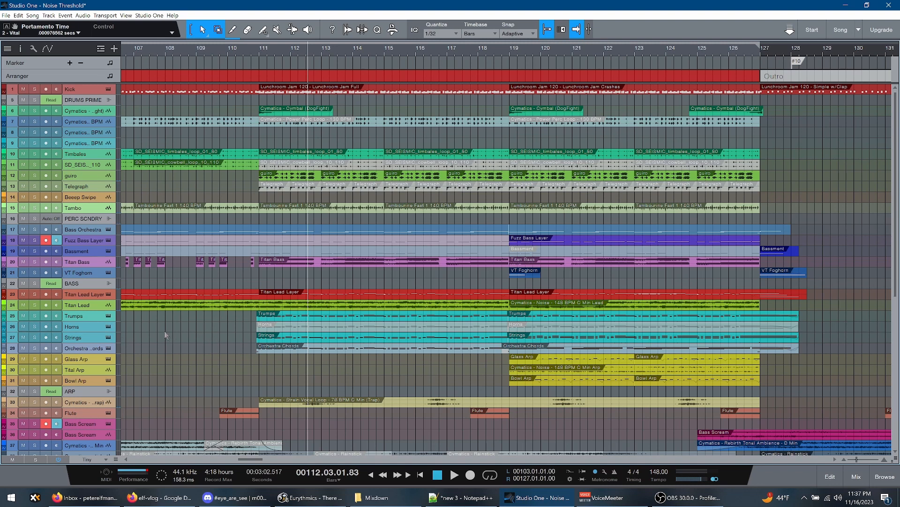
{"action": "key", "text": "space"}
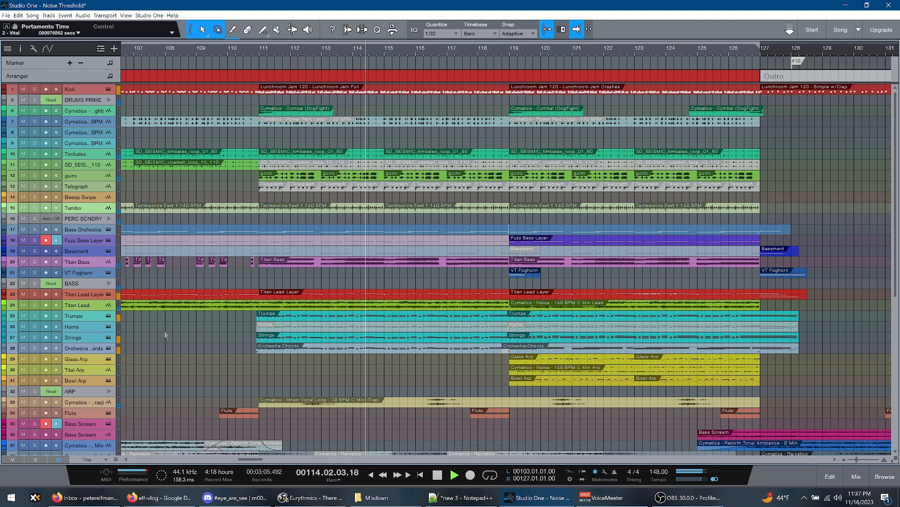
{"action": "key", "text": "space"}
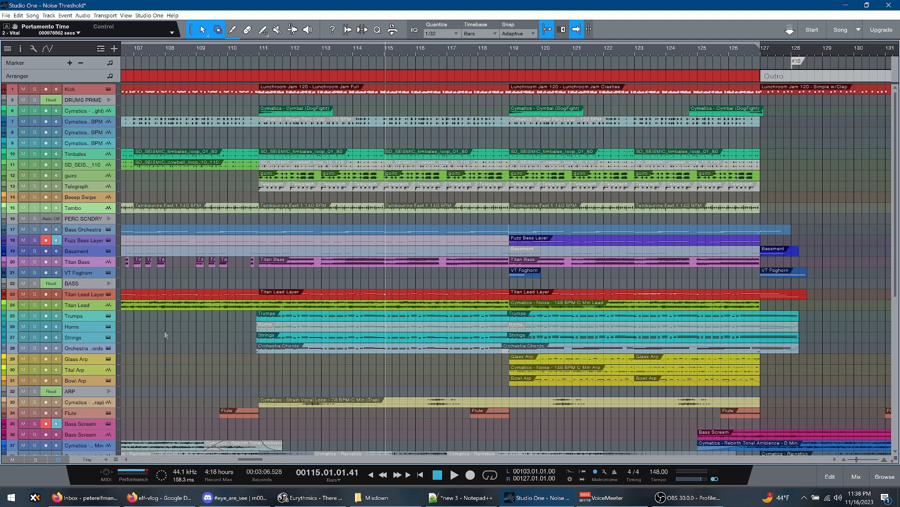
Replay the orchestral entry from just before bar 111 and stop in bar 114
{"action": "left_click", "coordinate": [257, 377]}
{"action": "key", "text": "space"}
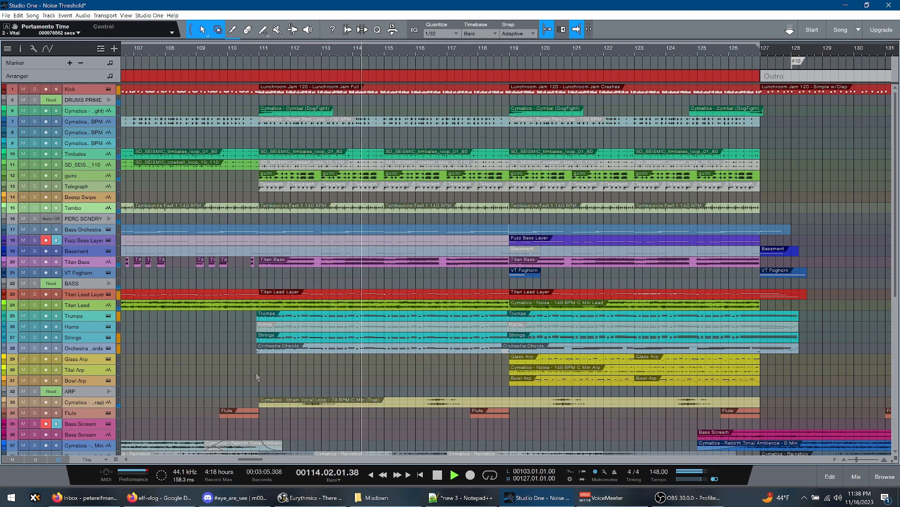
{"action": "key", "text": "space"}
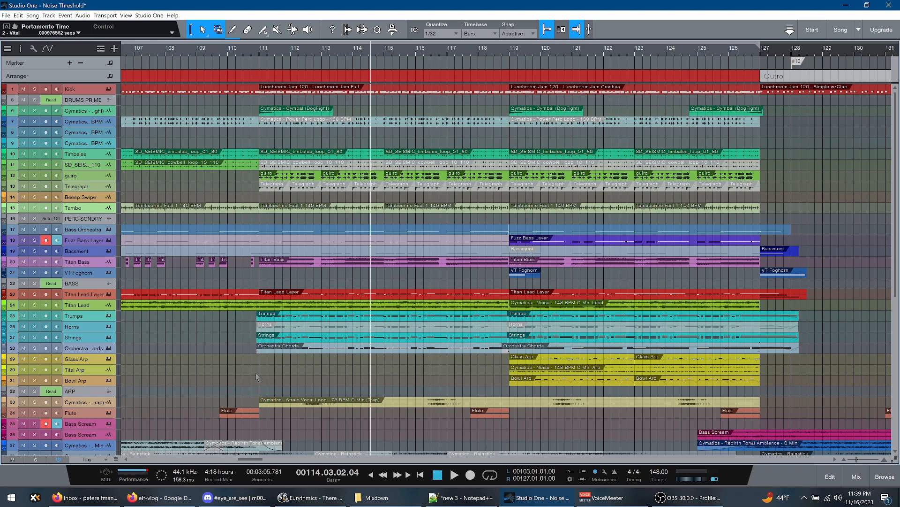
Enlarge the Flute track and open its Synchron Player instrument with the Perform controls showing, moving the instrument window aside
{"action": "mouse_move", "coordinate": [248, 462]}
{"action": "left_mouse_down"}
{"action": "mouse_move", "coordinate": [218, 461]}
{"action": "mouse_move", "coordinate": [242, 461]}
{"action": "left_mouse_up"}
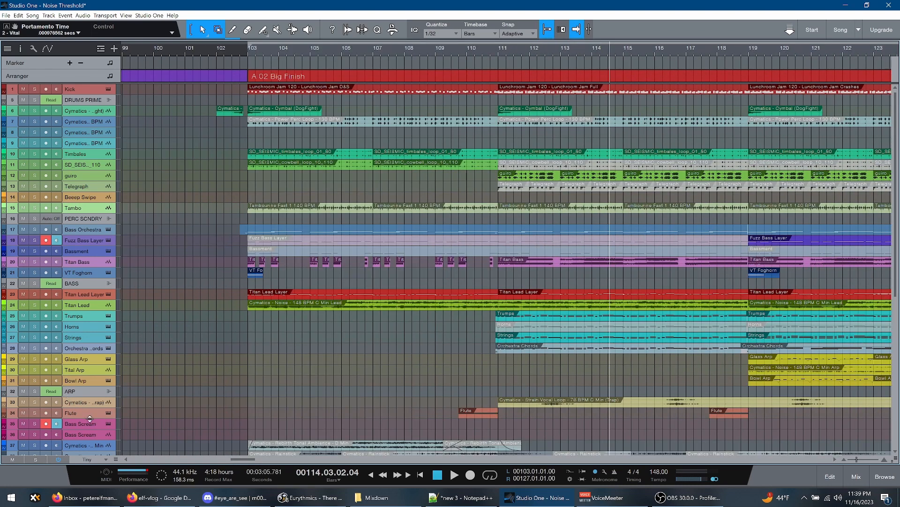
{"action": "left_click_drag", "start_coordinate": [90, 418], "coordinate": [90, 454]}
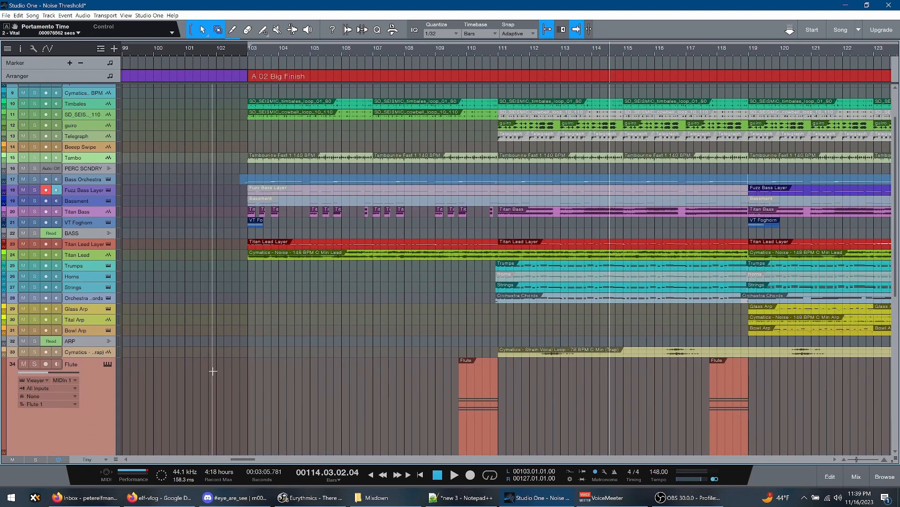
{"action": "scroll", "coordinate": [211, 368], "scroll_direction": "down", "scroll_amount": 2}
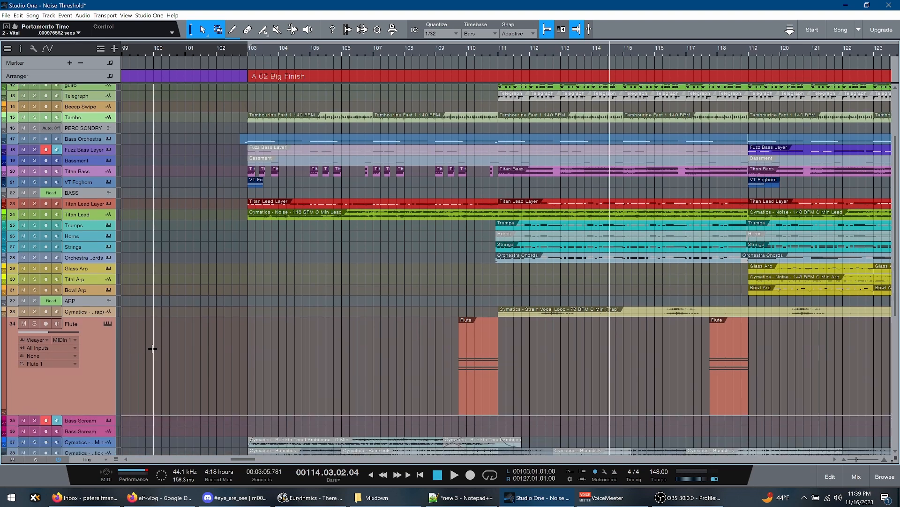
{"action": "left_click", "coordinate": [107, 324]}
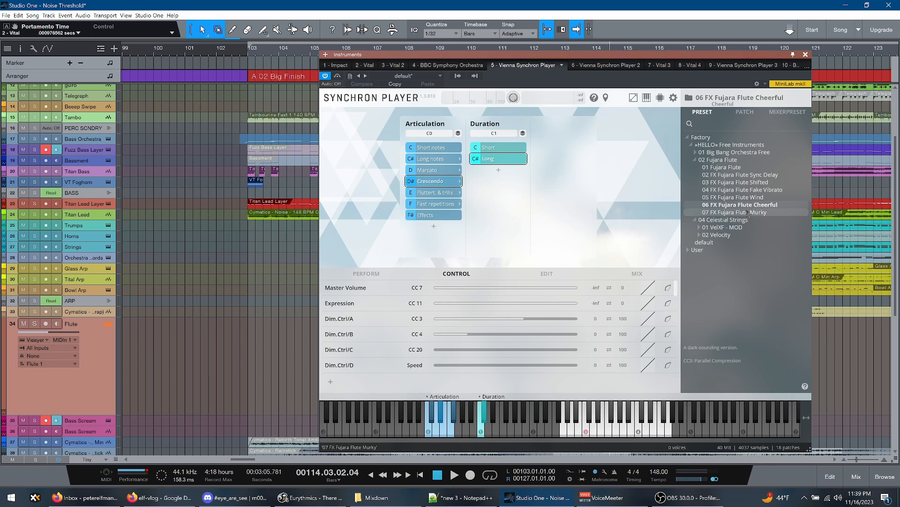
{"action": "left_click", "coordinate": [367, 274]}
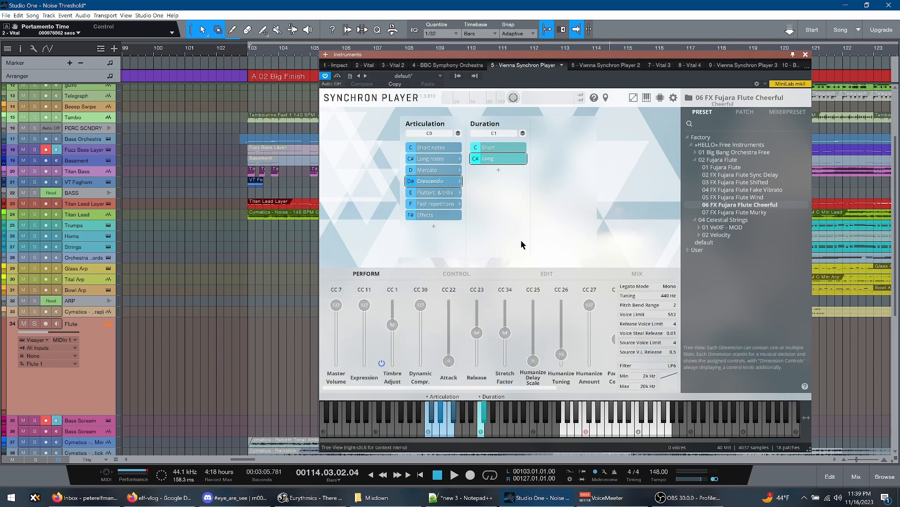
{"action": "left_click_drag", "start_coordinate": [677, 56], "coordinate": [361, 12]}
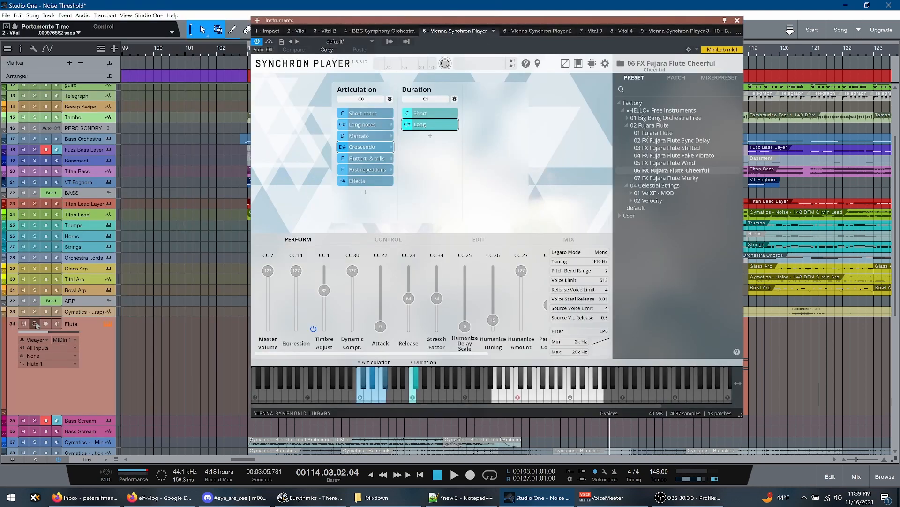
Solo the Flute track and play its event leading into bar 119, keeping that event clear of the instrument window
{"action": "left_click", "coordinate": [35, 324]}
{"action": "left_click_drag", "start_coordinate": [591, 21], "coordinate": [492, 25]}
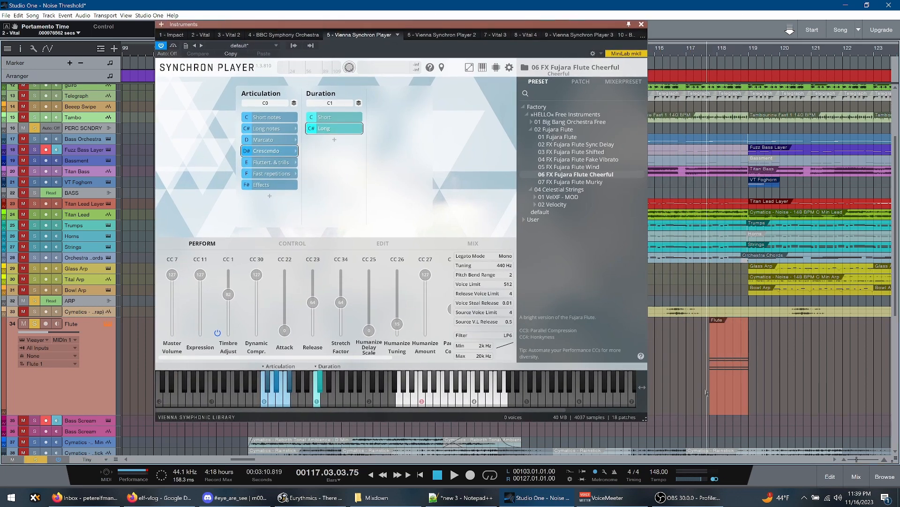
{"action": "key", "text": "space"}
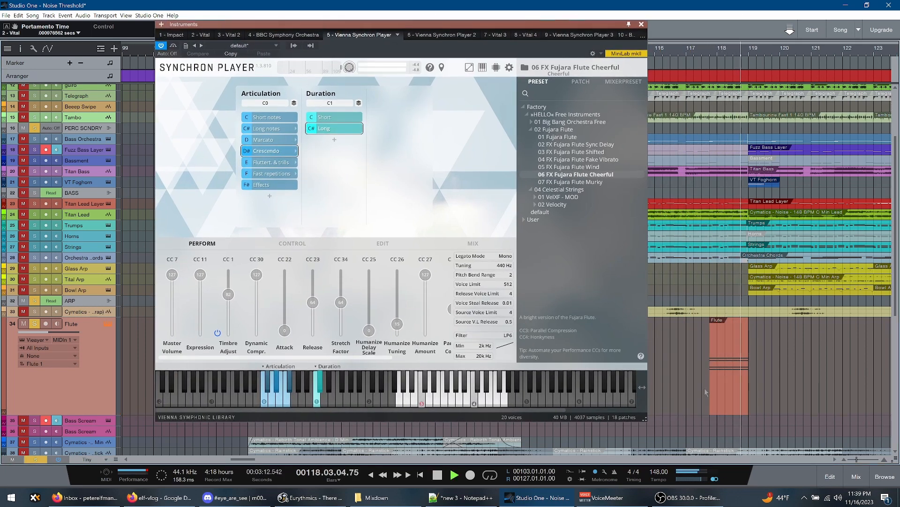
{"action": "key", "text": "space"}
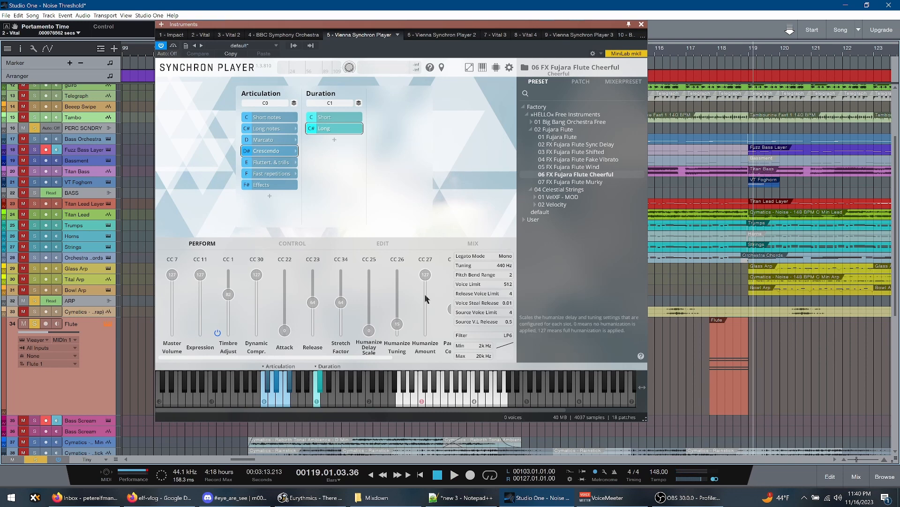
Show the Flute track's inspector, view the settings of its Analog Delay insert, and close the effect window
{"action": "key", "text": "F4"}
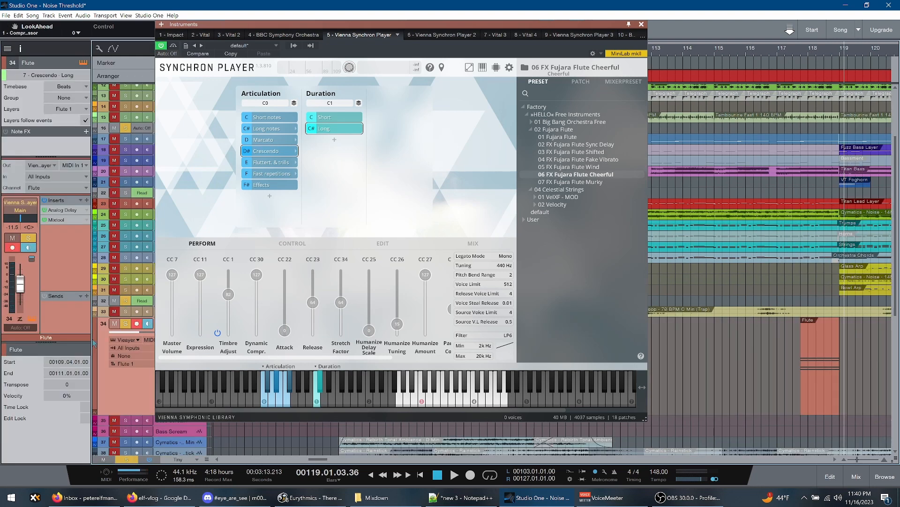
{"action": "left_click", "coordinate": [67, 210]}
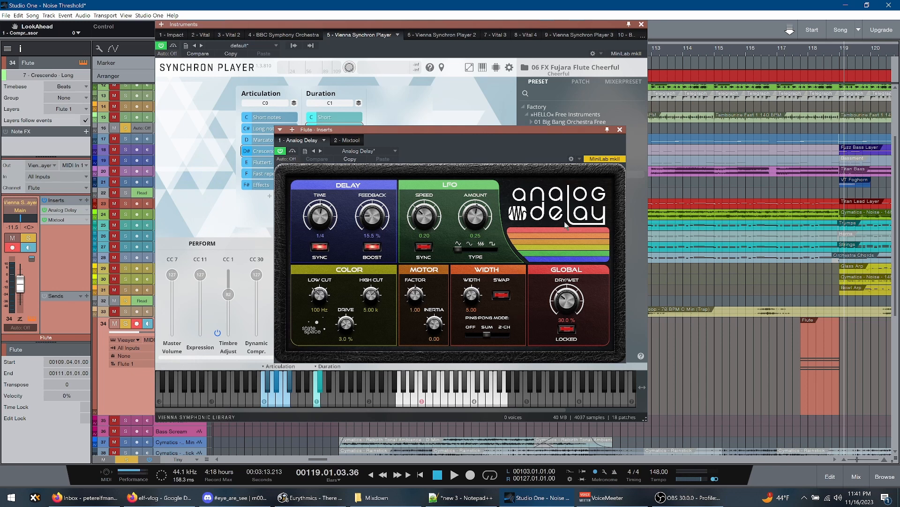
{"action": "left_click", "coordinate": [620, 130]}
Set the loop range to the Flute event before bar 119, view its notes in the editor, and close the editor and Synchron Player
{"action": "left_click", "coordinate": [816, 397]}
{"action": "key", "text": "p"}
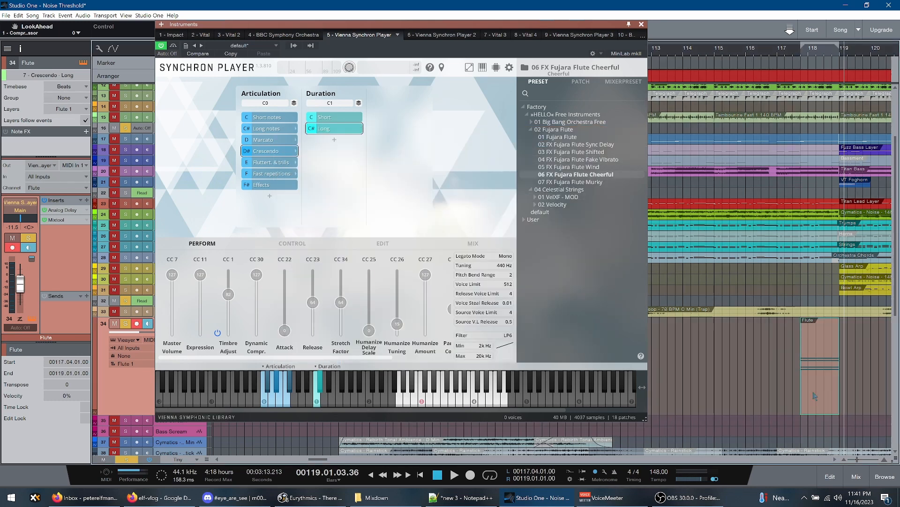
{"action": "double_click", "coordinate": [816, 396]}
{"action": "left_click", "coordinate": [641, 24]}
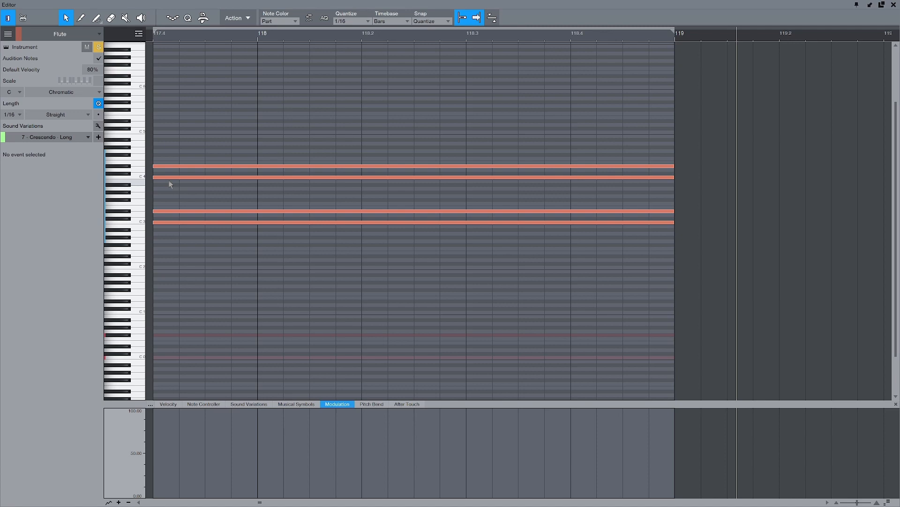
{"action": "key", "text": "F2"}
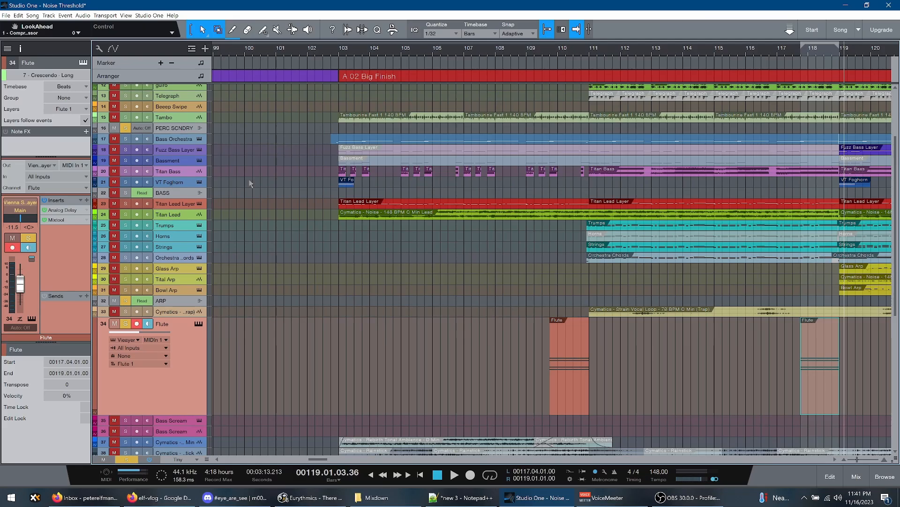
Play the soloed Flute track from just before bar 119 and stop at bar 120
{"action": "left_click_drag", "start_coordinate": [324, 459], "coordinate": [335, 463]}
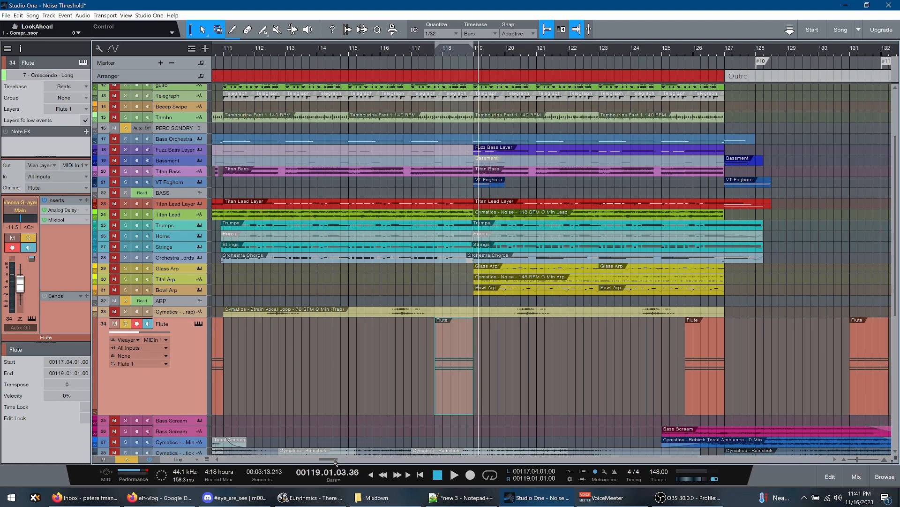
{"action": "left_click", "coordinate": [471, 192]}
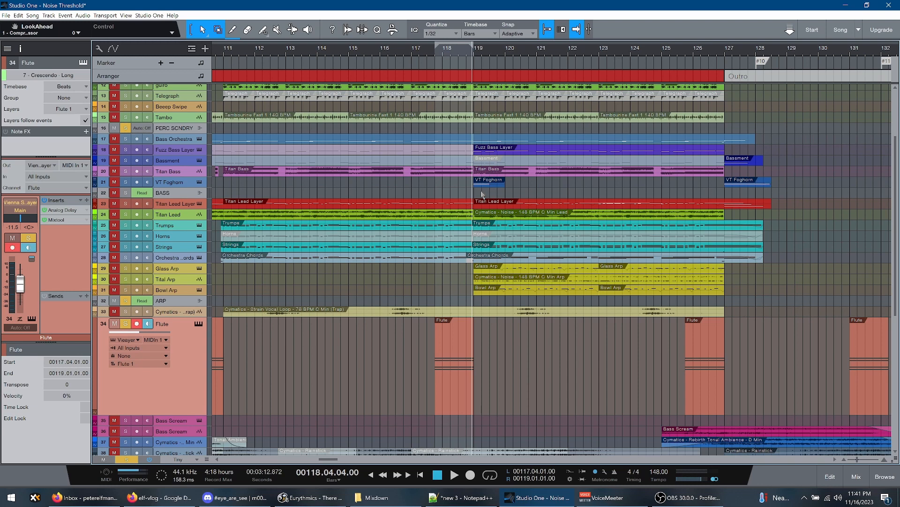
{"action": "key", "text": "space"}
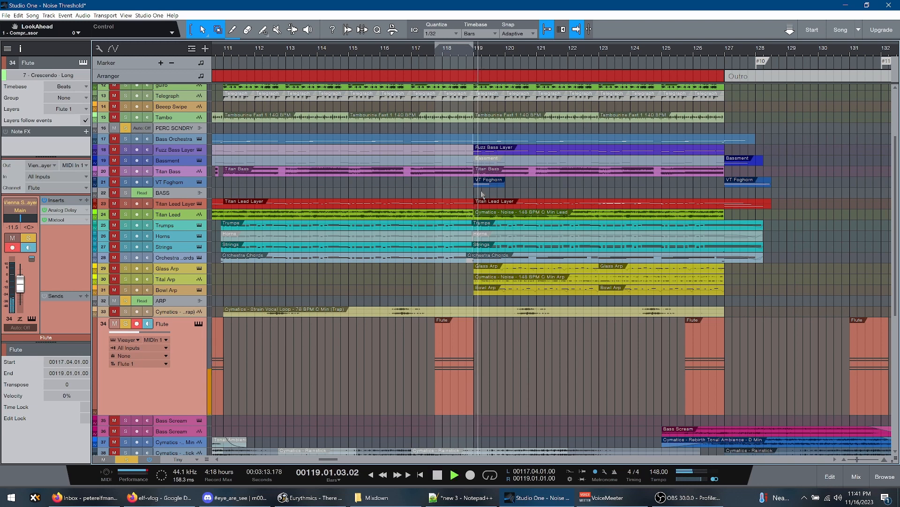
{"action": "key", "text": "space"}
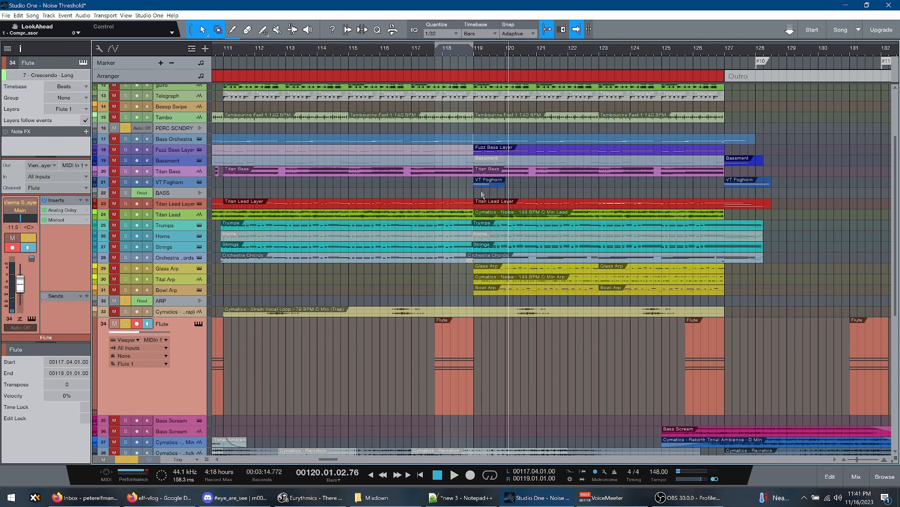
Clear the Flute solo, play the full mix from just before bar 119 to bar 122, and hide the track inspector
{"action": "key", "text": "s"}
{"action": "key", "text": "KP_0"}
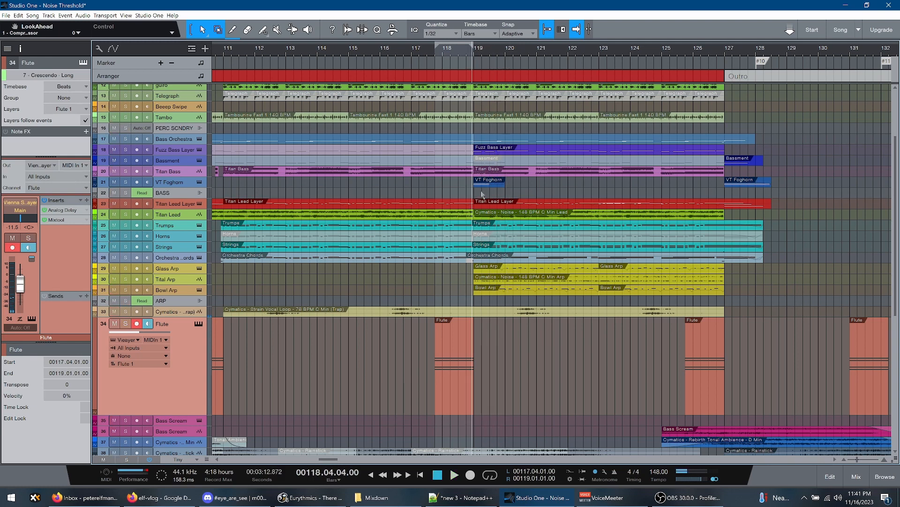
{"action": "key", "text": "space"}
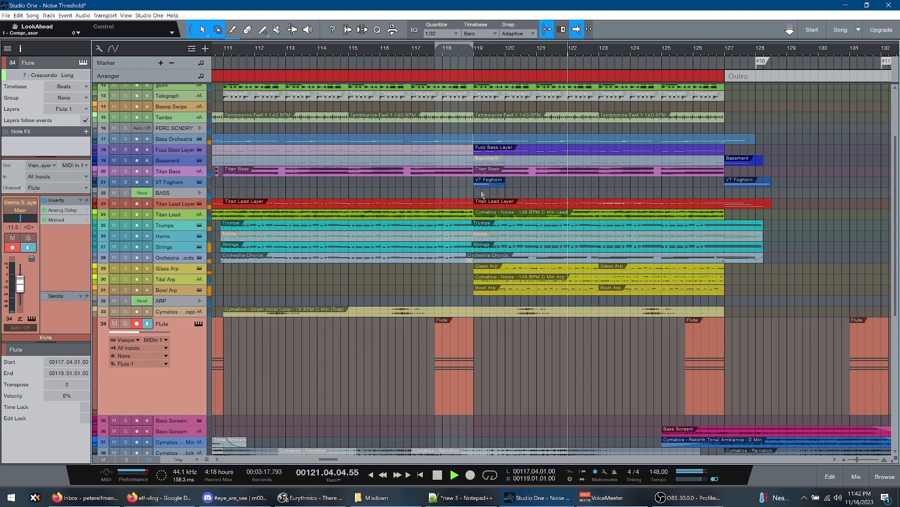
{"action": "key", "text": "space"}
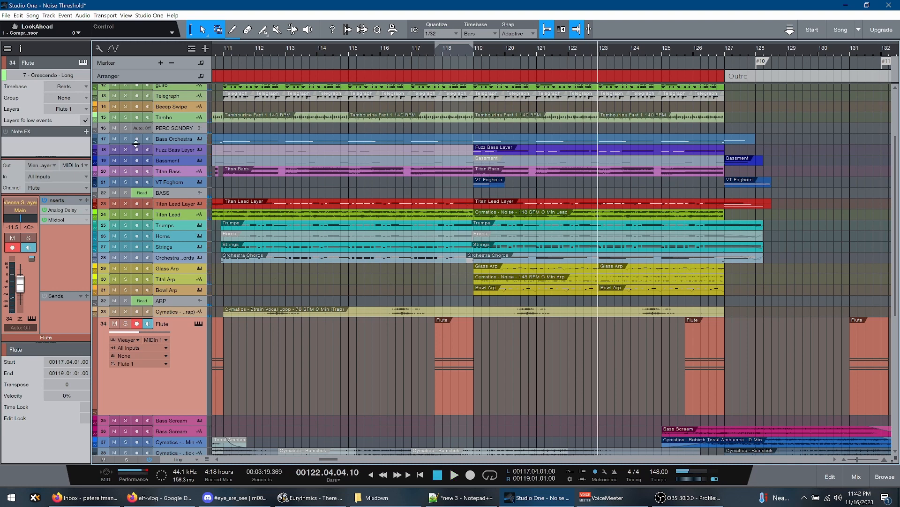
{"action": "key", "text": "F4"}
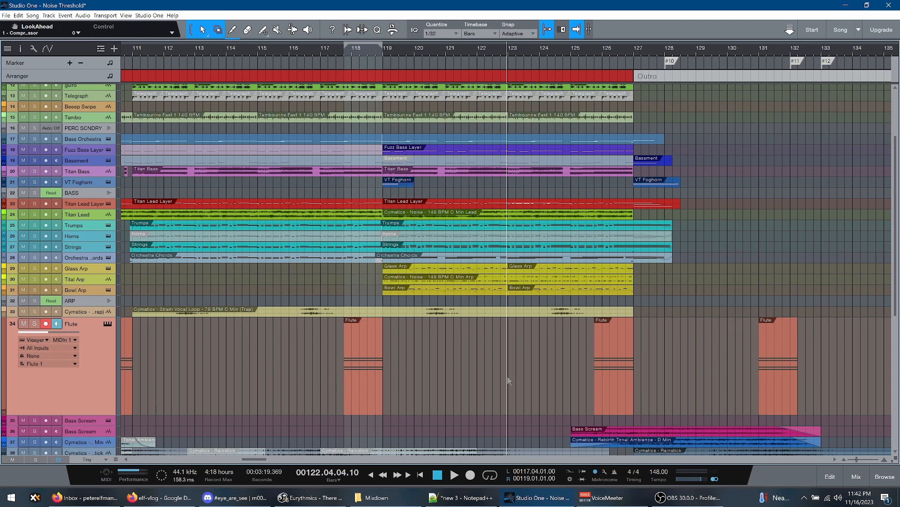
Show the Bass Orchestra track's Synchron Player, play the soloed track from bar 119 to bar 122, and close the instrument window
{"action": "scroll", "coordinate": [509, 380], "scroll_direction": "up", "scroll_amount": 1}
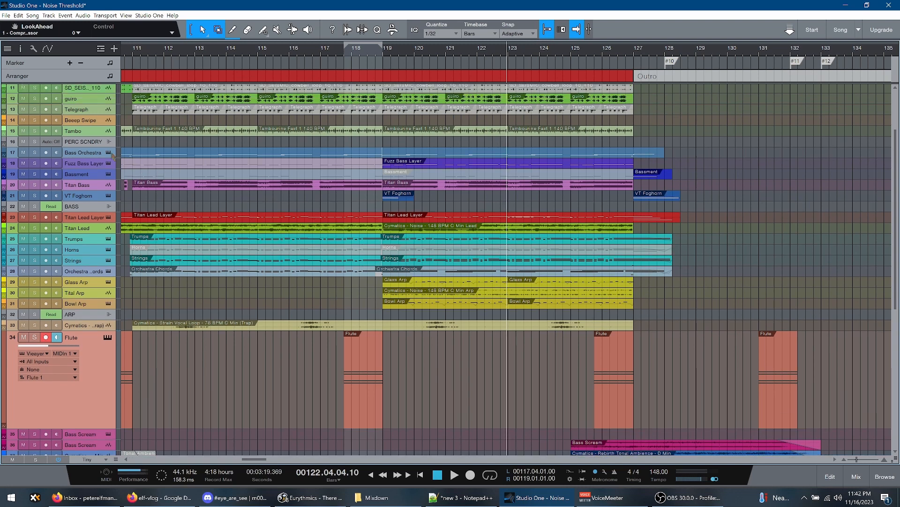
{"action": "key", "text": "F11"}
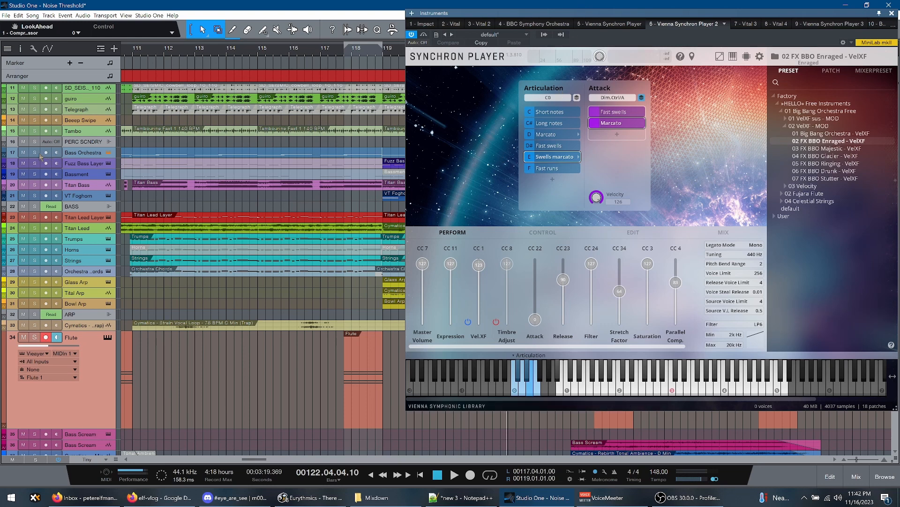
{"action": "left_click", "coordinate": [35, 152]}
{"action": "left_click", "coordinate": [383, 142]}
{"action": "key", "text": "space"}
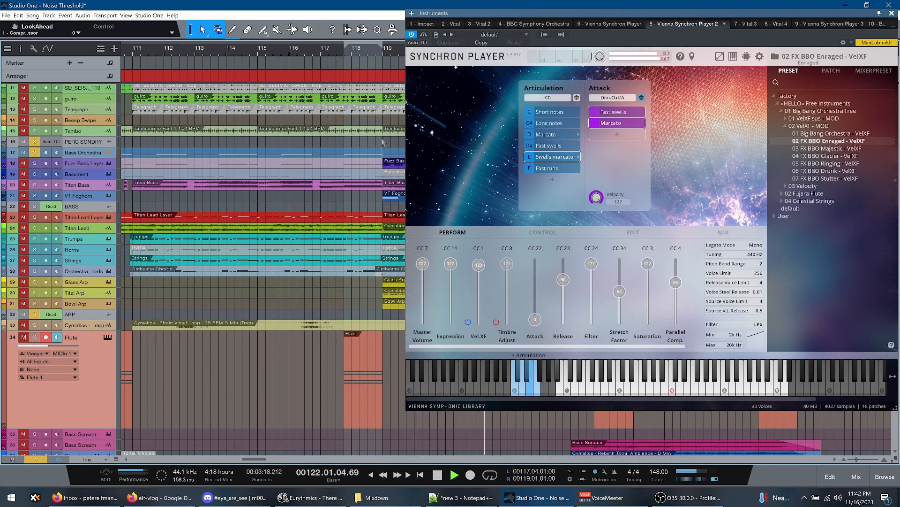
{"action": "key", "text": "space"}
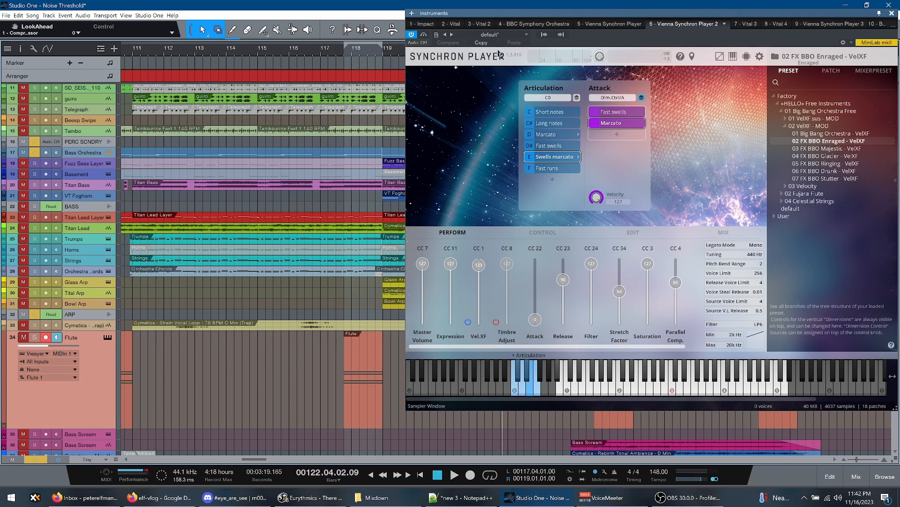
{"action": "left_click", "coordinate": [892, 13]}
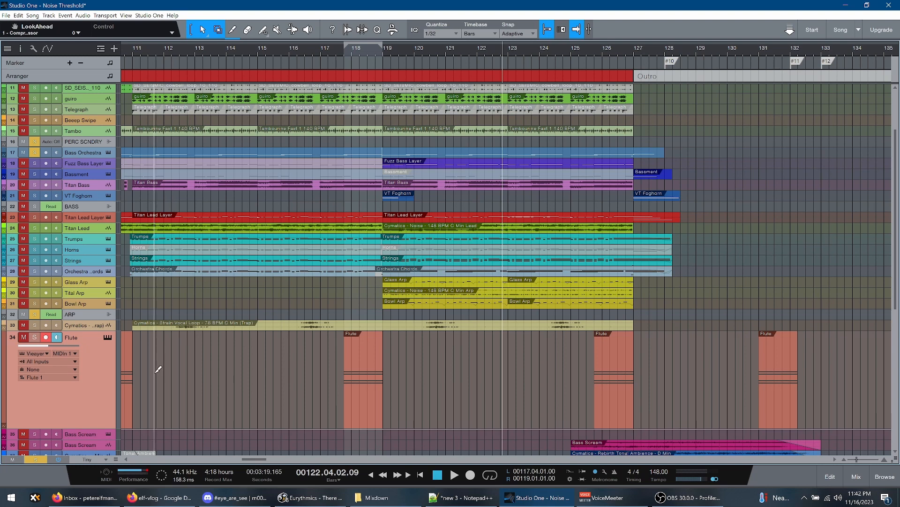
Save the song, clear the Bass Orchestra solo, and play the full mix from bar 122 to the end of bar 124
{"action": "key", "text": "ctrl+s"}
{"action": "key", "text": "space"}
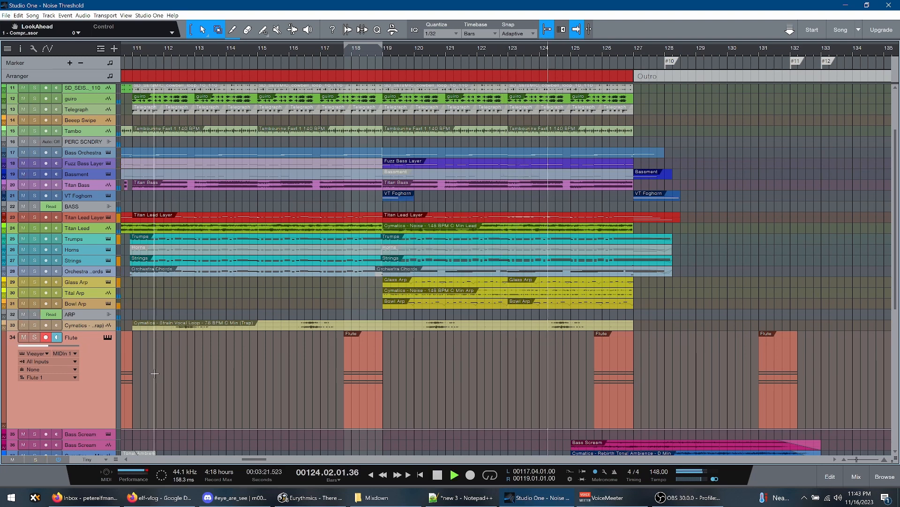
{"action": "key", "text": "space"}
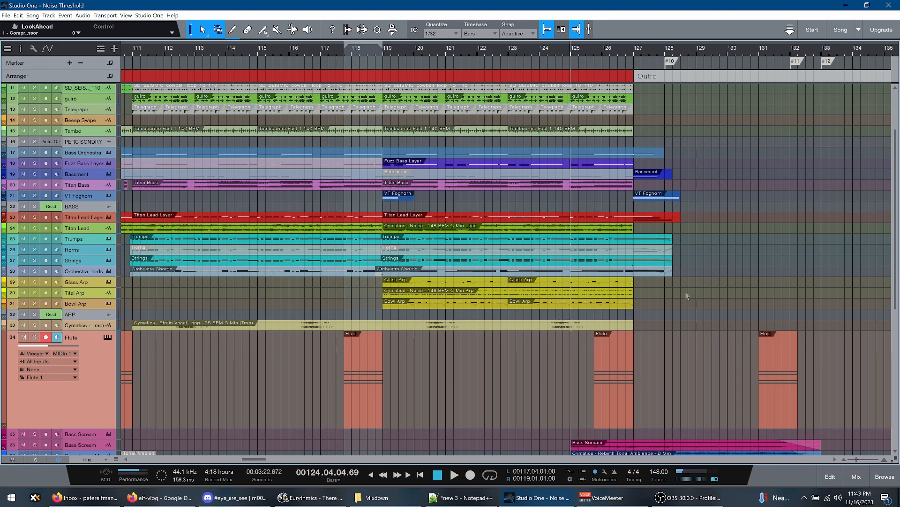
Shrink the Flute track to the same height as the other tracks and play the mix from bar 125 to bar 129
{"action": "left_click", "coordinate": [619, 316]}
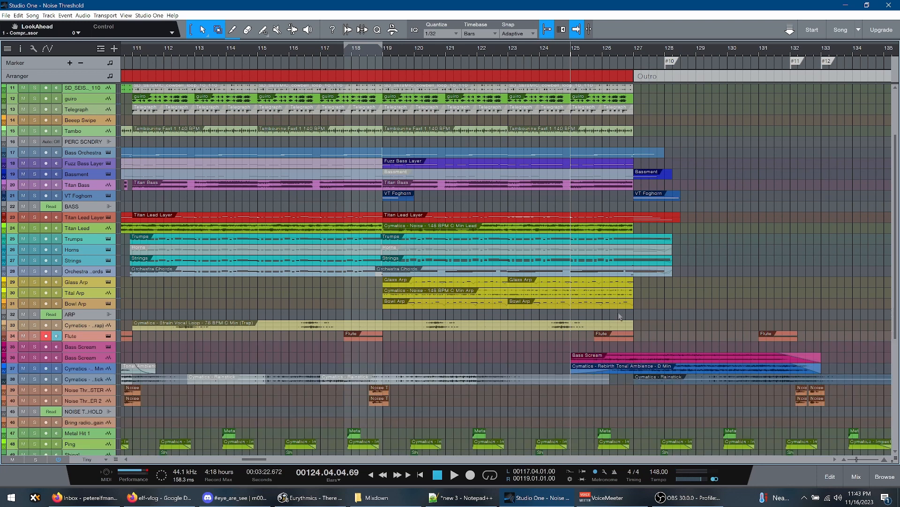
{"action": "key", "text": "space"}
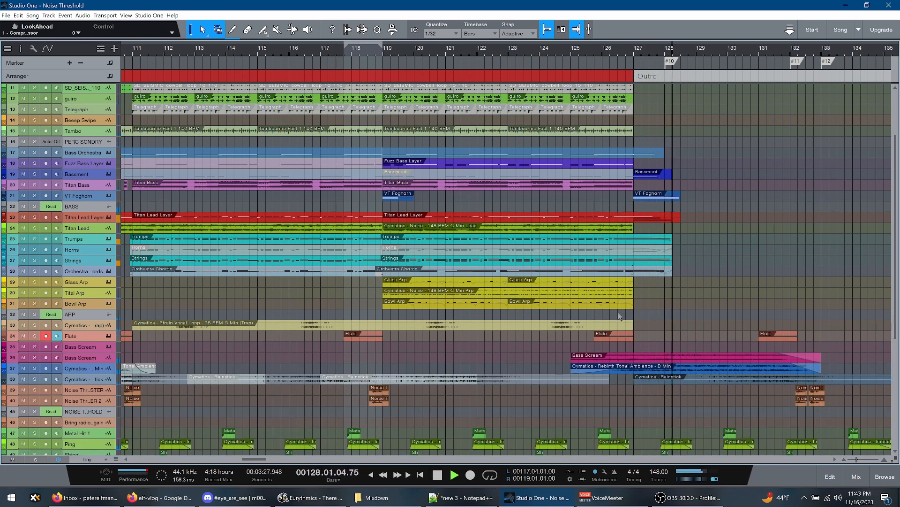
{"action": "key", "text": "space"}
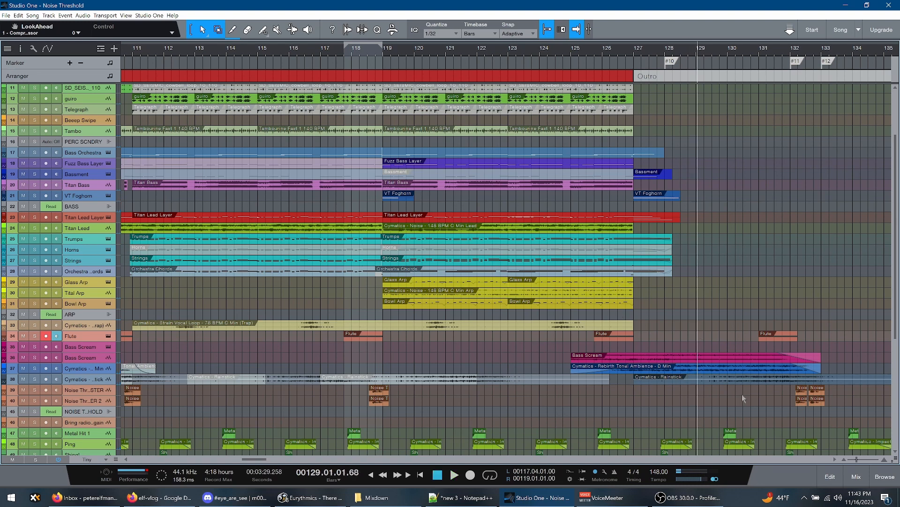
View the Outro section's events down to the Static + Pulse and Stereo Static tracks, and return to the song's beginning
{"action": "left_click_drag", "start_coordinate": [265, 459], "coordinate": [275, 459]}
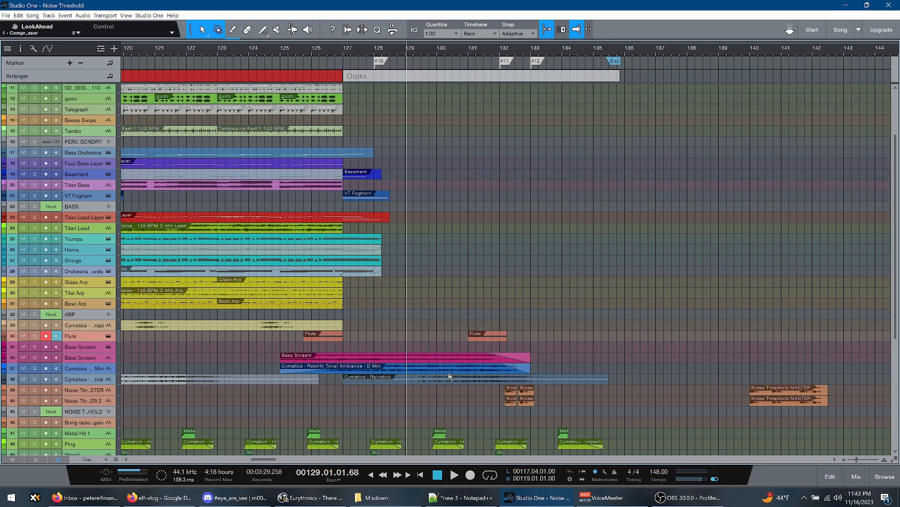
{"action": "scroll", "coordinate": [530, 350], "scroll_direction": "down", "scroll_amount": 6}
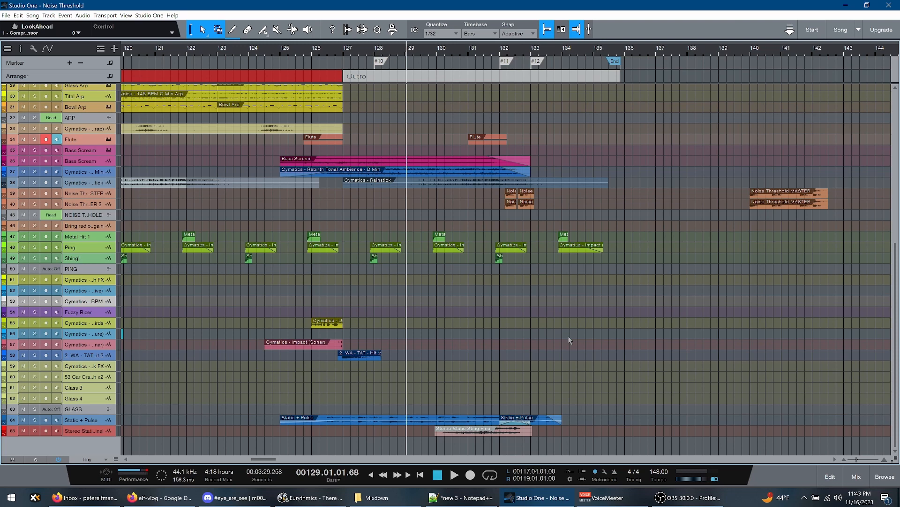
{"action": "key", "text": "Home"}
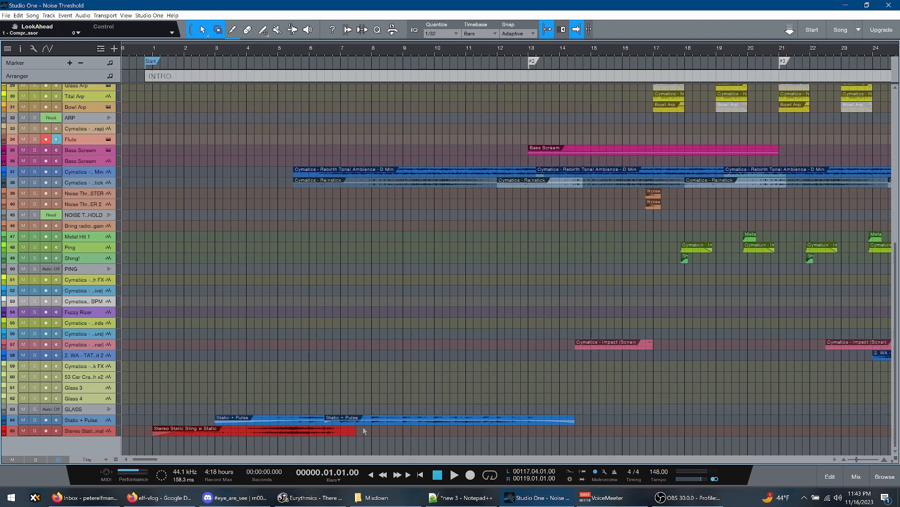
Extend the loop range from the INTRO through the end of the WORKZONE section and fit the whole arrangement in view
{"action": "left_click", "coordinate": [402, 77]}
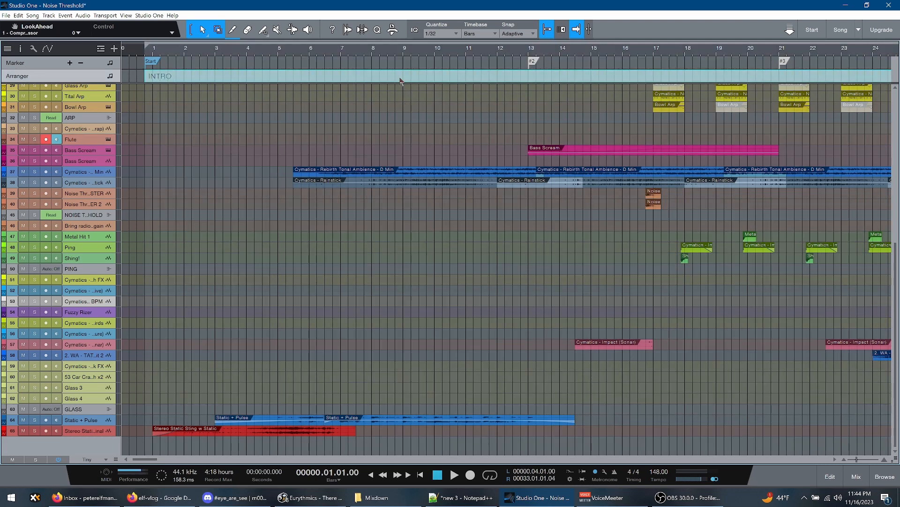
{"action": "key", "text": "z"}
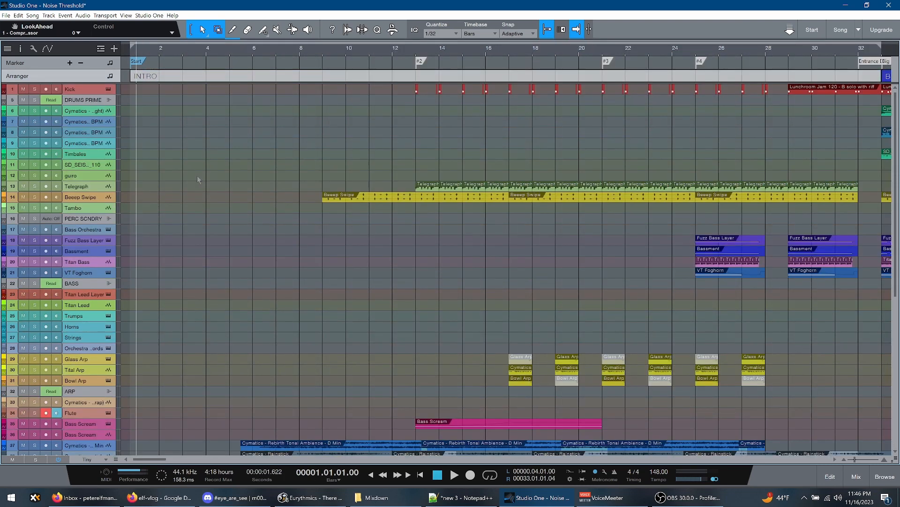
{"action": "left_click", "coordinate": [324, 76]}
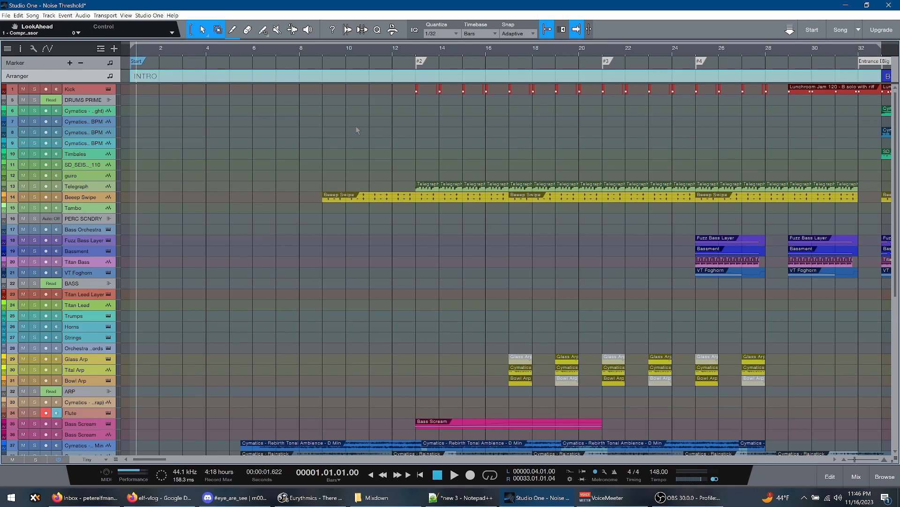
{"action": "scroll", "coordinate": [355, 126], "scroll_direction": "right", "scroll_amount": 20}
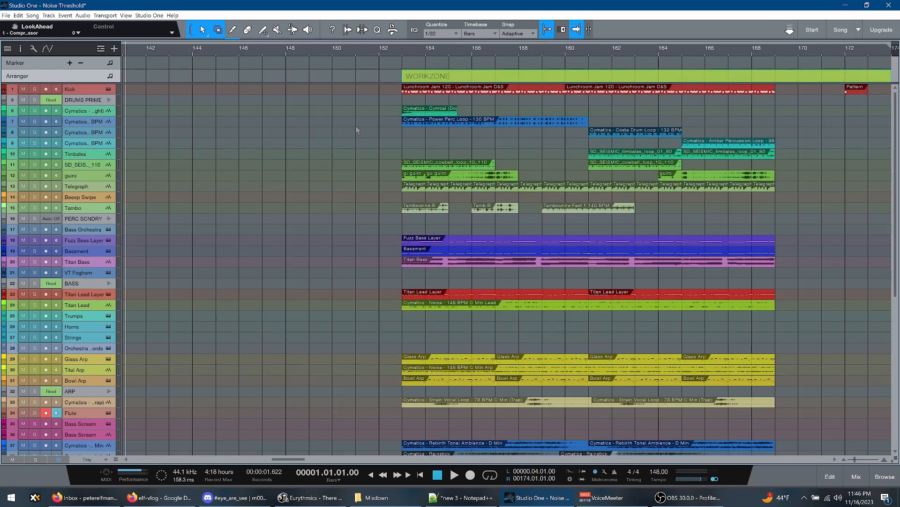
{"action": "key", "text": "shift+f"}
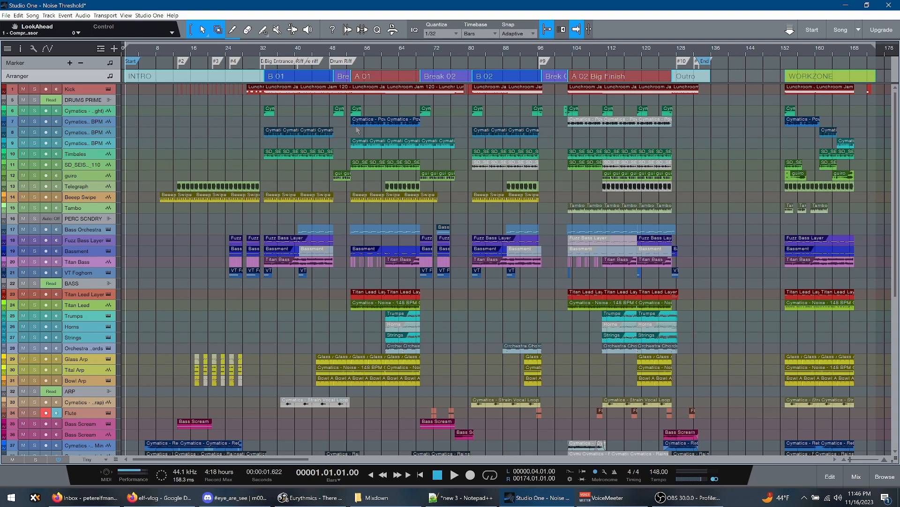